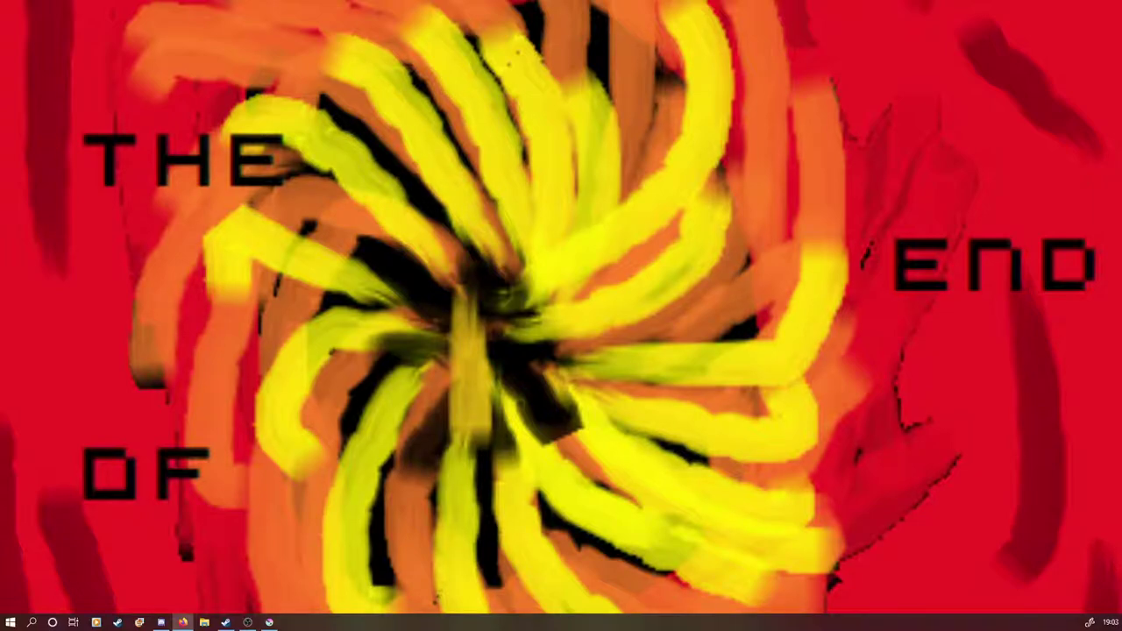
Switch to Krita and examine the creature's red feathers, colour swatches, body plumage and tail in hawk-moth.kra.
key(alt+Tab)
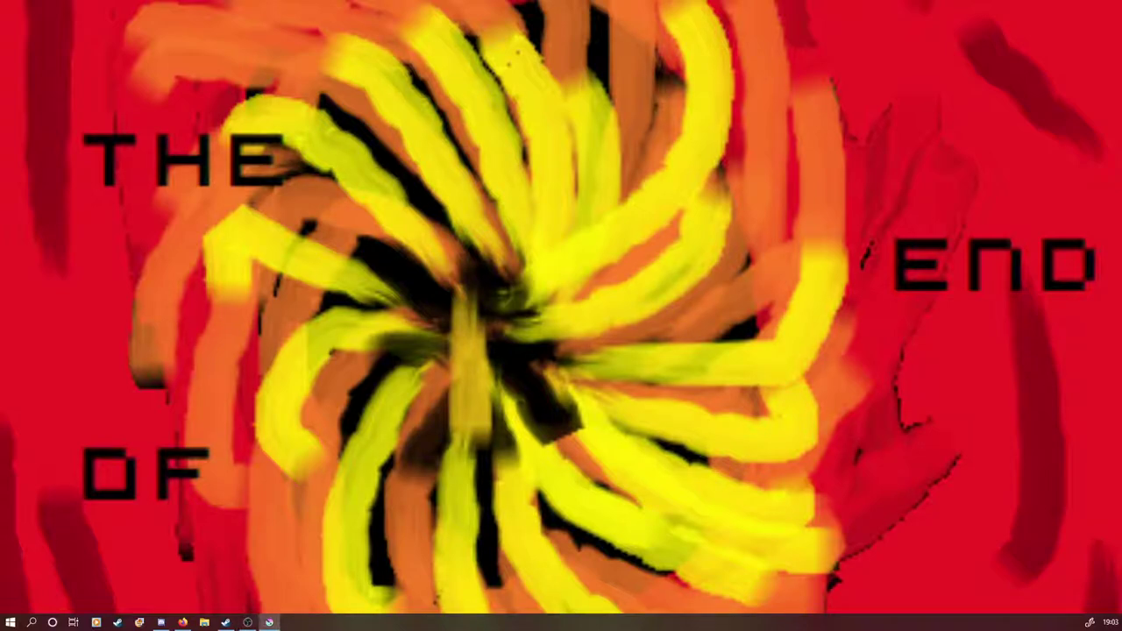
drag(0, 157, 235, 3)
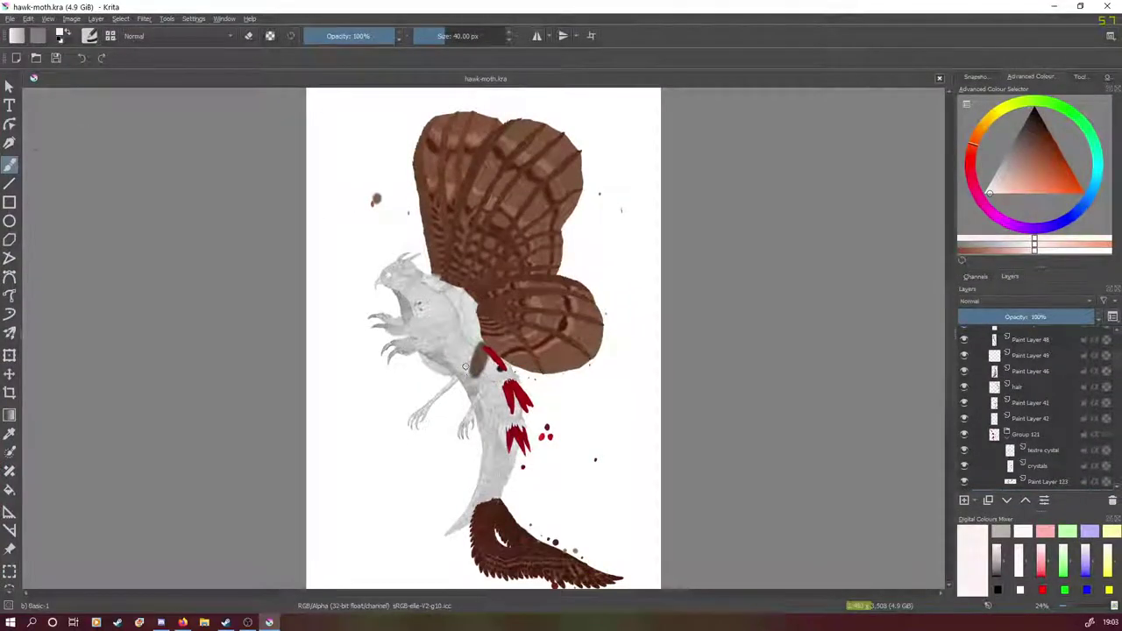
scroll(340, 242, down, 3)
scroll(402, 355, up, 5)
scroll(402, 355, up, 3)
scroll(402, 355, down, 10)
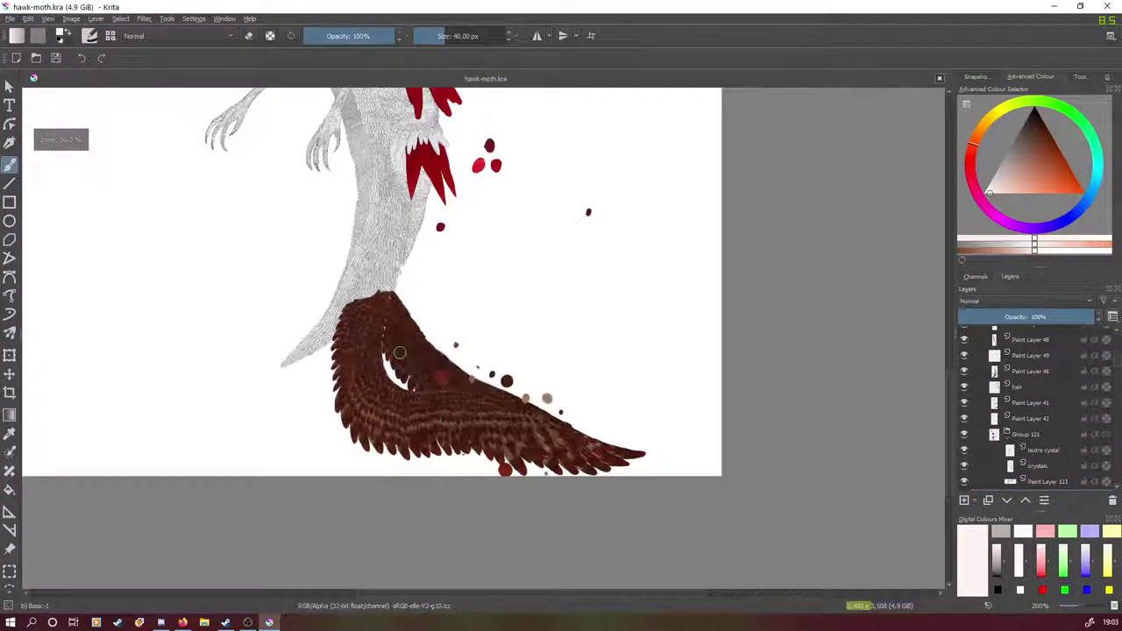
scroll(392, 298, up, 6)
scroll(555, 482, up, 4)
scroll(221, 372, down, 5)
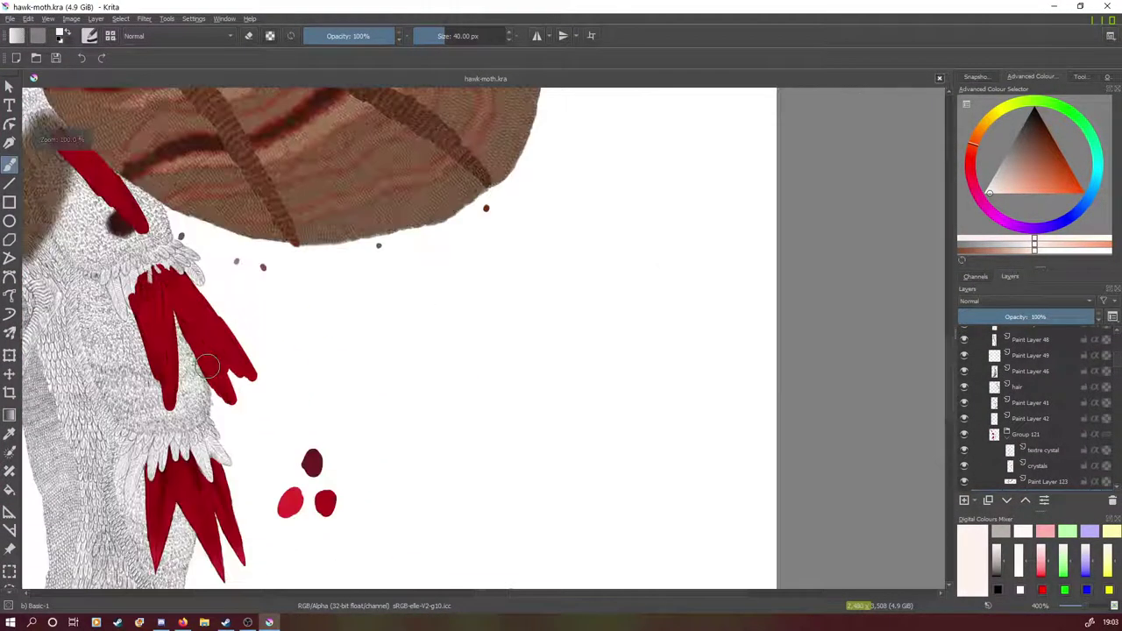
scroll(233, 440, up, 3)
scroll(88, 319, up, 2)
scroll(87, 320, up, 2)
scroll(87, 320, down, 2)
scroll(87, 320, up, 2)
scroll(86, 320, down, 2)
scroll(87, 320, down, 2)
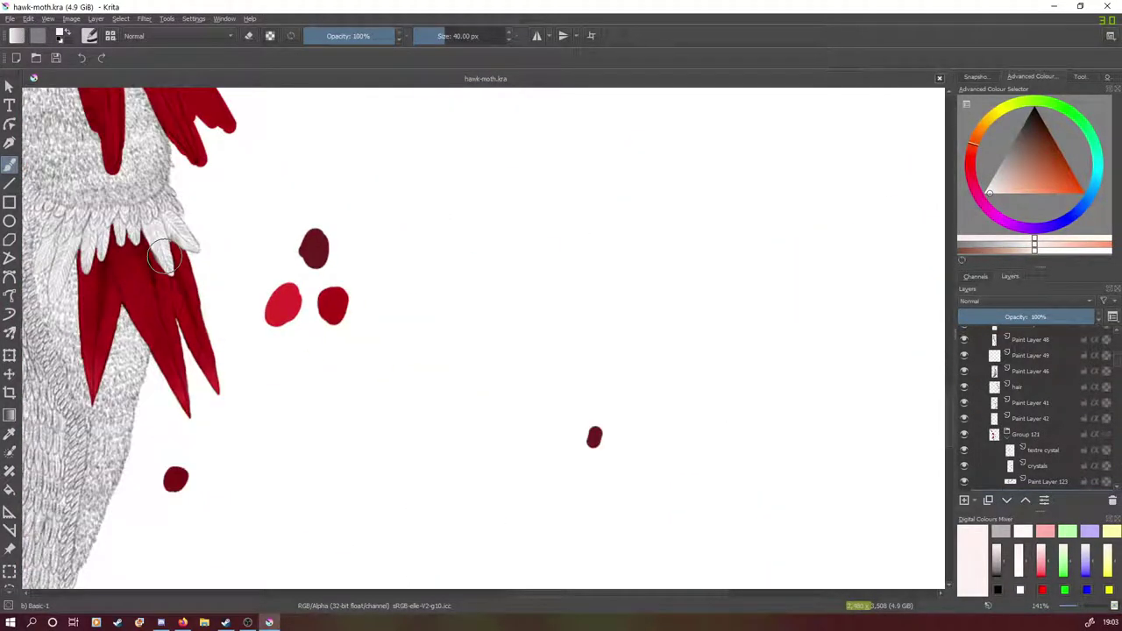
scroll(191, 145, up, 5)
scroll(191, 144, down, 5)
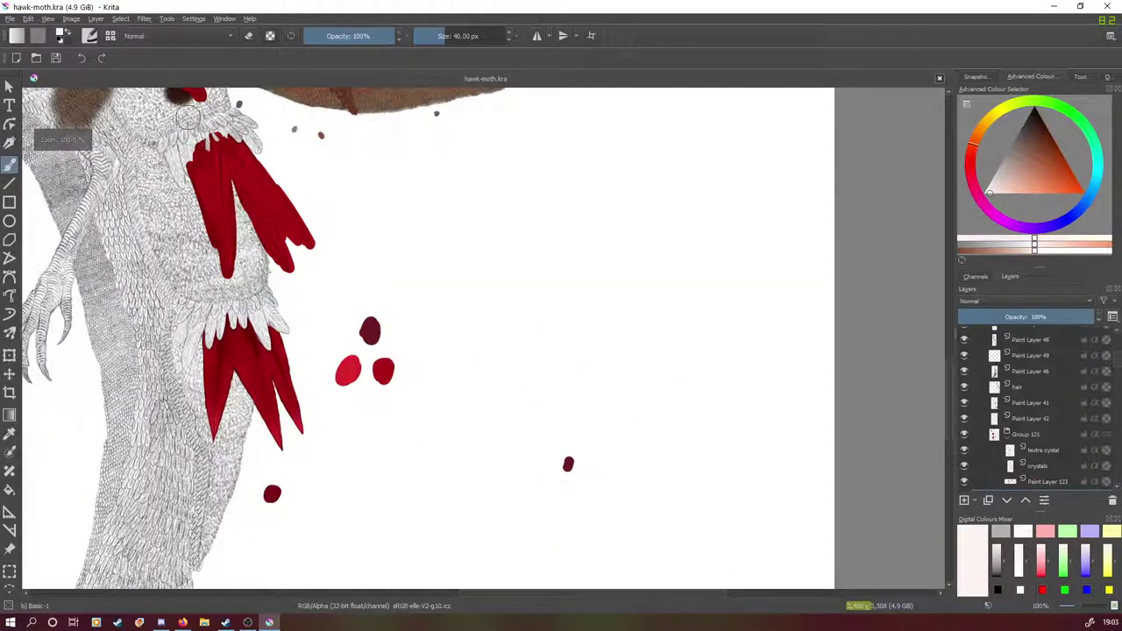
scroll(182, 206, up, 3)
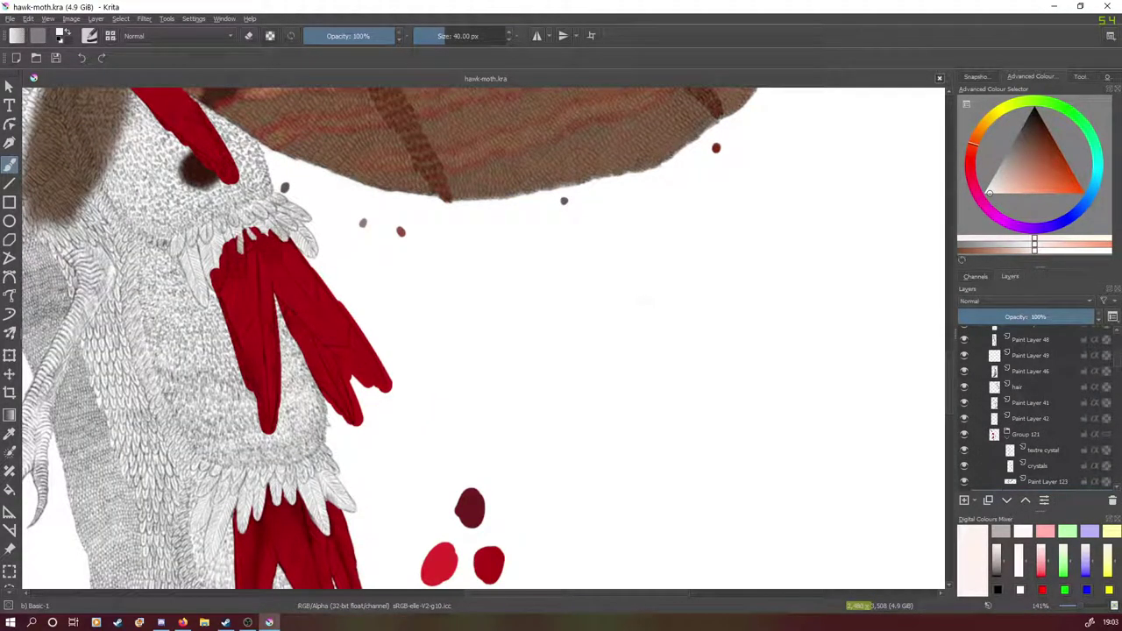
scroll(229, 385, down, 3)
scroll(210, 368, up, 3)
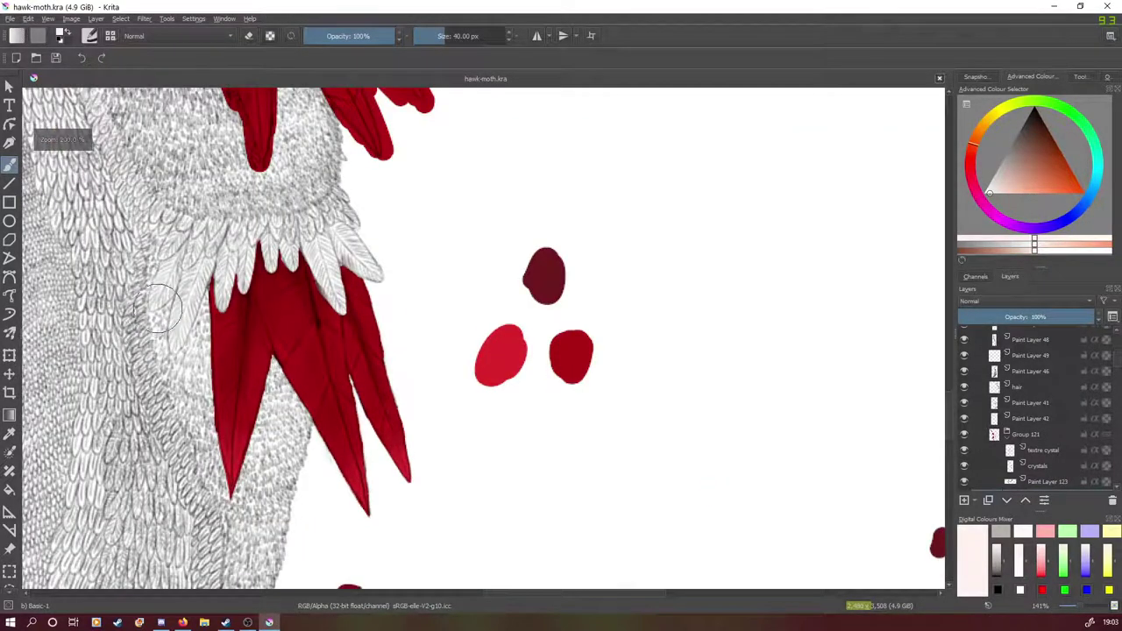
scroll(193, 355, down, 3)
scroll(191, 355, up, 6)
scroll(132, 403, down, 2)
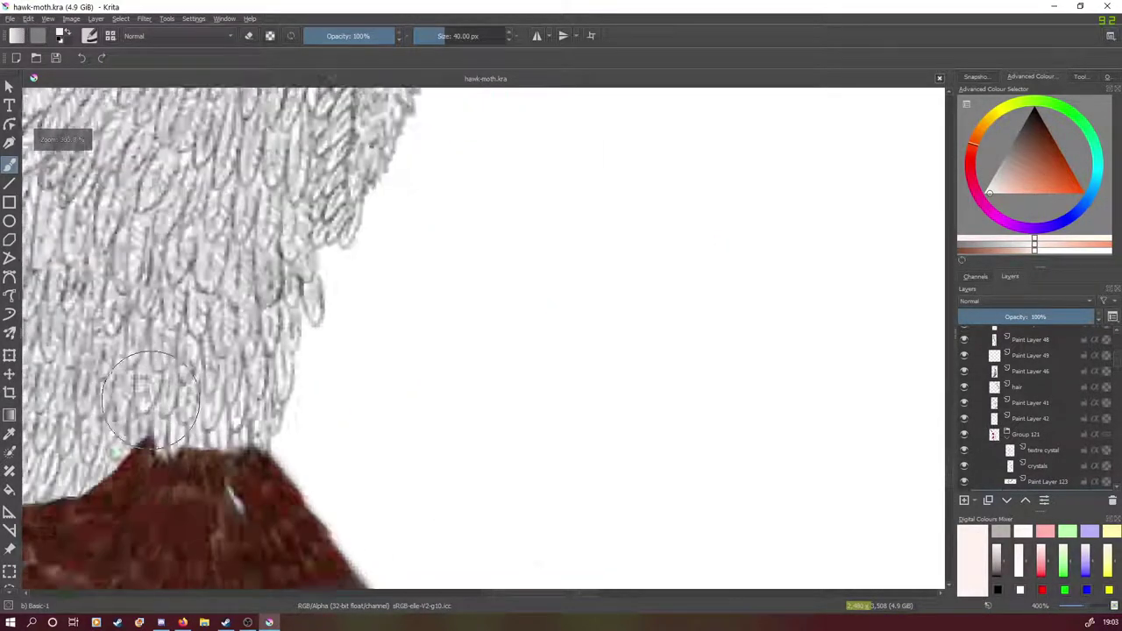
scroll(135, 405, down, 6)
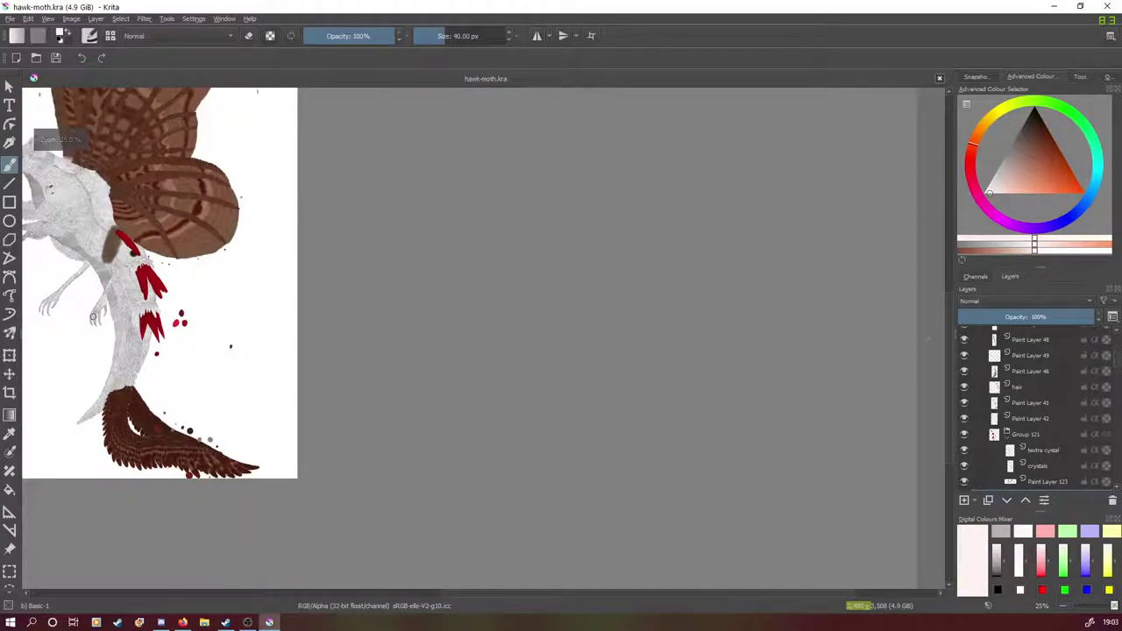
scroll(63, 266, up, 5)
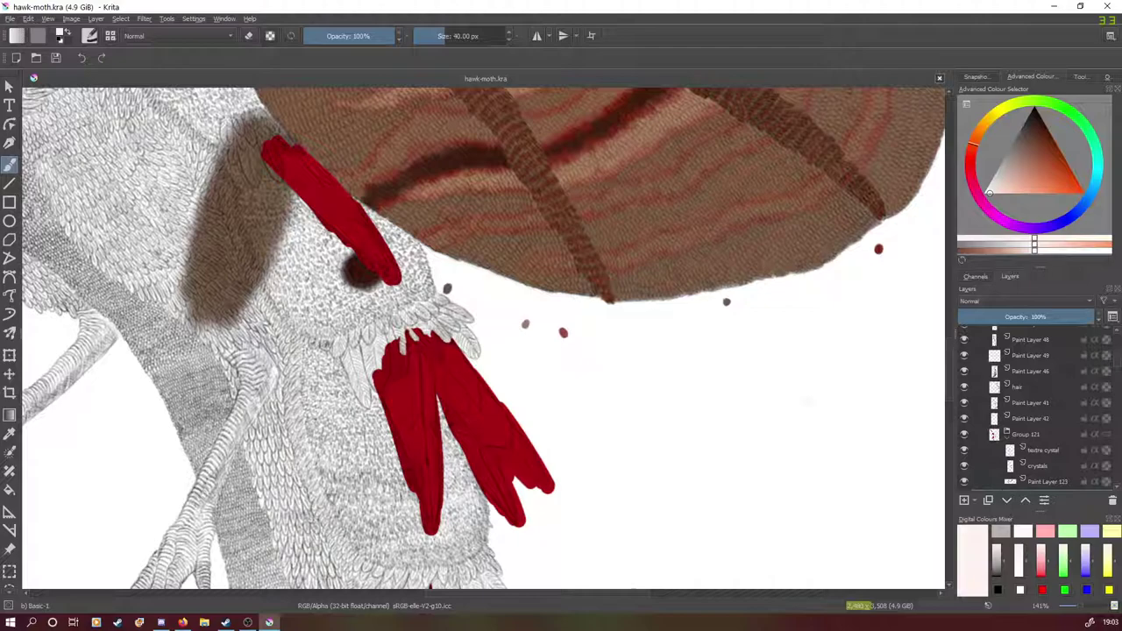
Switch the Krita window to full-screen mode.
click(49, 18)
click(51, 49)
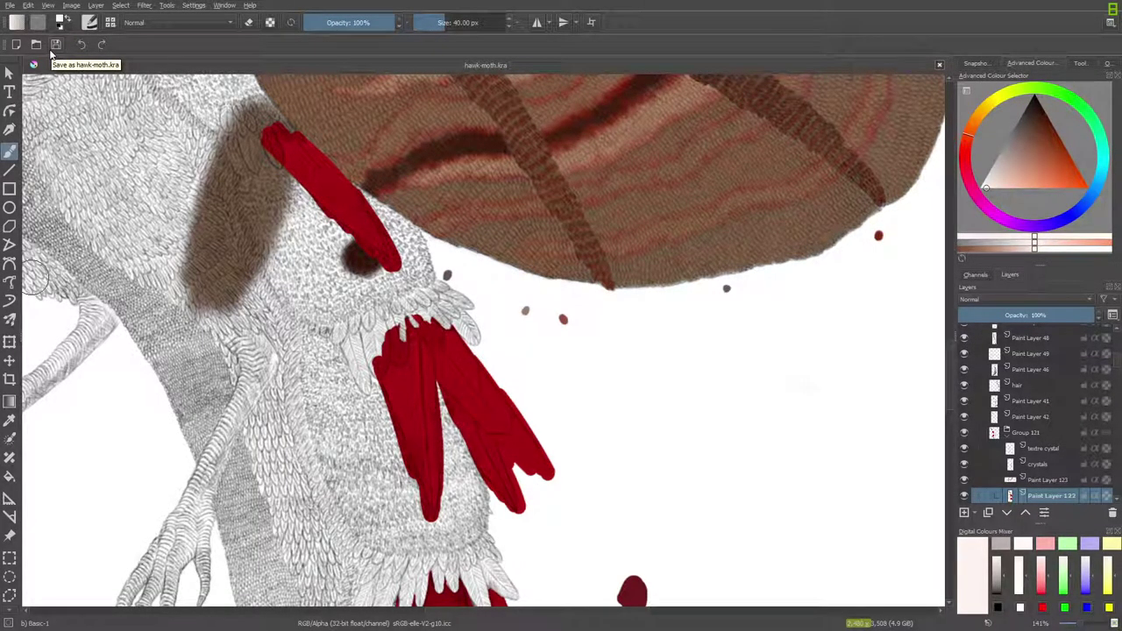
Sample the medium red from the rightmost of the three swatches beside the feathers, and return to the brush.
drag(948, 355, 946, 394)
scroll(947, 400, down, 1)
scroll(949, 390, up, 2)
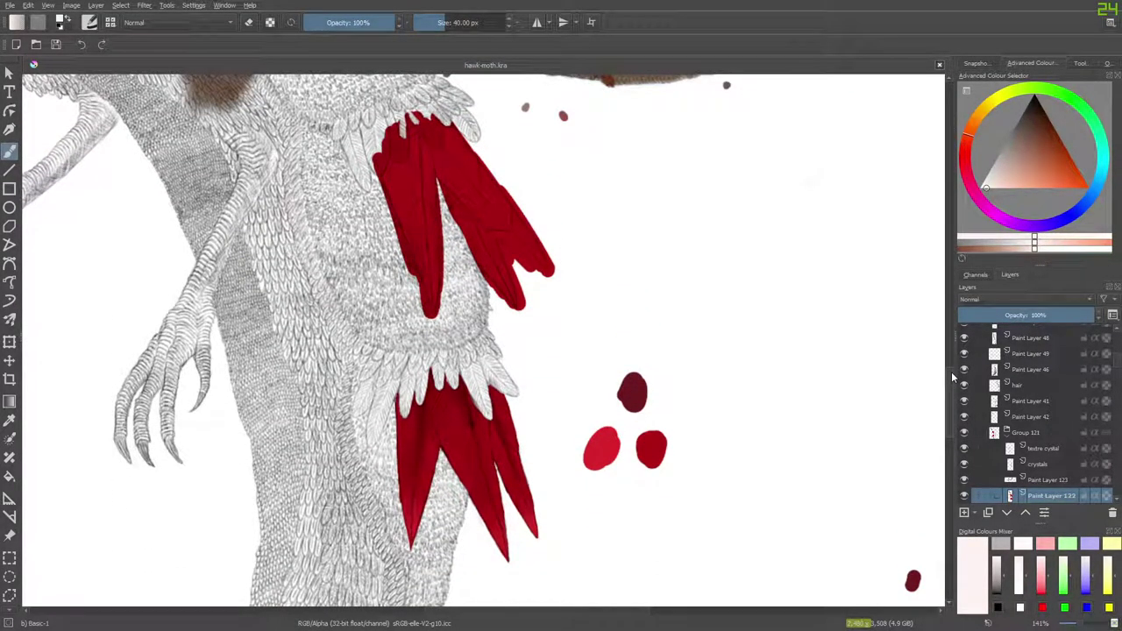
click(9, 421)
click(650, 446)
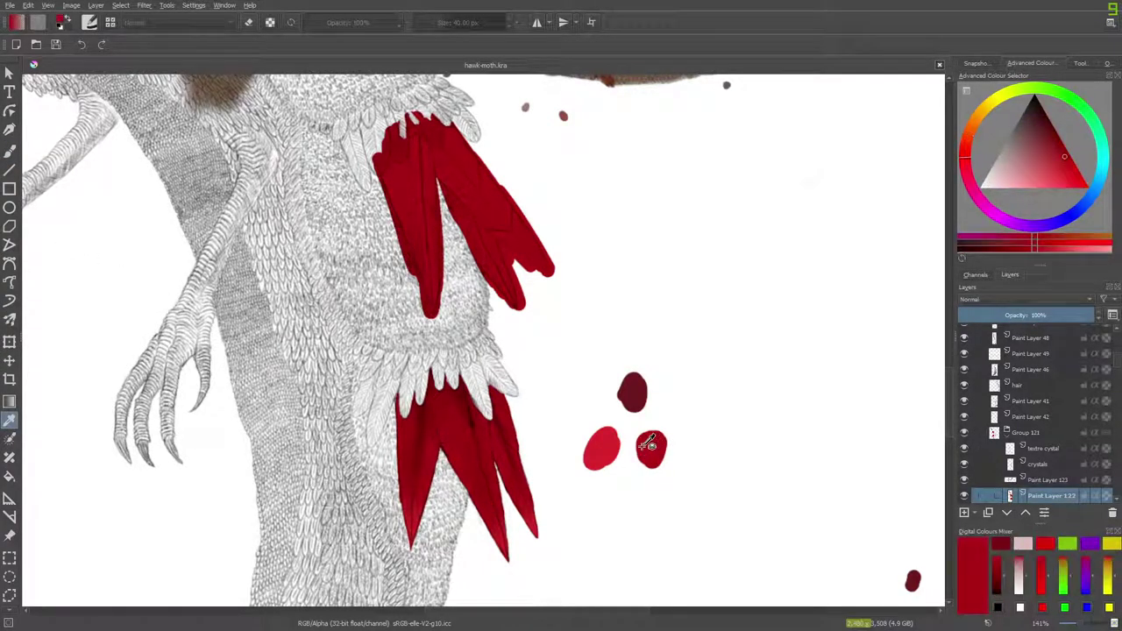
click(9, 149)
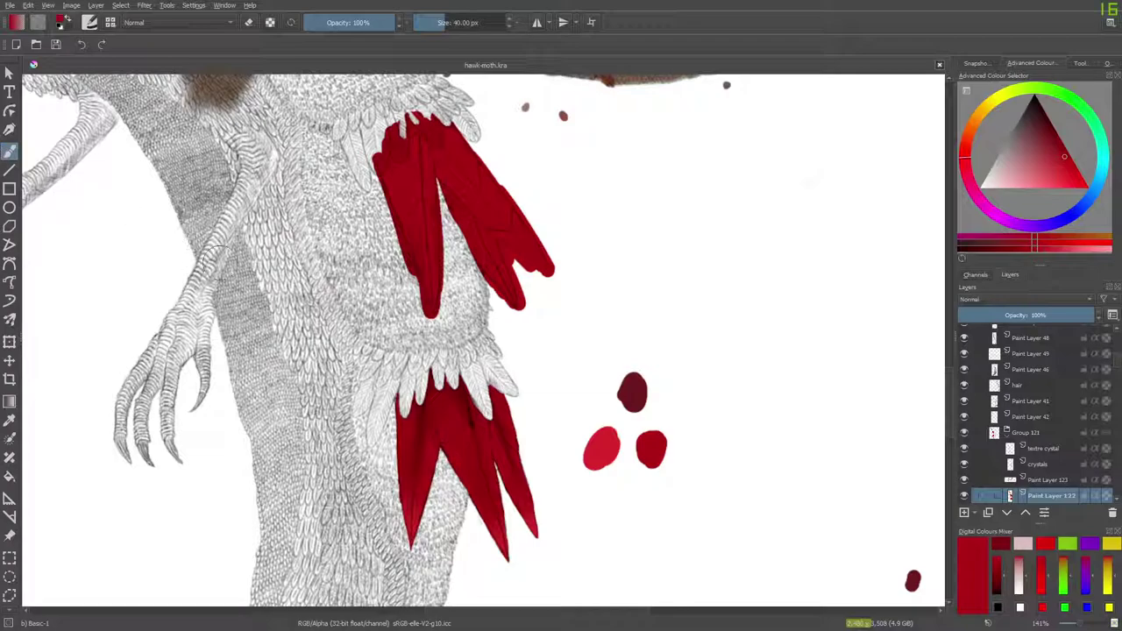
Set the brush size to 18.16 px and paint a short red stroke near the top of the upper cluster's left feather.
click(1082, 624)
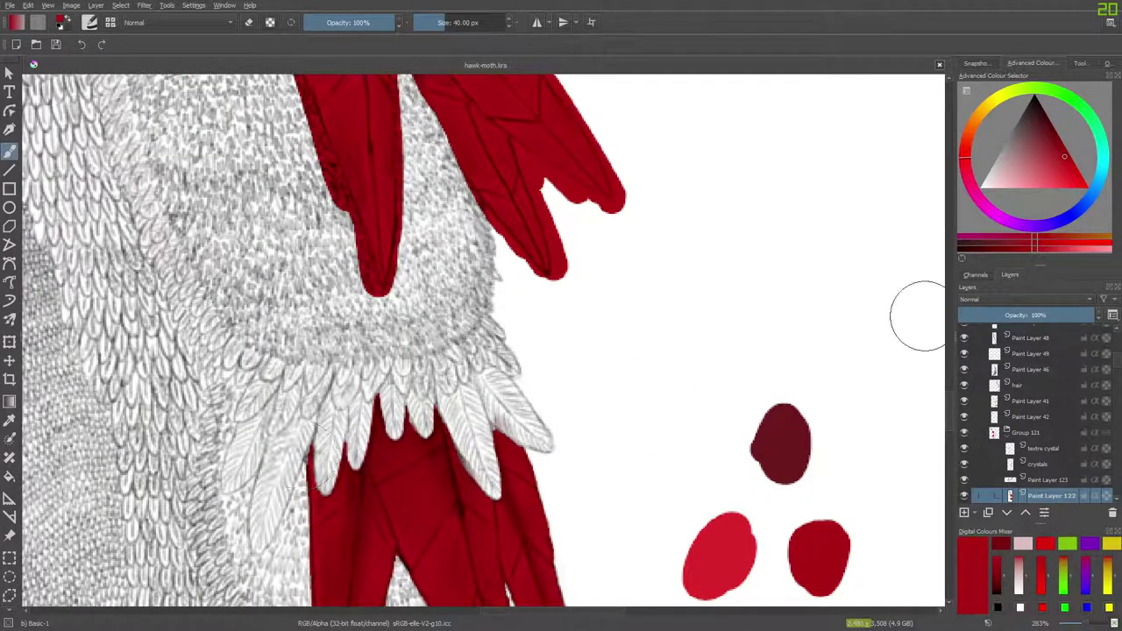
scroll(950, 385, up, 5)
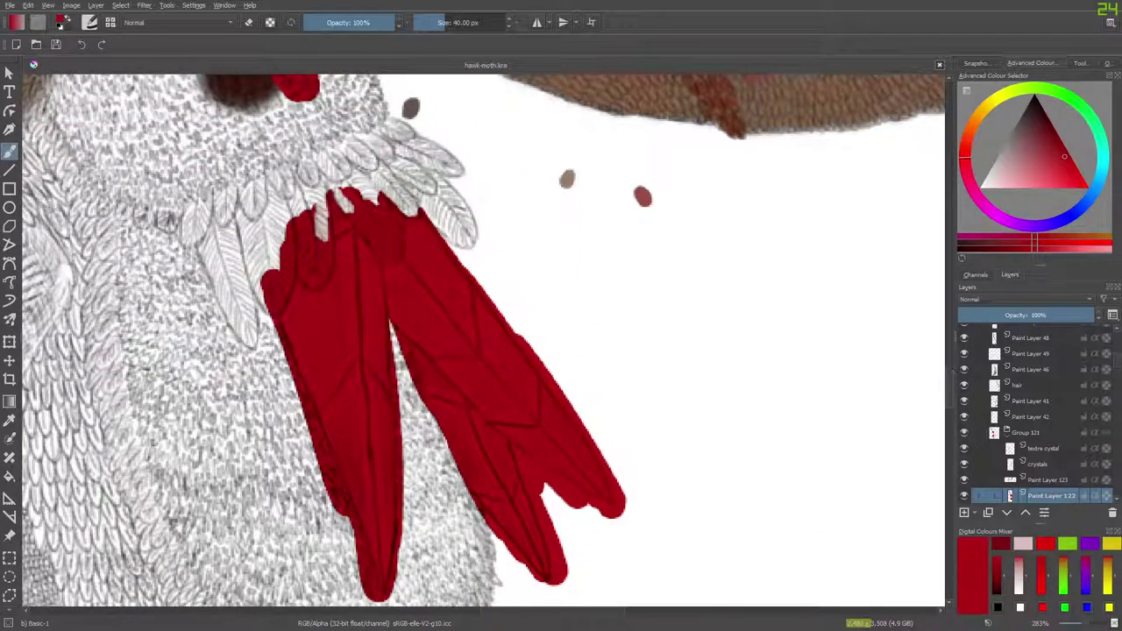
right_click(353, 269)
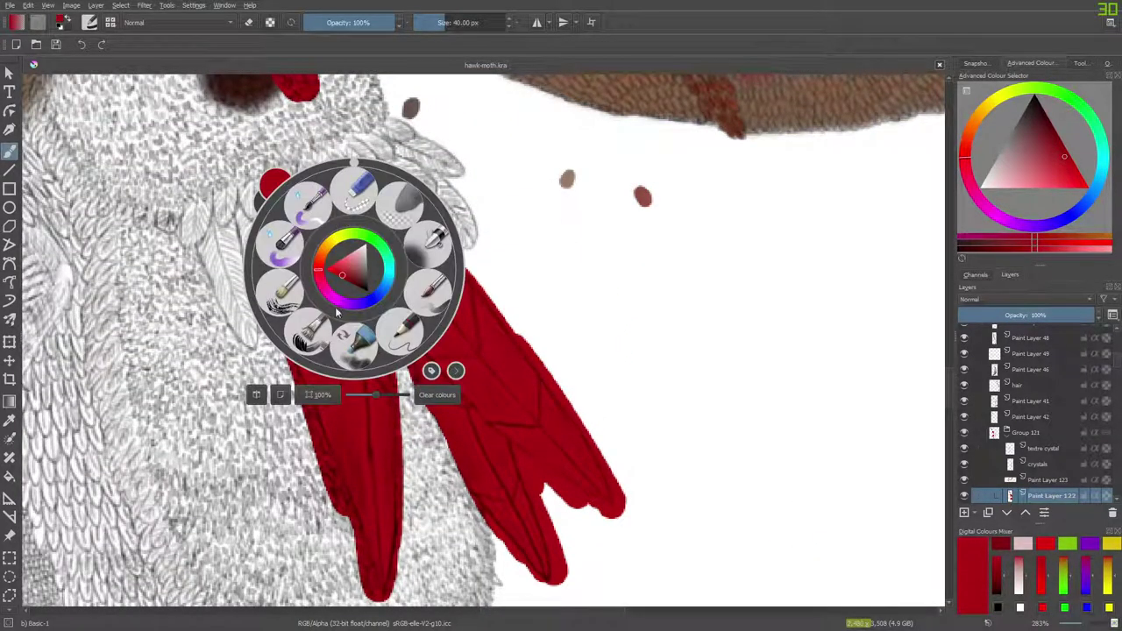
click(224, 133)
drag(440, 26, 430, 26)
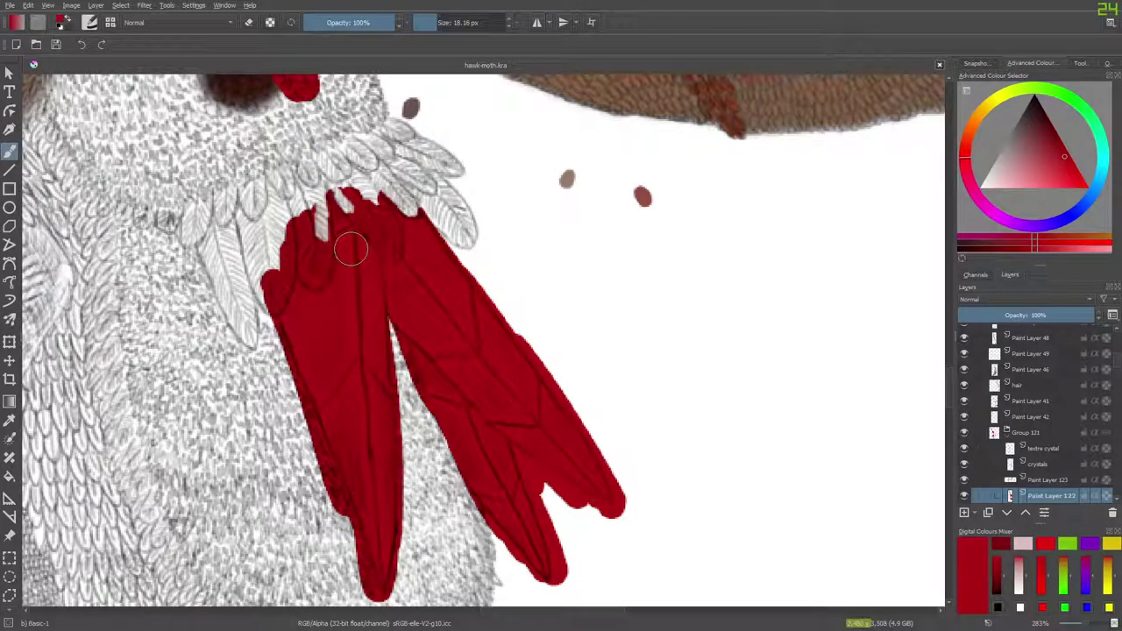
scroll(949, 398, down, 3)
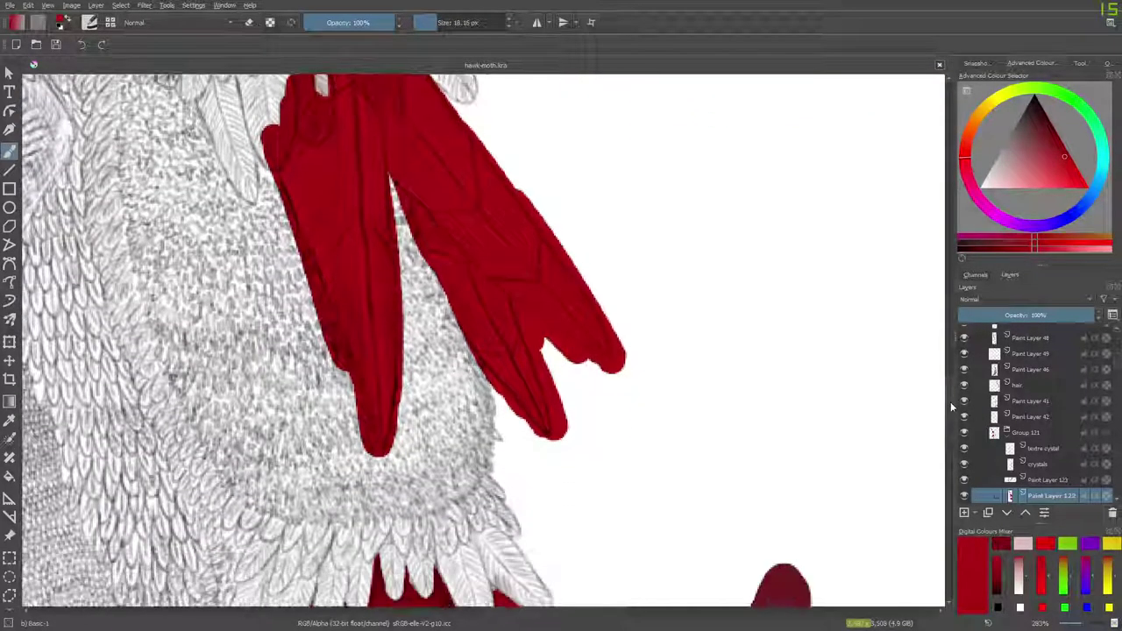
scroll(951, 405, down, 7)
scroll(953, 400, up, 5)
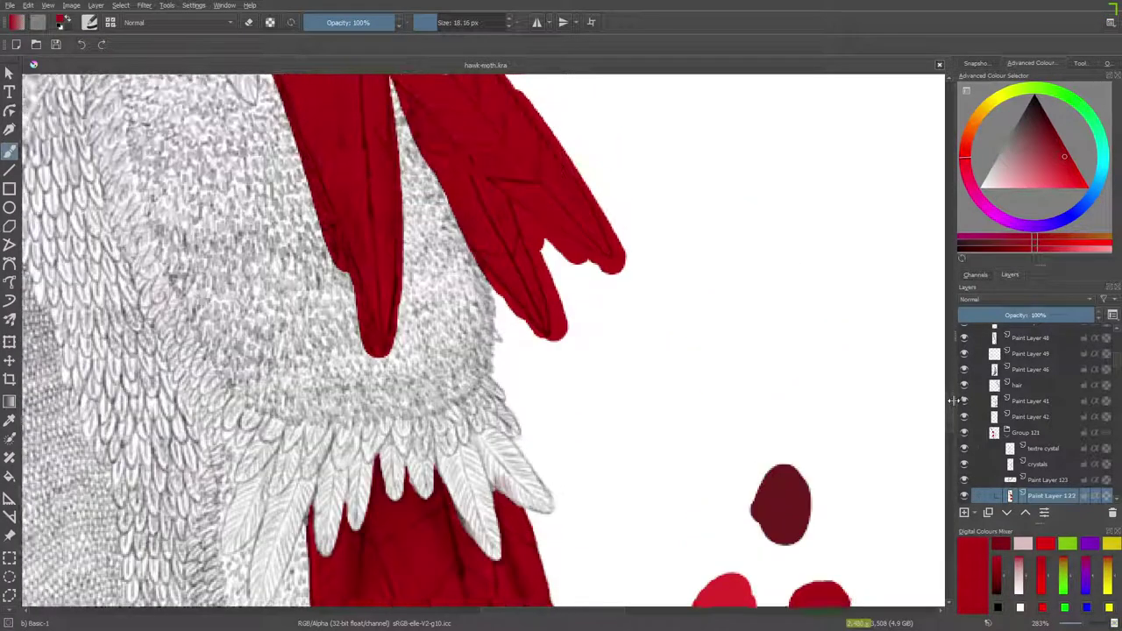
scroll(953, 400, up, 3)
drag(353, 167, 352, 136)
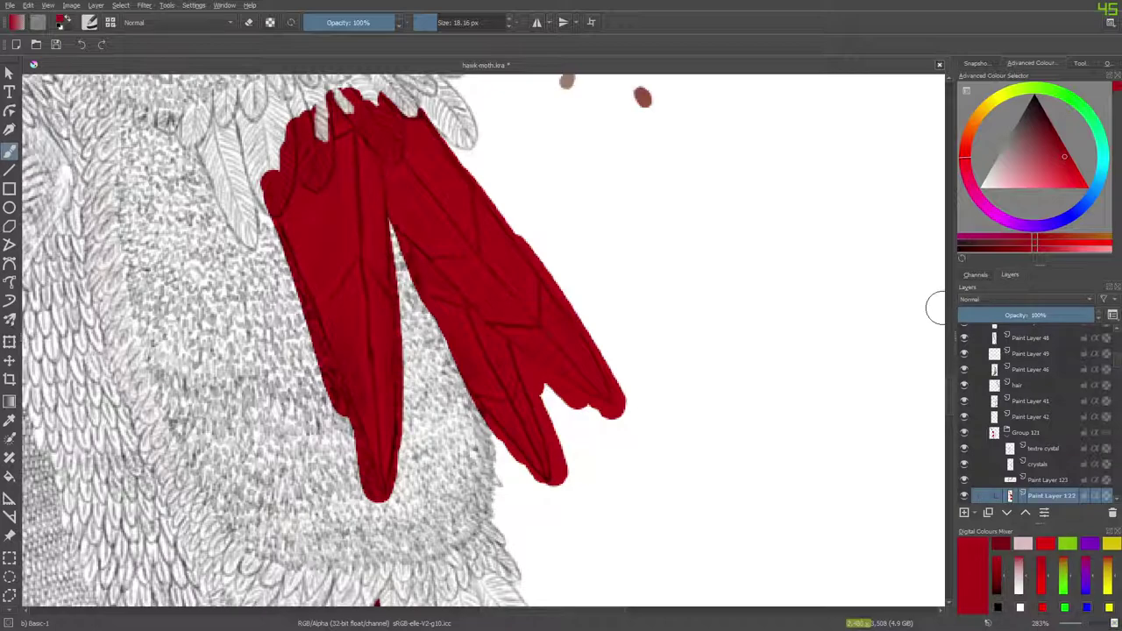
scroll(952, 411, down, 5)
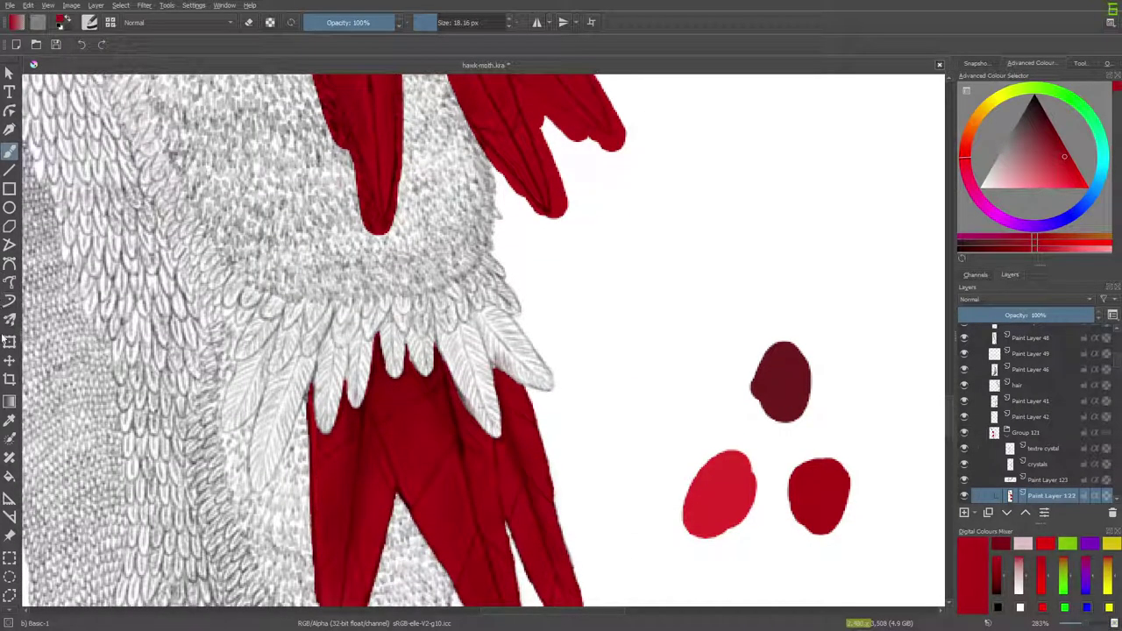
click(10, 419)
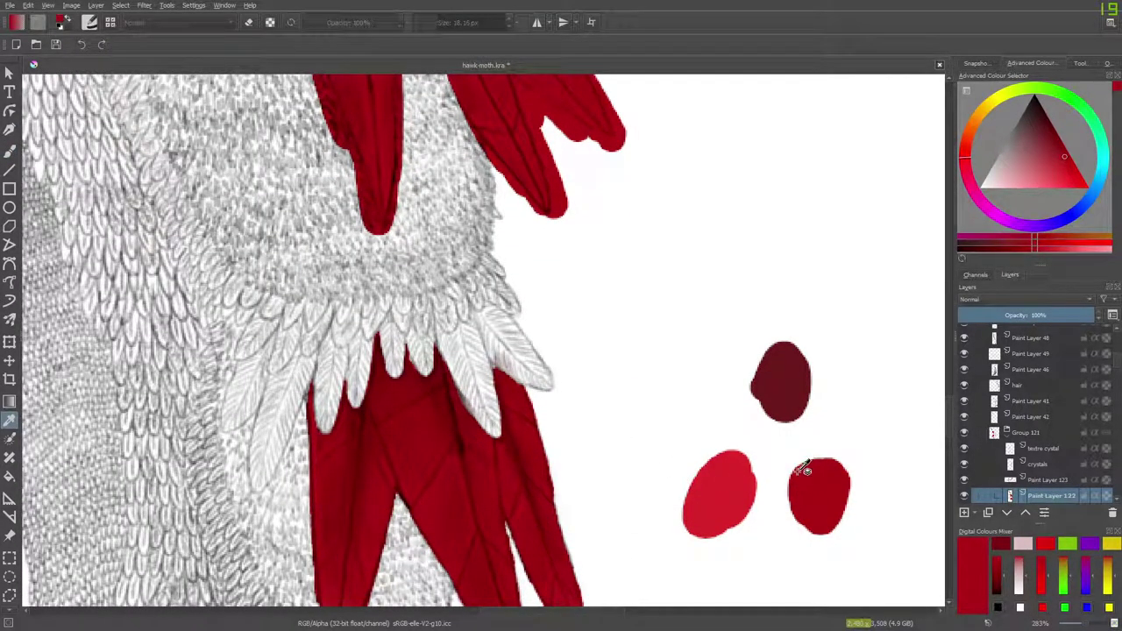
key(b)
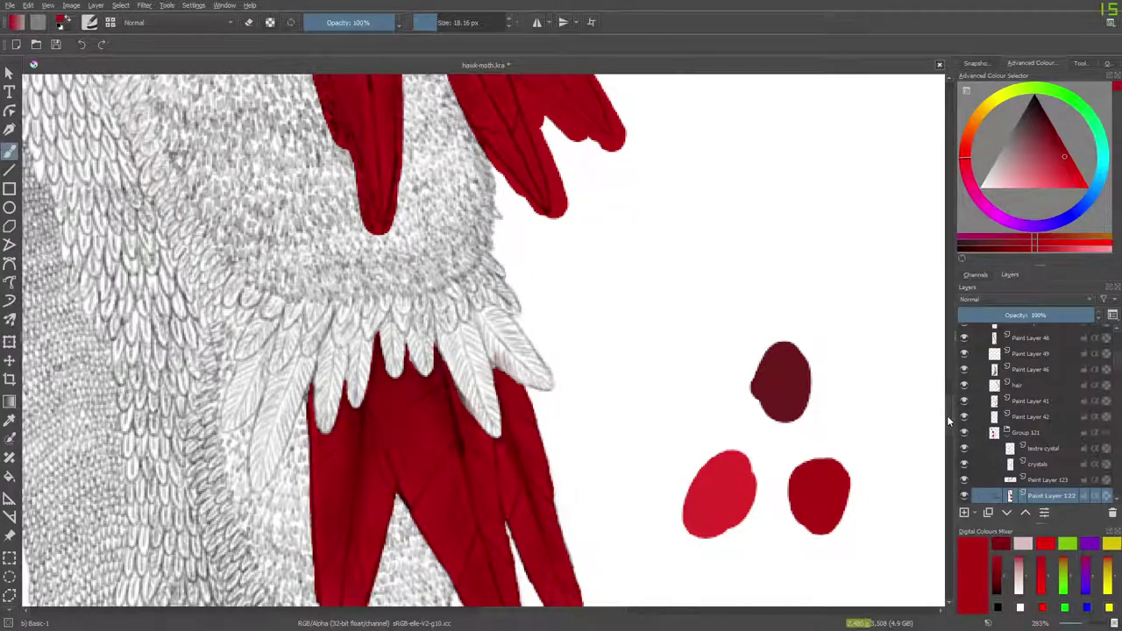
drag(948, 420, 950, 391)
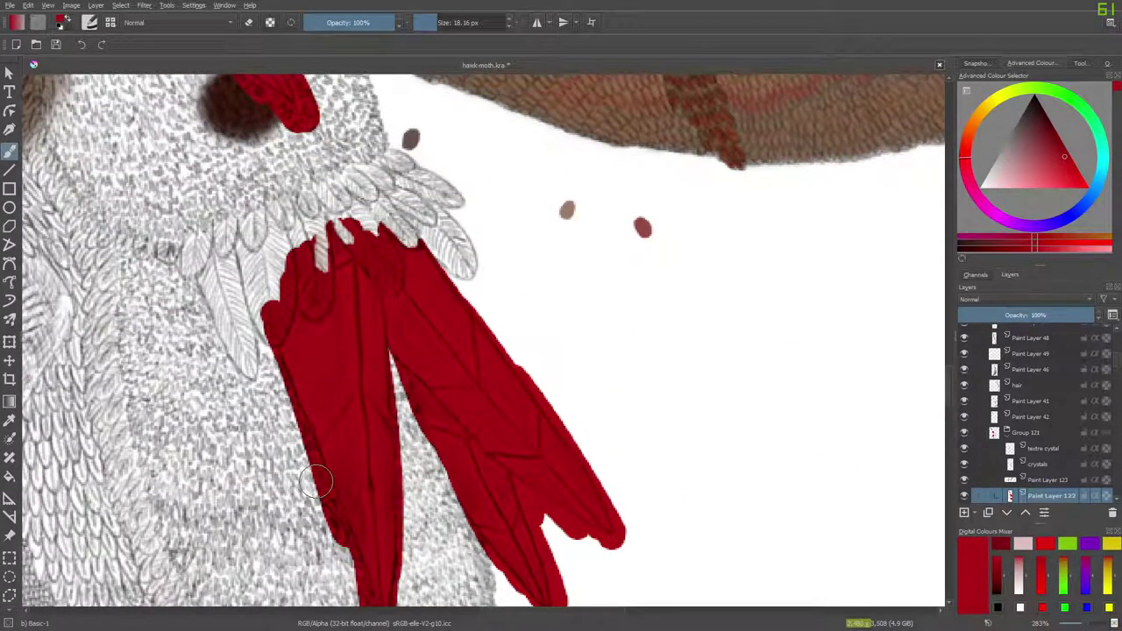
drag(950, 388, 950, 434)
scroll(950, 432, up, 2)
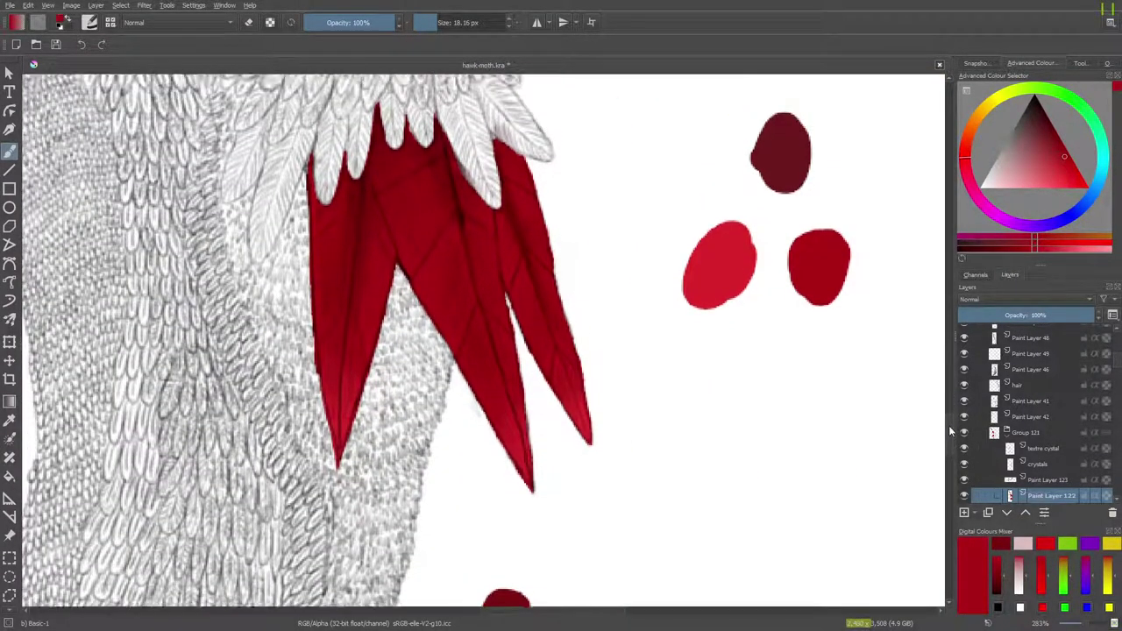
Sample the dark red shading from the rightmost feather of the lower cluster and reactivate the brush.
click(12, 418)
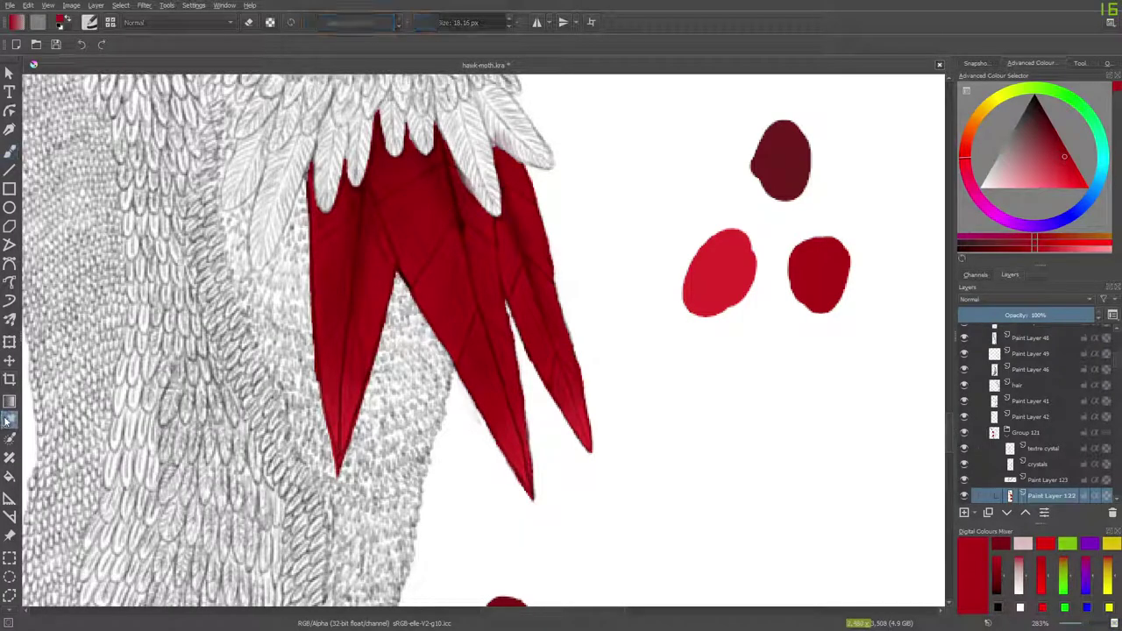
click(517, 233)
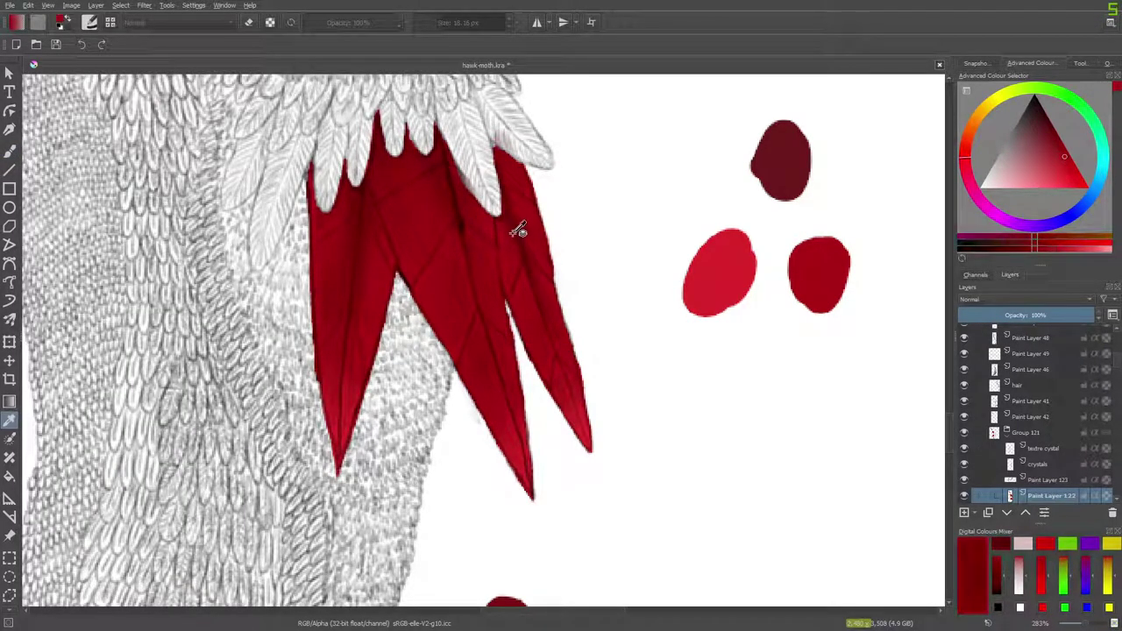
click(10, 149)
scroll(843, 466, up, 10)
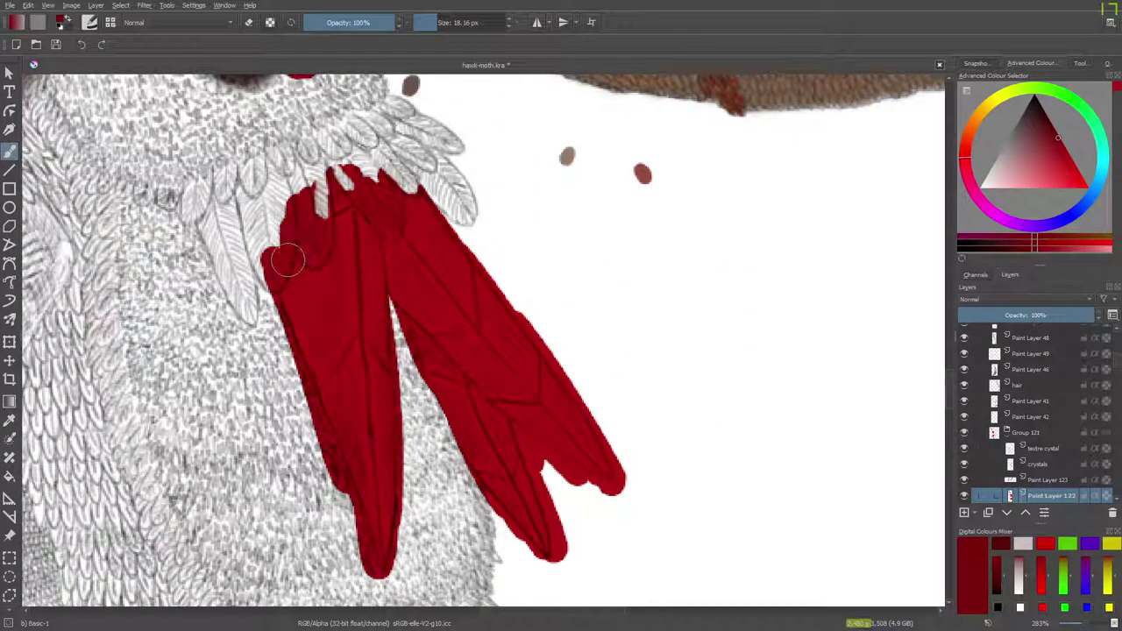
Try a dark red shading stroke down the upper cluster's left feather and test trimming it with the Eraser Circle brush.
drag(355, 202, 356, 298)
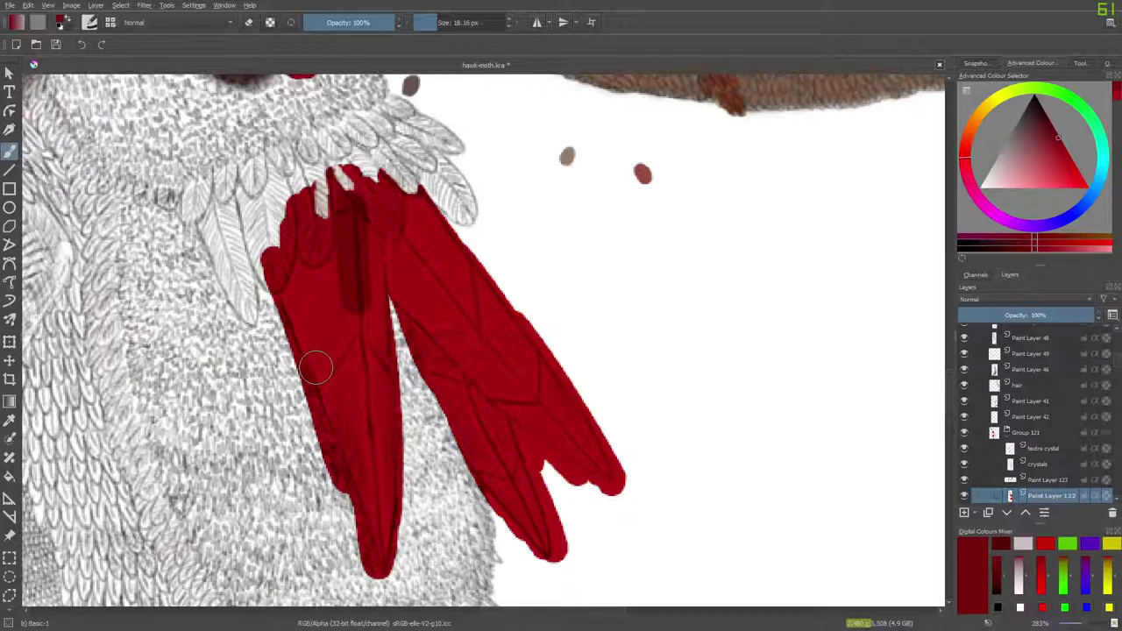
key(e)
drag(343, 315, 340, 289)
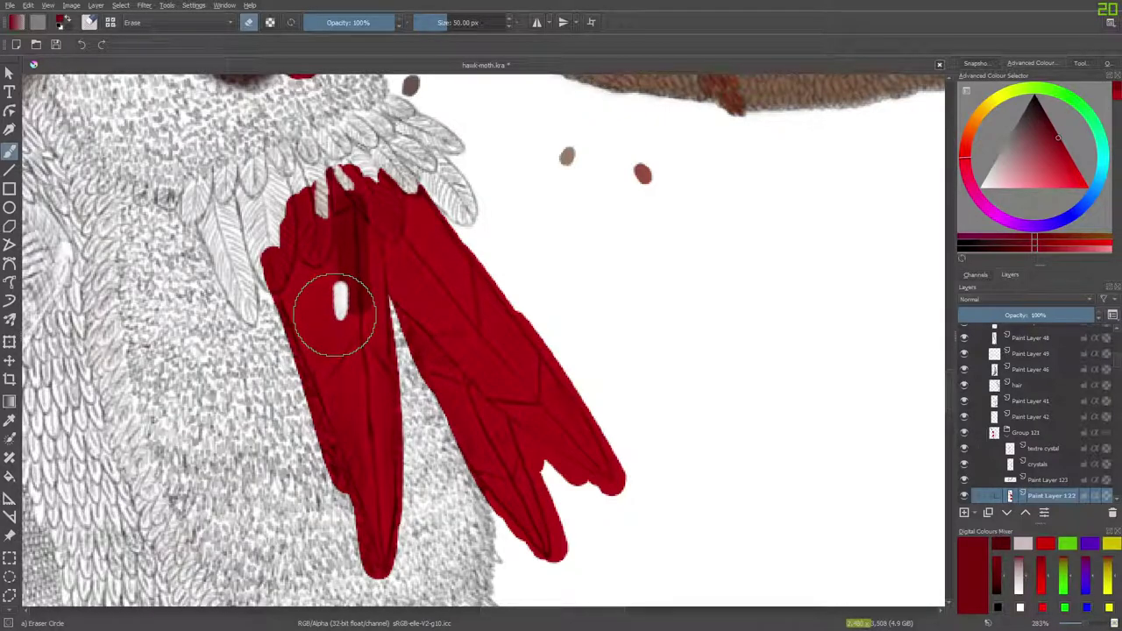
key(ctrl+z)
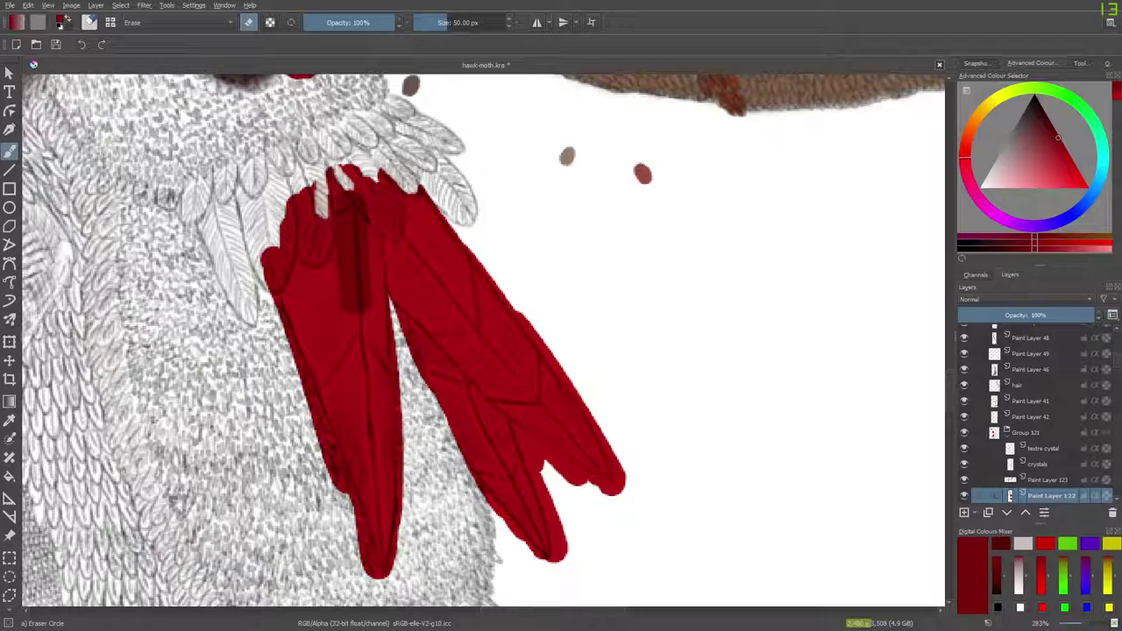
Undo the dark red shading stroke on the upper feather and return to the Basic-1 brush.
key(ctrl)
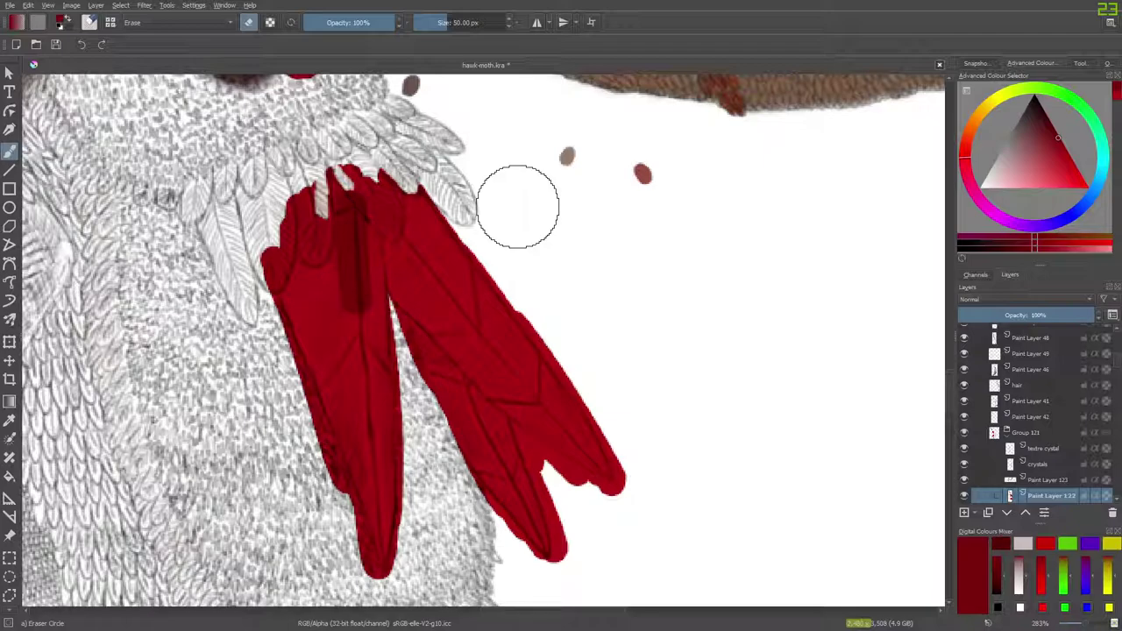
click(81, 46)
key(/)
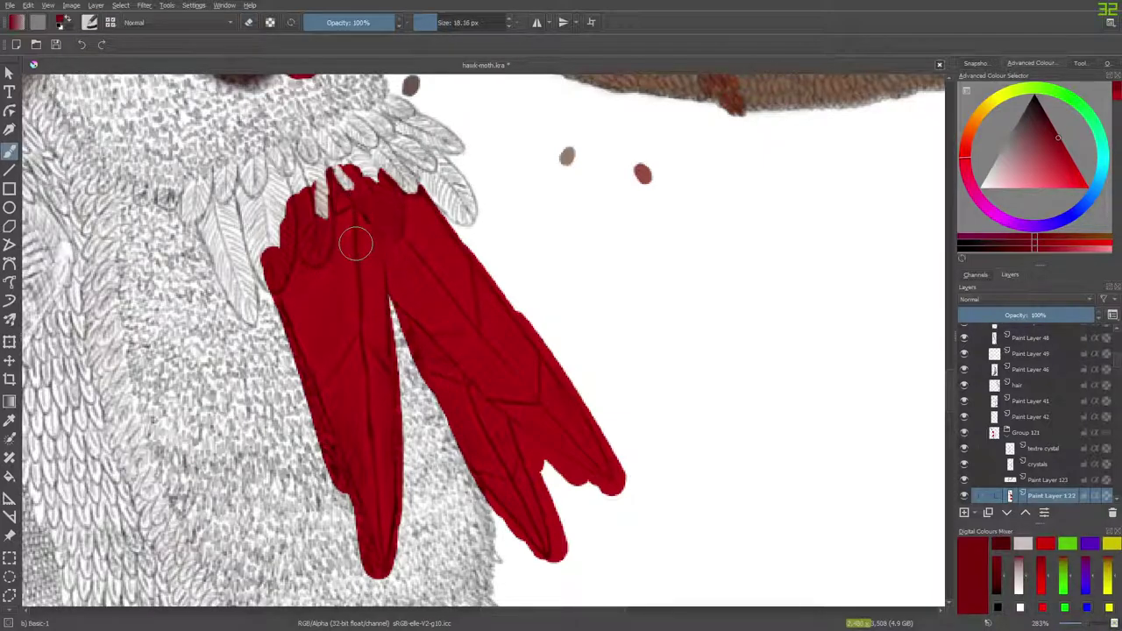
Set the brush size to 4.12 px and paint narrow dark red shading strokes down the central veins of the upper cluster's left and right feathers.
click(431, 20)
drag(431, 19, 425, 20)
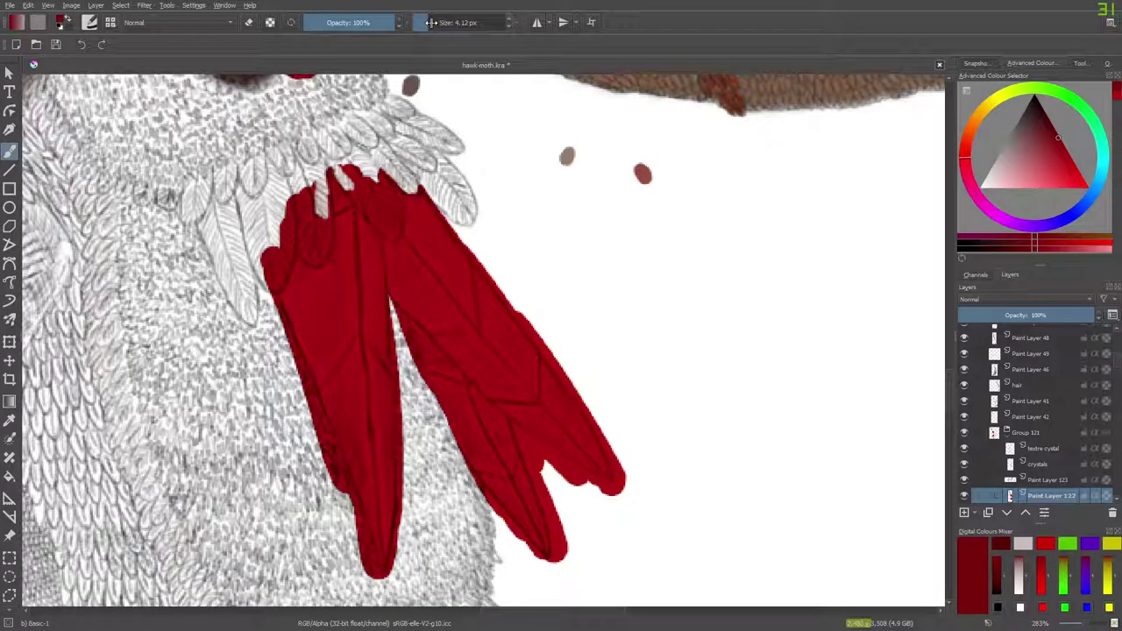
drag(353, 222, 359, 263)
drag(356, 205, 359, 276)
drag(359, 239, 360, 304)
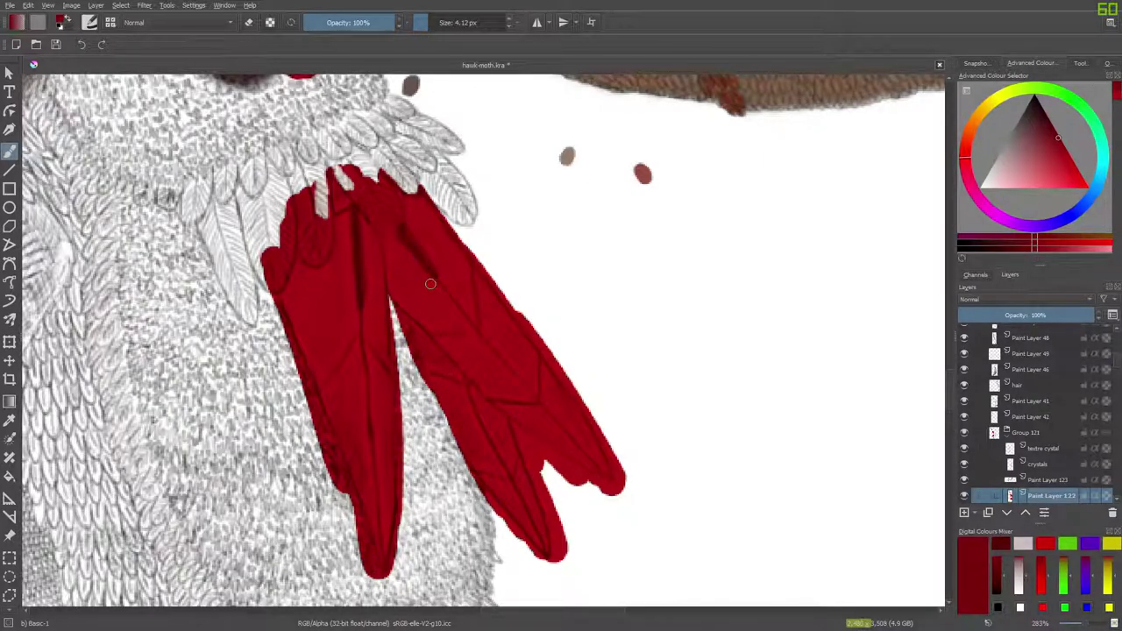
drag(950, 383, 949, 435)
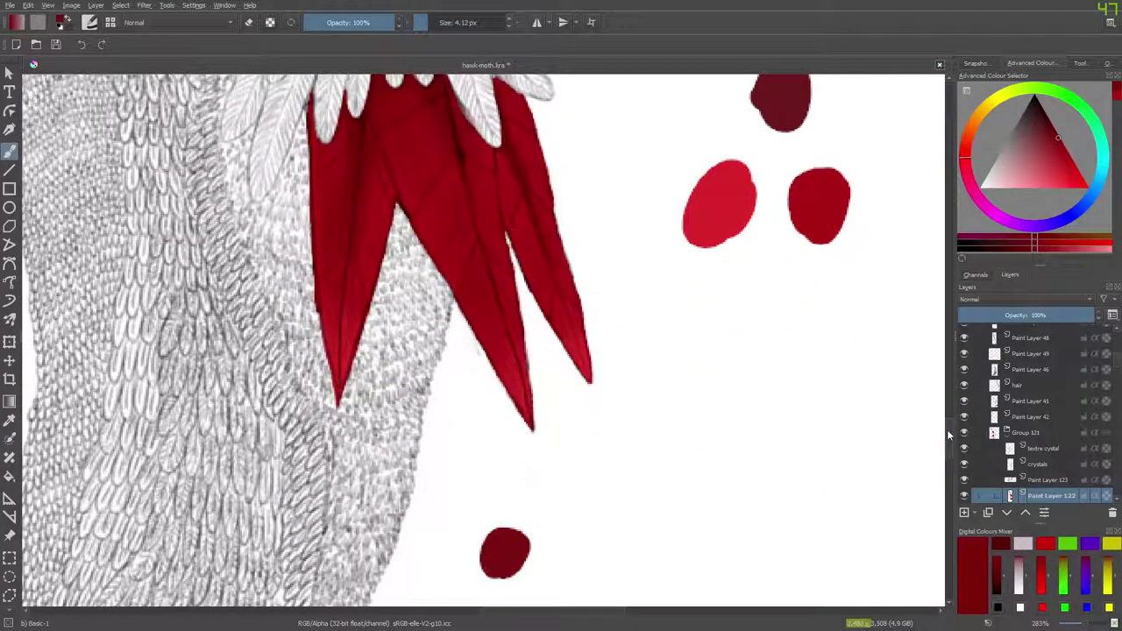
scroll(947, 423, up, 5)
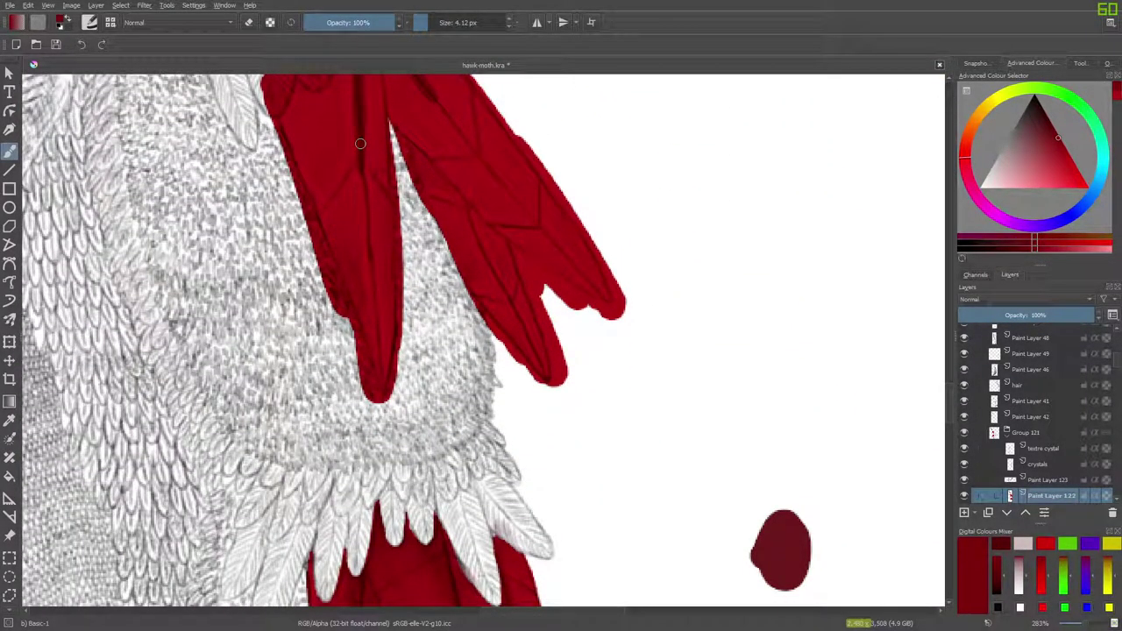
scroll(952, 378, up, 3)
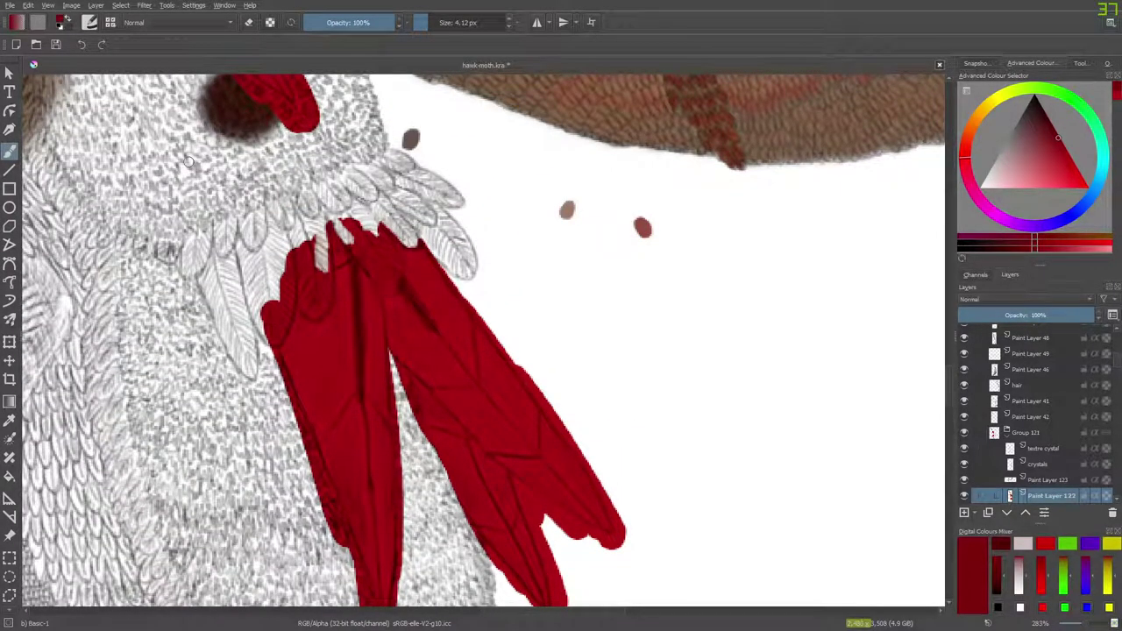
Switch to the Blender Basic brush at 12.29 px and smudge the dark red shading on the upper cluster's right feather.
right_click(101, 324)
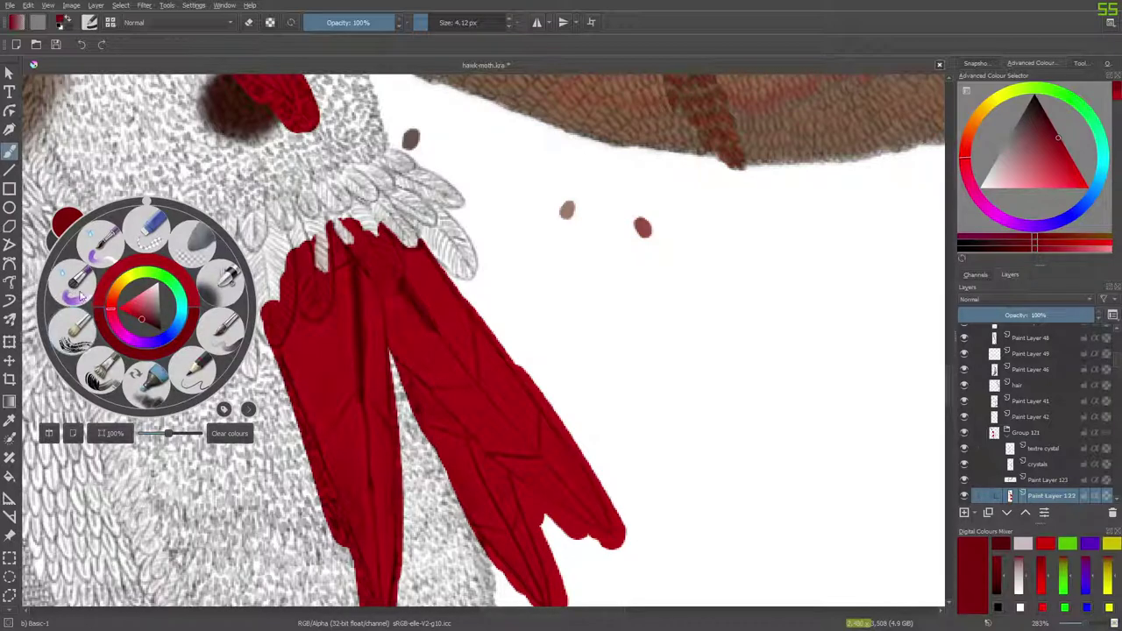
click(52, 133)
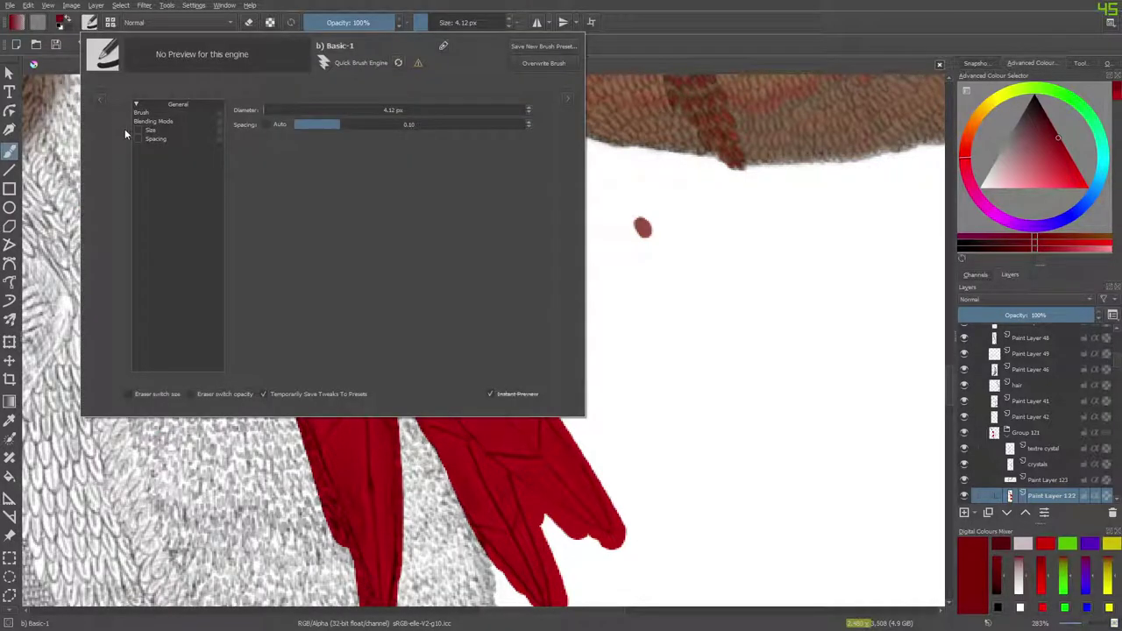
click(100, 99)
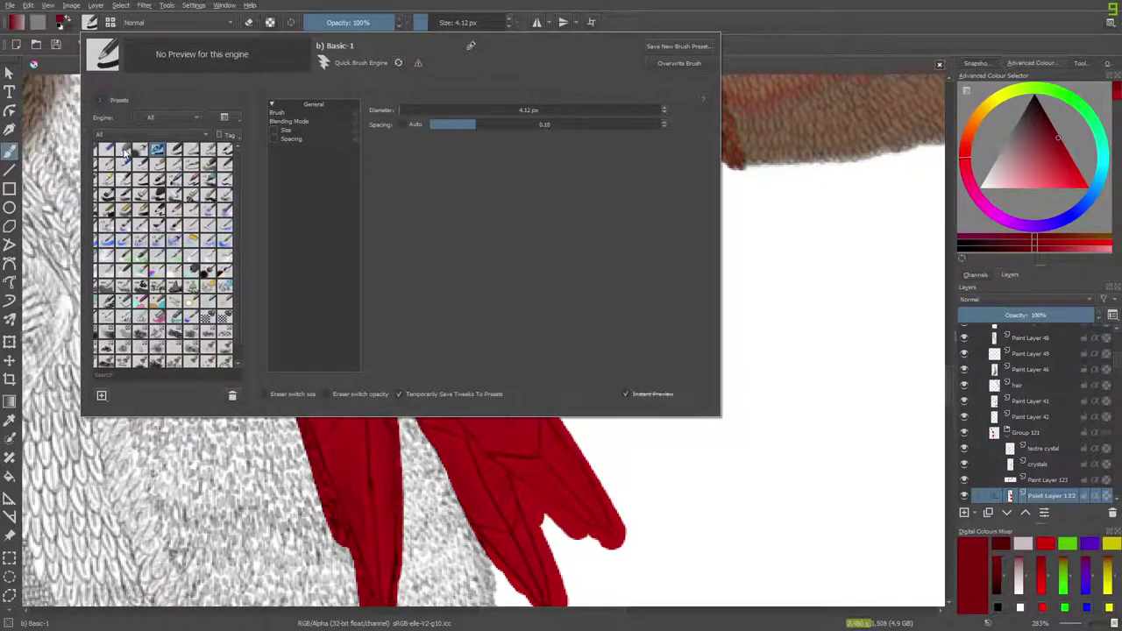
click(189, 256)
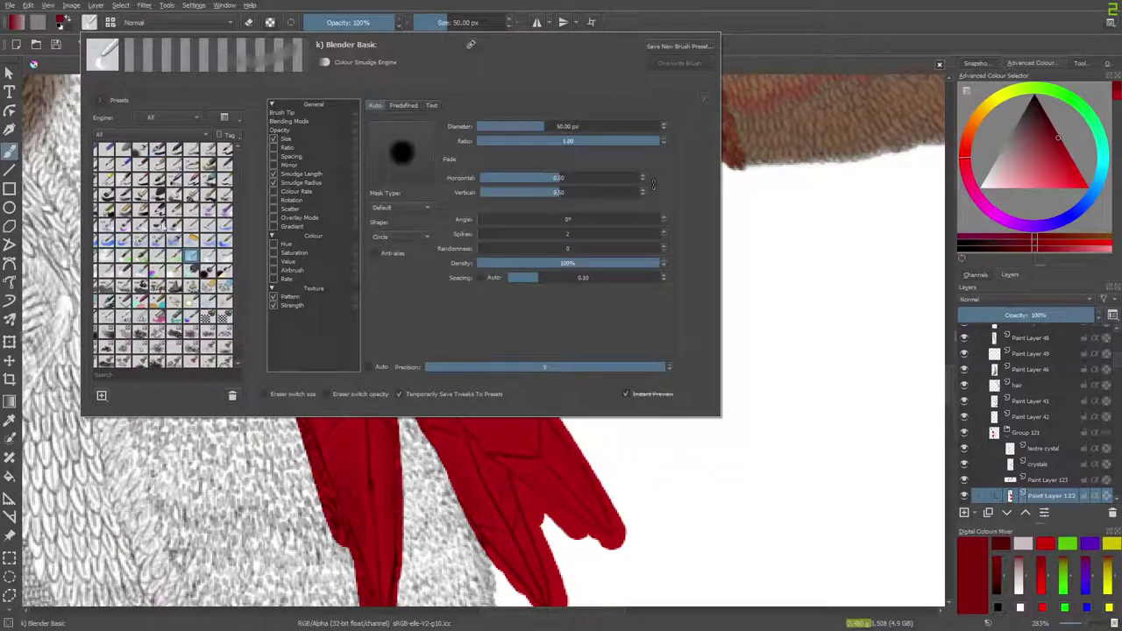
right_click(65, 90)
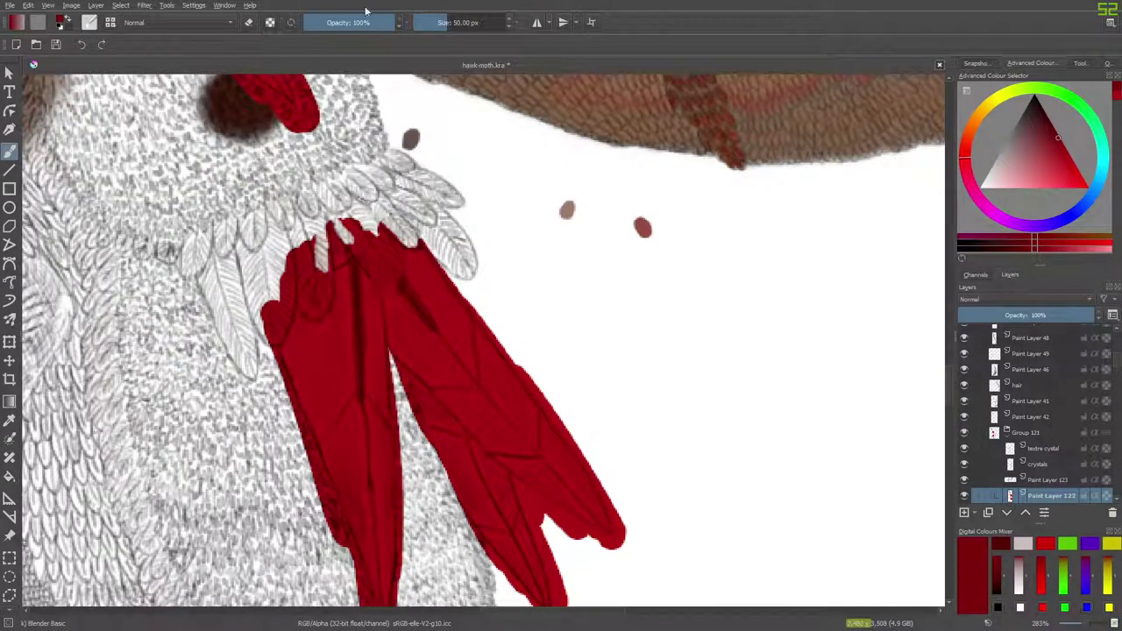
drag(438, 21, 430, 22)
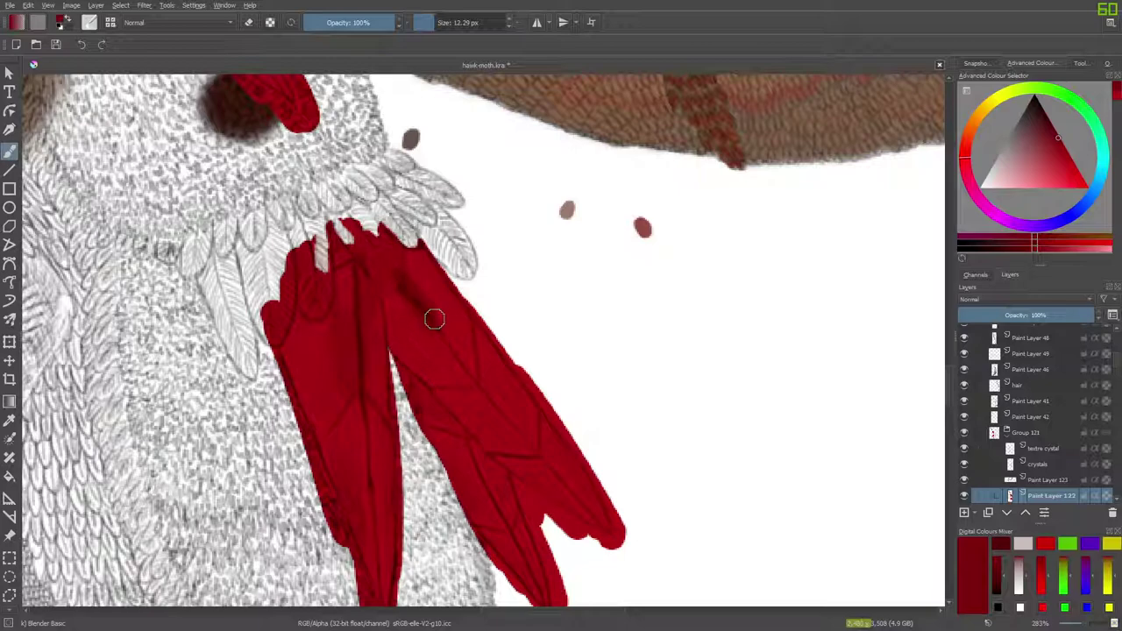
mouse_move(405, 279)
mouse_down()
mouse_move(403, 298)
mouse_move(436, 348)
mouse_up()
mouse_move(949, 379)
mouse_down()
mouse_move(948, 439)
mouse_move(947, 385)
mouse_up()
right_click(350, 184)
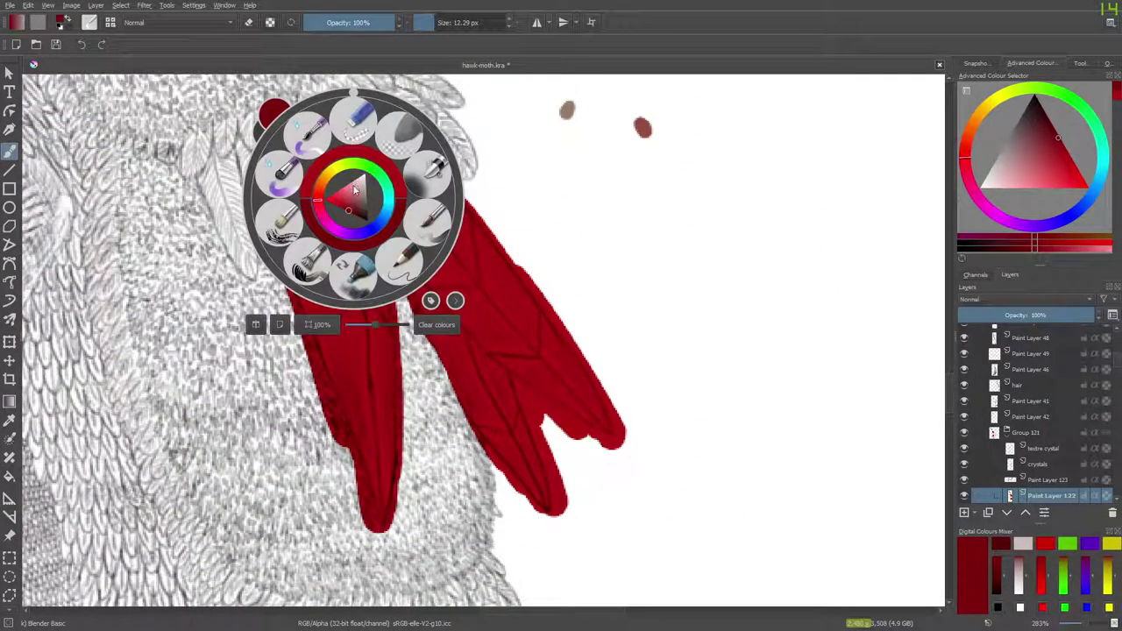
click(191, 83)
right_click(270, 184)
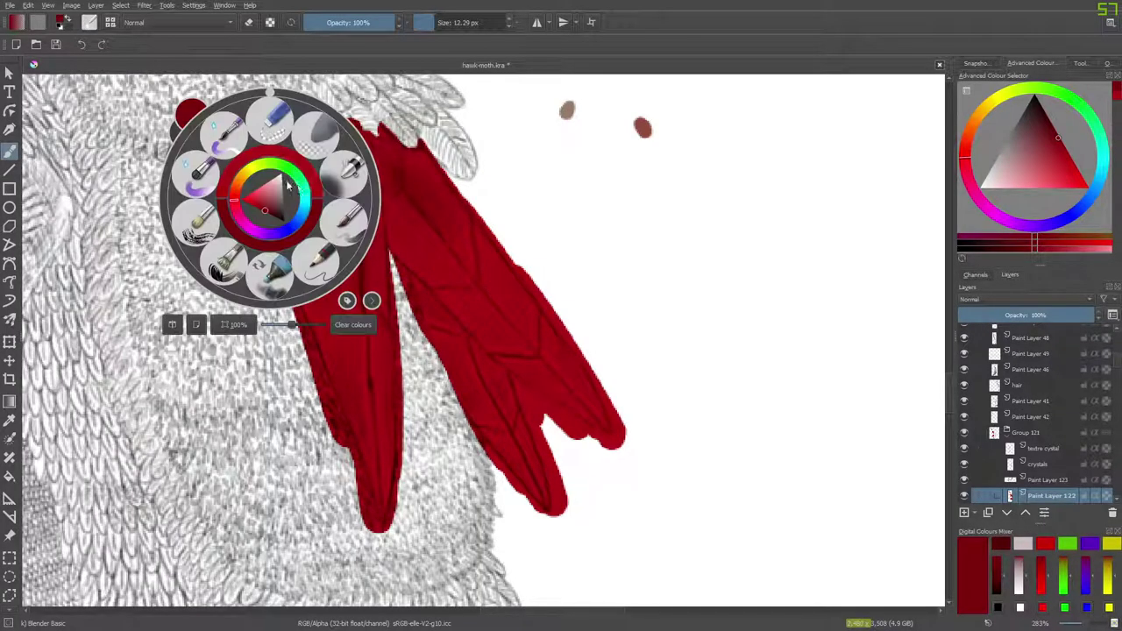
click(320, 256)
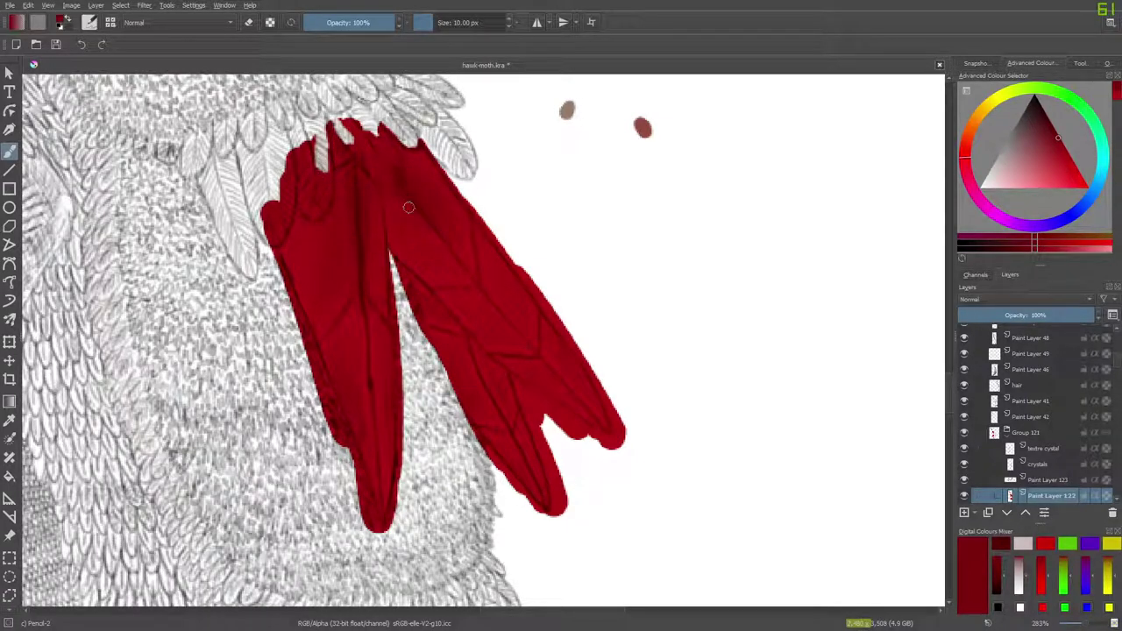
Return to the Blender Basic brush and blend the dark red shading into the upper cluster's left feather.
right_click(303, 198)
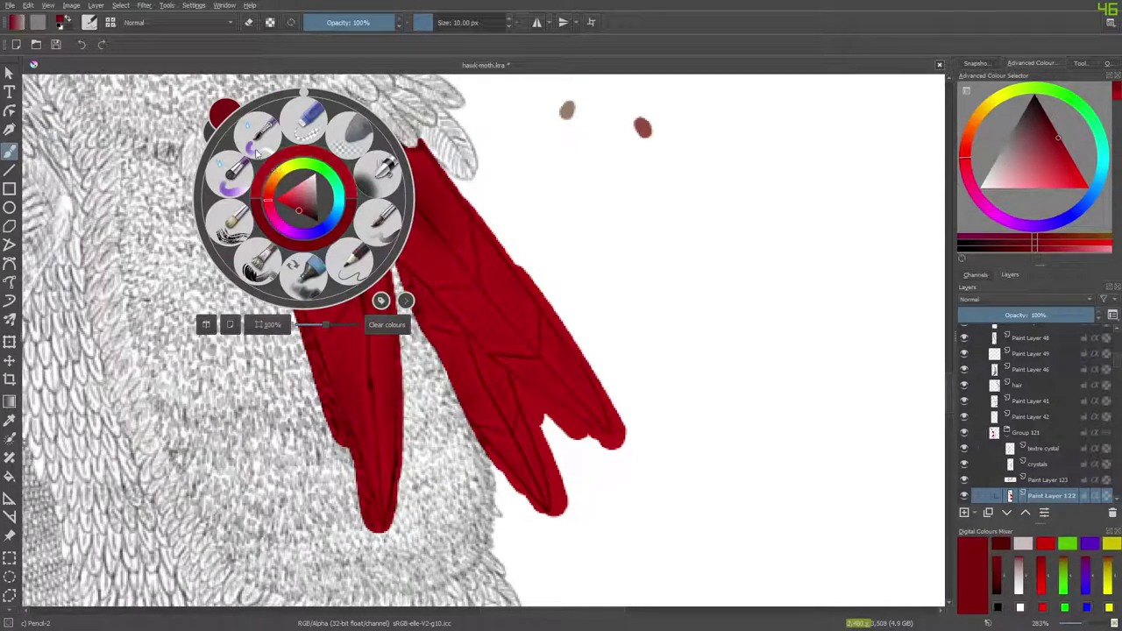
click(89, 22)
click(190, 256)
right_click(72, 116)
click(338, 205)
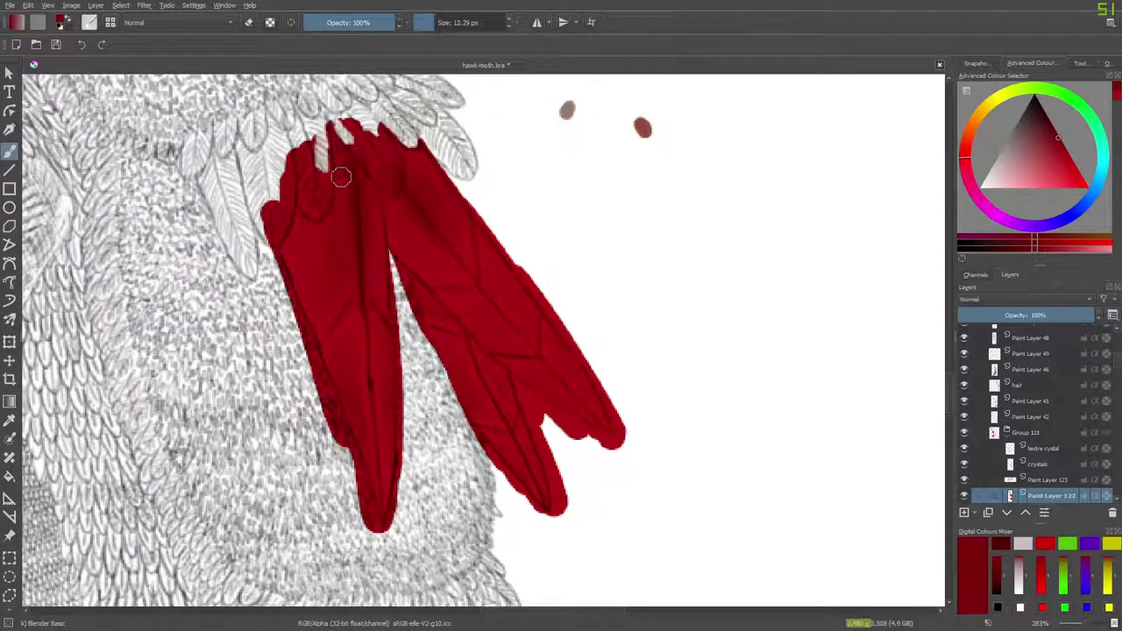
mouse_move(350, 258)
mouse_down()
mouse_move(350, 192)
mouse_move(368, 263)
mouse_move(346, 308)
mouse_up()
Sample the bright red swatch and try brushing a highlight near the left upper feather's tip with Blender Basic.
drag(951, 391, 951, 410)
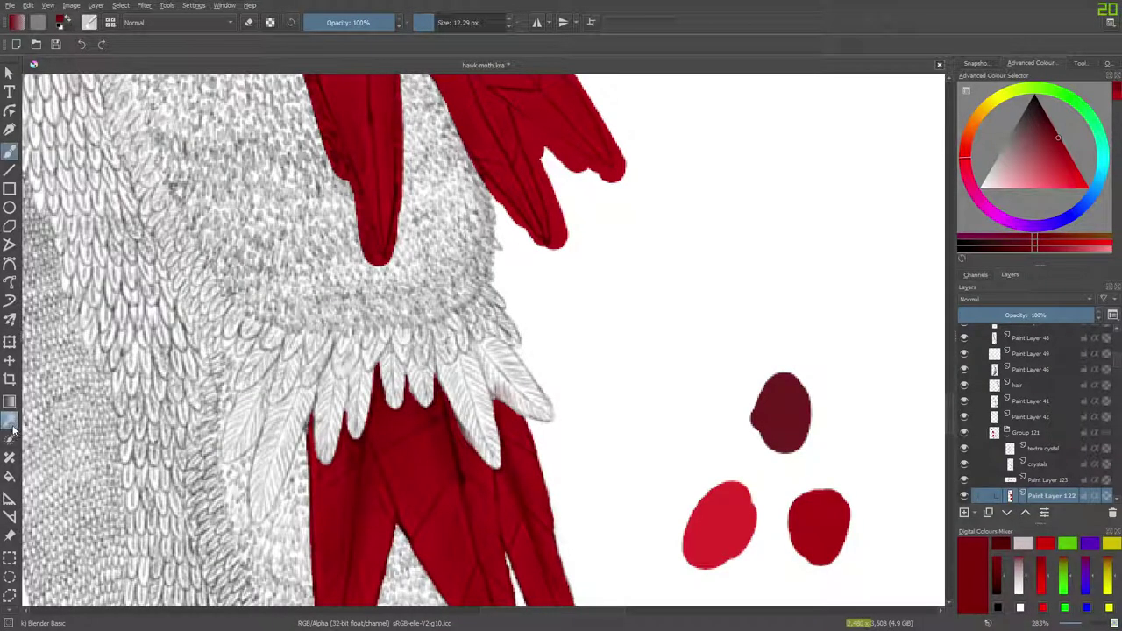
key(p)
click(729, 515)
key(b)
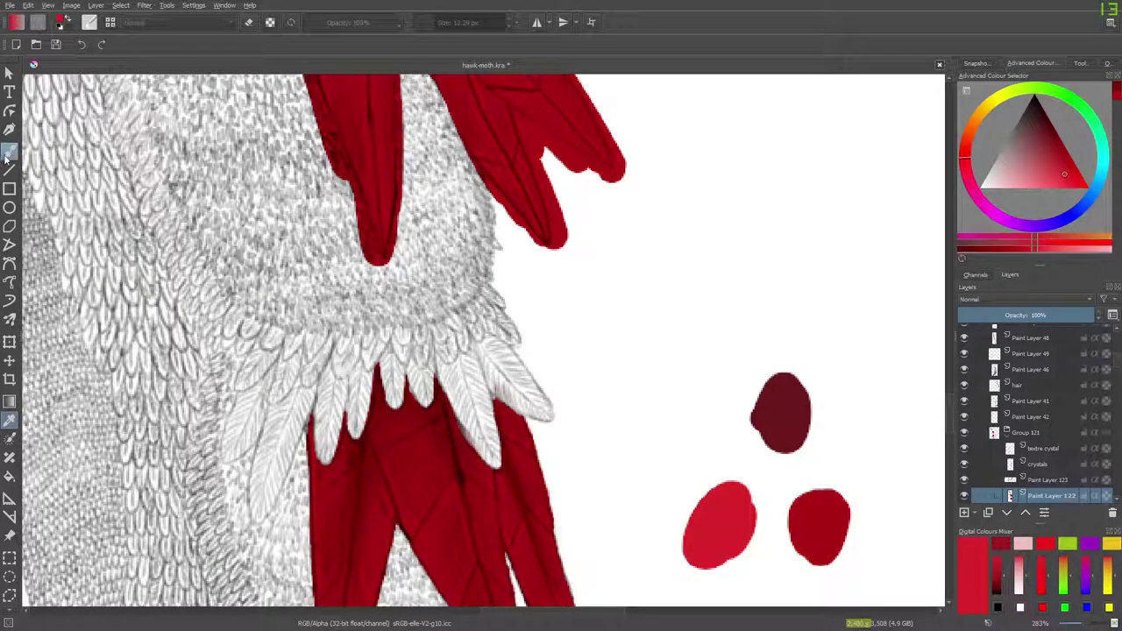
mouse_move(946, 412)
mouse_down()
mouse_move(948, 441)
mouse_move(949, 416)
mouse_up()
drag(364, 224, 375, 267)
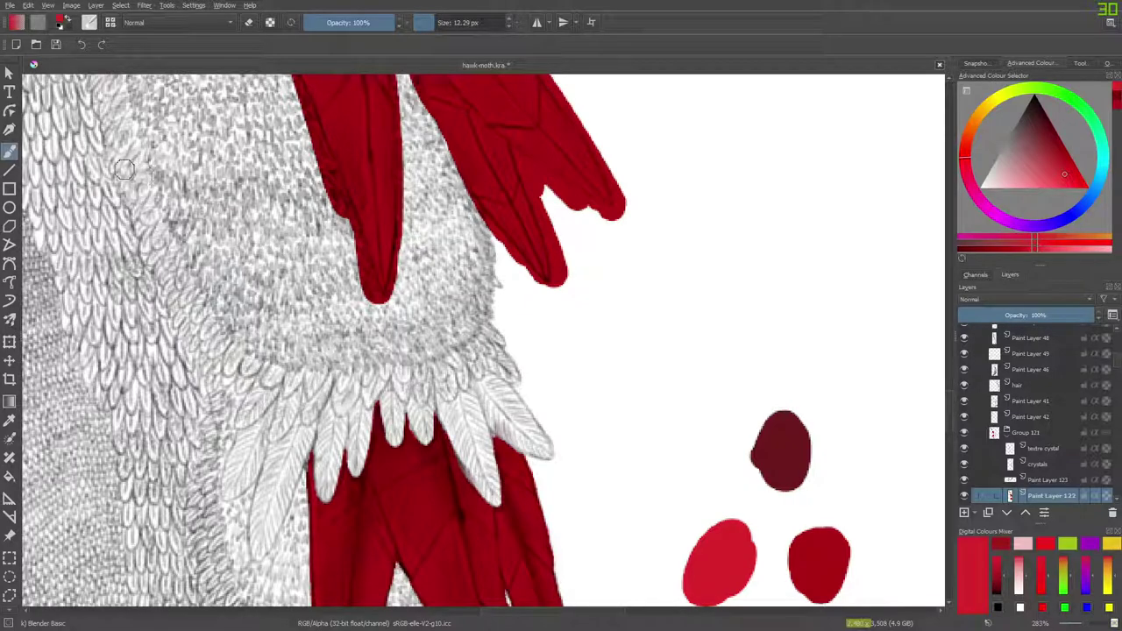
Choose a lighter pinkish red and try highlighting the left upper feather's tip again with Blender Basic.
click(9, 419)
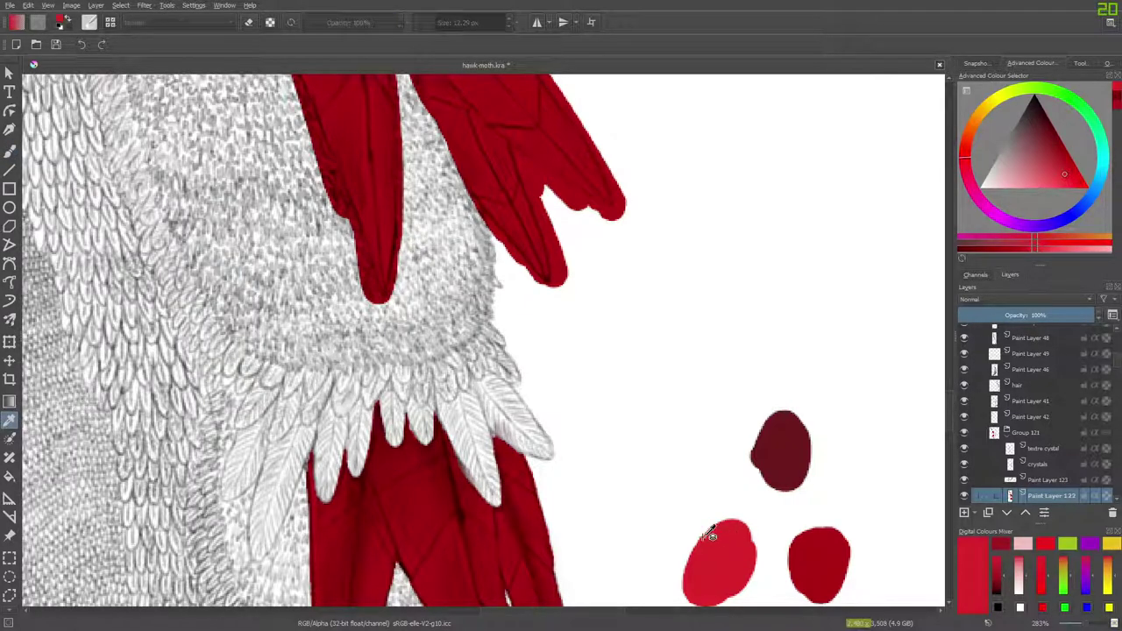
click(10, 149)
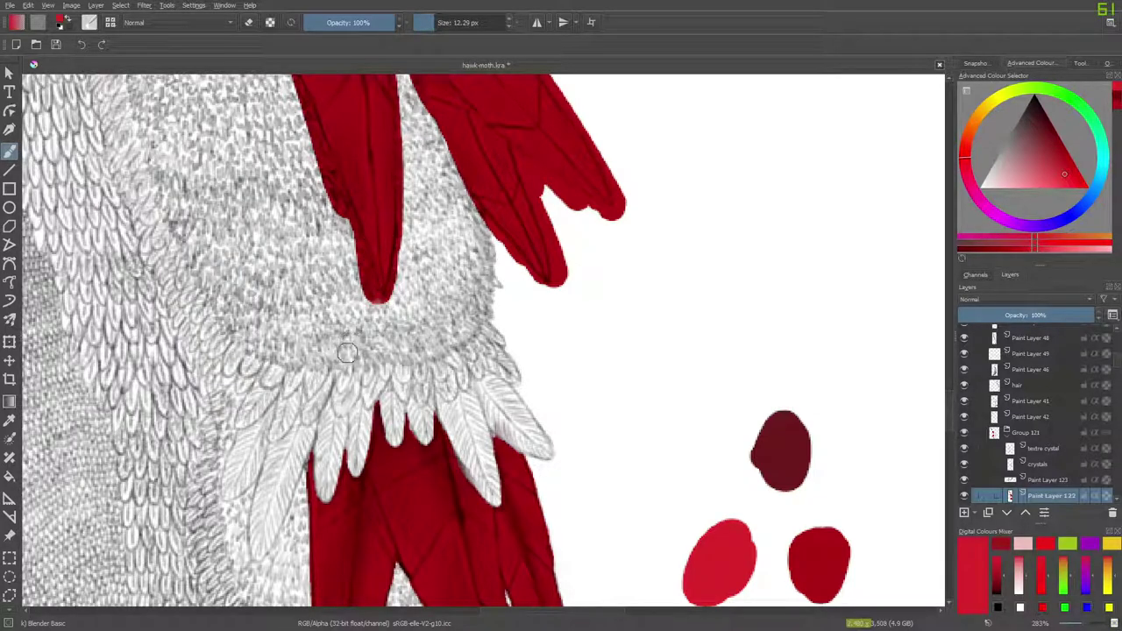
right_click(372, 298)
drag(358, 296, 371, 236)
click(280, 170)
drag(381, 282, 384, 271)
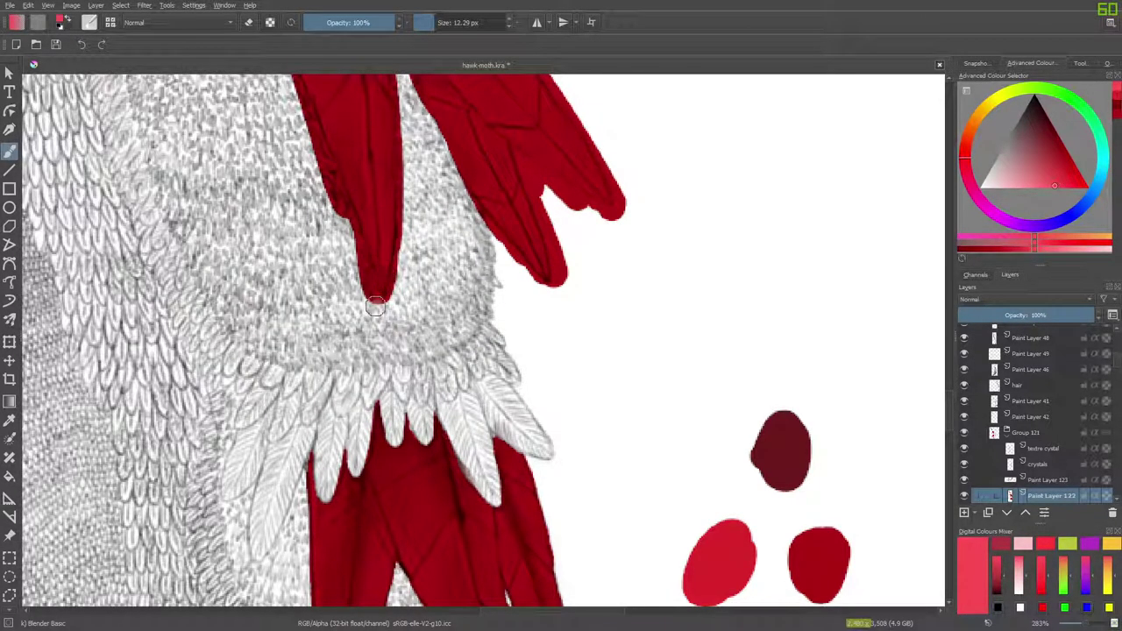
Switch to the Basic-1 brush, sample the bright red swatch and reactivate the brush.
click(88, 22)
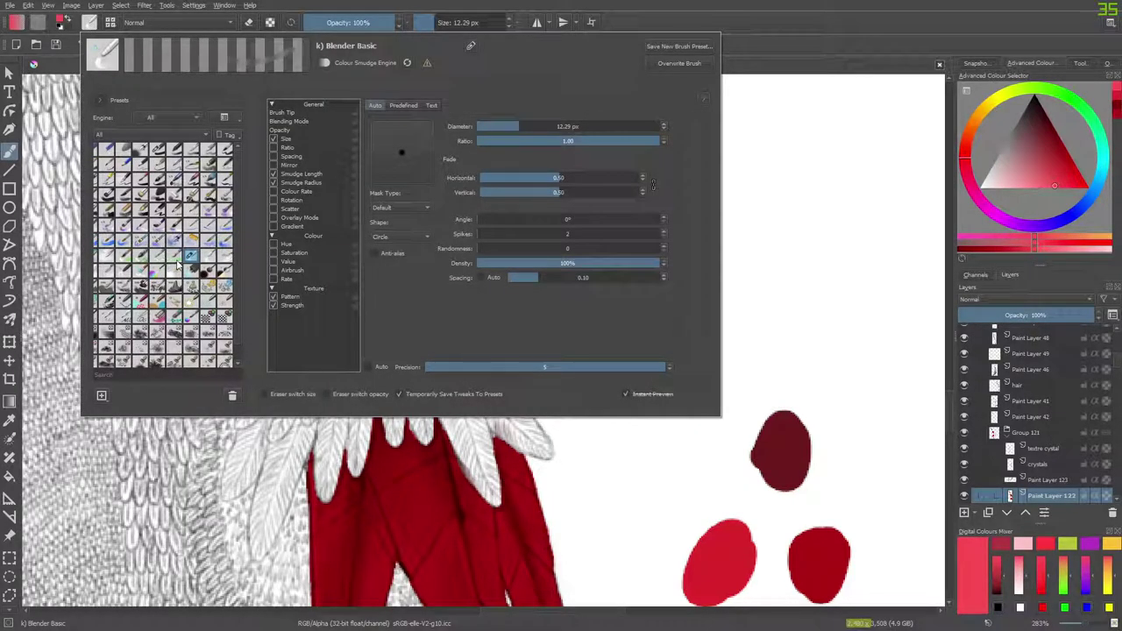
click(154, 148)
right_click(55, 100)
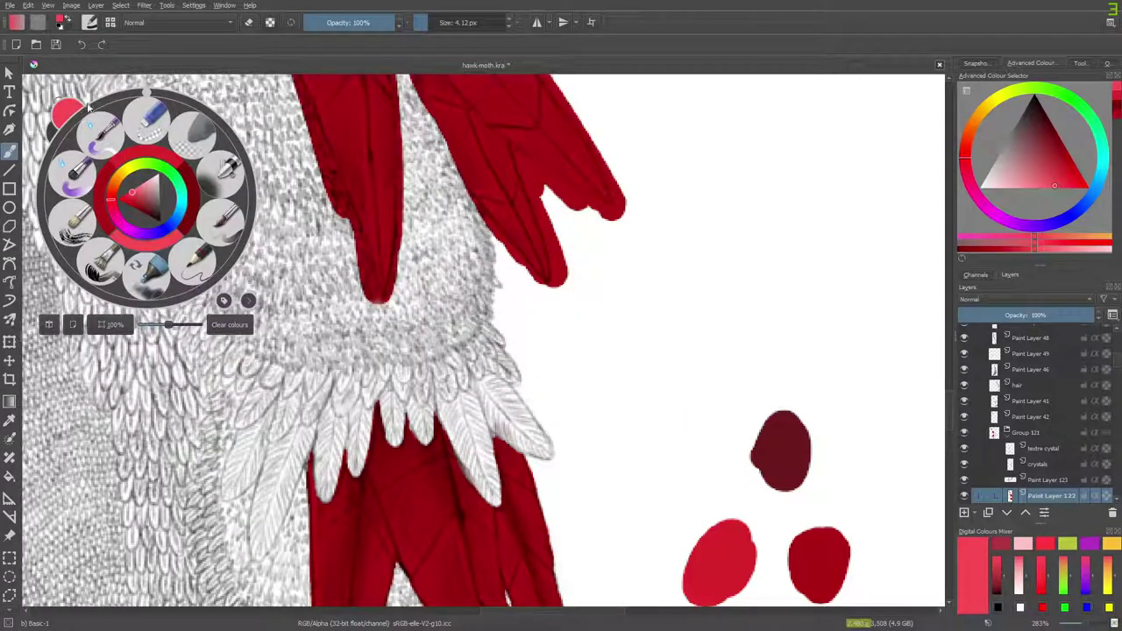
click(334, 222)
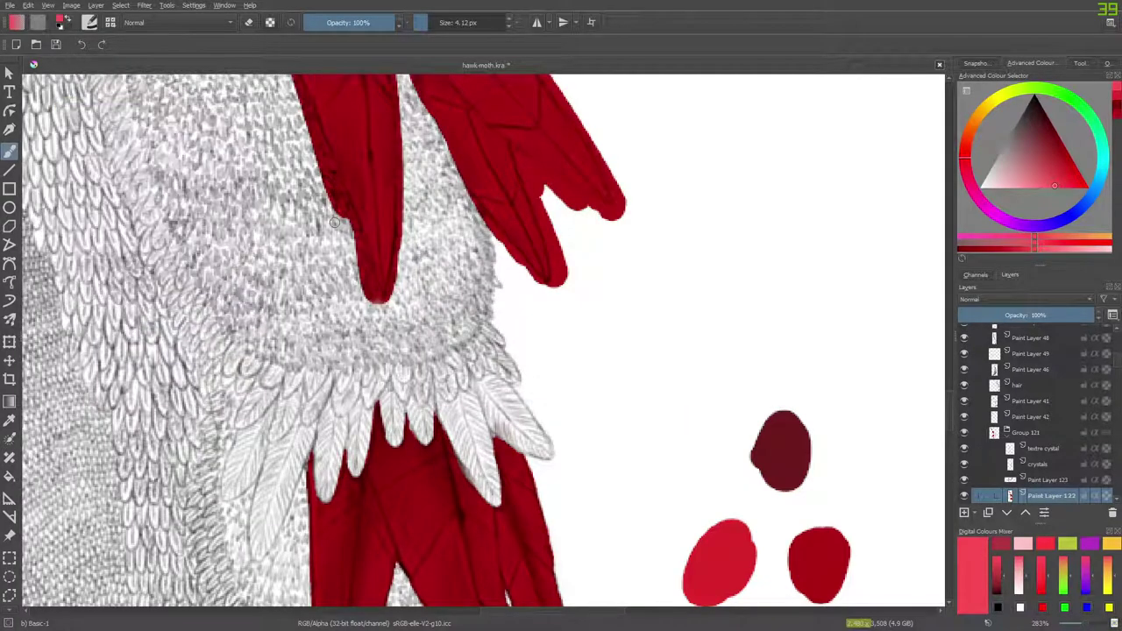
click(9, 421)
click(717, 552)
click(9, 149)
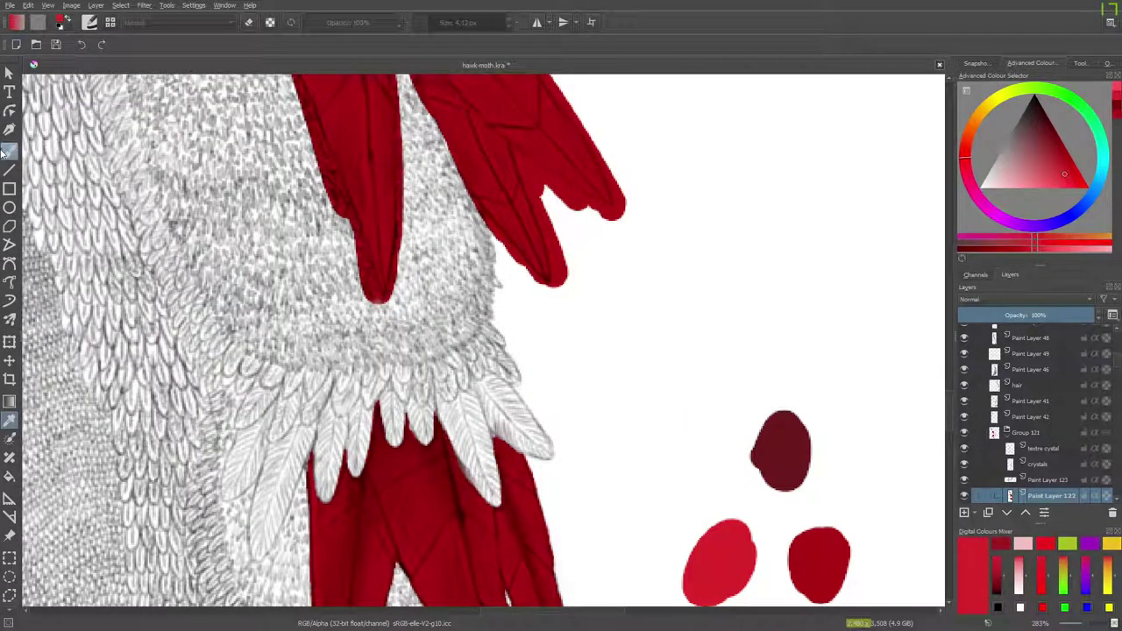
Paint thin bright red highlight strokes near the three tips of the upper feather cluster.
scroll(954, 415, down, 5)
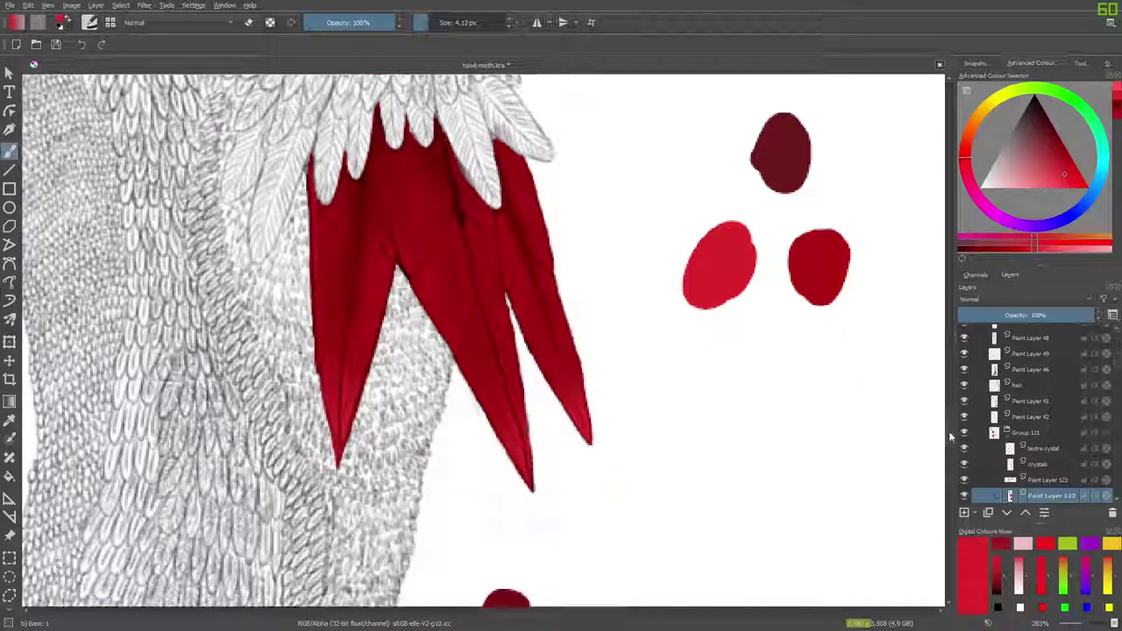
scroll(953, 438, up, 5)
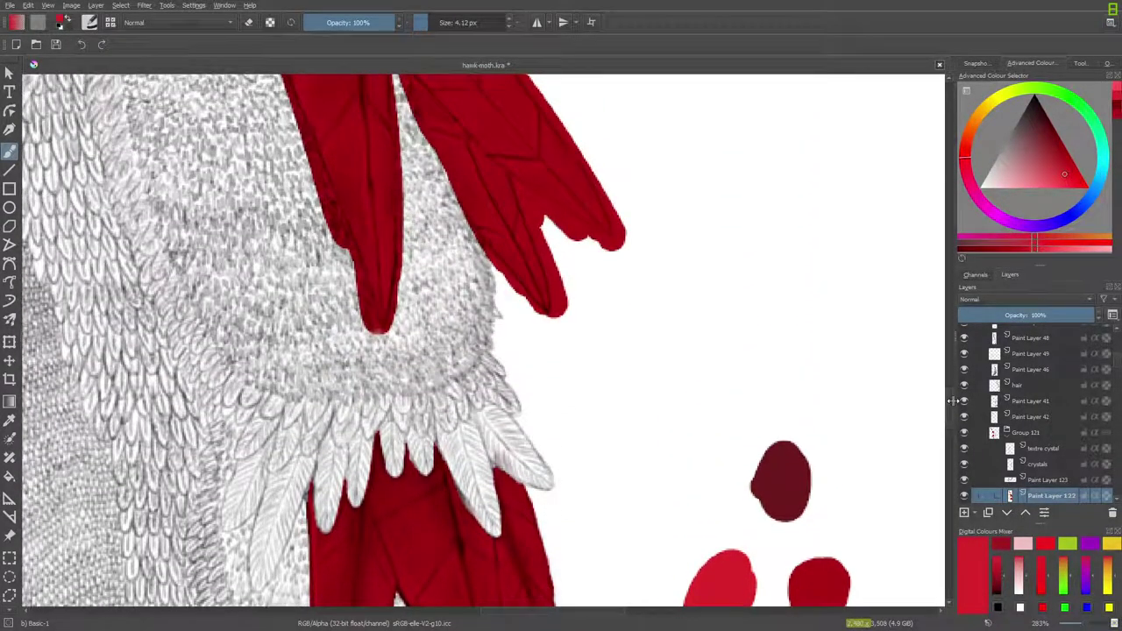
mouse_move(372, 278)
mouse_down()
mouse_move(383, 313)
mouse_move(379, 254)
mouse_up()
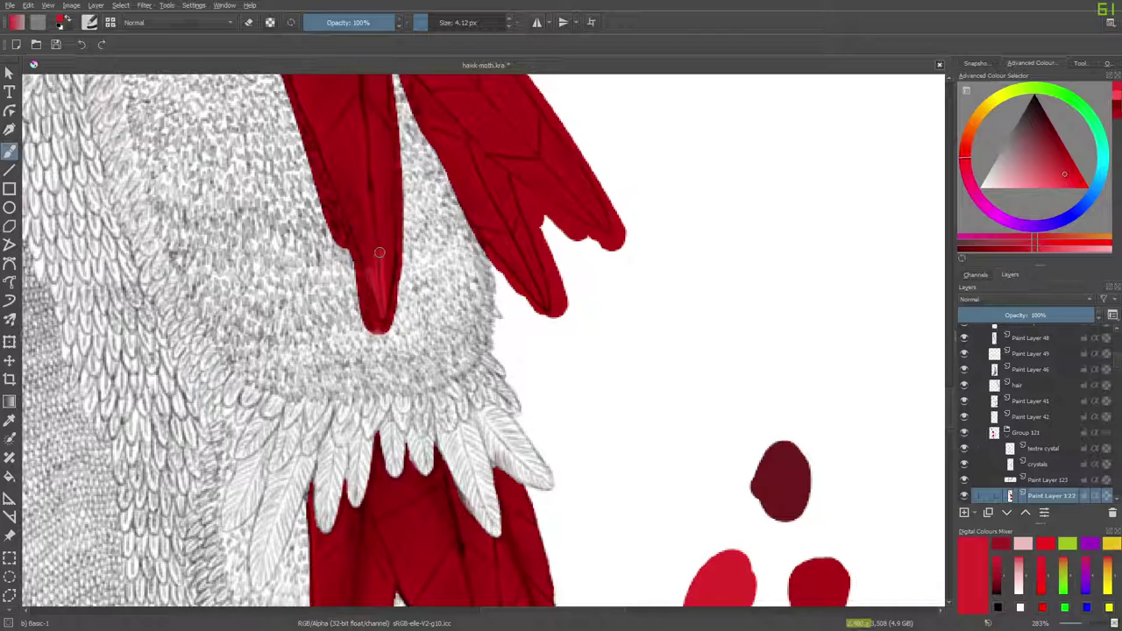
drag(383, 307, 378, 314)
mouse_move(516, 275)
mouse_down()
mouse_move(541, 295)
mouse_move(528, 266)
mouse_move(548, 305)
mouse_move(541, 242)
mouse_up()
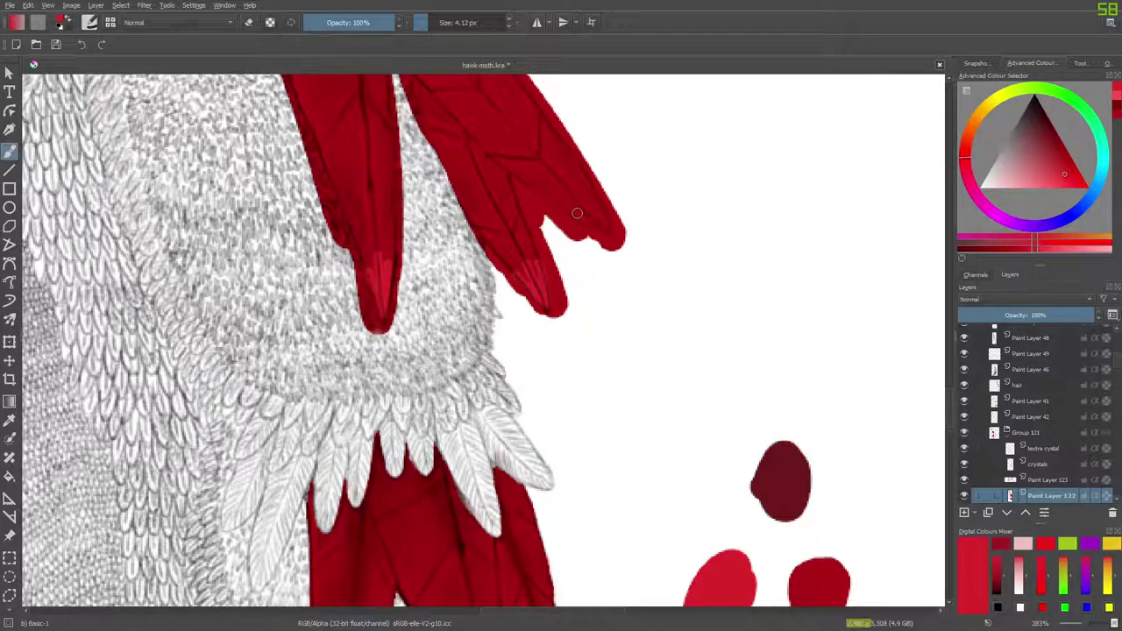
mouse_move(609, 229)
mouse_down()
mouse_move(578, 203)
mouse_move(594, 218)
mouse_up()
Switch to the Blender Basic brush and blend the bright red highlights upward from the three upper feather tips.
right_click(140, 263)
click(44, 174)
click(90, 22)
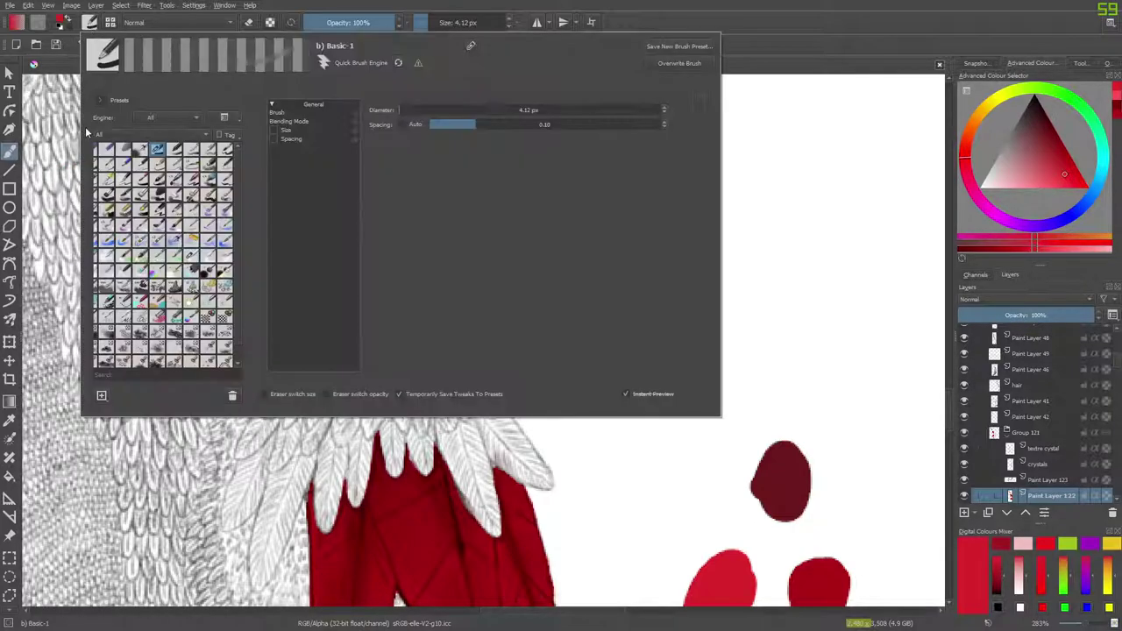
click(191, 260)
right_click(79, 197)
click(310, 273)
mouse_move(371, 272)
mouse_down()
mouse_move(379, 286)
mouse_move(377, 231)
mouse_move(386, 263)
mouse_up()
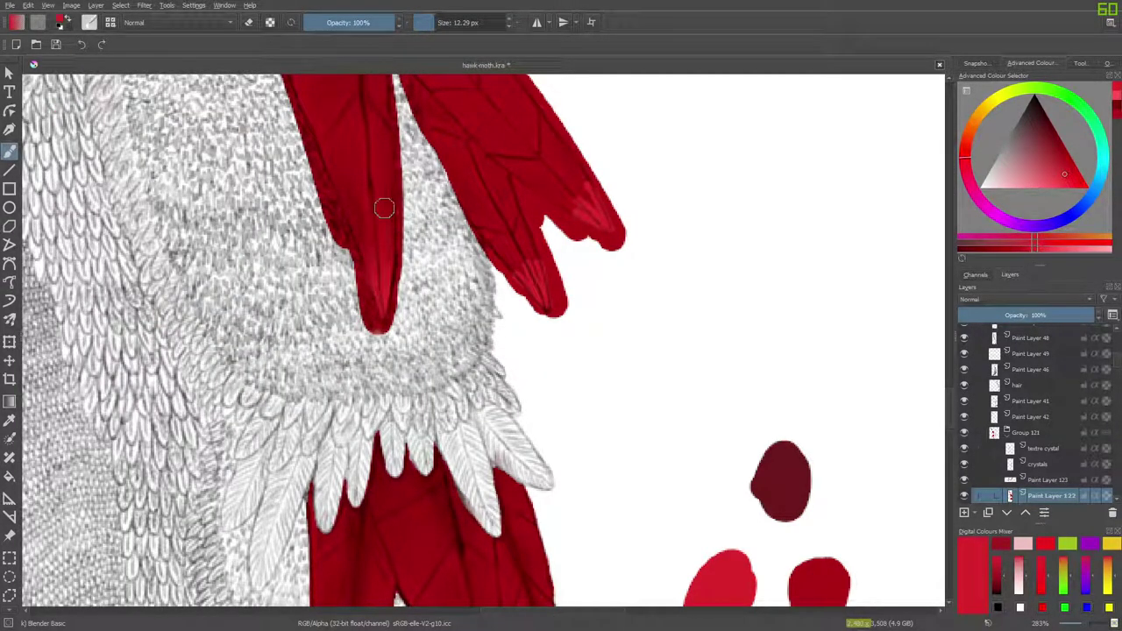
mouse_move(509, 246)
mouse_down()
mouse_move(536, 275)
mouse_move(514, 213)
mouse_up()
drag(595, 223, 569, 180)
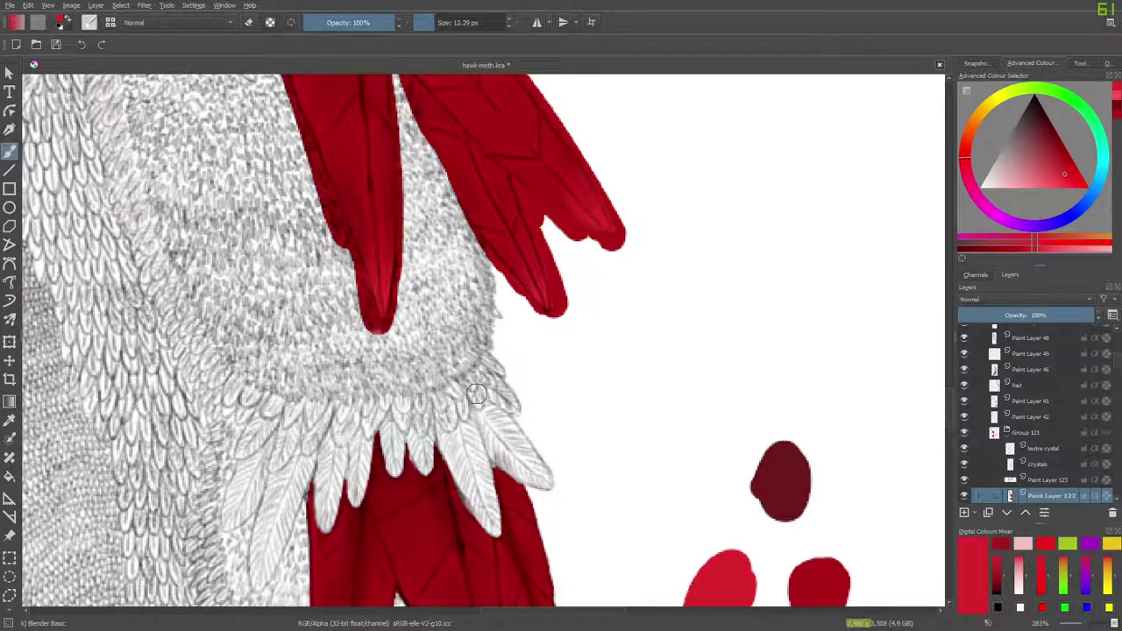
Trim the left upper feather's outer edge and taper its end to a sharp point with the Eraser Circle brush at 50 px.
key(e)
drag(303, 200, 377, 355)
mouse_move(286, 165)
mouse_down()
mouse_move(307, 210)
mouse_move(282, 142)
mouse_up()
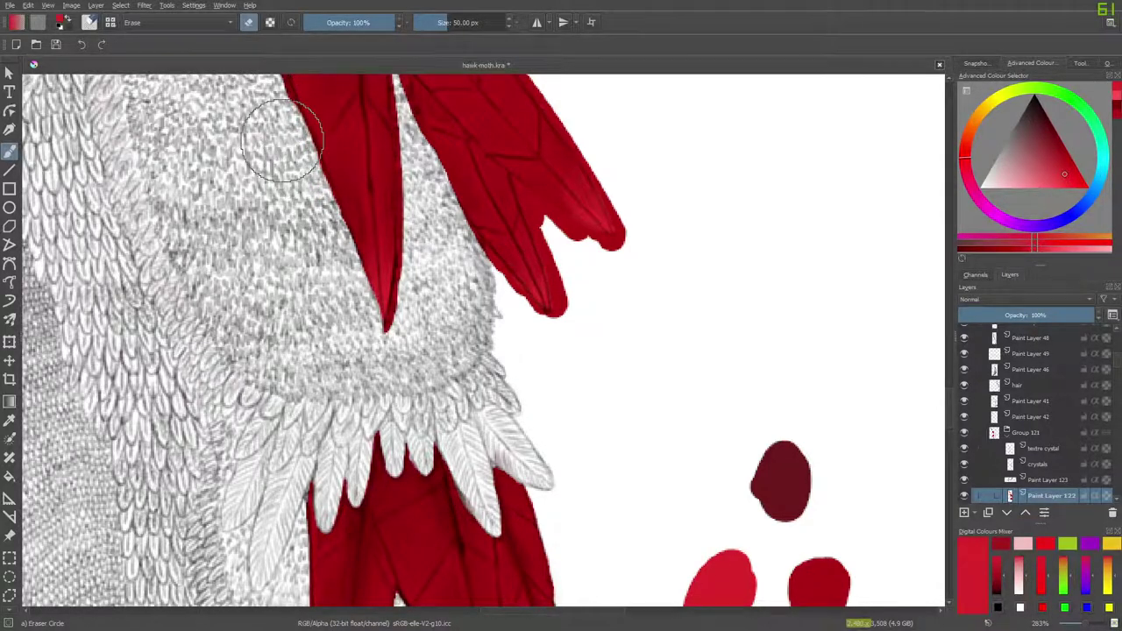
scroll(926, 400, up, 5)
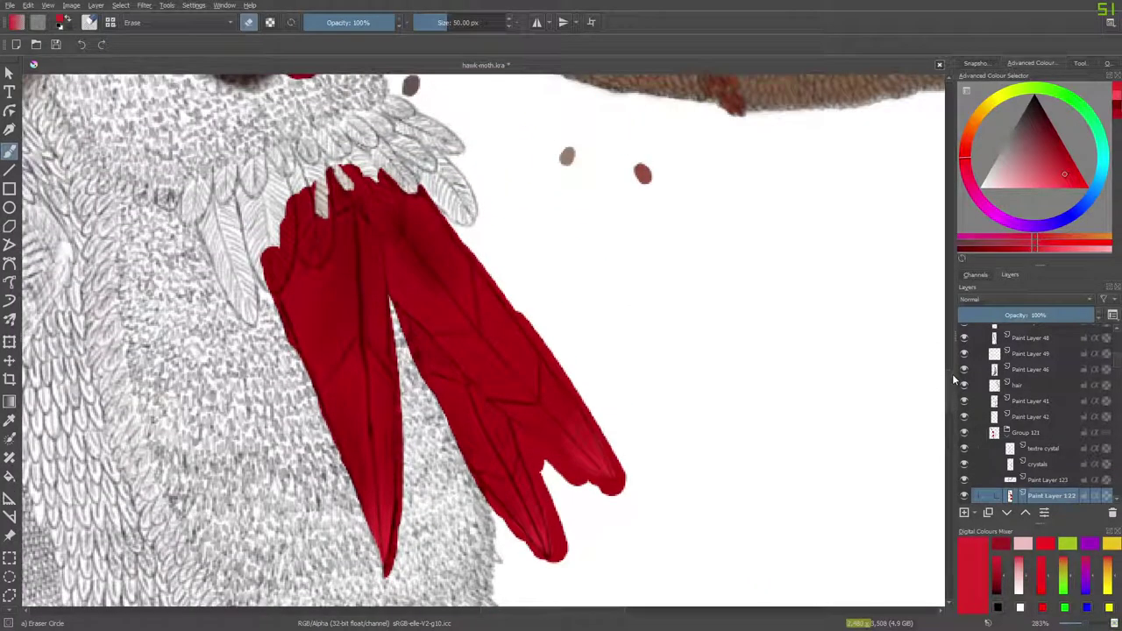
Erase the red paint covering the white collar feathers above the upper red feathers, undoing the misplaced strokes.
mouse_move(249, 343)
mouse_down()
mouse_move(258, 348)
mouse_move(258, 312)
mouse_up()
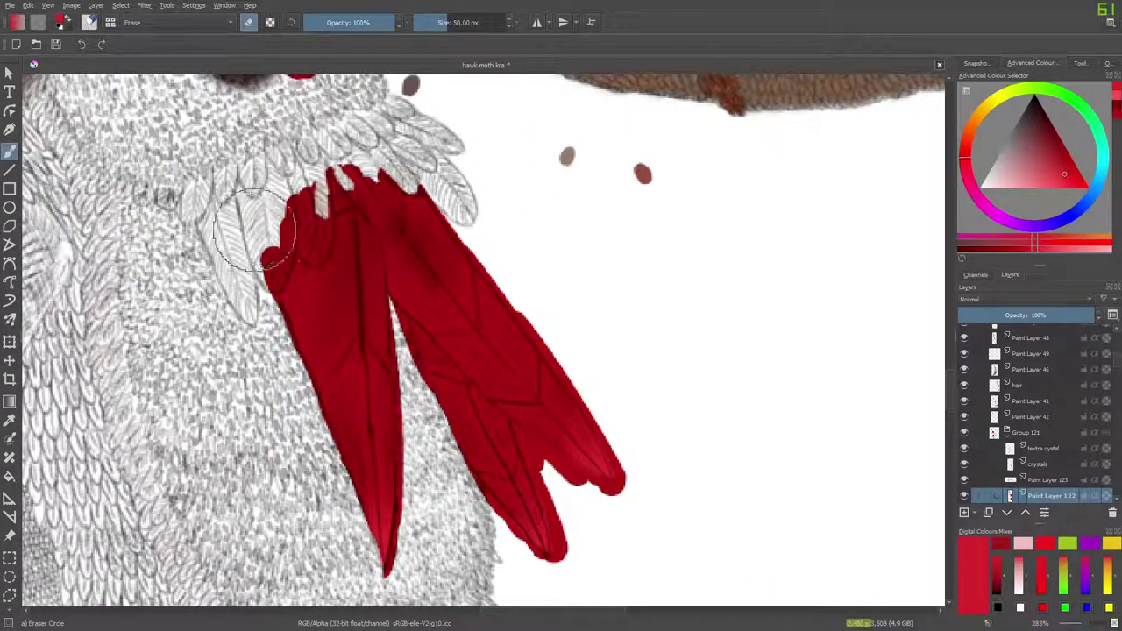
drag(273, 194, 257, 306)
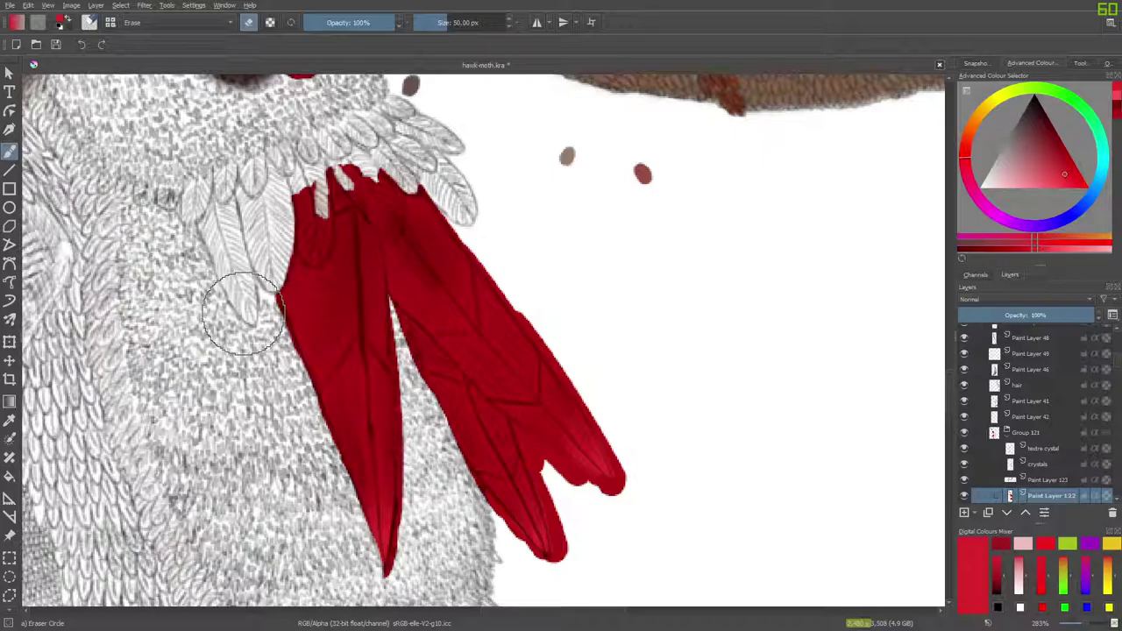
mouse_move(298, 179)
mouse_down()
mouse_move(304, 203)
mouse_move(309, 178)
mouse_move(316, 221)
mouse_move(317, 197)
mouse_move(313, 249)
mouse_move(283, 142)
mouse_move(359, 169)
mouse_move(347, 156)
mouse_up()
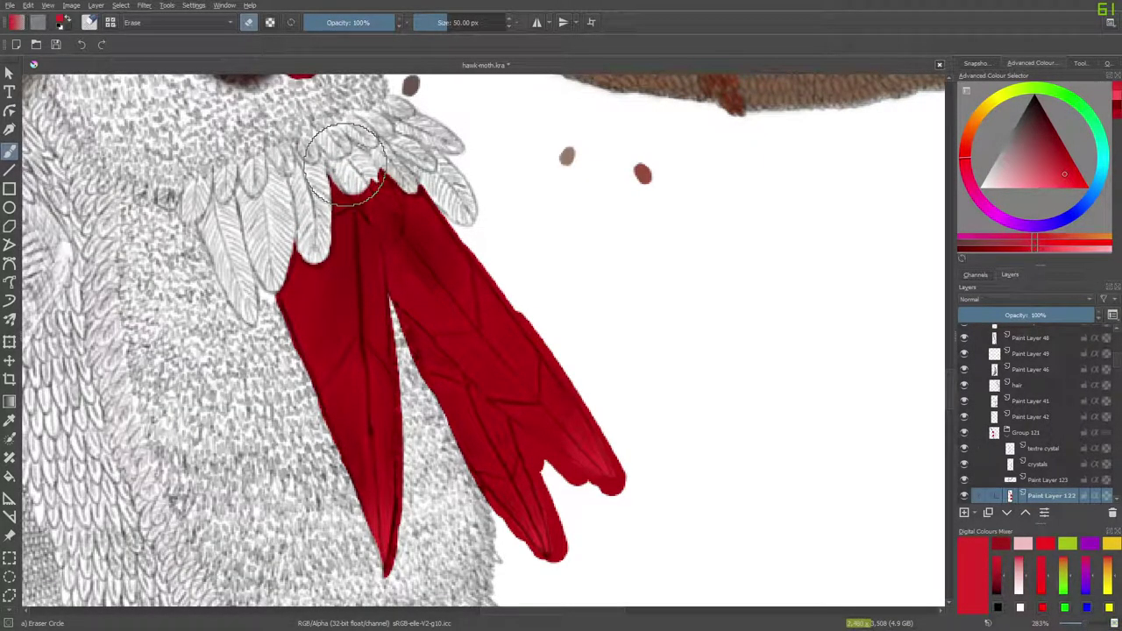
key(ctrl+z)
key(ctrl+z)
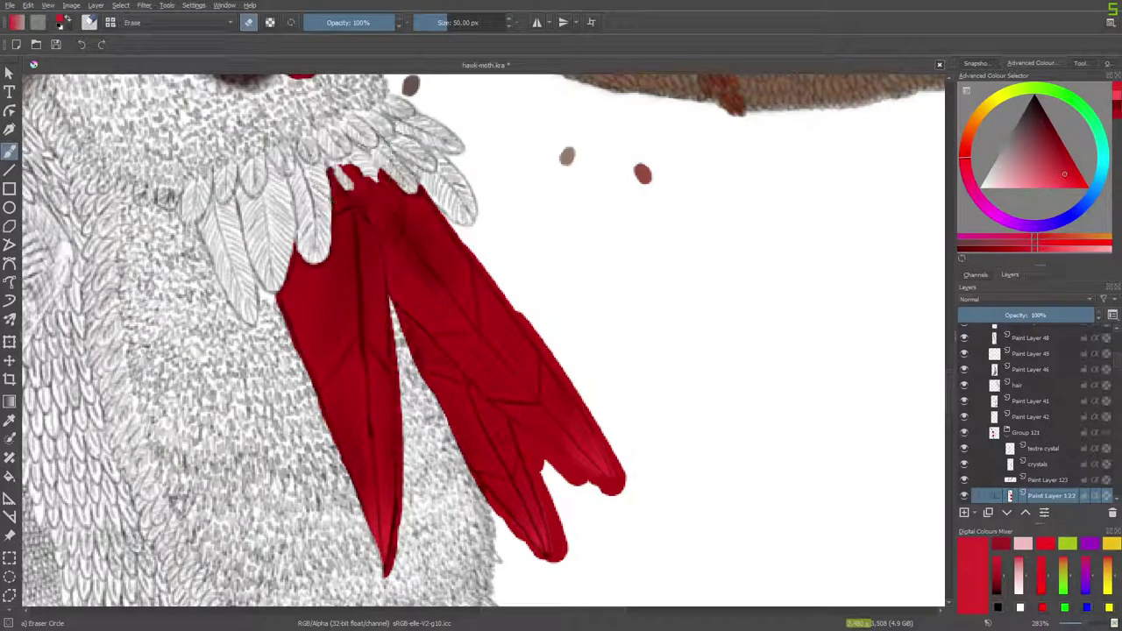
drag(353, 162, 390, 214)
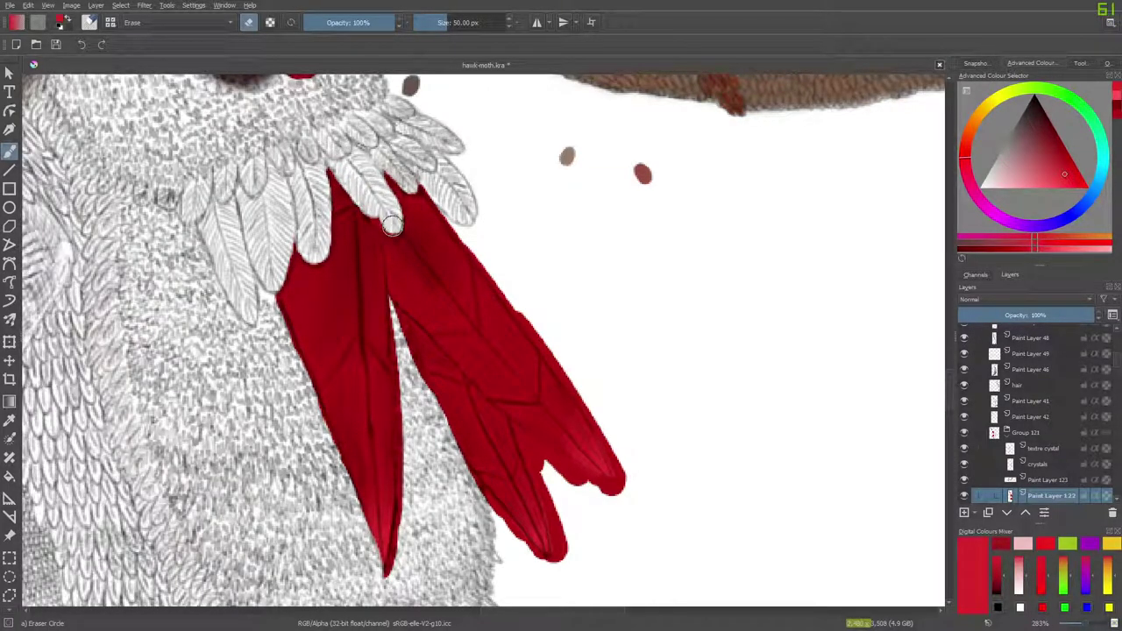
drag(389, 213, 395, 228)
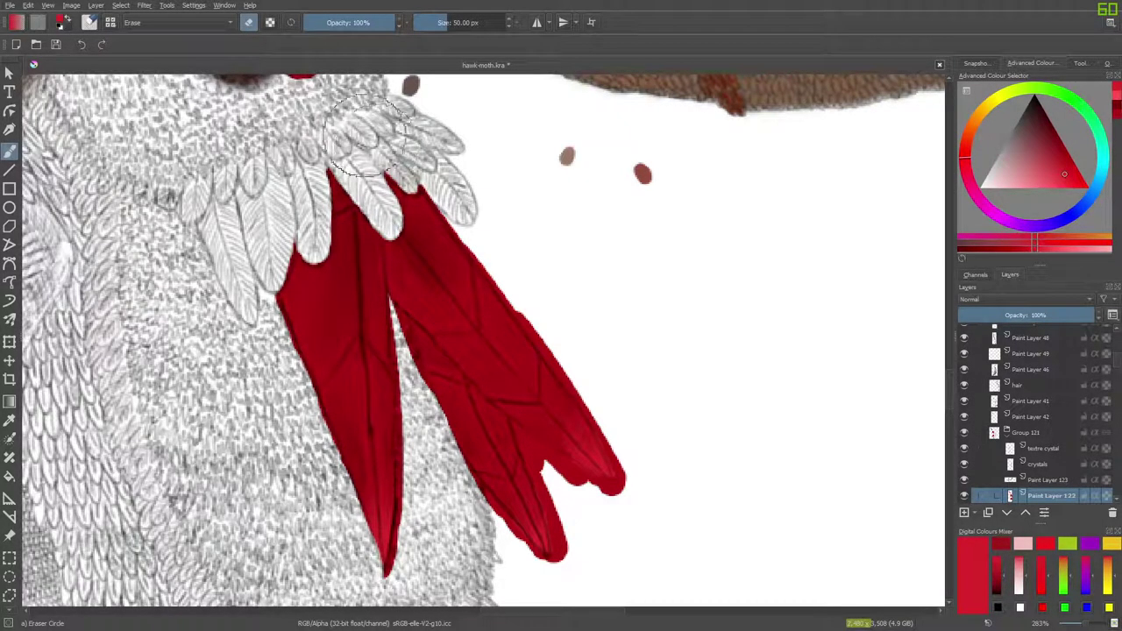
Trim both edges of the red head feather above the dark eye spot and taper its lower end to a sharp point.
scroll(945, 372, up, 4)
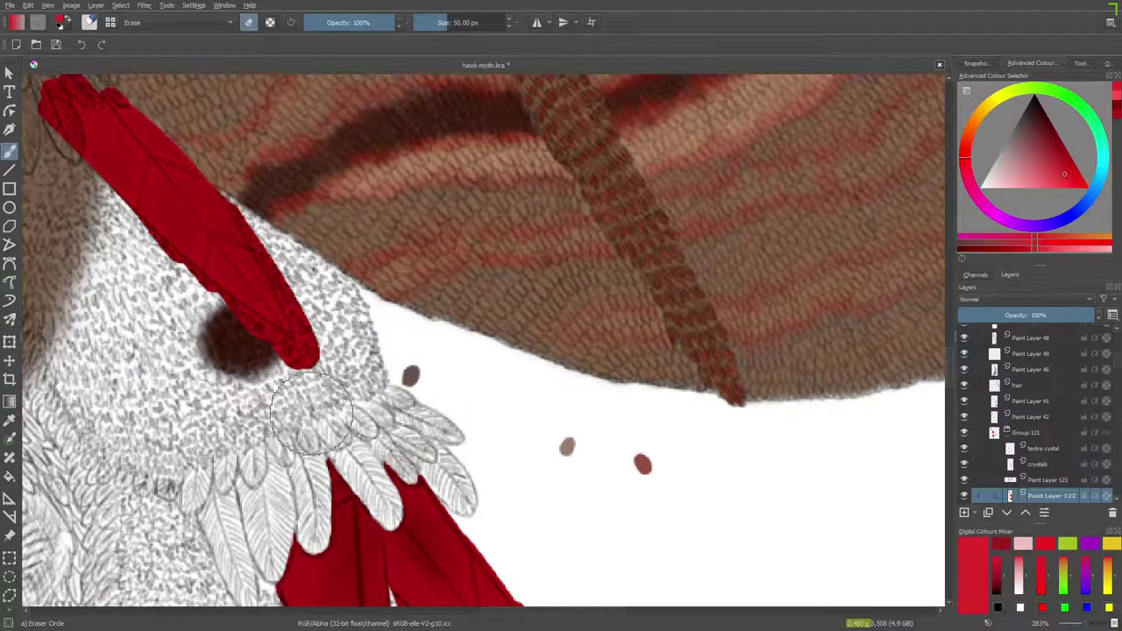
scroll(487, 619, left, 6)
scroll(487, 619, left, 1)
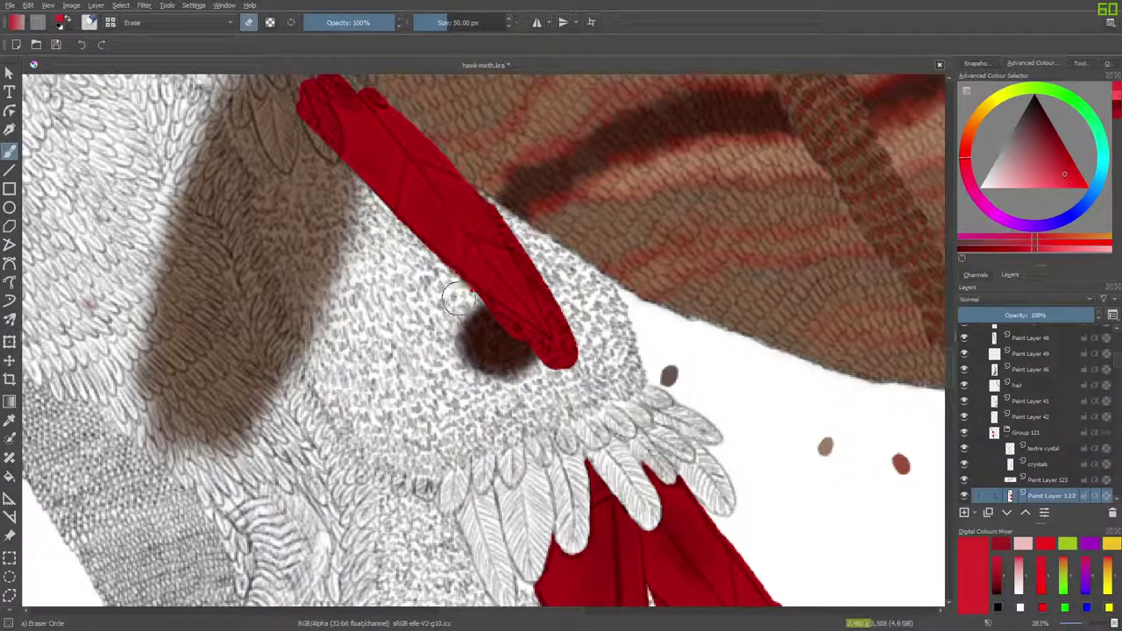
drag(467, 302, 564, 371)
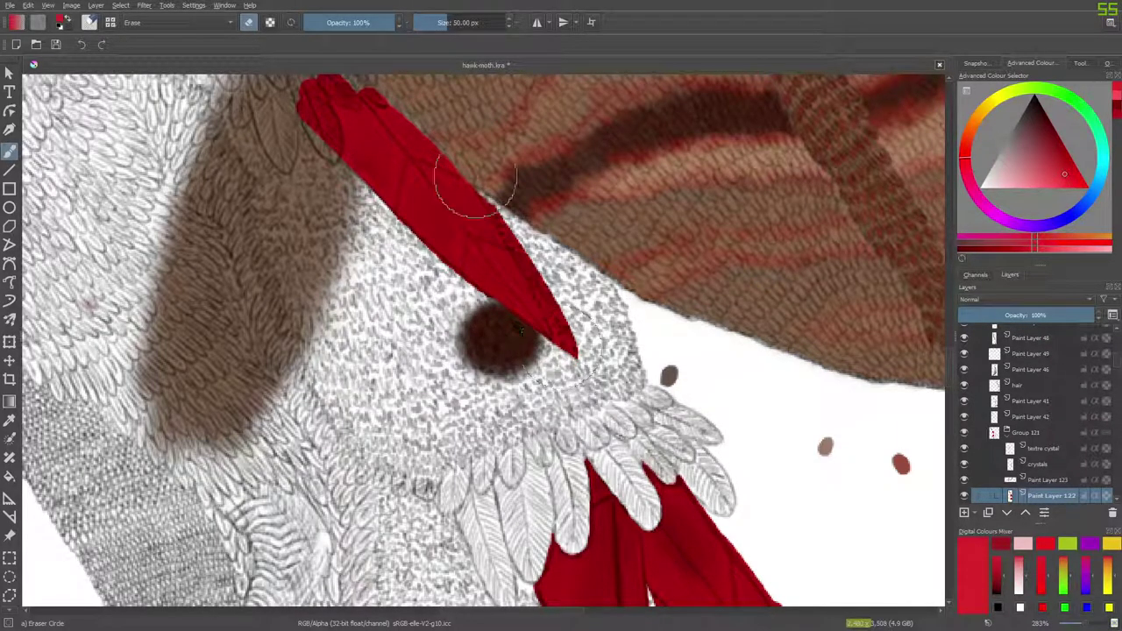
drag(497, 195, 571, 346)
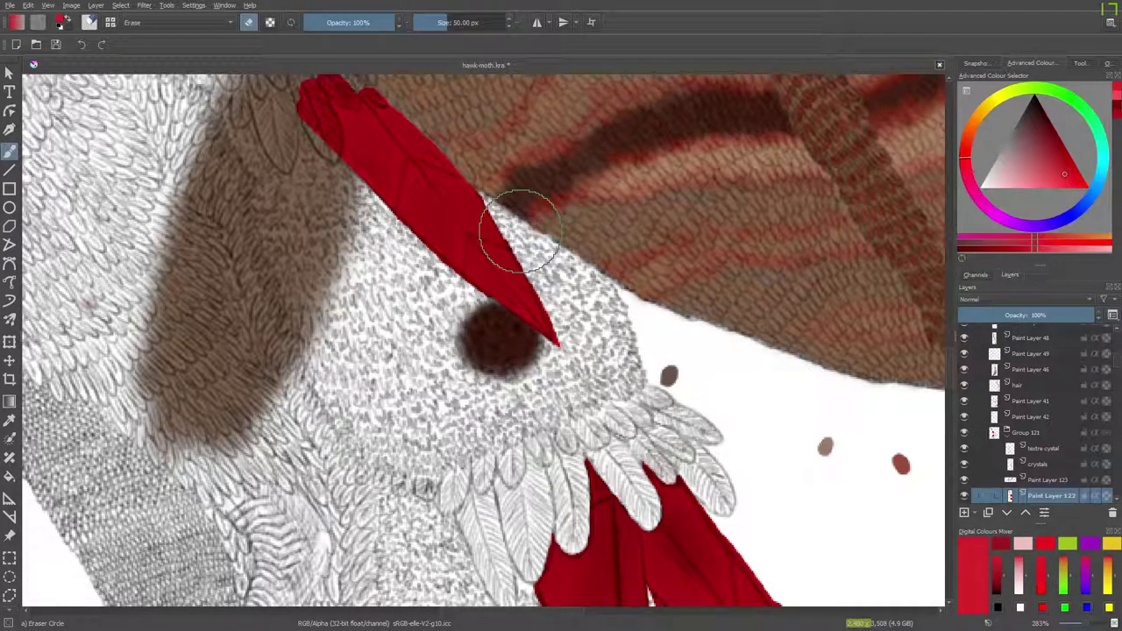
Switch to the Basic-1 brush at 4.12 px and paint bright red highlight strokes near the head feather's tip.
key(slash)
click(89, 22)
click(158, 151)
right_click(55, 92)
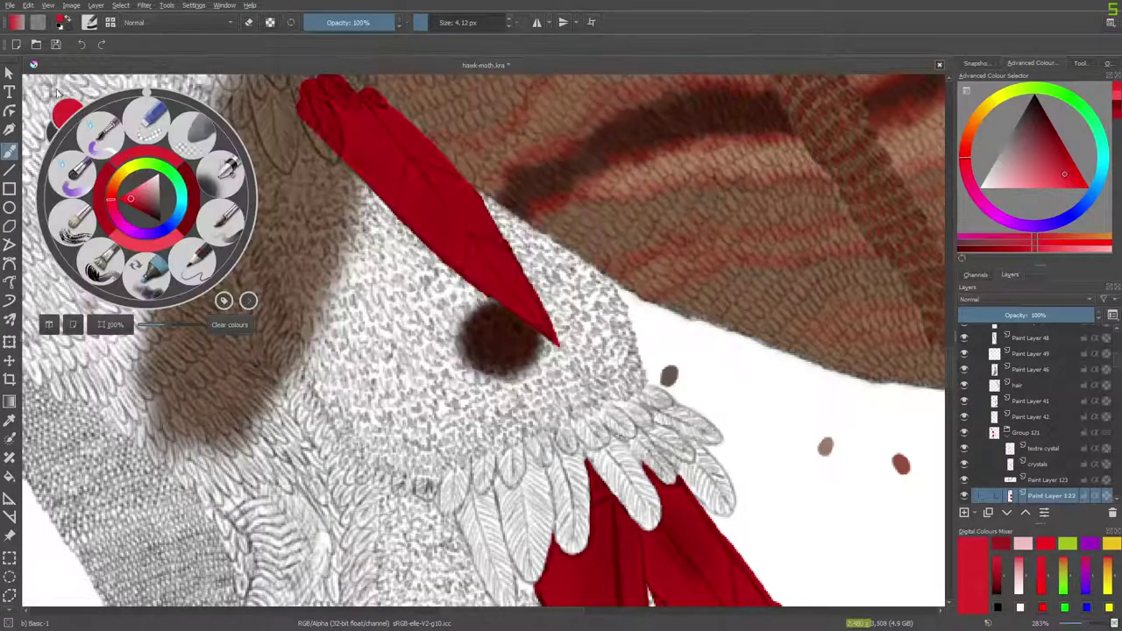
click(189, 99)
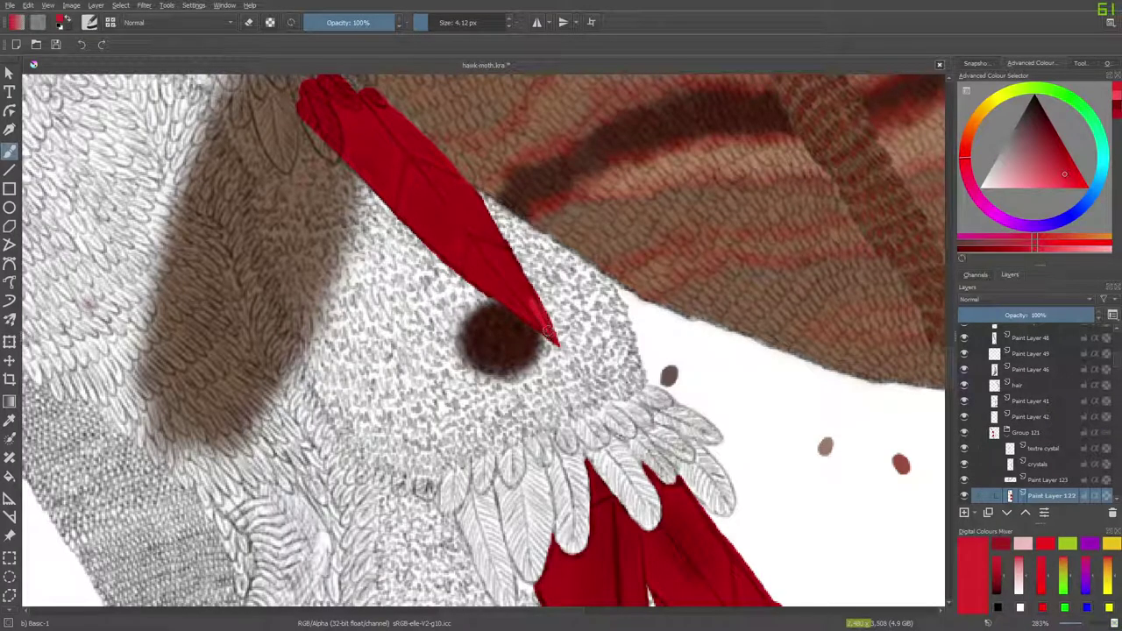
mouse_move(547, 331)
mouse_down()
mouse_move(509, 296)
mouse_move(517, 311)
mouse_up()
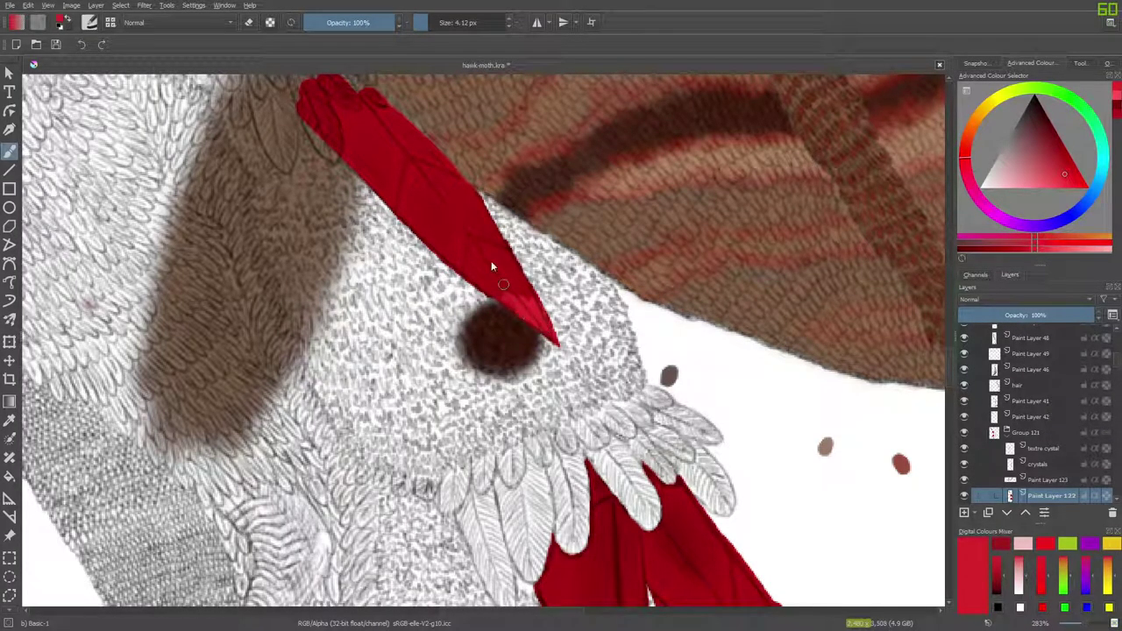
Switch to the Blender Basic brush at 12.29 px and blend the bright red highlights into the head feather's tip.
right_click(505, 287)
click(91, 22)
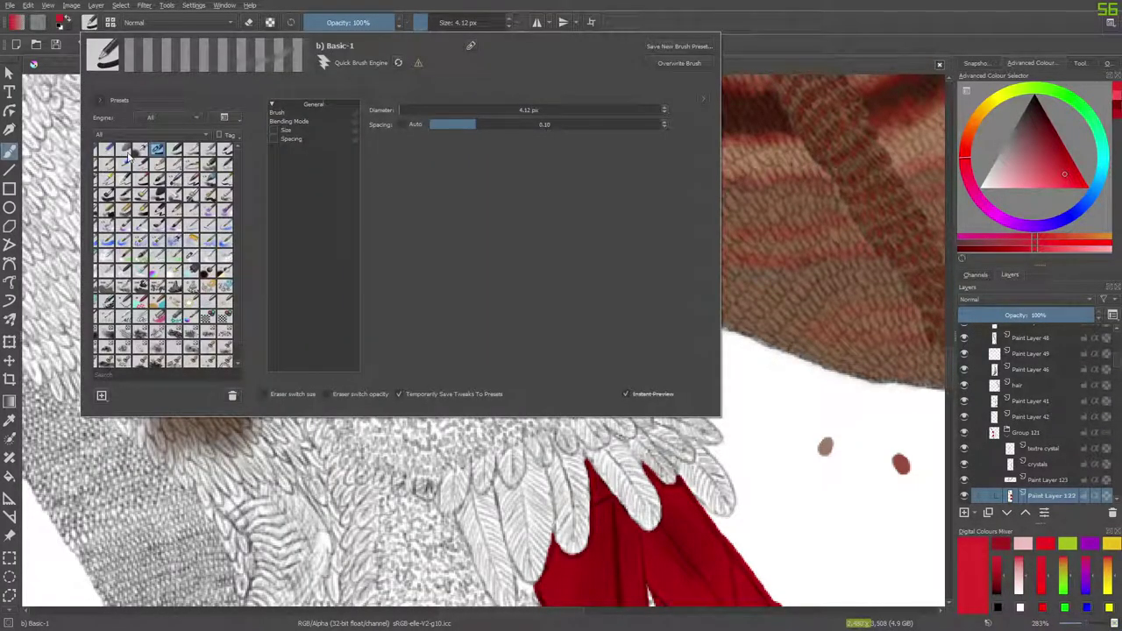
click(190, 257)
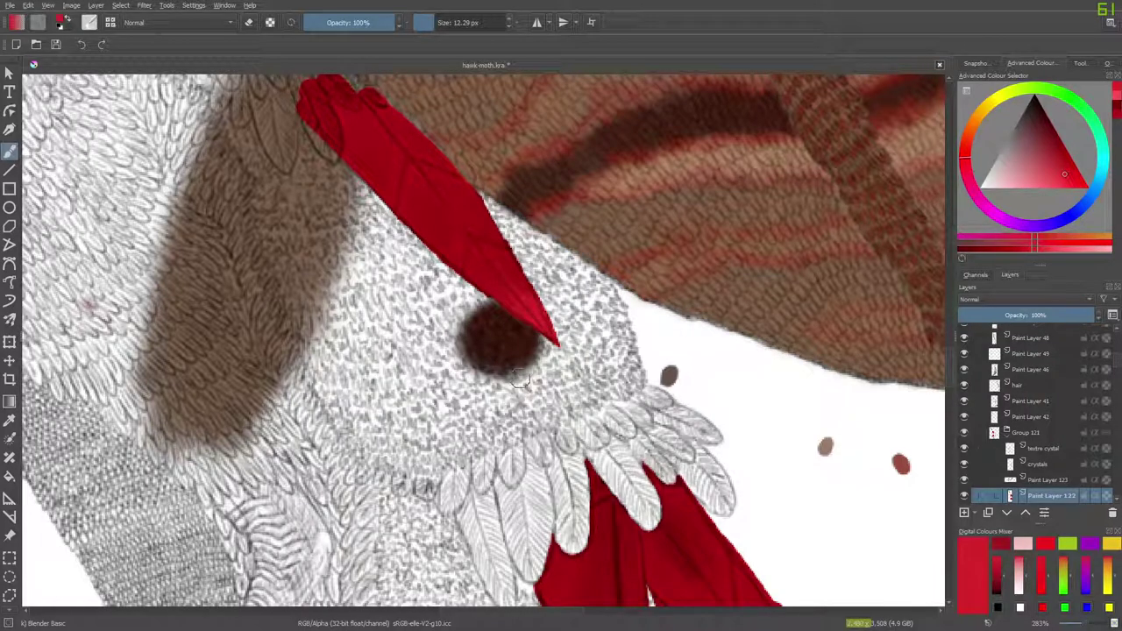
right_click(259, 195)
right_click(283, 169)
Sample the dark red swatch beside the lower feathers and reactivate the brush.
drag(950, 366, 950, 412)
drag(553, 612, 608, 614)
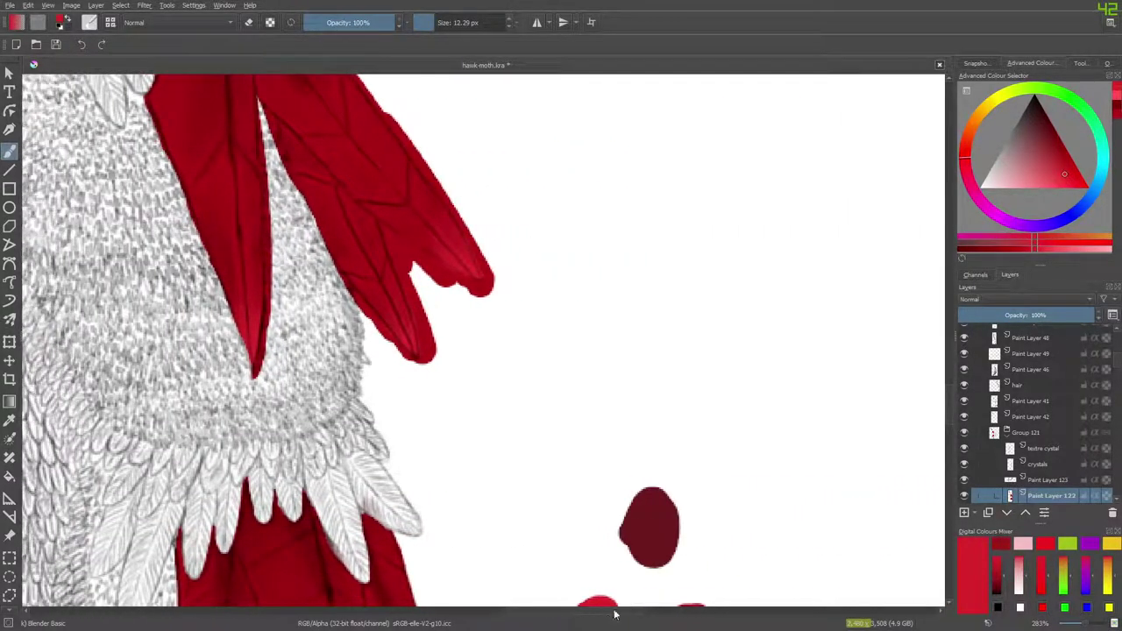
click(10, 418)
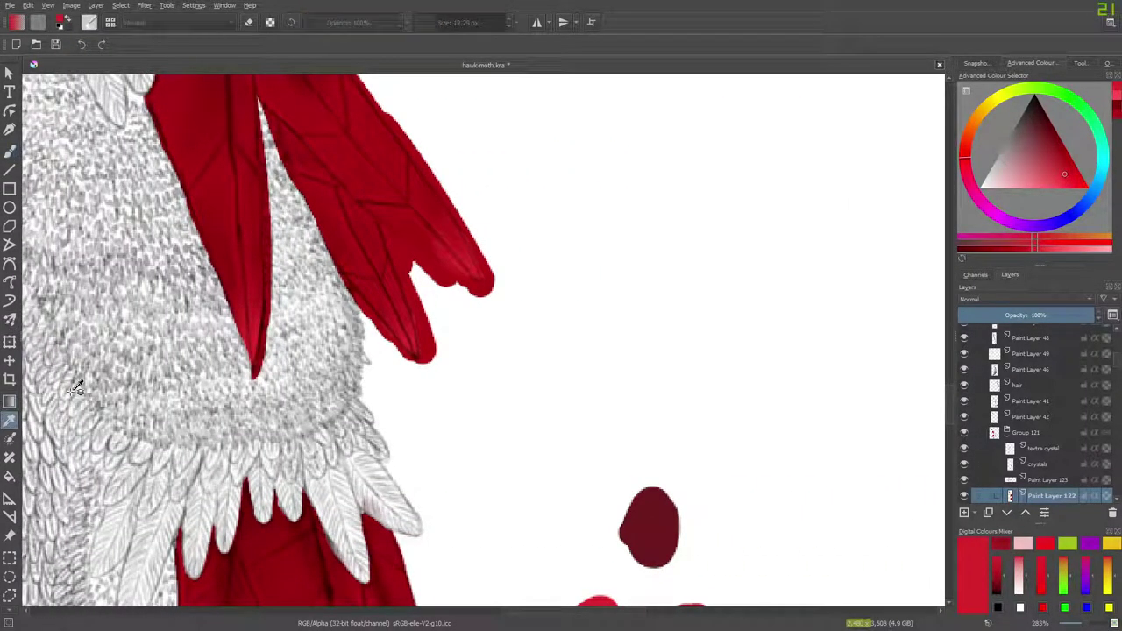
click(646, 501)
click(11, 151)
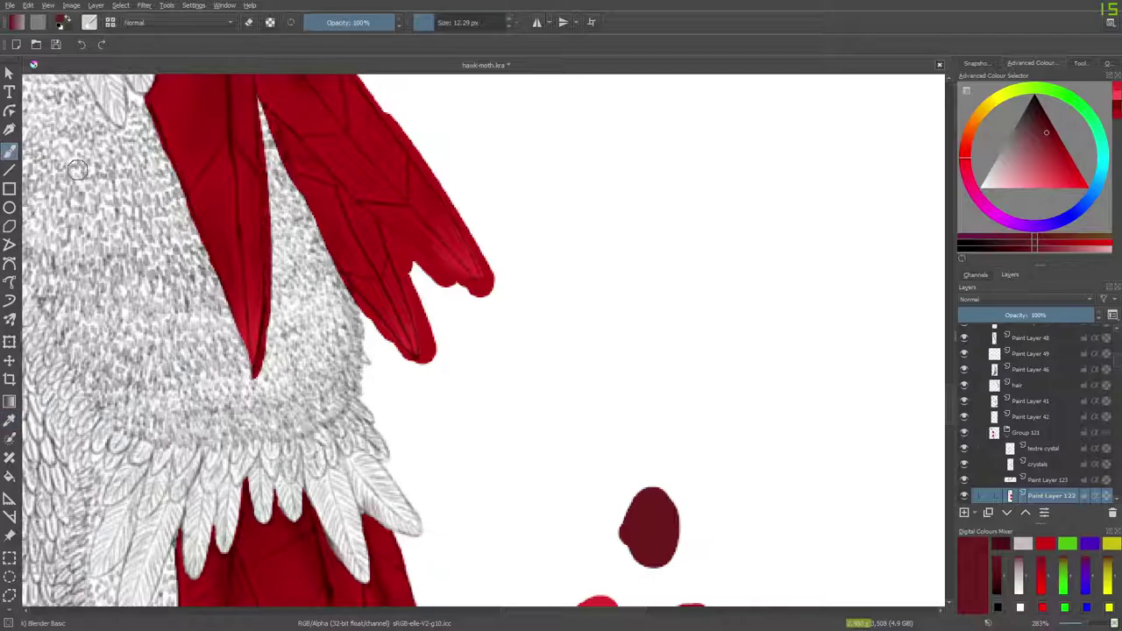
Switch to the Pencil-2 brush at 10 px and paint dark red shading along the upper midrib of the head feather.
drag(953, 397, 955, 351)
drag(524, 611, 465, 611)
mouse_move(407, 162)
mouse_down()
mouse_move(426, 183)
mouse_move(404, 179)
mouse_up()
click(88, 21)
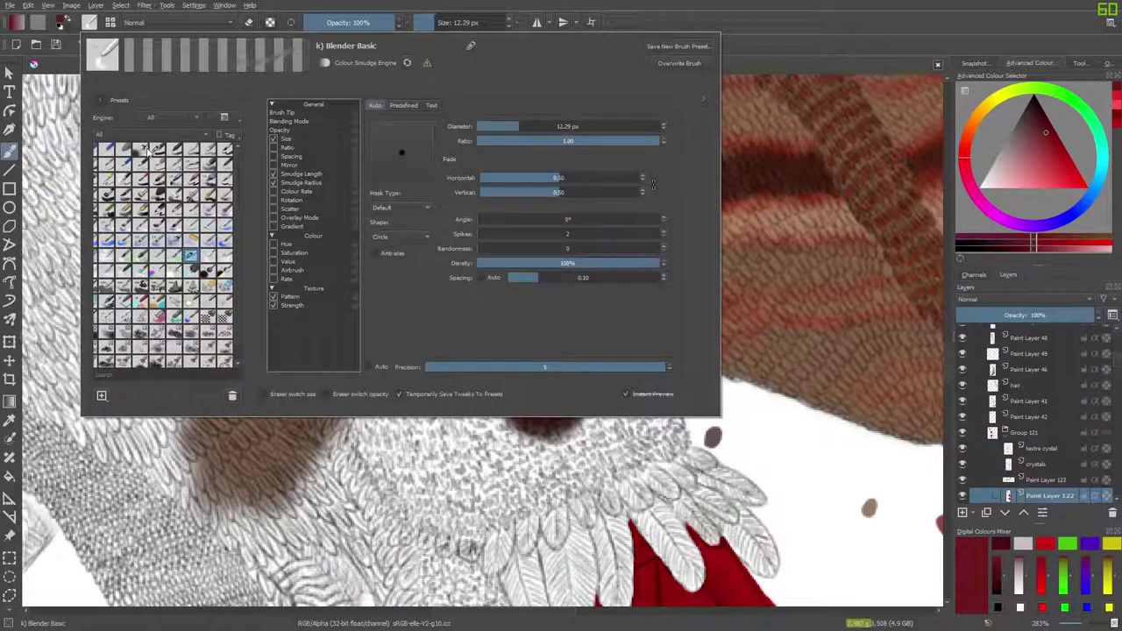
click(155, 150)
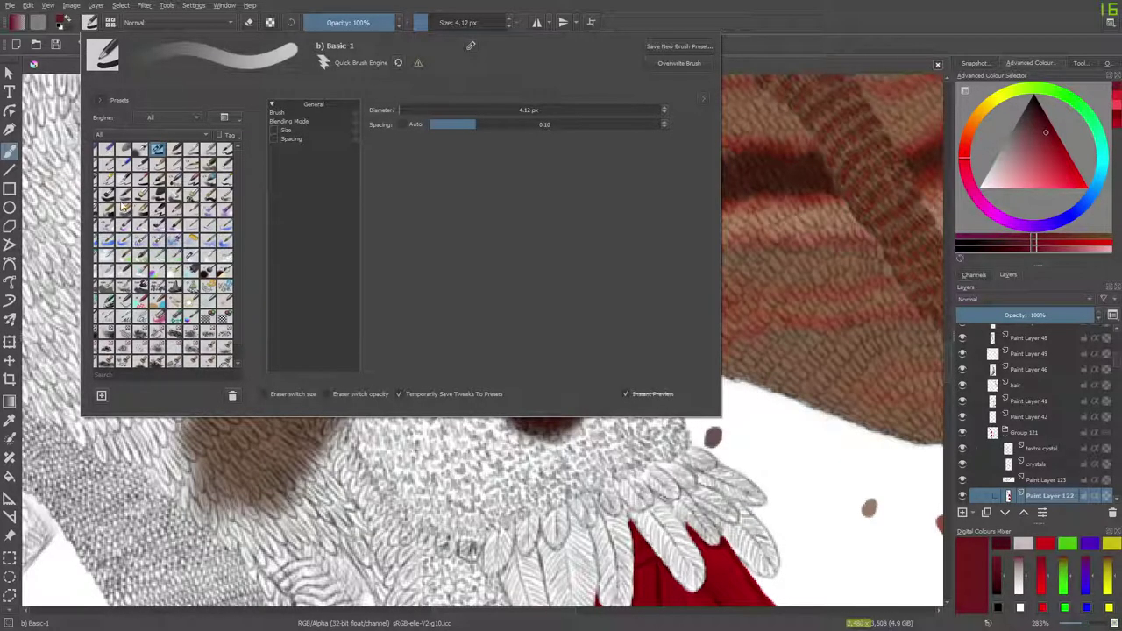
click(138, 166)
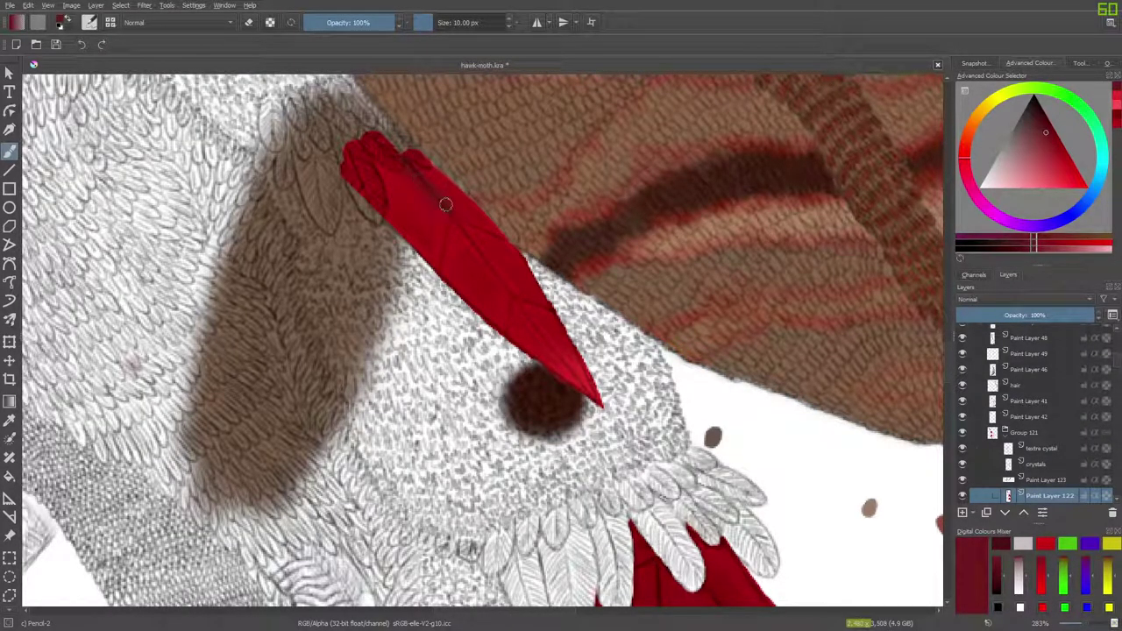
right_click(351, 197)
click(230, 116)
Blend the dark red shading into the upper part of the head feather with the Blender Basic brush at 12.29 px.
click(89, 21)
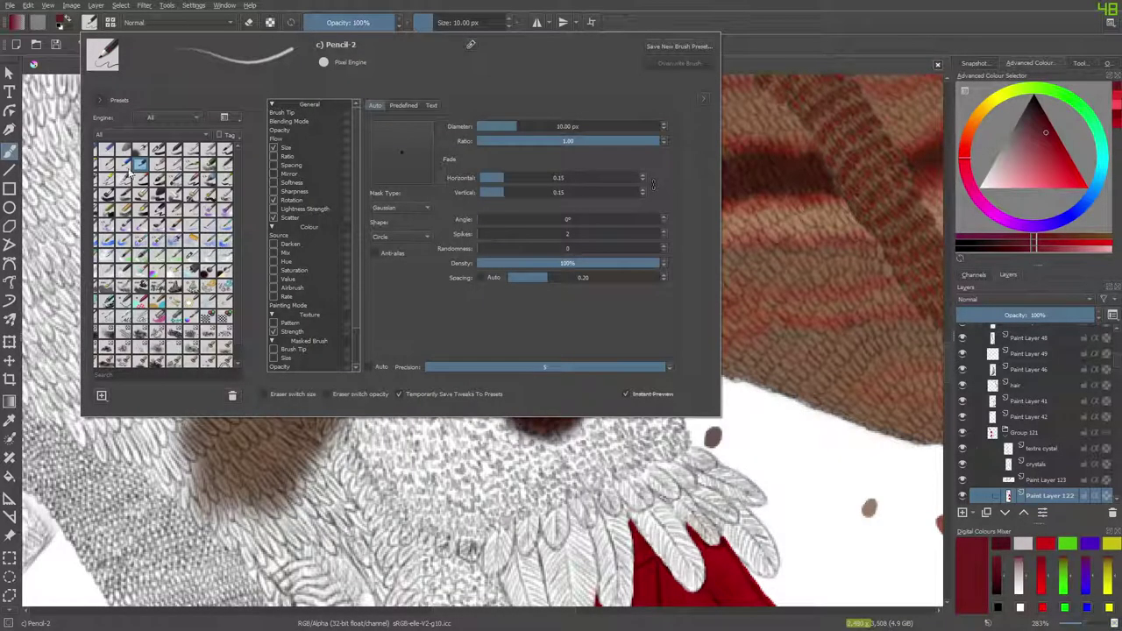
click(189, 260)
right_click(510, 437)
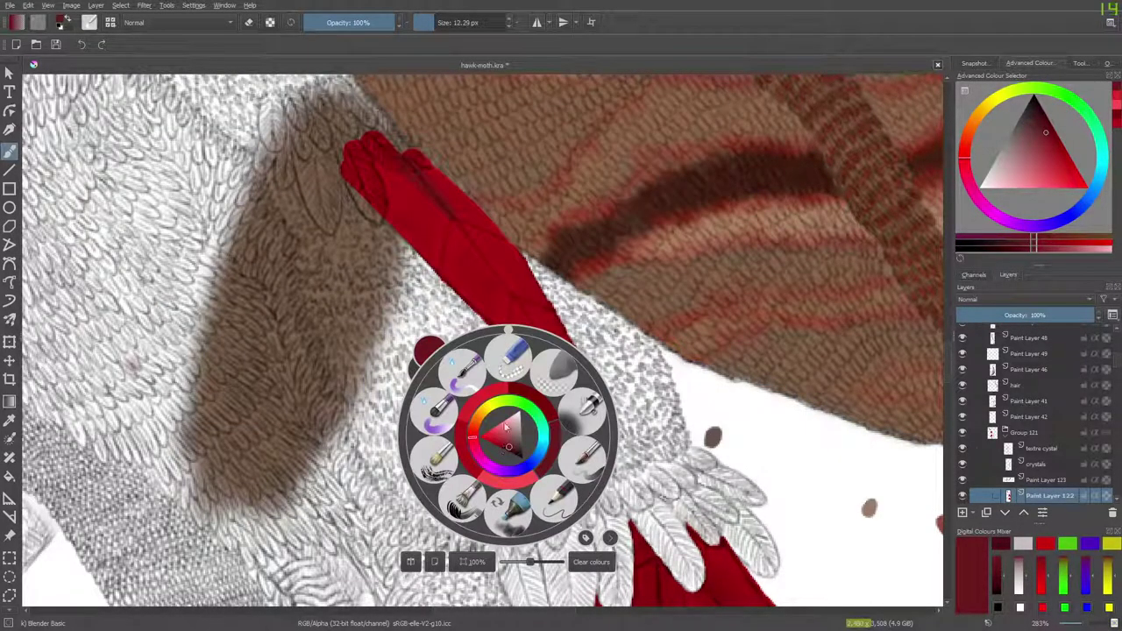
click(400, 171)
mouse_move(398, 170)
mouse_down()
mouse_move(423, 177)
mouse_move(423, 194)
mouse_move(437, 190)
mouse_move(455, 220)
mouse_move(422, 231)
mouse_move(456, 221)
mouse_move(373, 153)
mouse_up()
mouse_move(441, 185)
mouse_down()
mouse_move(386, 164)
mouse_move(404, 188)
mouse_move(374, 214)
mouse_move(453, 244)
mouse_move(374, 189)
mouse_move(388, 185)
mouse_move(365, 181)
mouse_move(364, 195)
mouse_move(398, 173)
mouse_up()
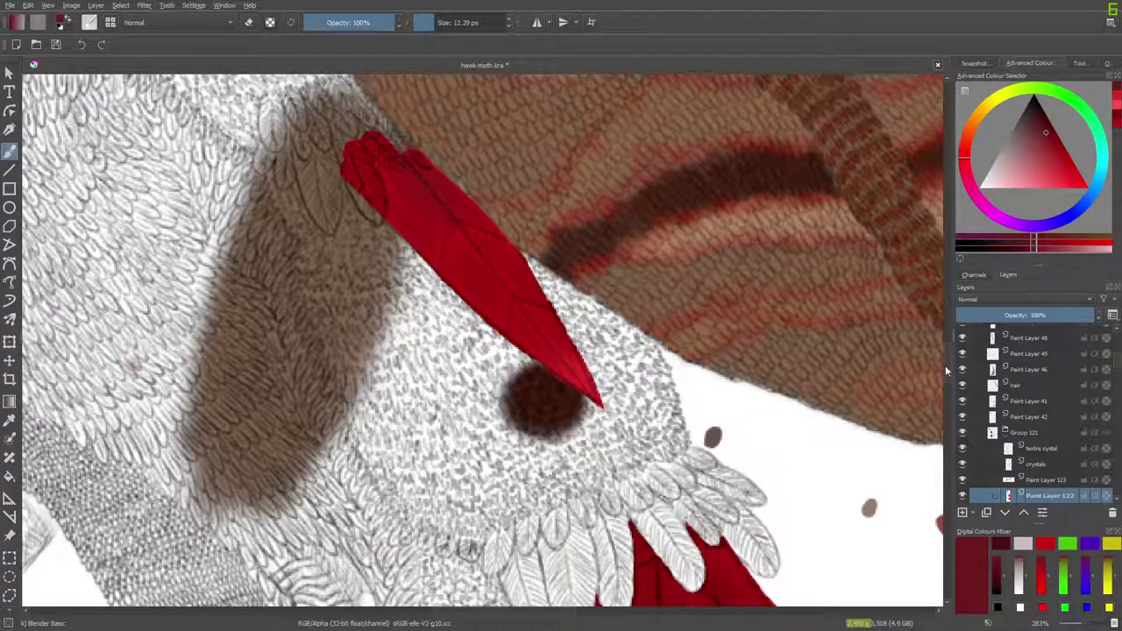
Switch to the Pencil-2 brush, pick a darker maroon and paint a thin stroke along the head feather's upper midrib.
scroll(945, 371, down, 6)
scroll(941, 361, up, 7)
scroll(941, 357, down, 1)
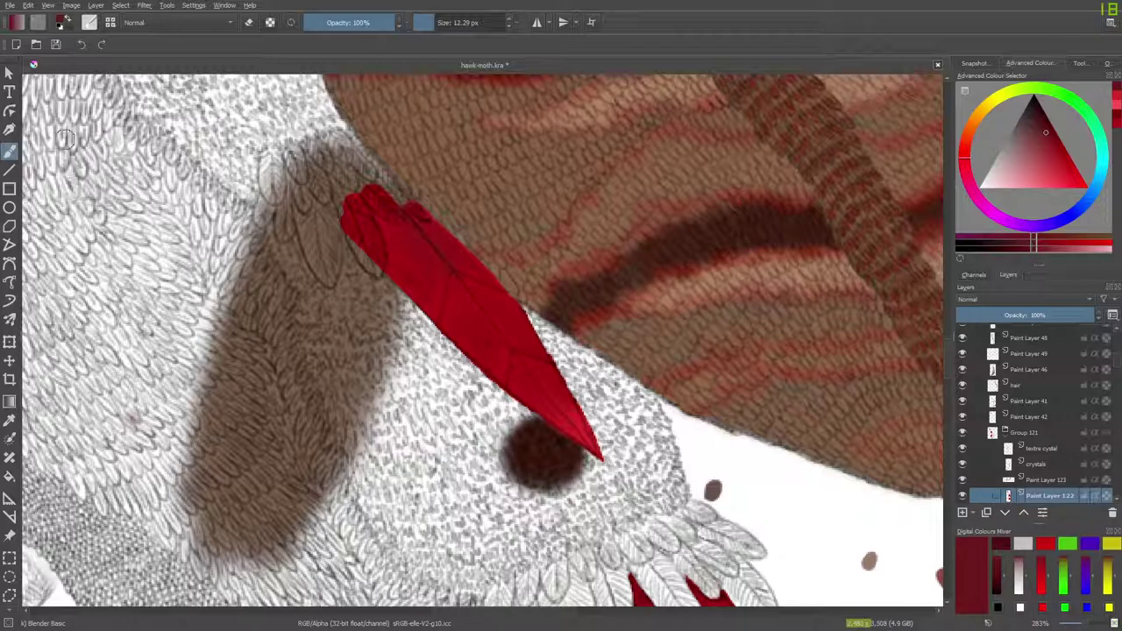
right_click(146, 199)
click(194, 259)
right_click(409, 252)
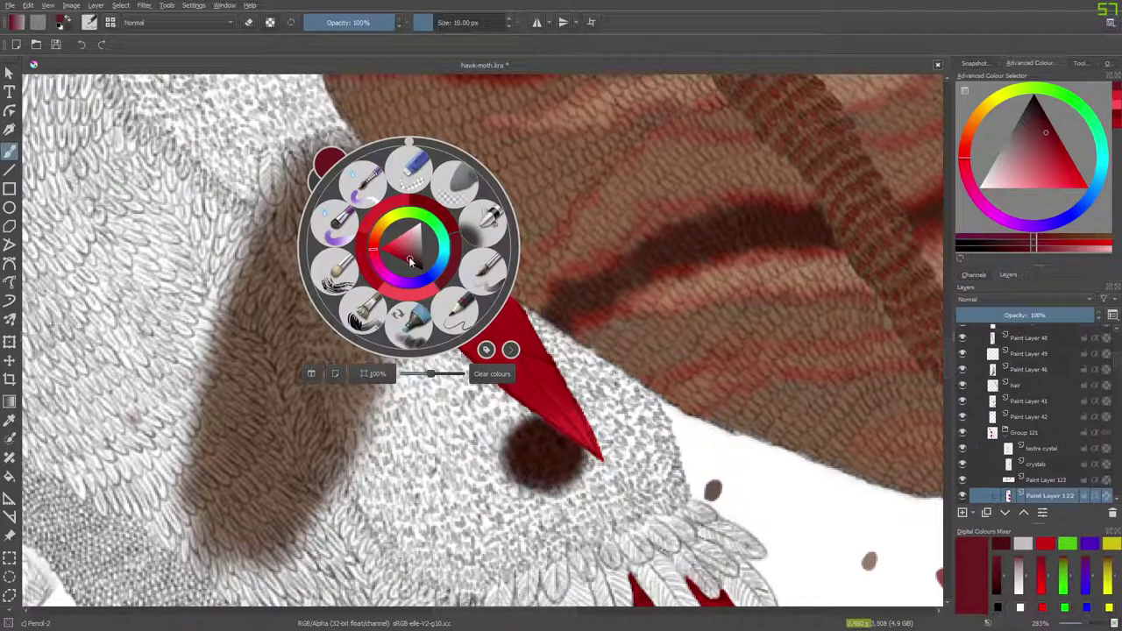
drag(416, 264, 417, 267)
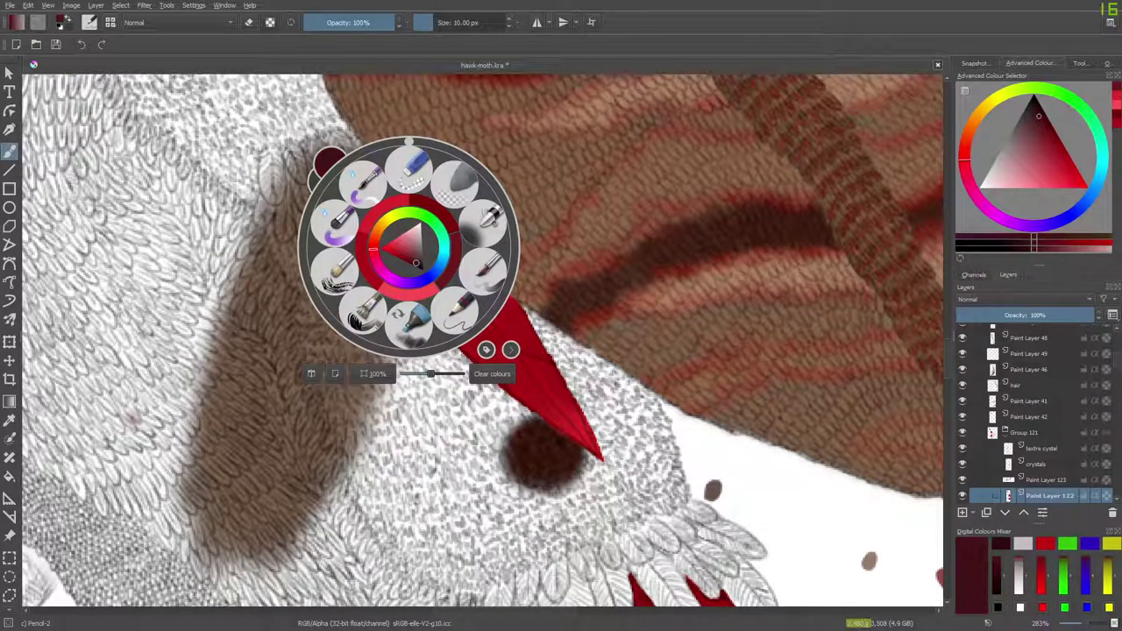
right_click(403, 229)
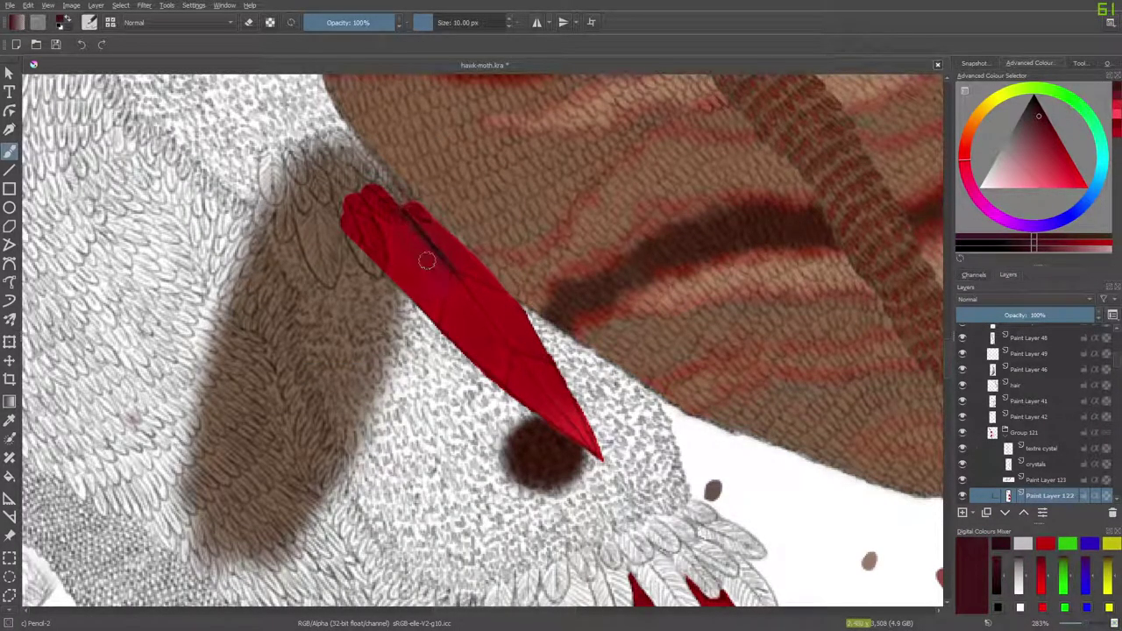
Switch back to the Blender Basic brush and smudge the maroon stroke outward into the head feather's upper end.
click(89, 22)
click(192, 256)
right_click(66, 188)
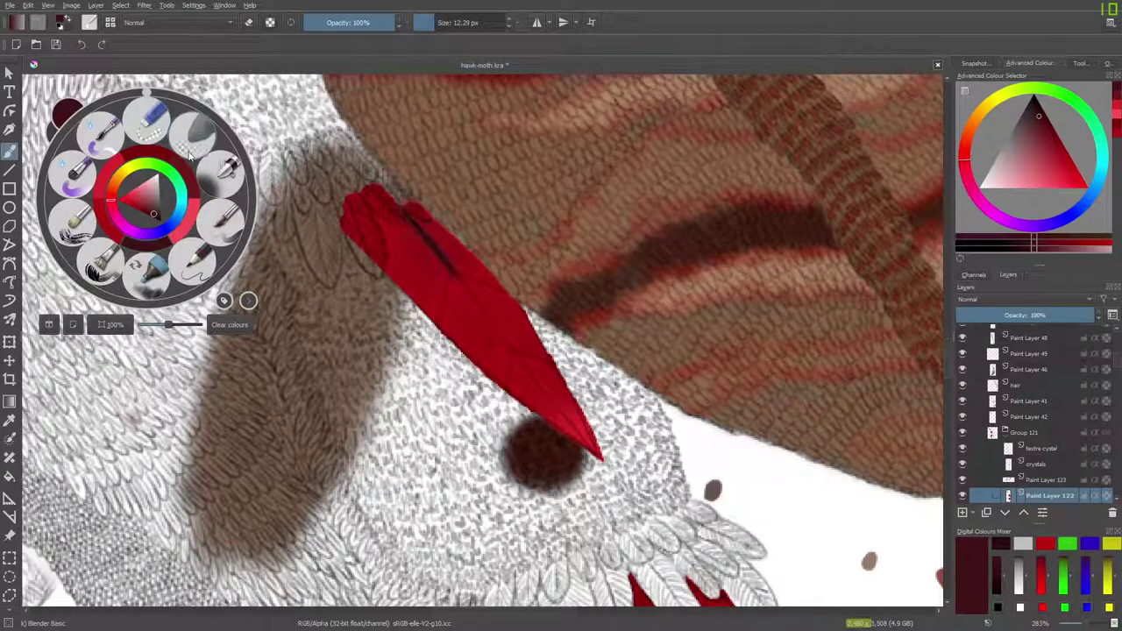
right_click(410, 239)
mouse_move(422, 235)
mouse_down()
mouse_move(451, 268)
mouse_move(387, 224)
mouse_move(466, 270)
mouse_move(434, 223)
mouse_move(412, 213)
mouse_move(444, 274)
mouse_move(387, 219)
mouse_move(448, 264)
mouse_move(432, 234)
mouse_move(481, 352)
mouse_move(415, 253)
mouse_move(485, 318)
mouse_move(447, 285)
mouse_up()
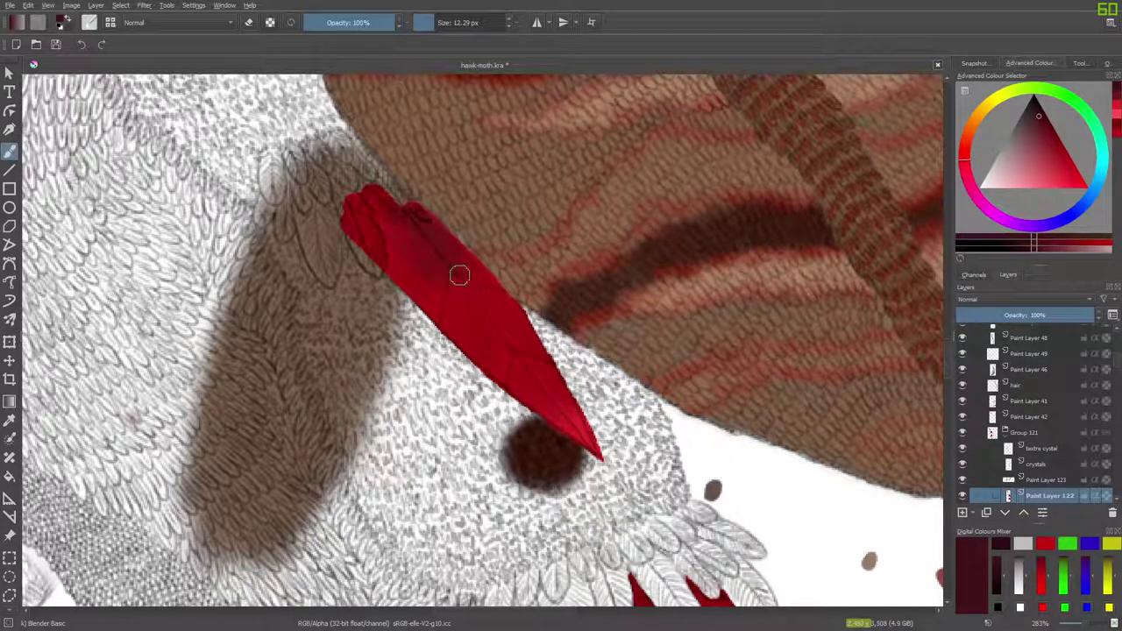
Sample the medium red from the head feather, reactivate the Blender Basic brush and soften the shading around the midrib.
click(8, 419)
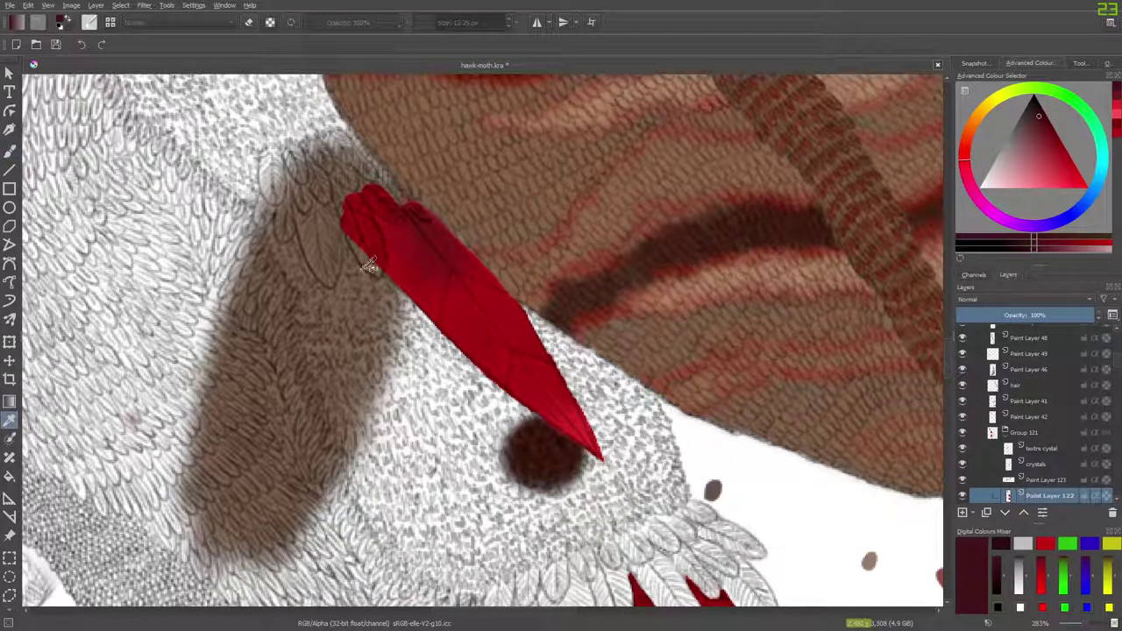
click(474, 281)
click(10, 150)
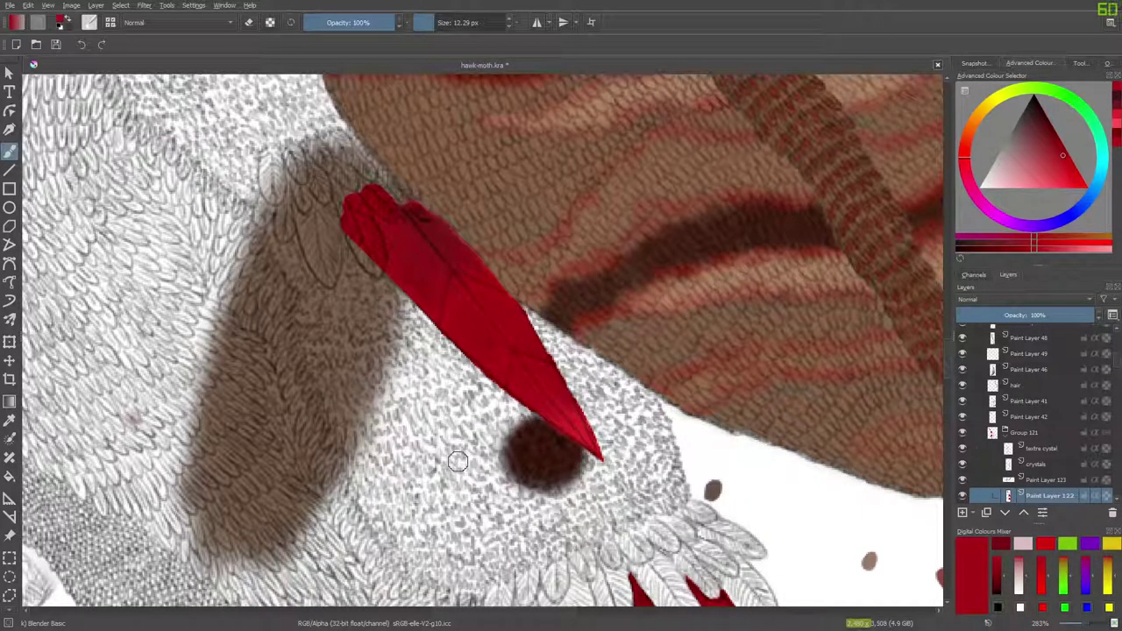
right_click(404, 263)
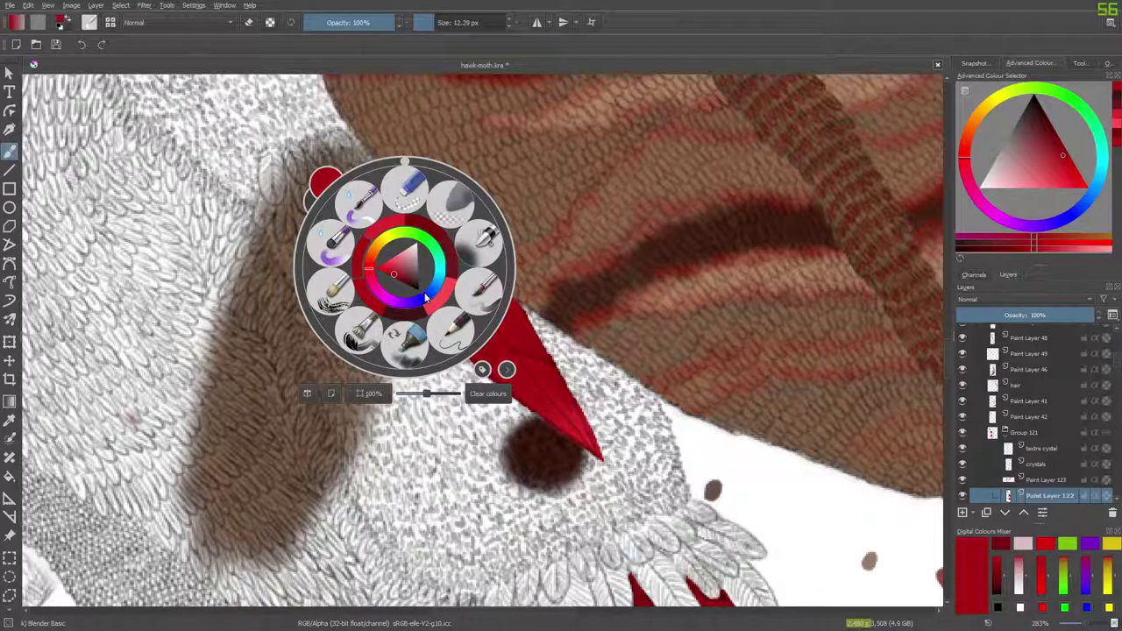
right_click(425, 297)
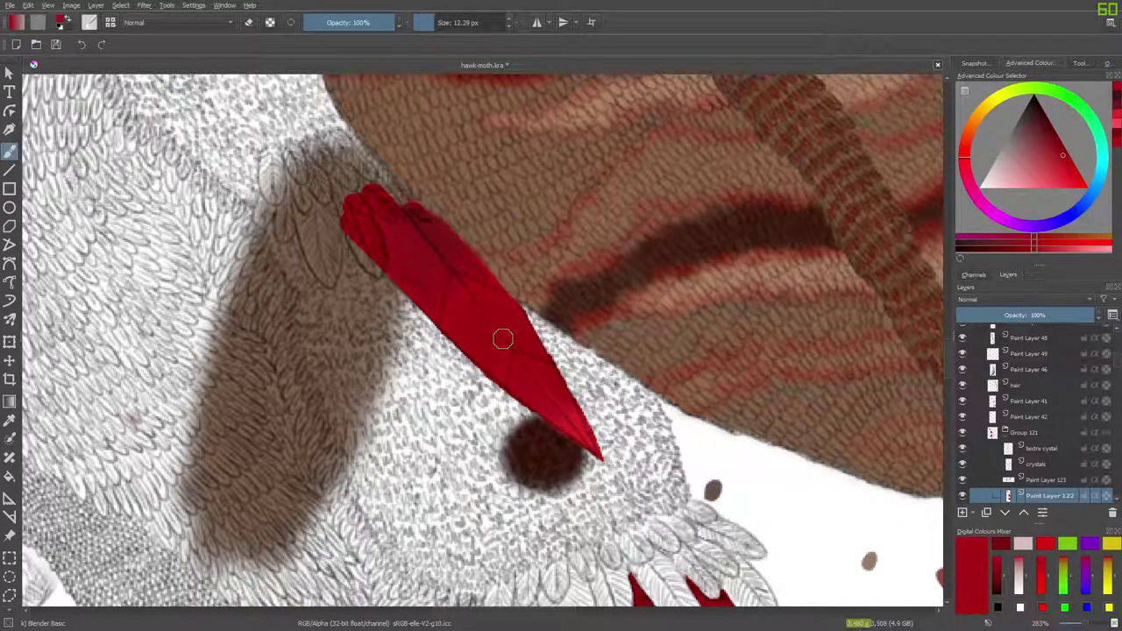
Erase the excess red around the head feather's upper end and trim its pointed tip with the Eraser Circle brush.
key(e)
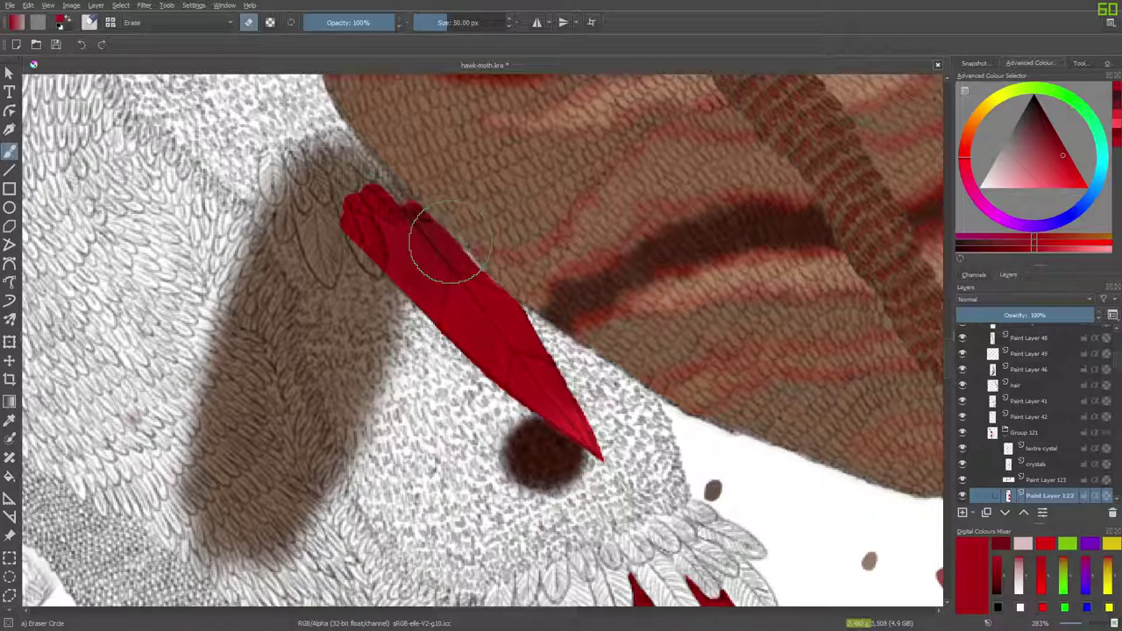
key(slash)
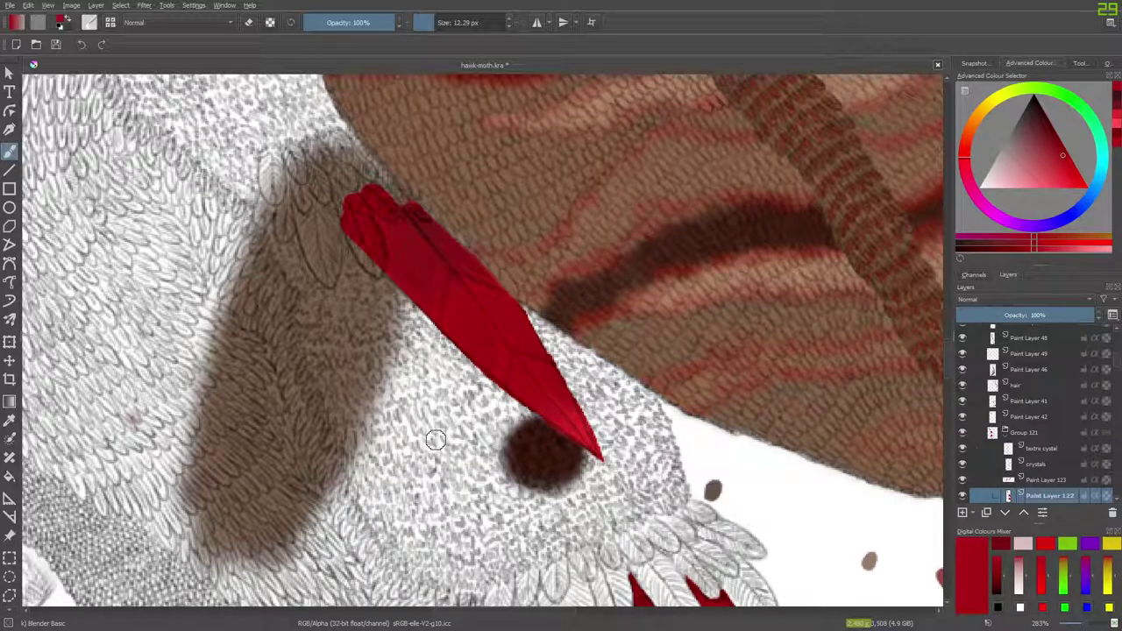
key(slash)
mouse_move(385, 202)
mouse_down()
mouse_move(371, 220)
mouse_move(346, 211)
mouse_move(352, 204)
mouse_move(375, 261)
mouse_move(373, 198)
mouse_up()
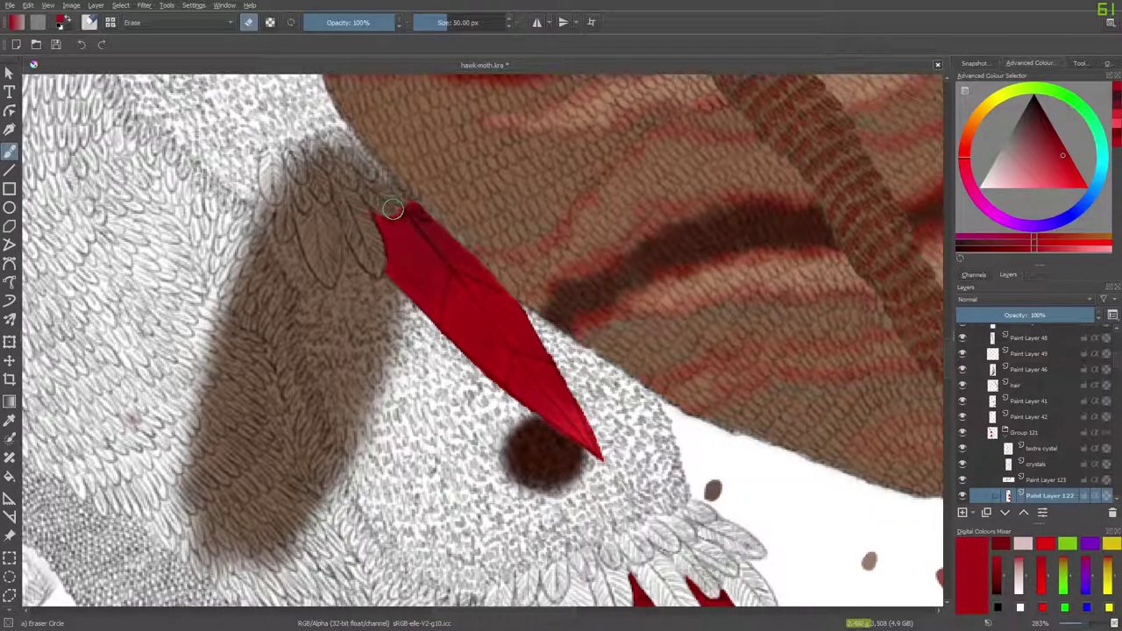
drag(397, 215, 417, 211)
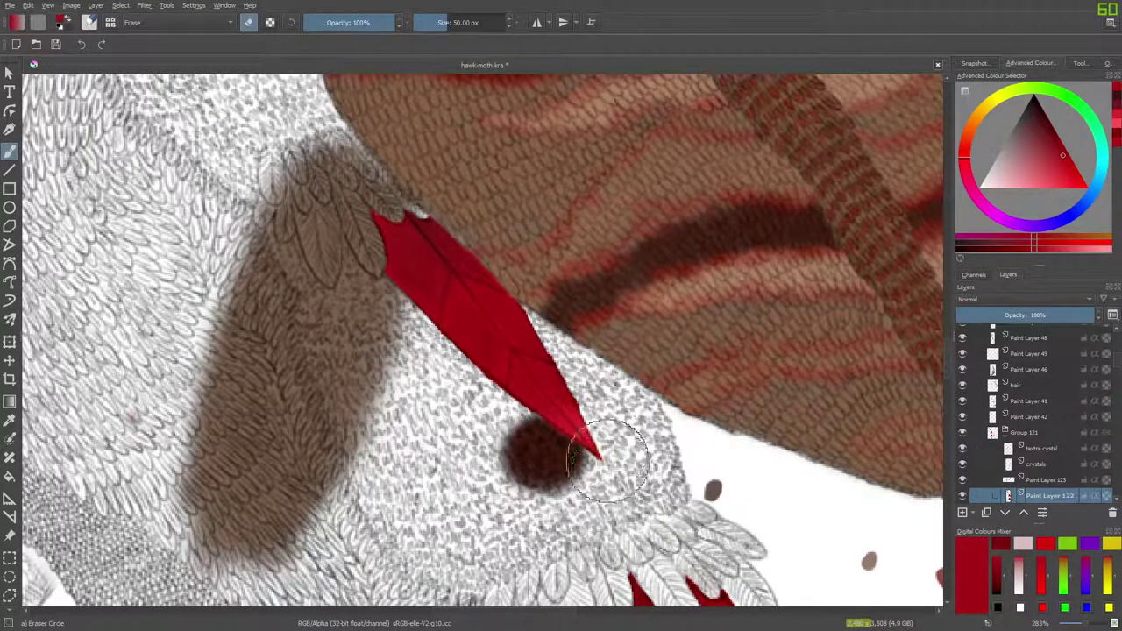
drag(604, 473, 613, 458)
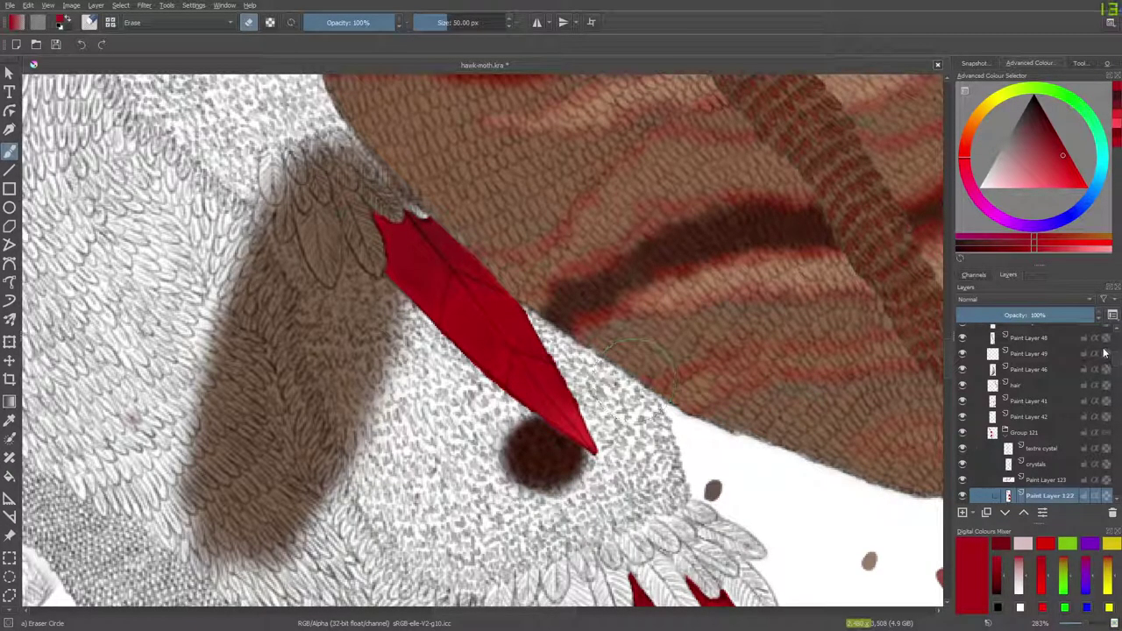
Return to the Blender Basic brush and toggle Paint Layer 54's visibility to check whether it holds the uncoloured pointed feather section.
scroll(1034, 395, down, 4)
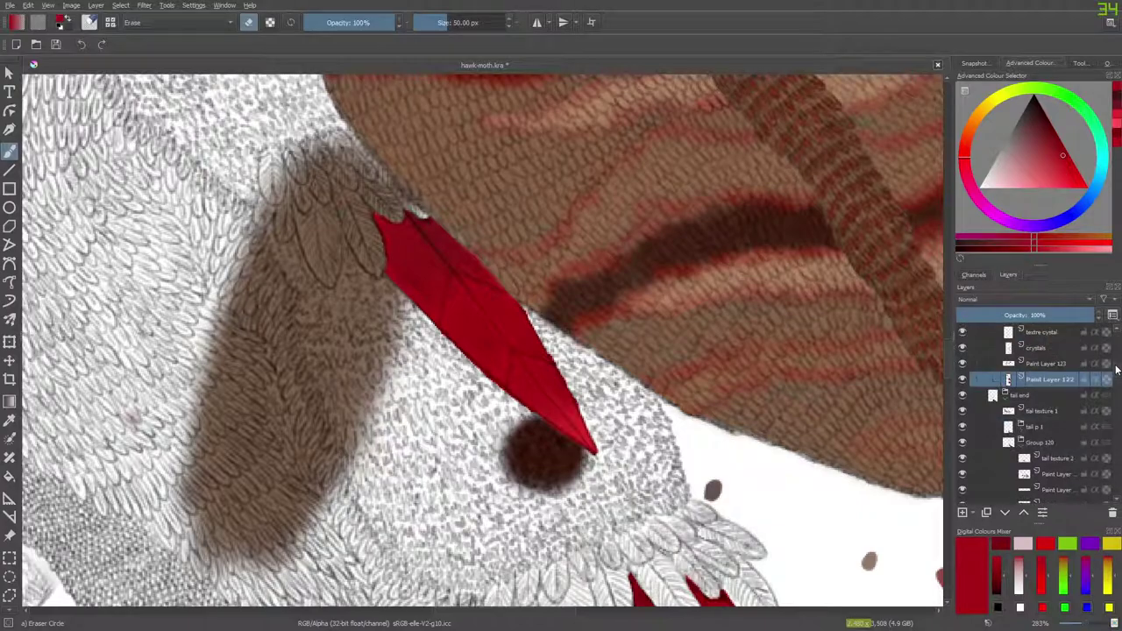
key(e)
scroll(929, 394, down, 15)
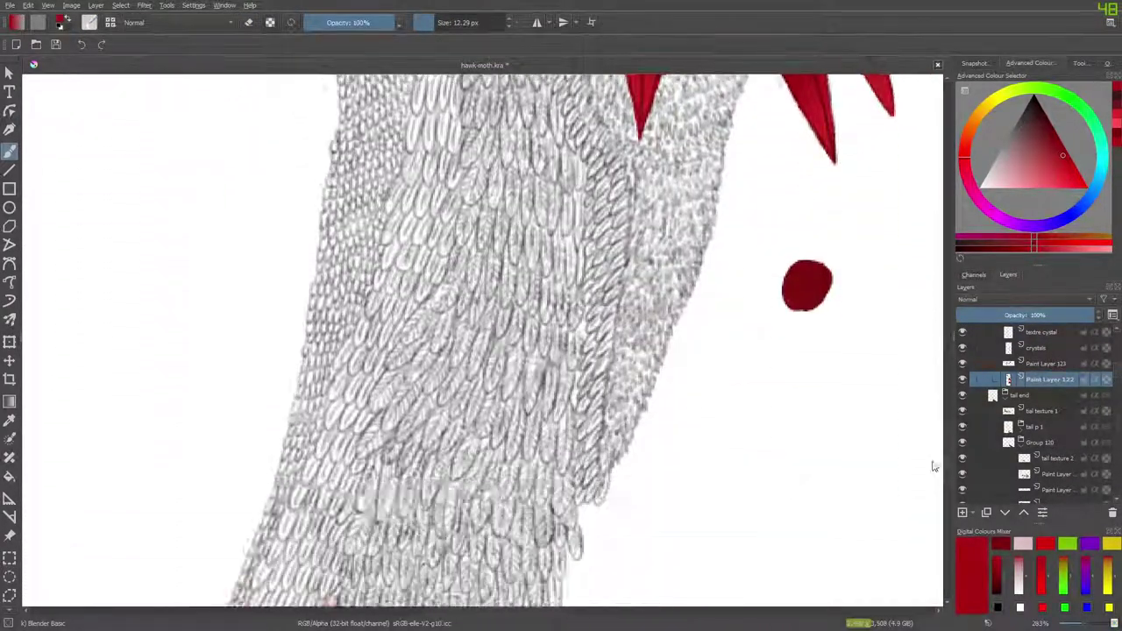
scroll(922, 498, down, 4)
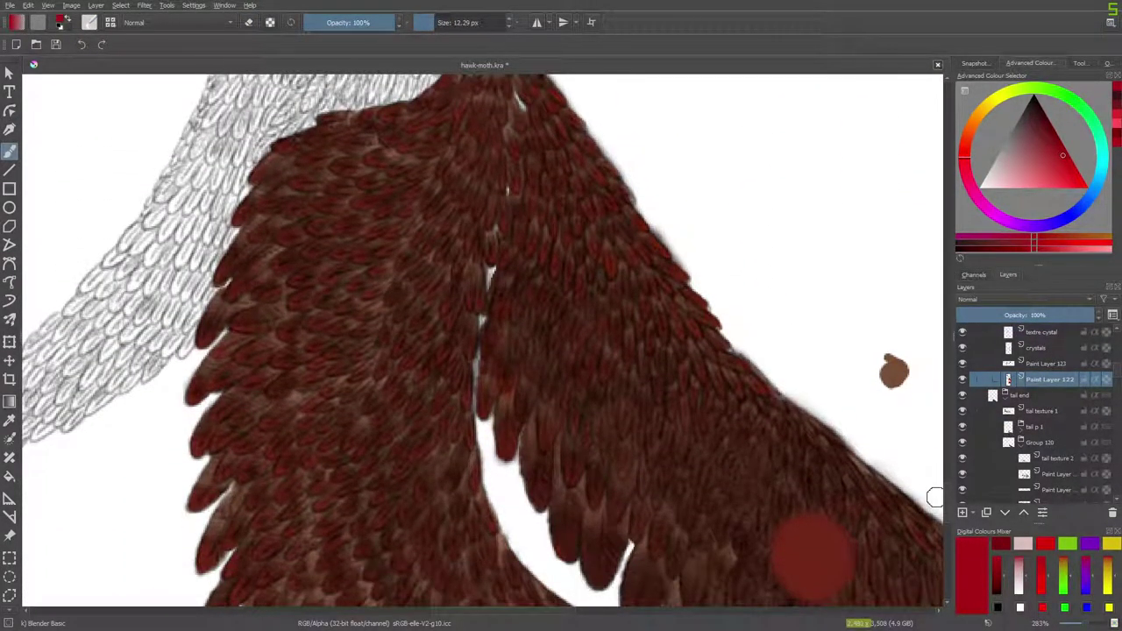
drag(513, 612, 456, 622)
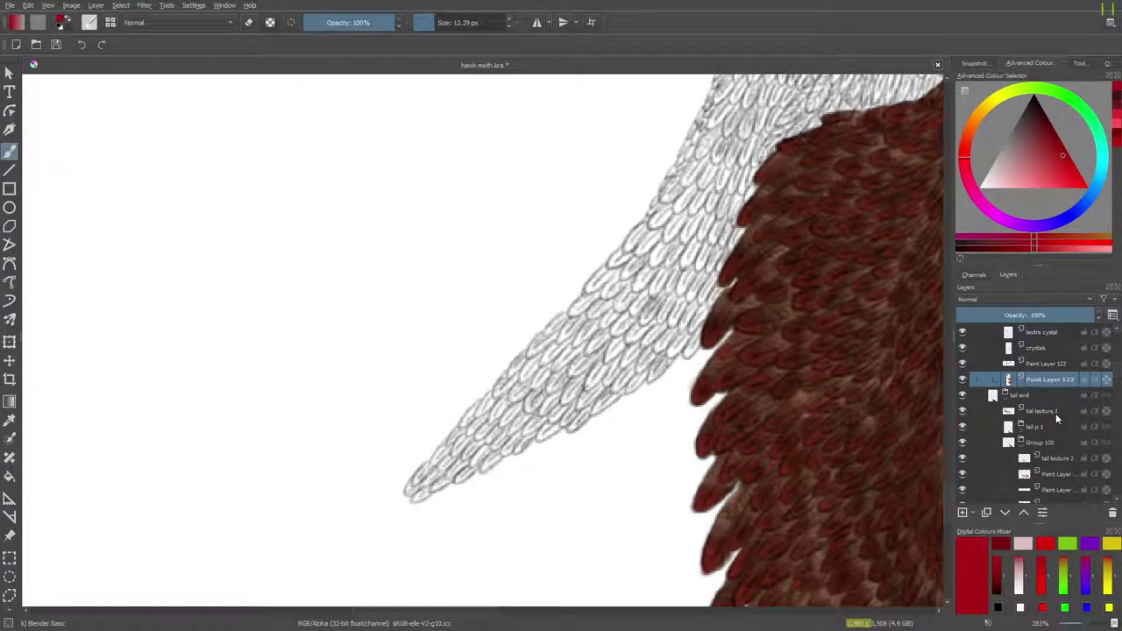
click(1034, 427)
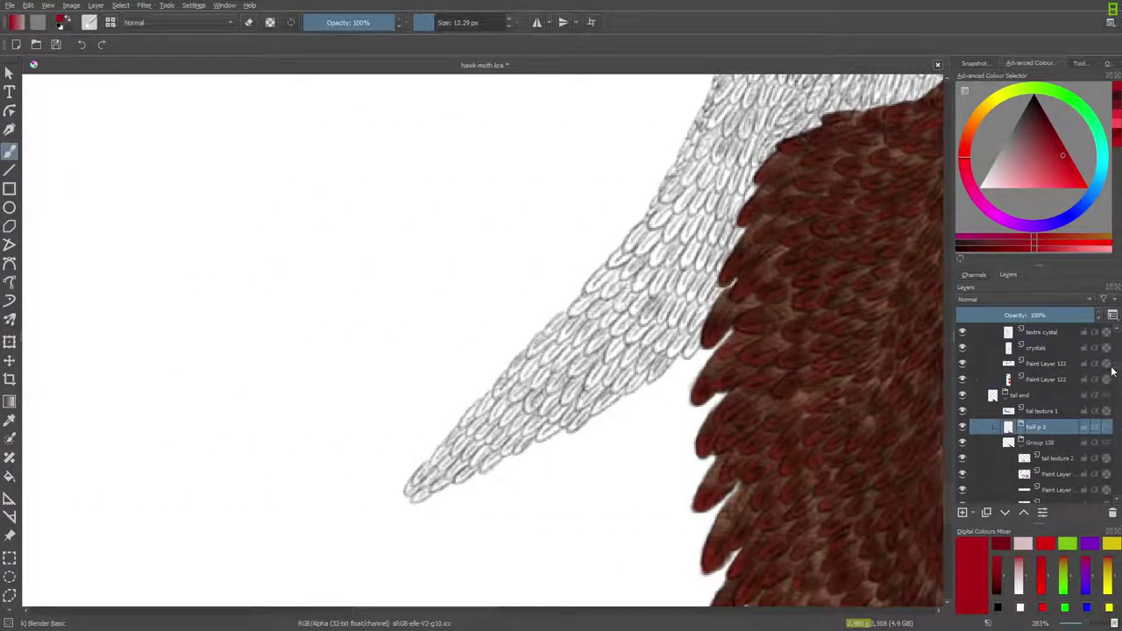
scroll(1111, 373, down, 3)
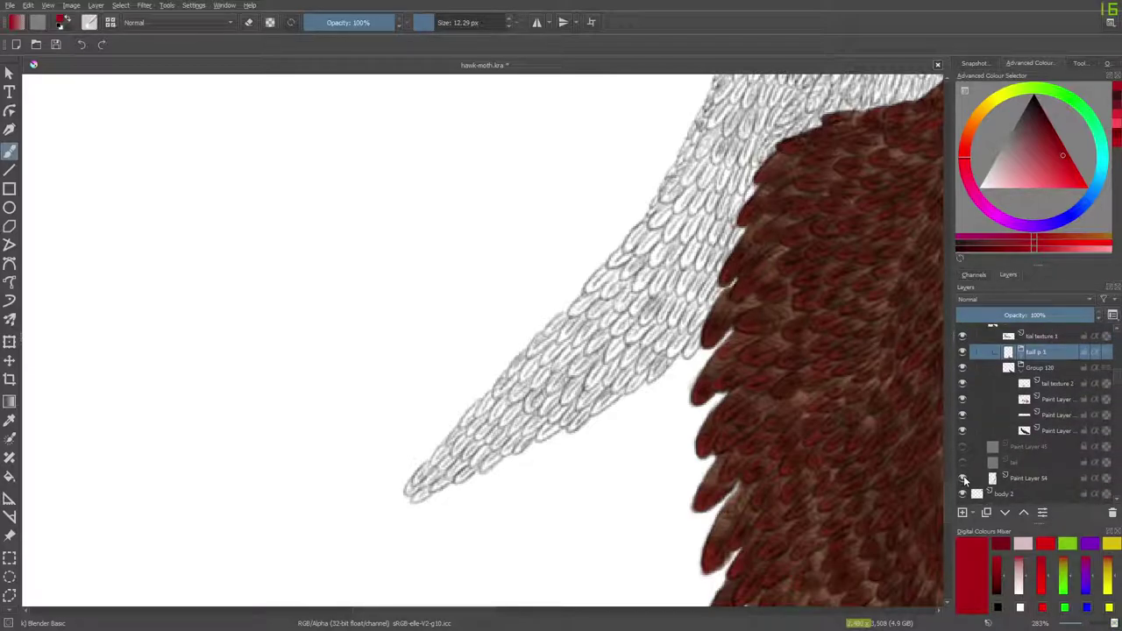
click(962, 478)
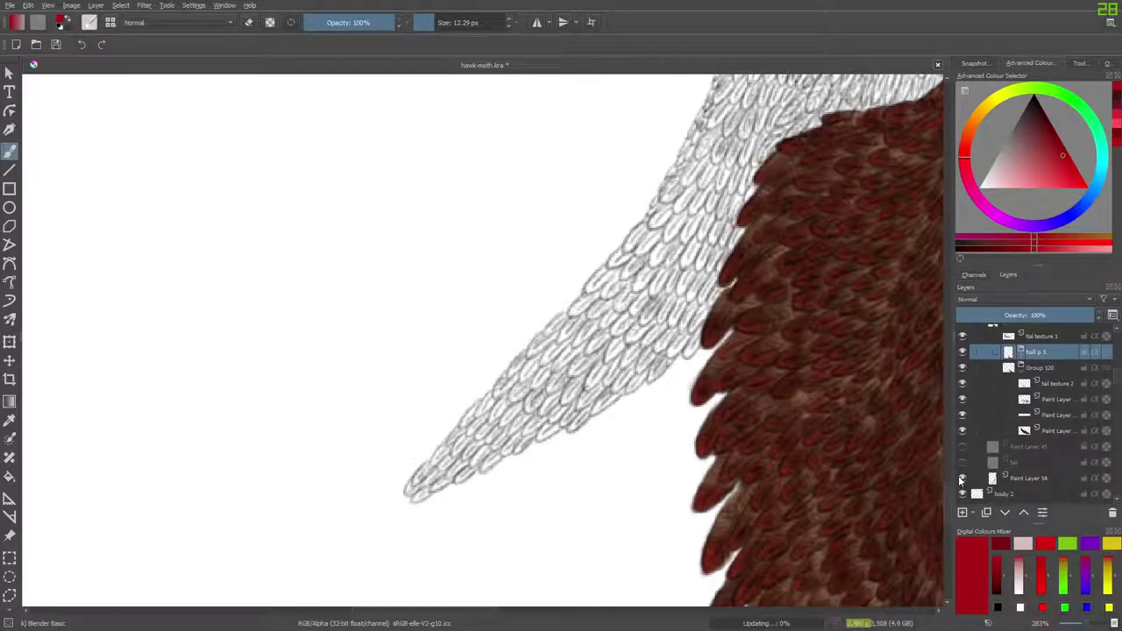
click(961, 477)
click(962, 477)
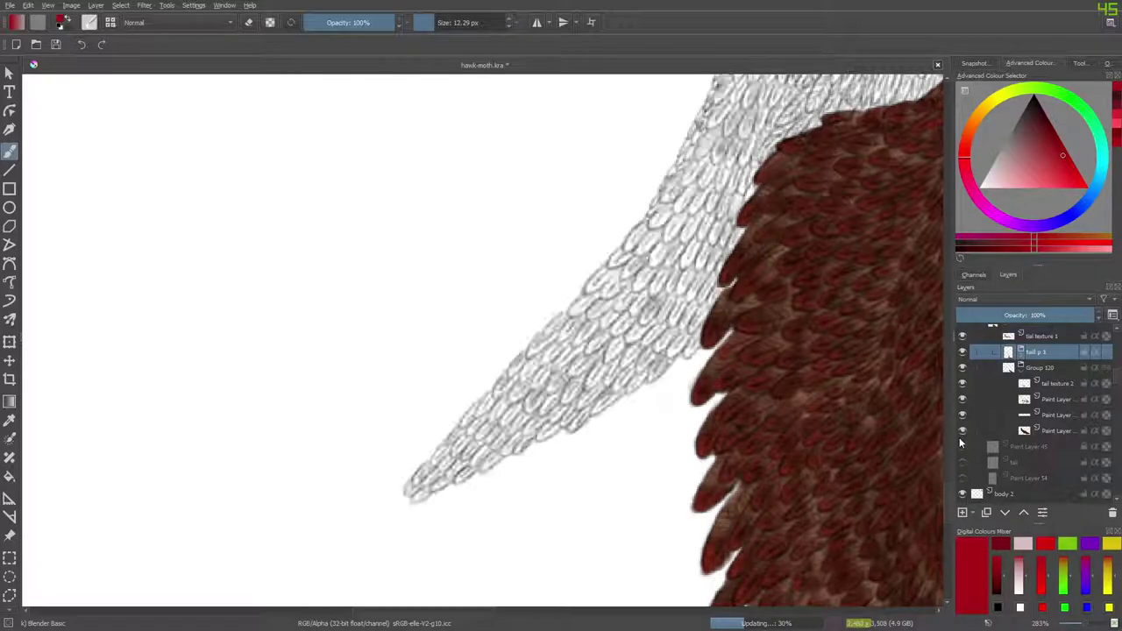
click(961, 477)
click(961, 475)
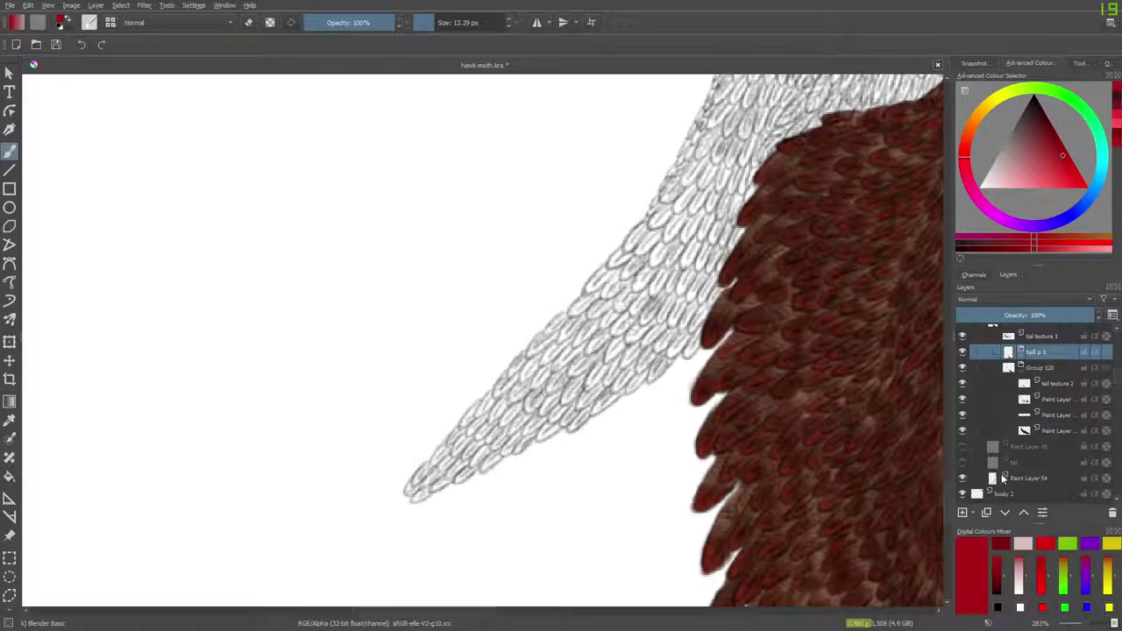
Put Paint Layer 54 into its own group and add a new paint layer beneath it.
click(1031, 477)
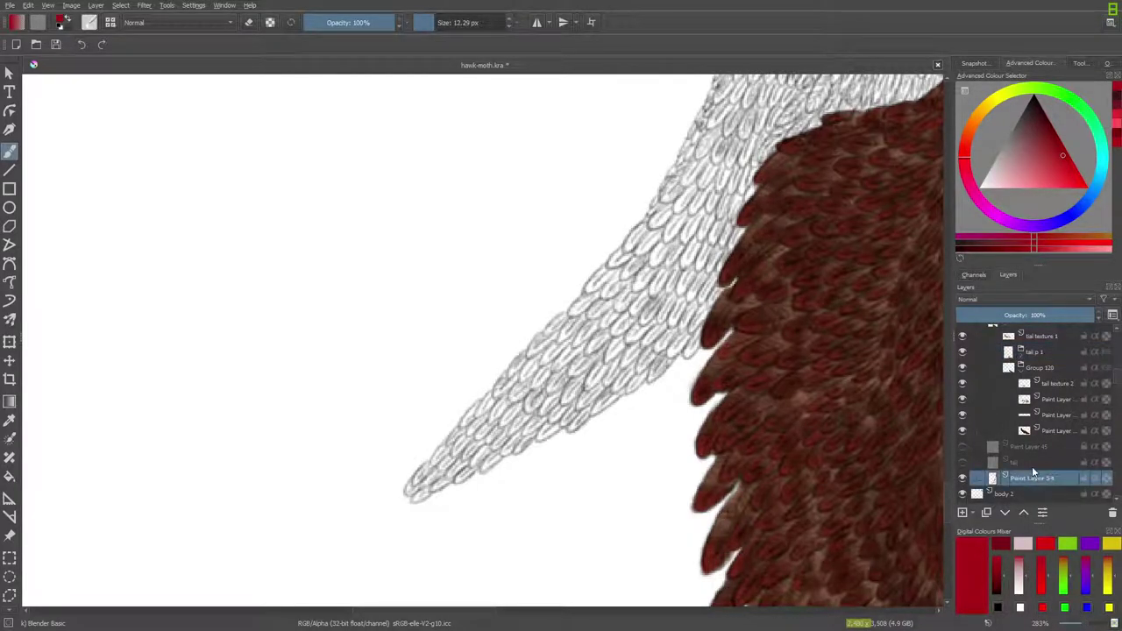
right_click(1031, 472)
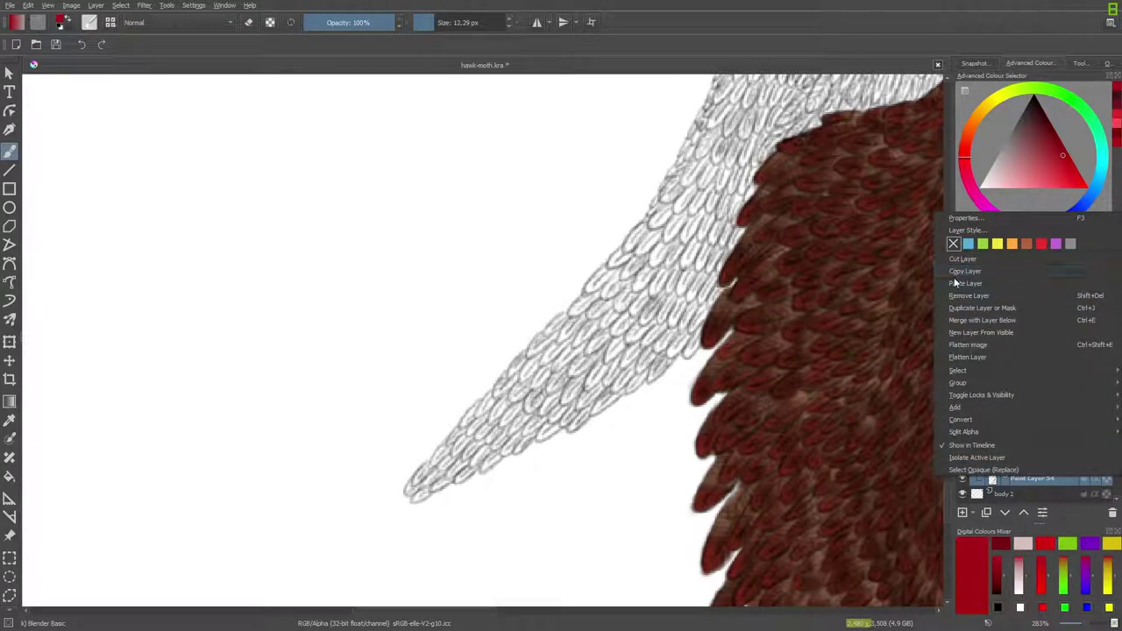
mouse_move(947, 383)
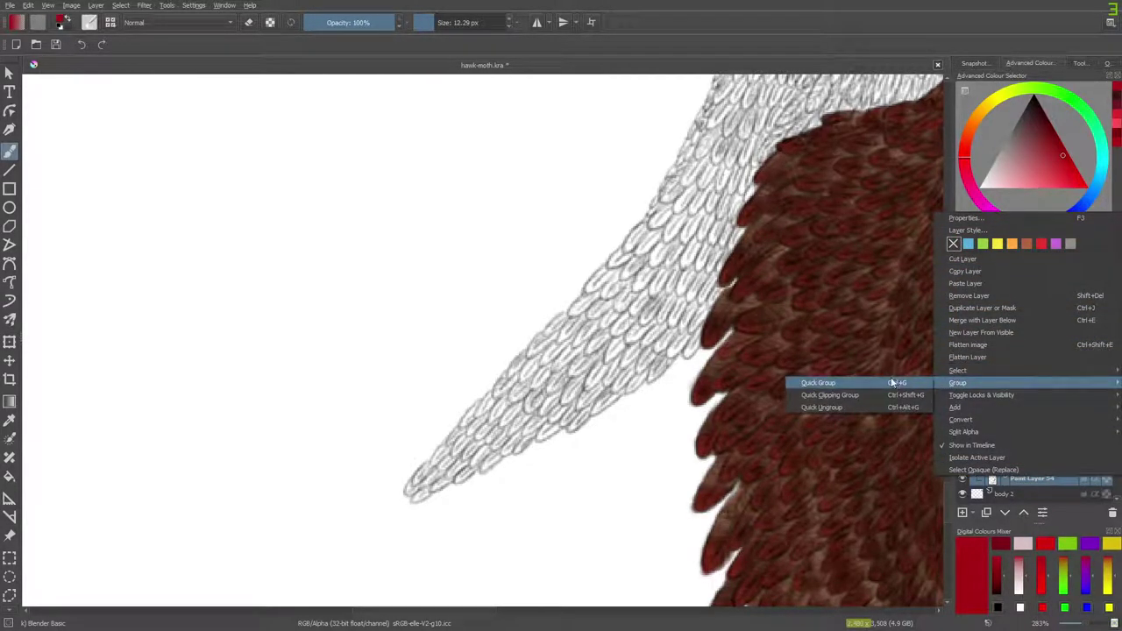
click(892, 383)
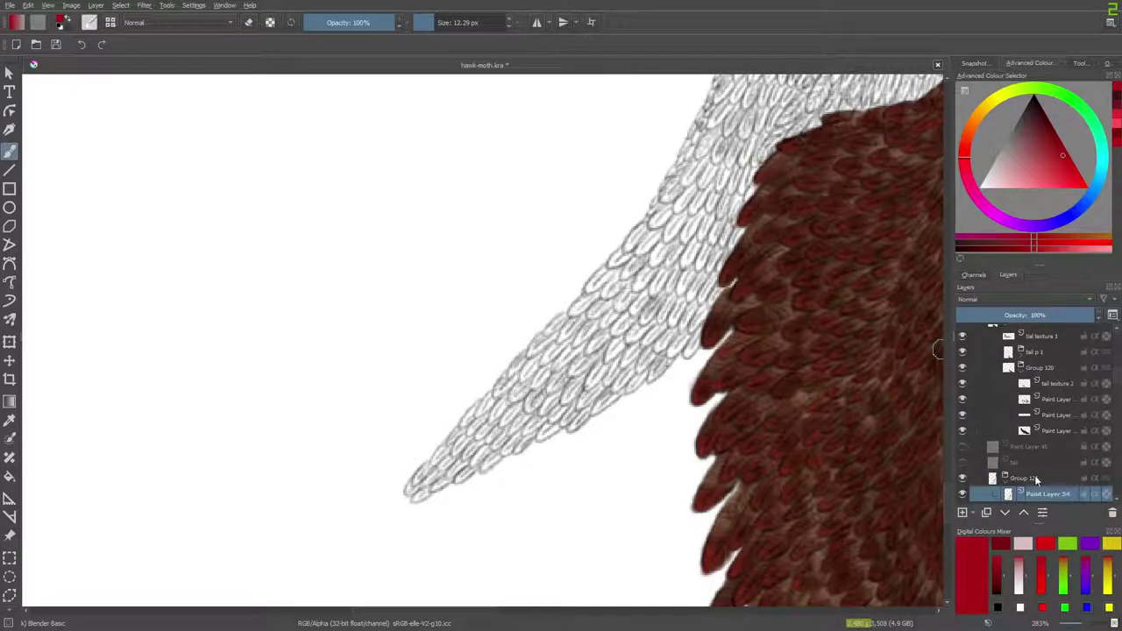
click(961, 512)
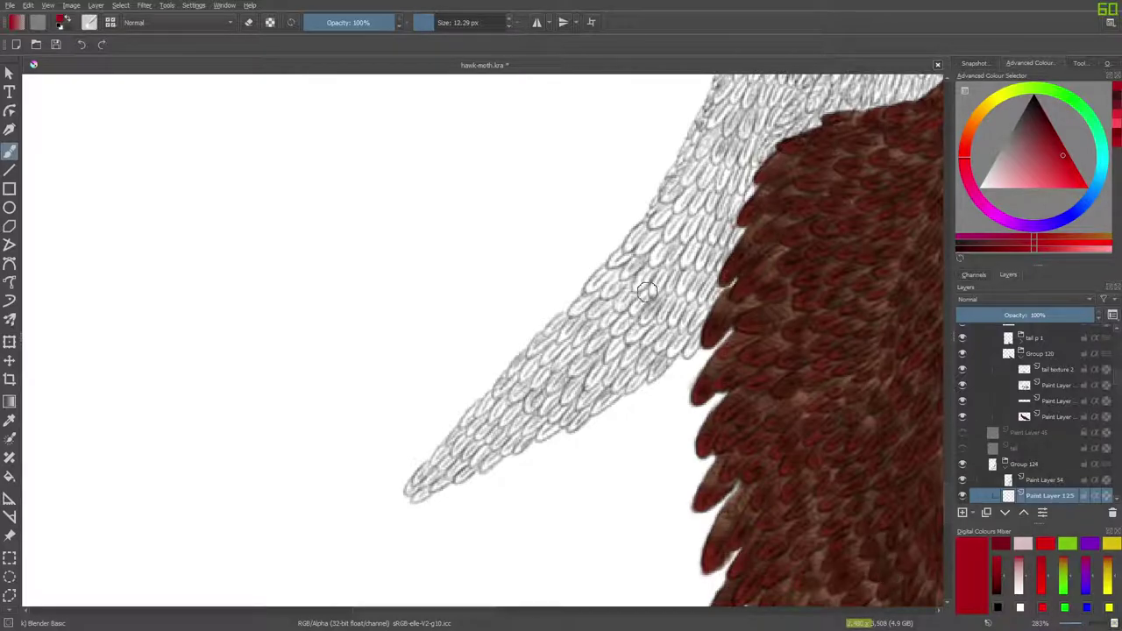
Sample the dark brown from the large swatch beside the feathered wing and reactivate the brush.
drag(478, 612, 598, 611)
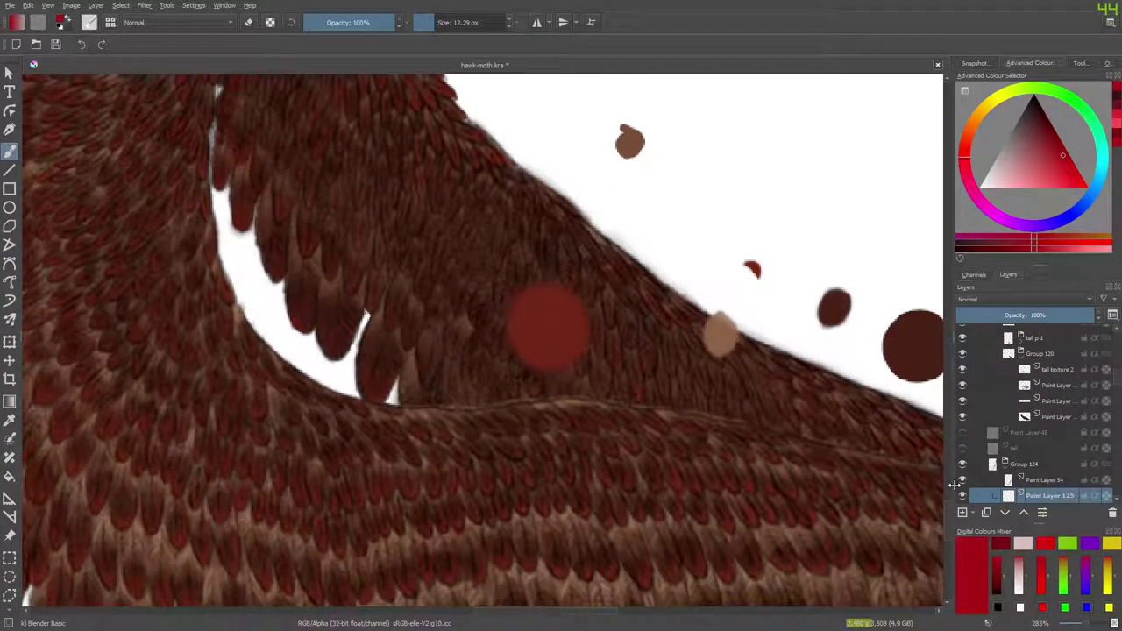
click(6, 420)
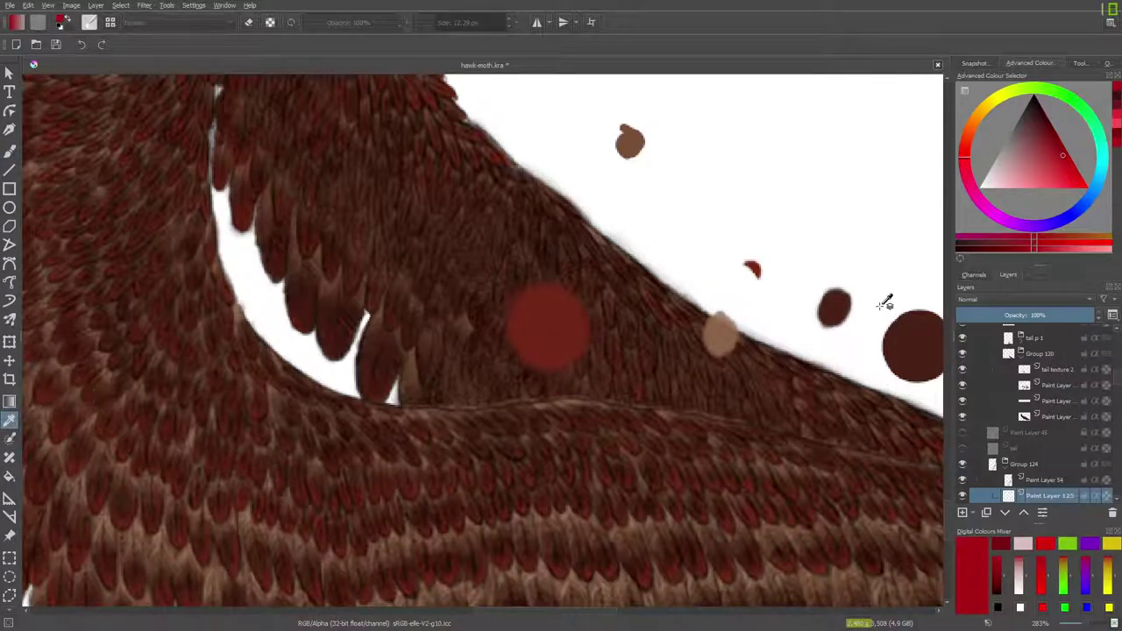
click(914, 338)
click(9, 150)
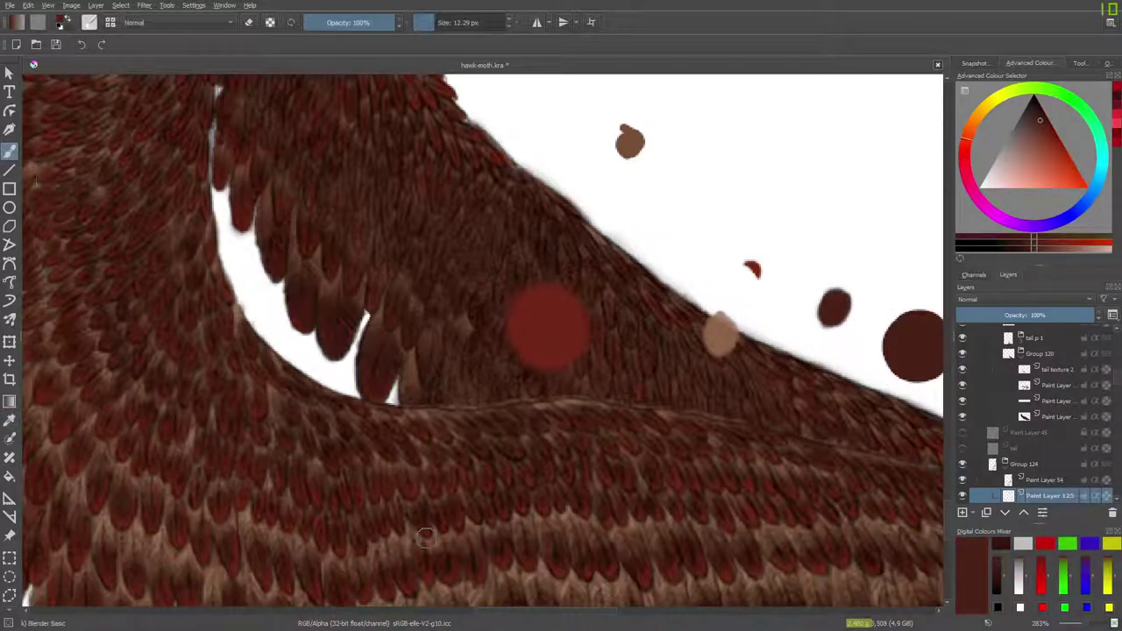
Switch to the Basic-1 brush at 4.12 px and fill the middle of the sketched pointed section with dark brown.
mouse_move(505, 612)
mouse_down()
mouse_move(570, 614)
mouse_move(357, 580)
mouse_move(385, 588)
mouse_up()
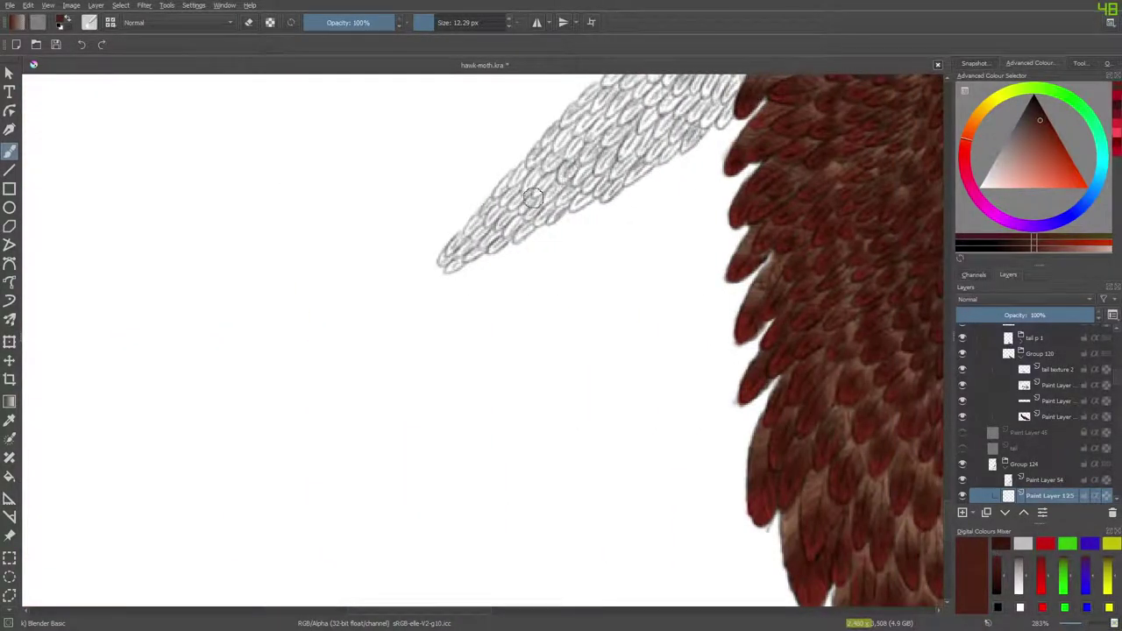
click(89, 22)
click(158, 153)
right_click(534, 452)
click(582, 193)
mouse_move(596, 141)
mouse_down()
mouse_move(544, 196)
mouse_move(568, 141)
mouse_move(505, 207)
mouse_move(559, 134)
mouse_move(502, 195)
mouse_move(561, 130)
mouse_move(479, 226)
mouse_move(527, 207)
mouse_move(557, 211)
mouse_move(634, 151)
mouse_move(523, 227)
mouse_up()
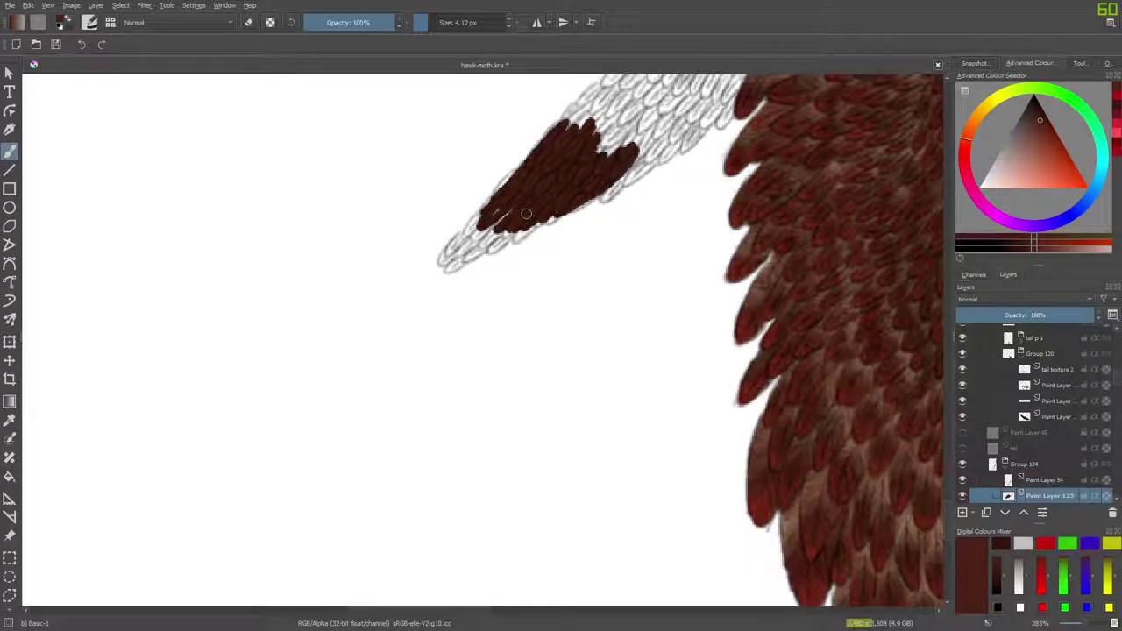
Sample the small dark brown swatch beside the wing and extend the fill along the pointed section's lower edge.
drag(469, 610, 599, 610)
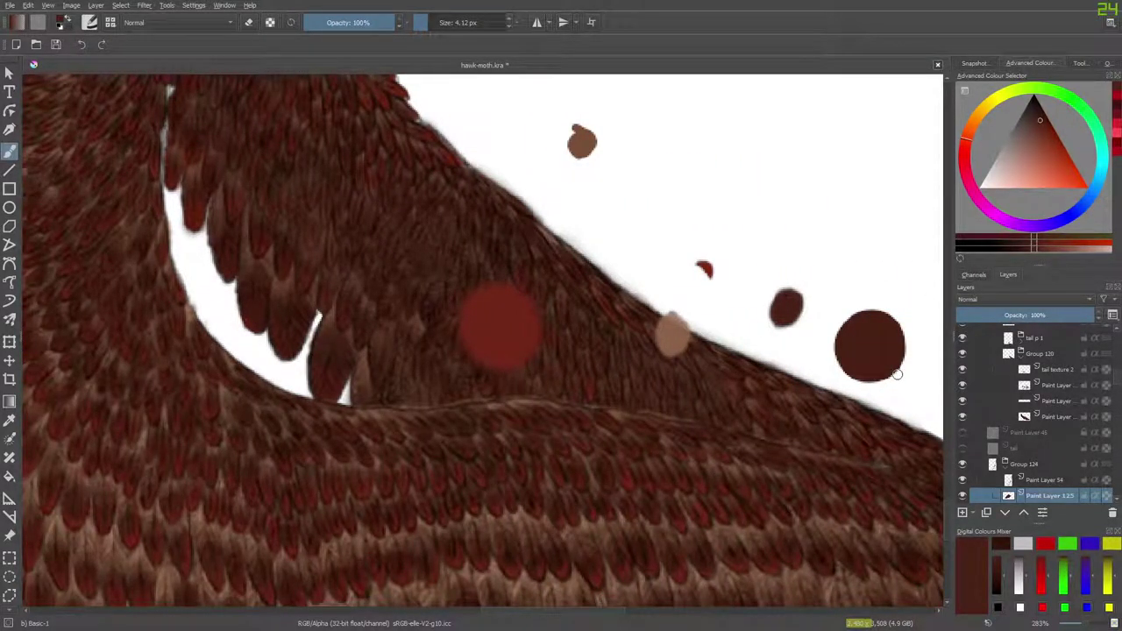
click(10, 420)
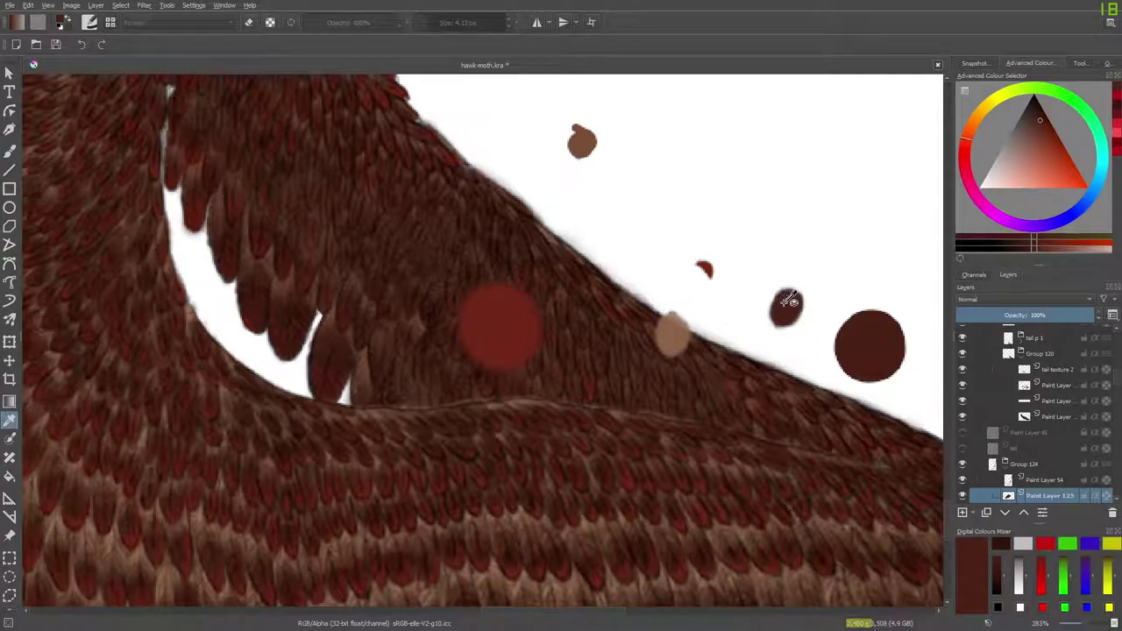
key(b)
drag(528, 603, 402, 619)
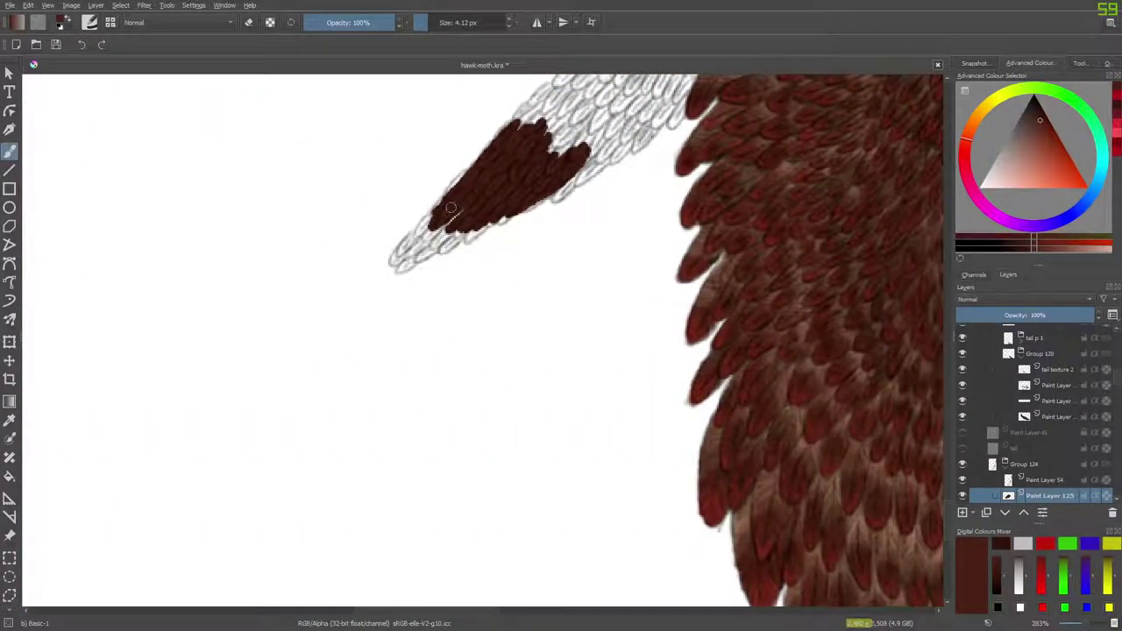
mouse_move(537, 134)
mouse_down()
mouse_move(485, 219)
mouse_move(422, 228)
mouse_up()
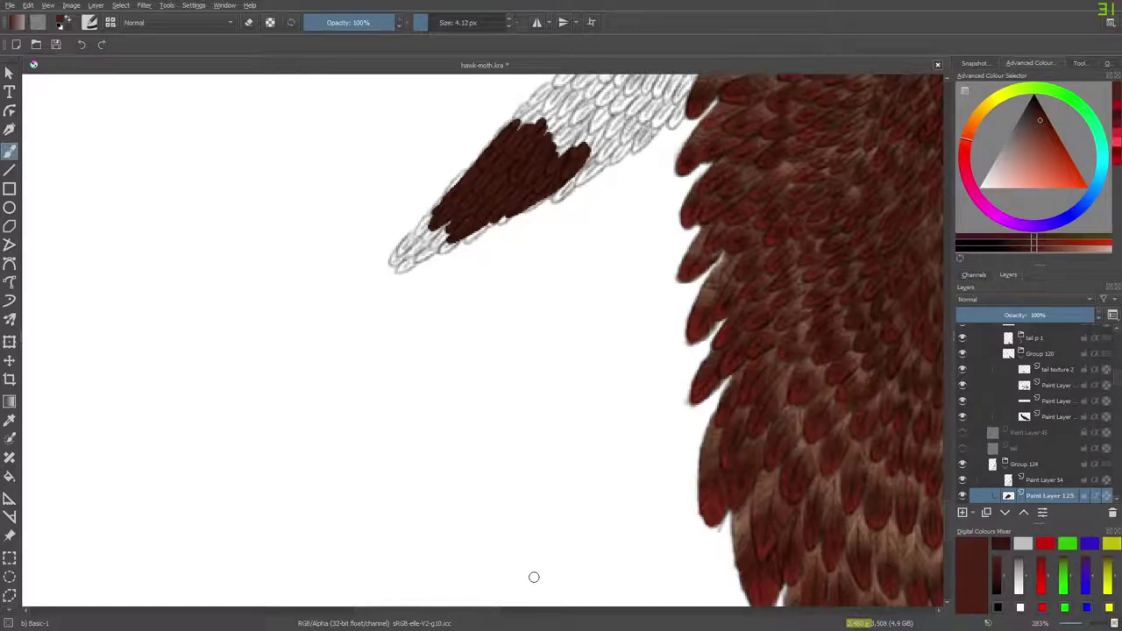
Sample dark brown from the wing's lower feathers and dab a small swatch beside the partly filled pointed section.
mouse_move(490, 614)
mouse_down()
mouse_move(536, 602)
mouse_move(698, 609)
mouse_move(756, 586)
mouse_up()
drag(947, 511, 950, 550)
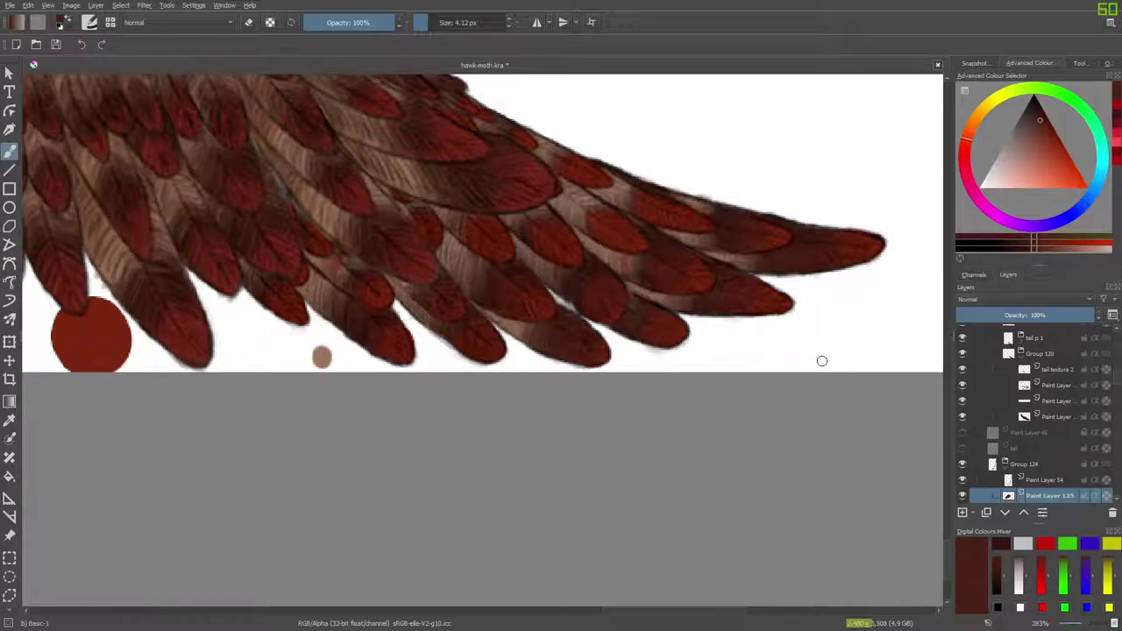
click(9, 420)
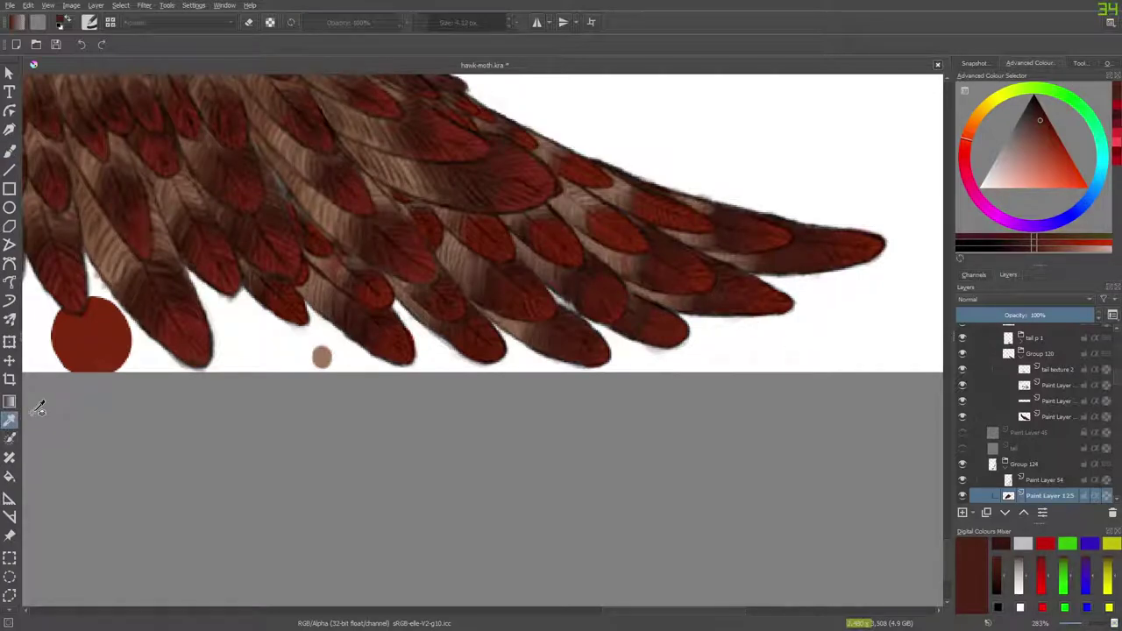
click(636, 313)
click(10, 150)
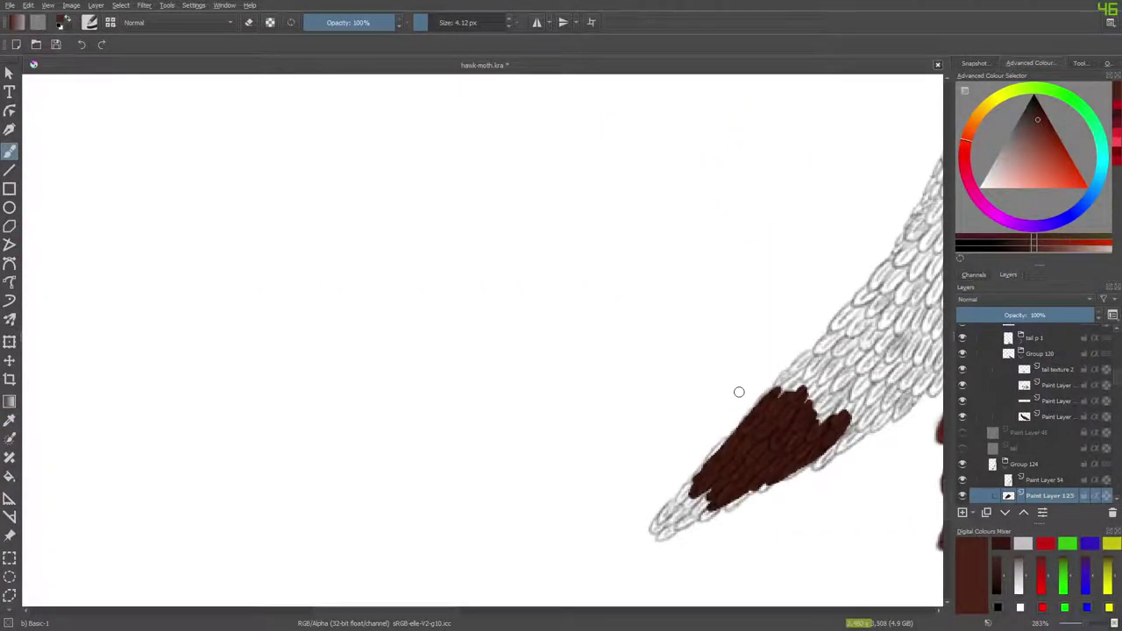
drag(739, 392, 741, 377)
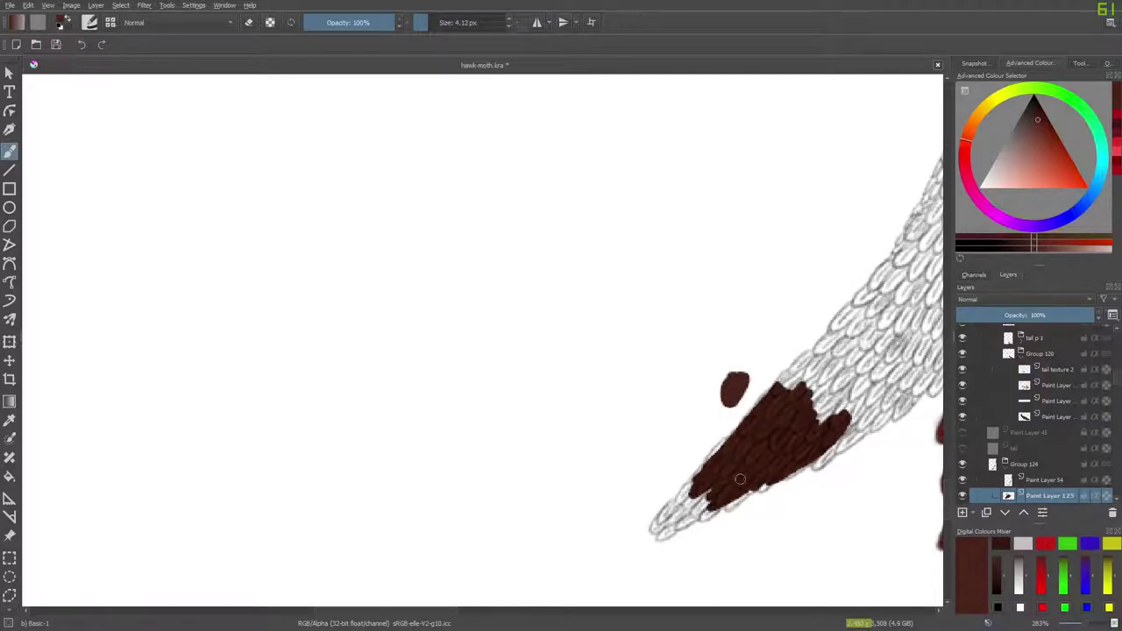
Fill the pointed section's tip and upper edge with dark brown and extend the fill towards the textured tail feathers.
mouse_move(794, 469)
mouse_down()
mouse_move(863, 428)
mouse_move(818, 460)
mouse_move(828, 444)
mouse_move(732, 459)
mouse_move(715, 514)
mouse_move(763, 474)
mouse_move(659, 537)
mouse_move(709, 477)
mouse_move(665, 518)
mouse_up()
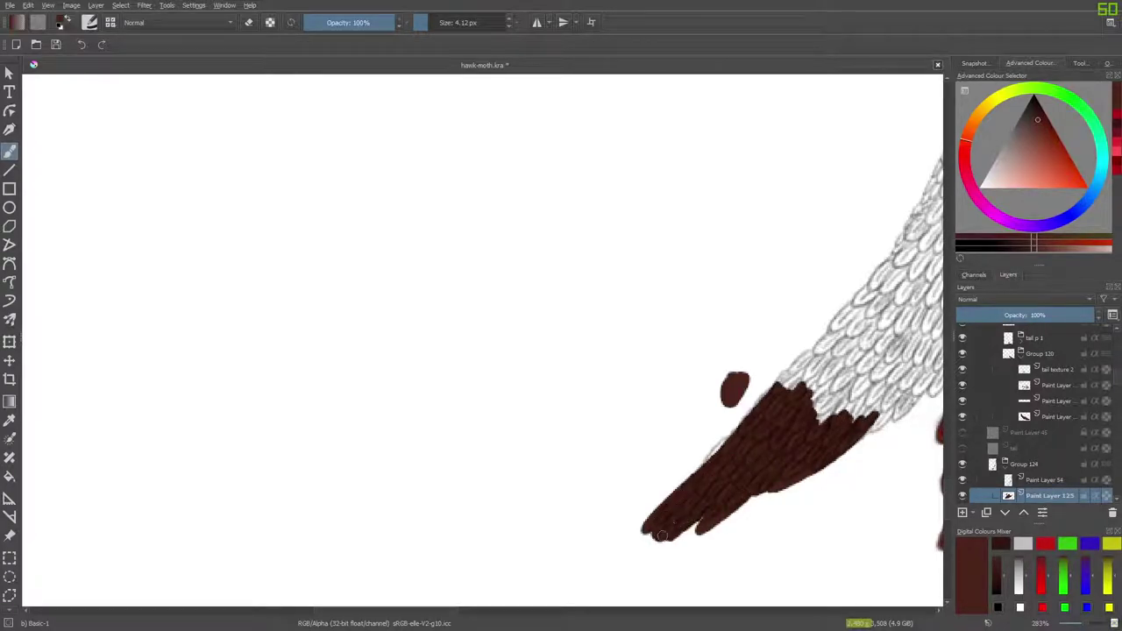
mouse_move(726, 463)
mouse_down()
mouse_move(818, 342)
mouse_move(716, 451)
mouse_move(739, 431)
mouse_up()
mouse_move(775, 394)
mouse_down()
mouse_move(855, 314)
mouse_move(805, 399)
mouse_move(875, 329)
mouse_move(817, 417)
mouse_move(892, 338)
mouse_move(860, 402)
mouse_move(907, 337)
mouse_up()
drag(430, 613, 520, 608)
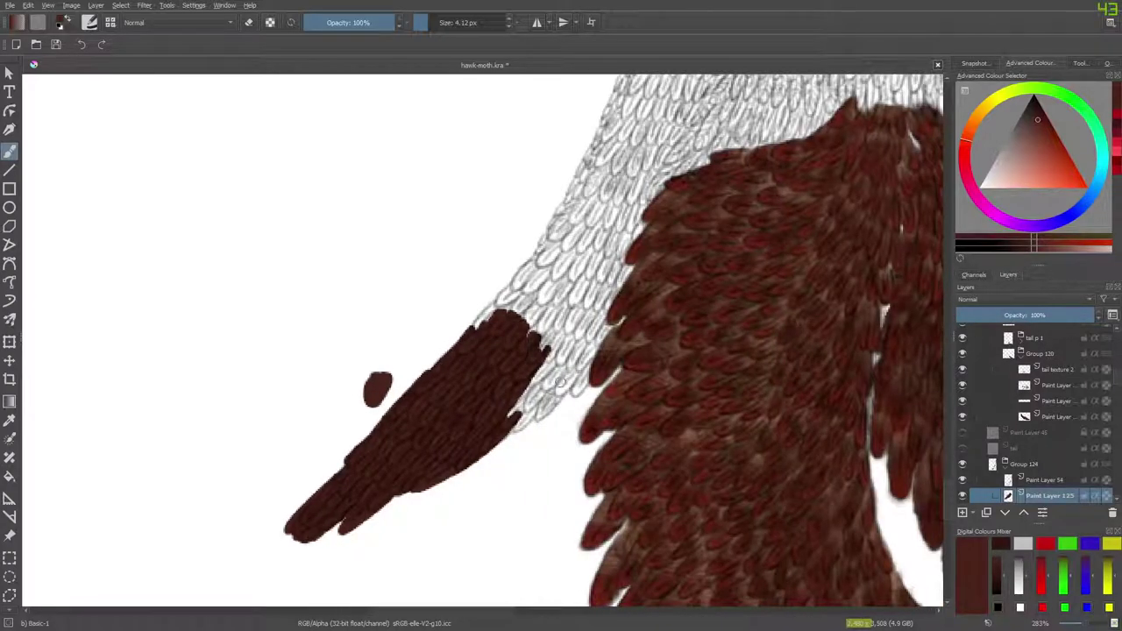
mouse_move(556, 333)
mouse_down()
mouse_move(514, 409)
mouse_move(578, 355)
mouse_move(544, 407)
mouse_move(566, 355)
mouse_up()
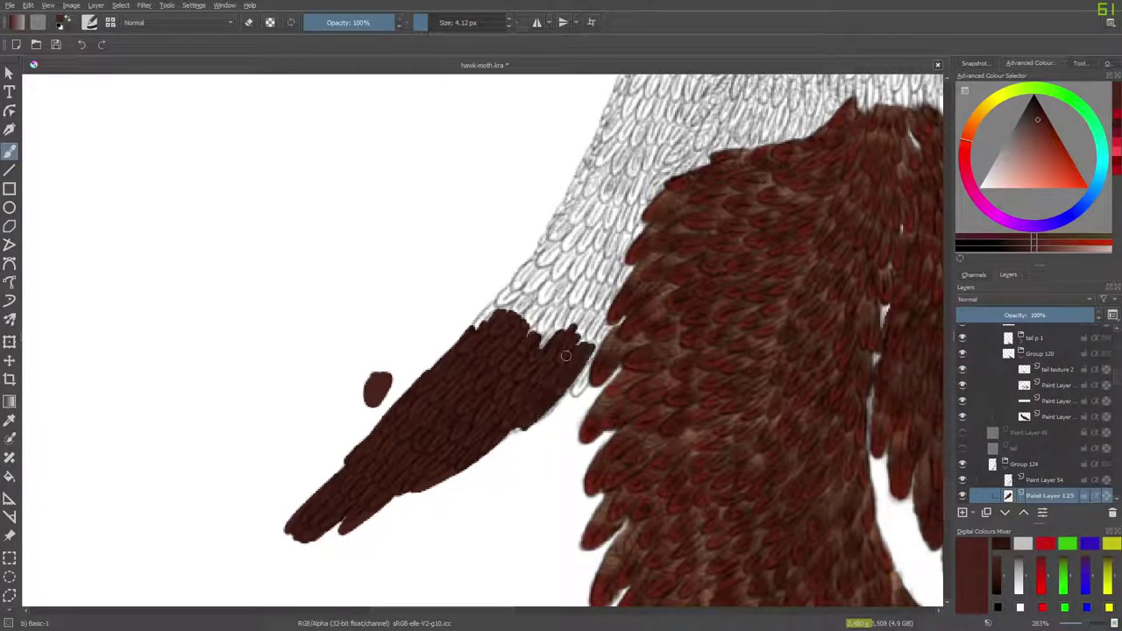
Hide Group 120 and the tail p 1 group, and extend the dark brown fill upward over the uncovered feather sketch.
click(961, 353)
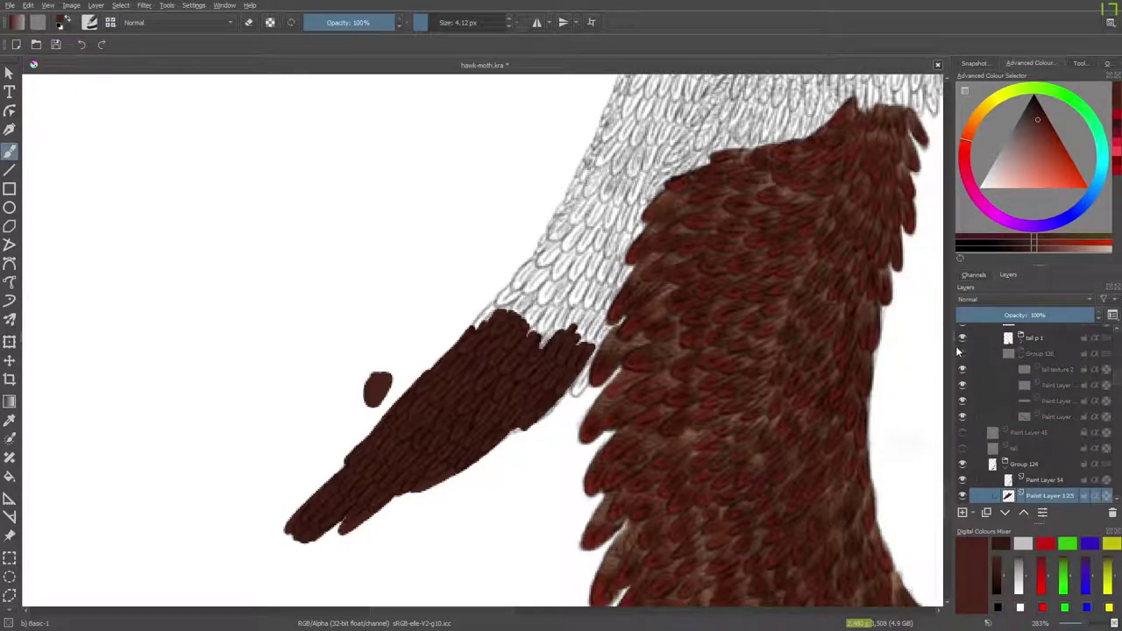
click(961, 338)
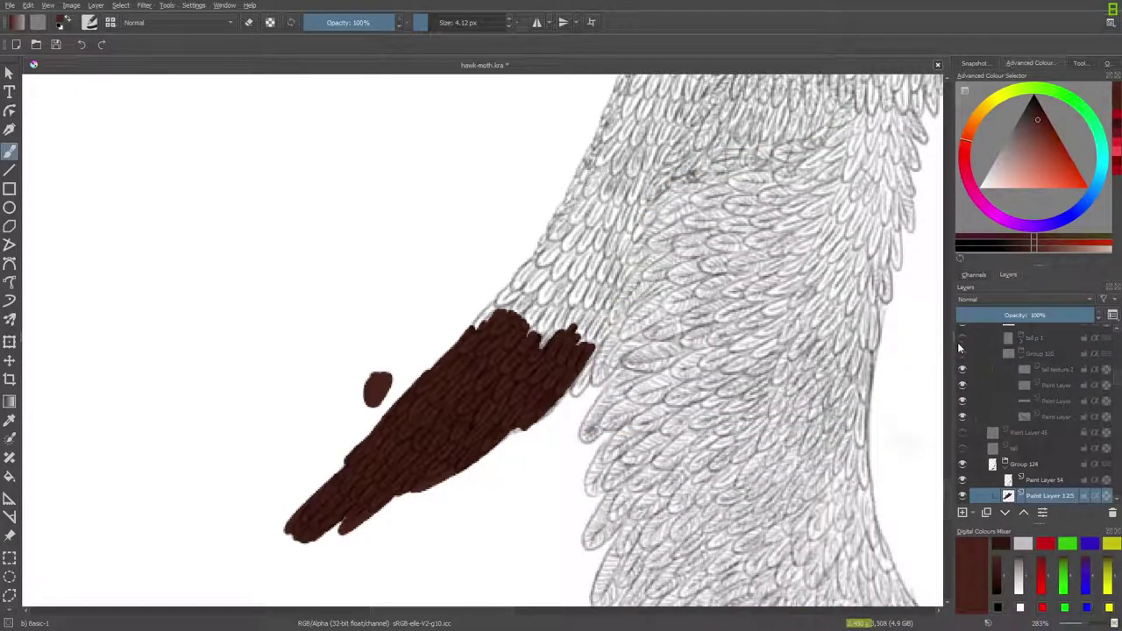
mouse_move(569, 375)
mouse_down()
mouse_move(604, 332)
mouse_move(580, 388)
mouse_move(599, 312)
mouse_move(610, 289)
mouse_move(590, 333)
mouse_move(639, 264)
mouse_move(569, 348)
mouse_move(606, 254)
mouse_move(535, 335)
mouse_move(615, 237)
mouse_move(520, 333)
mouse_move(580, 265)
mouse_move(577, 242)
mouse_move(513, 330)
mouse_move(578, 240)
mouse_move(504, 346)
mouse_move(625, 253)
mouse_move(603, 292)
mouse_move(635, 223)
mouse_move(534, 298)
mouse_move(546, 265)
mouse_move(478, 334)
mouse_move(511, 287)
mouse_move(476, 327)
mouse_move(532, 264)
mouse_move(566, 198)
mouse_move(524, 276)
mouse_move(594, 189)
mouse_move(583, 236)
mouse_move(625, 159)
mouse_move(590, 250)
mouse_move(645, 161)
mouse_move(619, 247)
mouse_move(647, 198)
mouse_move(639, 249)
mouse_move(663, 163)
mouse_up()
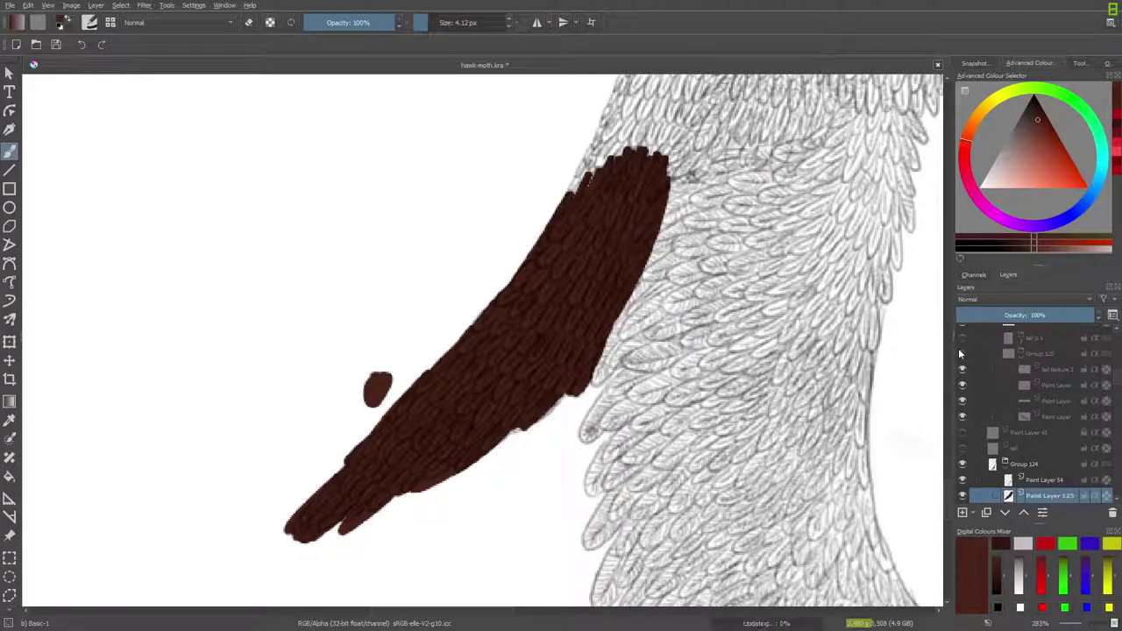
Show the tail p 1 group, continue the dark brown fill above the textured feathers, and compare it with Group 124 hidden.
click(961, 340)
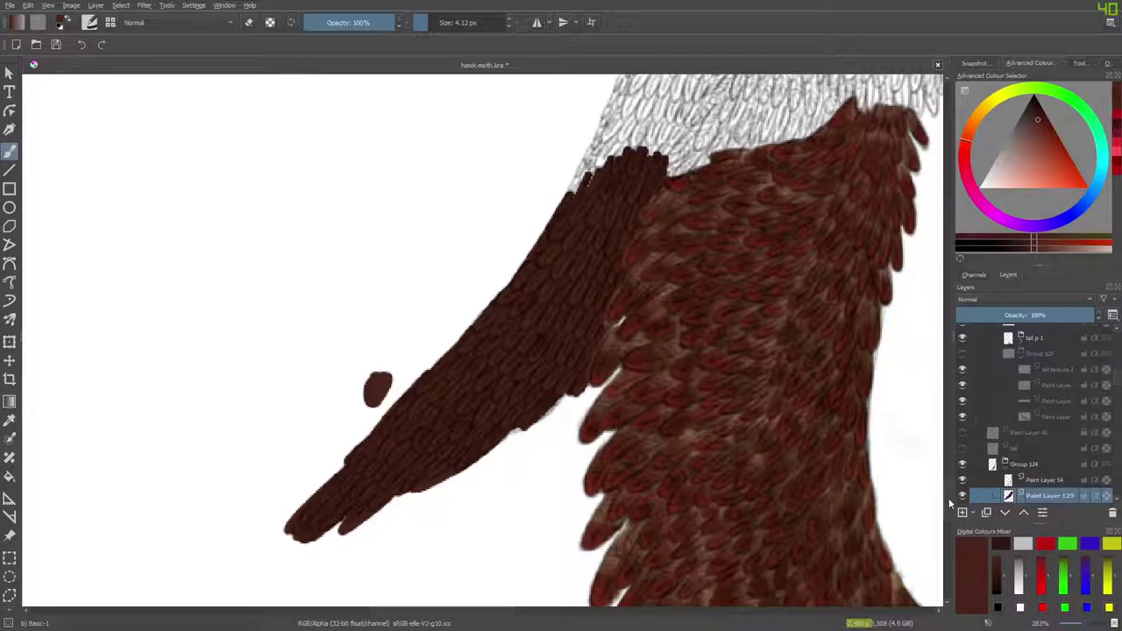
scroll(949, 496, up, 5)
mouse_move(667, 410)
mouse_down()
mouse_move(646, 441)
mouse_move(733, 339)
mouse_move(676, 441)
mouse_move(775, 308)
mouse_move(713, 421)
mouse_move(786, 292)
mouse_move(782, 357)
mouse_move(748, 391)
mouse_move(804, 312)
mouse_move(767, 402)
mouse_move(810, 300)
mouse_move(765, 407)
mouse_move(834, 288)
mouse_move(805, 368)
mouse_move(849, 289)
mouse_move(814, 392)
mouse_move(858, 314)
mouse_move(846, 358)
mouse_move(830, 366)
mouse_move(797, 308)
mouse_move(801, 282)
mouse_move(725, 379)
mouse_move(774, 269)
mouse_move(665, 407)
mouse_move(713, 348)
mouse_move(707, 332)
mouse_move(636, 429)
mouse_move(704, 284)
mouse_move(612, 424)
mouse_move(674, 306)
mouse_move(575, 445)
mouse_move(653, 284)
mouse_move(641, 291)
mouse_move(593, 400)
mouse_move(588, 448)
mouse_up()
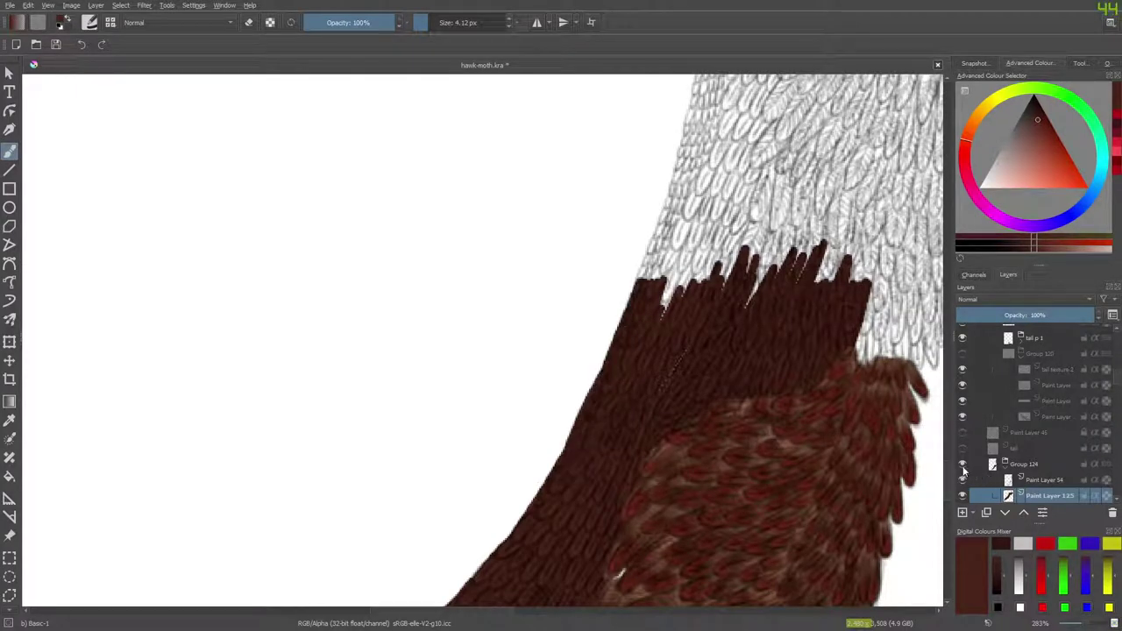
click(962, 464)
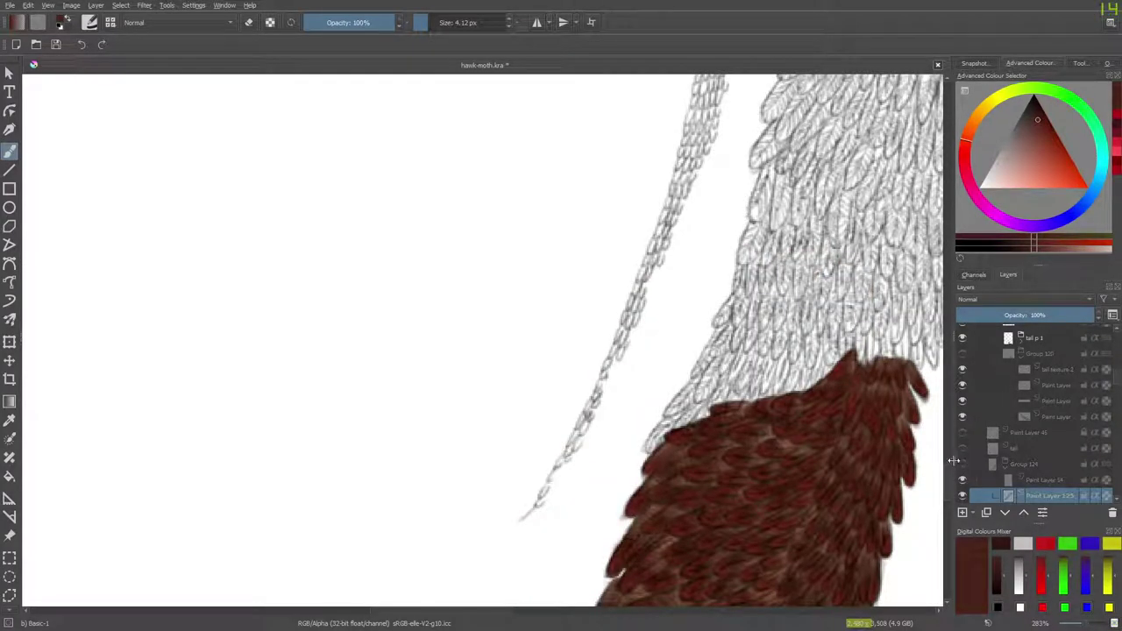
click(962, 465)
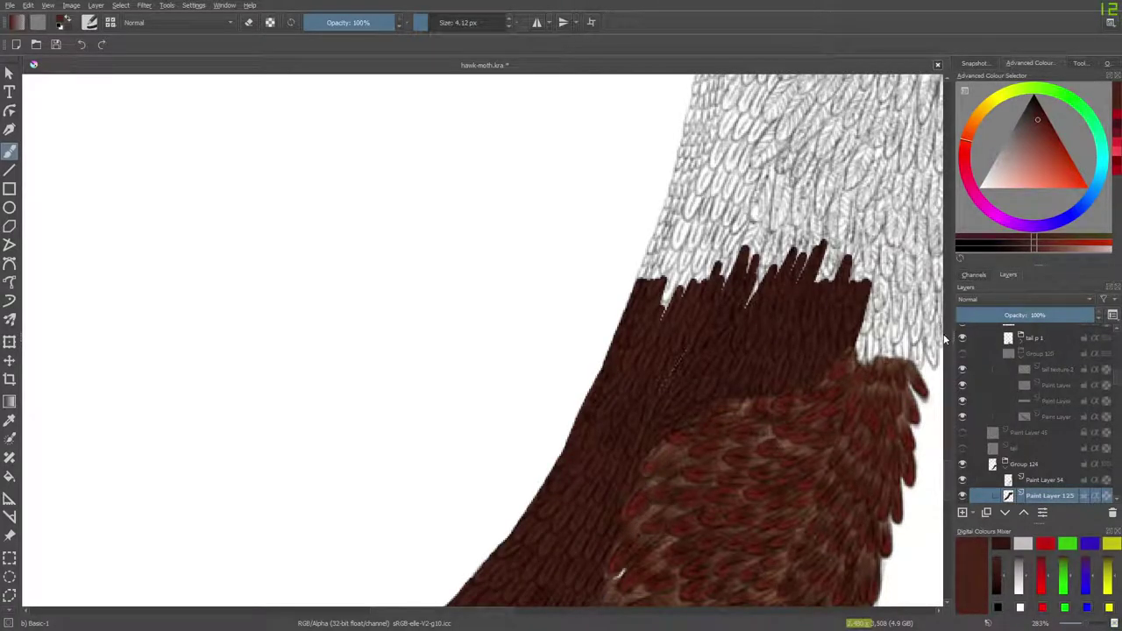
Extend the dark brown upward as a narrower strip beside the small scale-like feathers on the section's outer edge.
scroll(948, 461, up, 3)
mouse_move(659, 413)
mouse_down()
mouse_move(654, 425)
mouse_move(702, 342)
mouse_up()
mouse_move(664, 438)
mouse_down()
mouse_move(694, 350)
mouse_move(735, 332)
mouse_up()
drag(669, 460, 751, 320)
drag(705, 429, 754, 326)
mouse_move(704, 396)
mouse_down()
mouse_move(736, 285)
mouse_move(701, 368)
mouse_move(674, 385)
mouse_move(734, 194)
mouse_up()
drag(721, 289, 746, 198)
mouse_move(727, 326)
mouse_down()
mouse_move(759, 205)
mouse_move(769, 227)
mouse_up()
drag(749, 346, 769, 265)
mouse_move(743, 220)
mouse_down()
mouse_move(723, 273)
mouse_move(801, 138)
mouse_move(741, 229)
mouse_move(772, 117)
mouse_move(712, 234)
mouse_up()
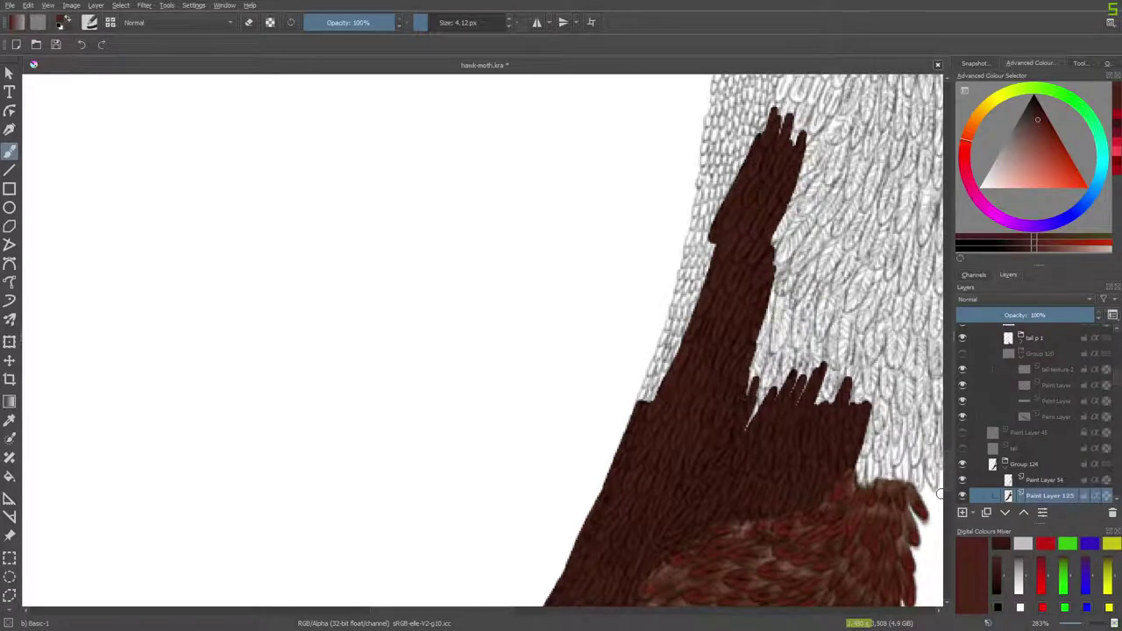
Paint a thin dark brown strip further up from the narrow fill through the larger sketched feathers.
drag(947, 468, 945, 444)
drag(820, 233, 780, 349)
drag(823, 232, 781, 347)
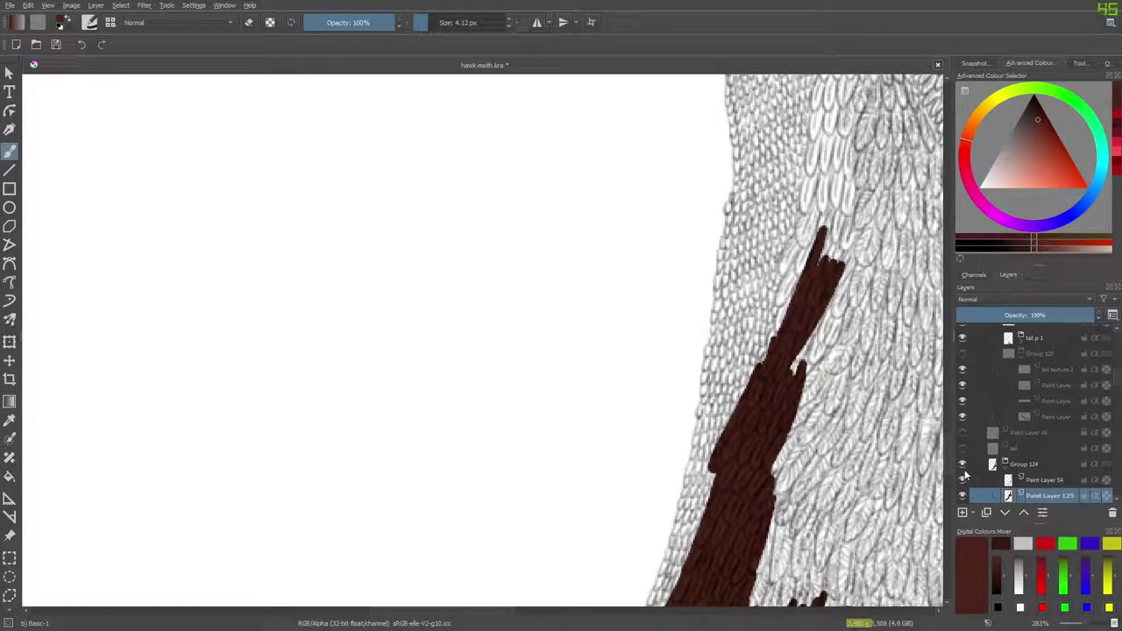
Check the underlying sketch with Group 124 hidden, show the group again, and fill the strip's tapering upper part with dark brown.
click(960, 465)
scroll(945, 449, up, 1)
scroll(945, 438, up, 3)
scroll(948, 452, down, 6)
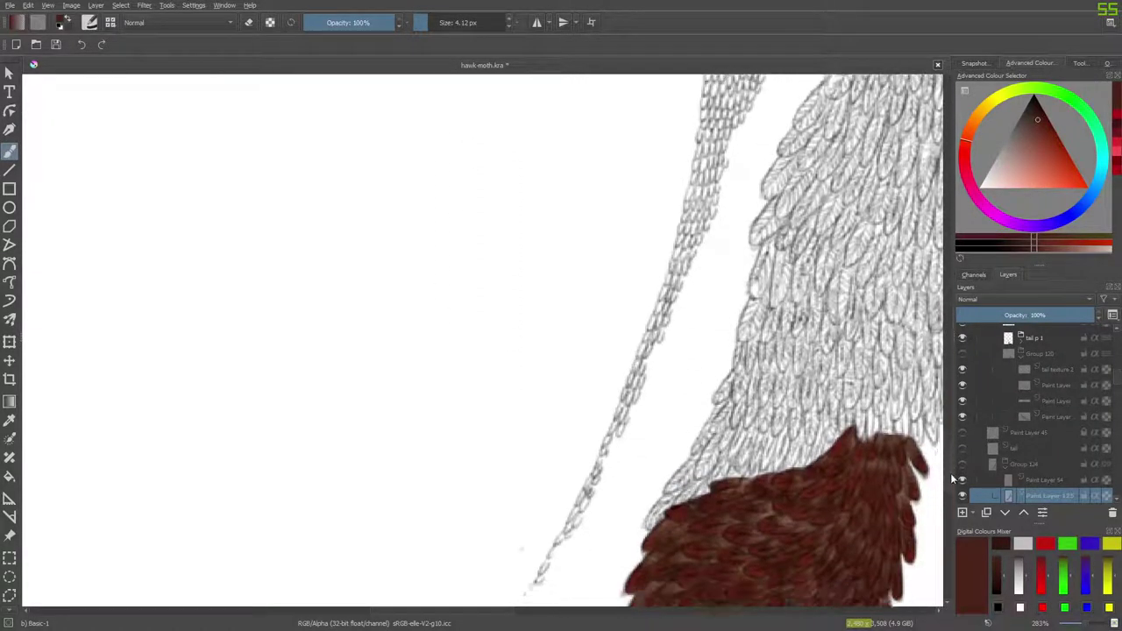
scroll(950, 473, up, 5)
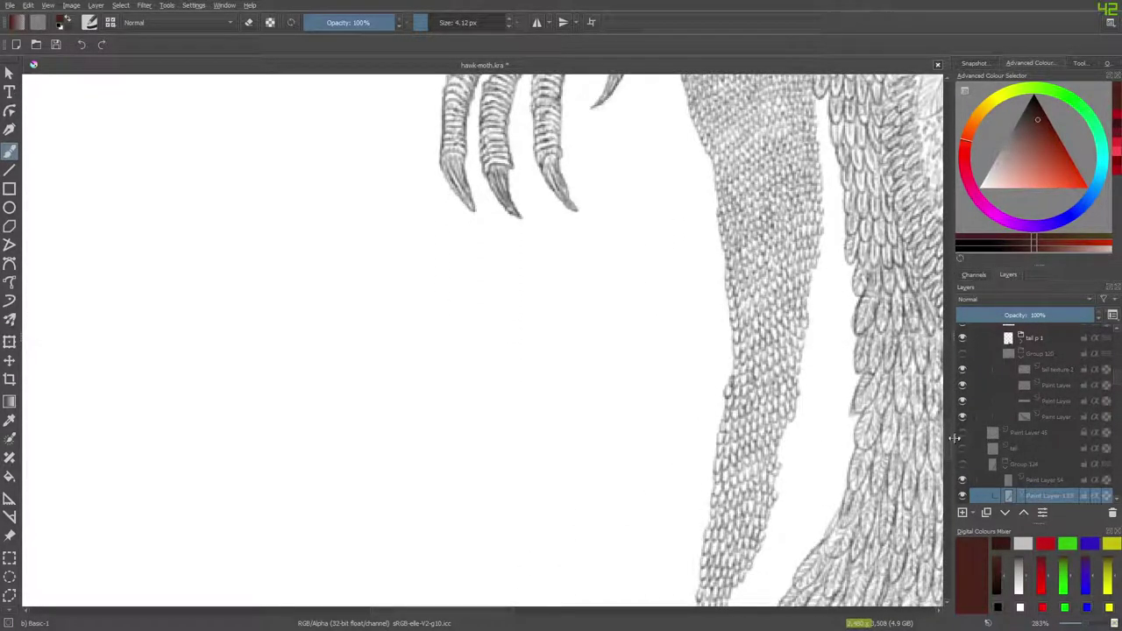
click(962, 463)
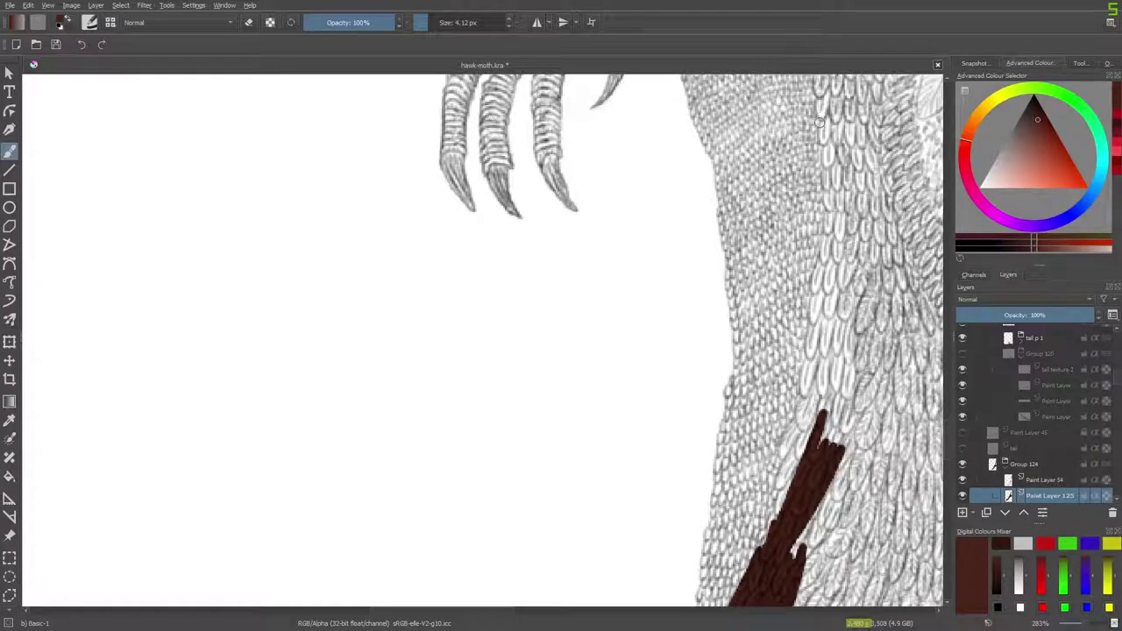
mouse_move(825, 148)
mouse_down()
mouse_move(817, 311)
mouse_move(842, 212)
mouse_move(828, 386)
mouse_up()
mouse_move(835, 302)
mouse_down()
mouse_move(834, 418)
mouse_move(850, 234)
mouse_move(846, 408)
mouse_up()
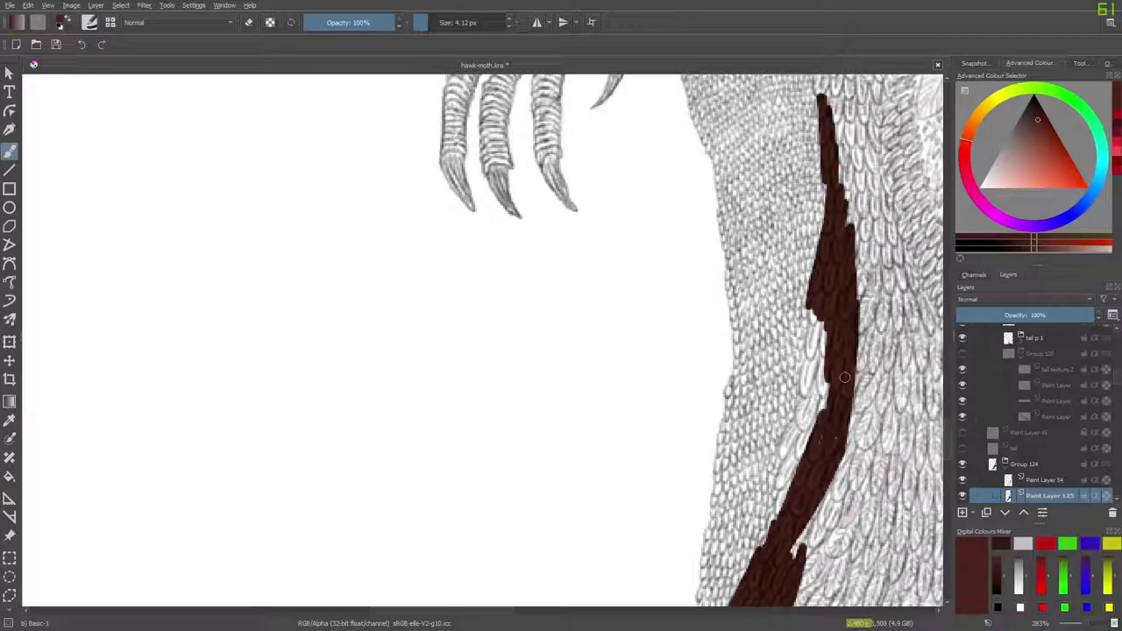
mouse_move(813, 452)
mouse_down()
mouse_move(830, 397)
mouse_move(780, 500)
mouse_move(826, 383)
mouse_move(783, 455)
mouse_move(825, 295)
mouse_move(800, 387)
mouse_move(815, 283)
mouse_up()
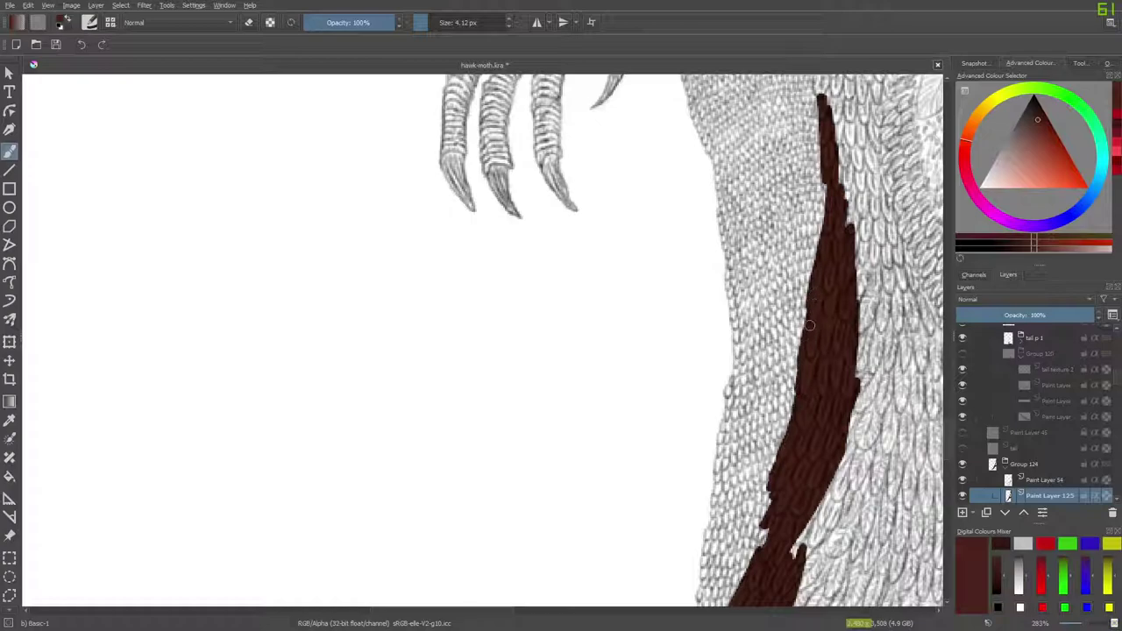
mouse_move(833, 236)
mouse_down()
mouse_move(847, 210)
mouse_move(842, 179)
mouse_up()
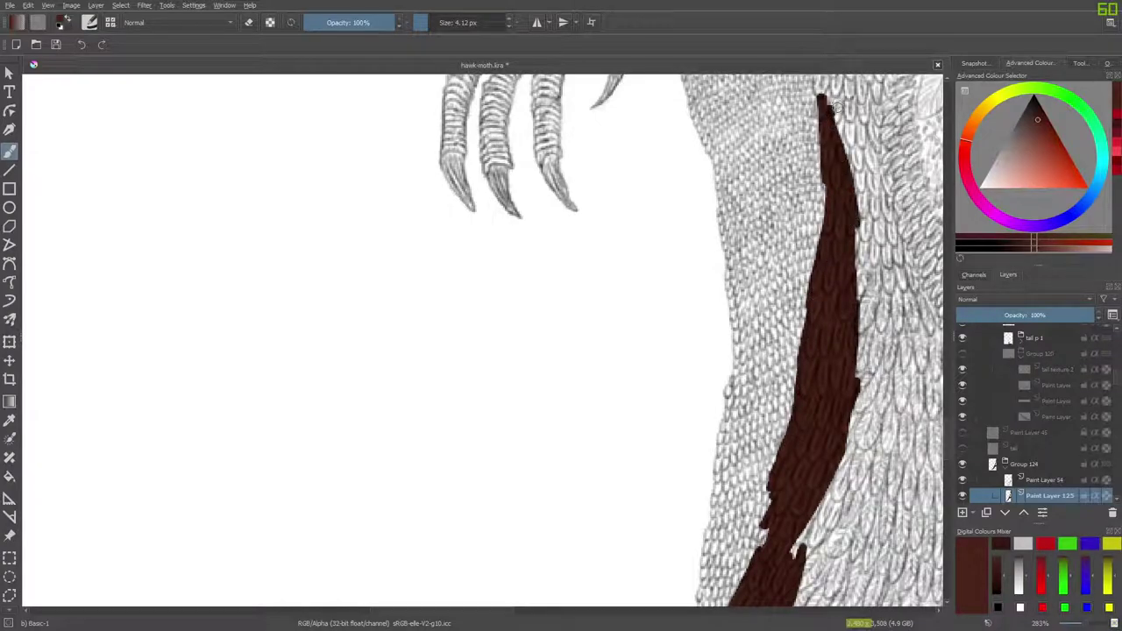
Widen the strip's inner edge with dark brown and fill the jagged gaps where it joins the lower fill.
scroll(876, 438, down, 5)
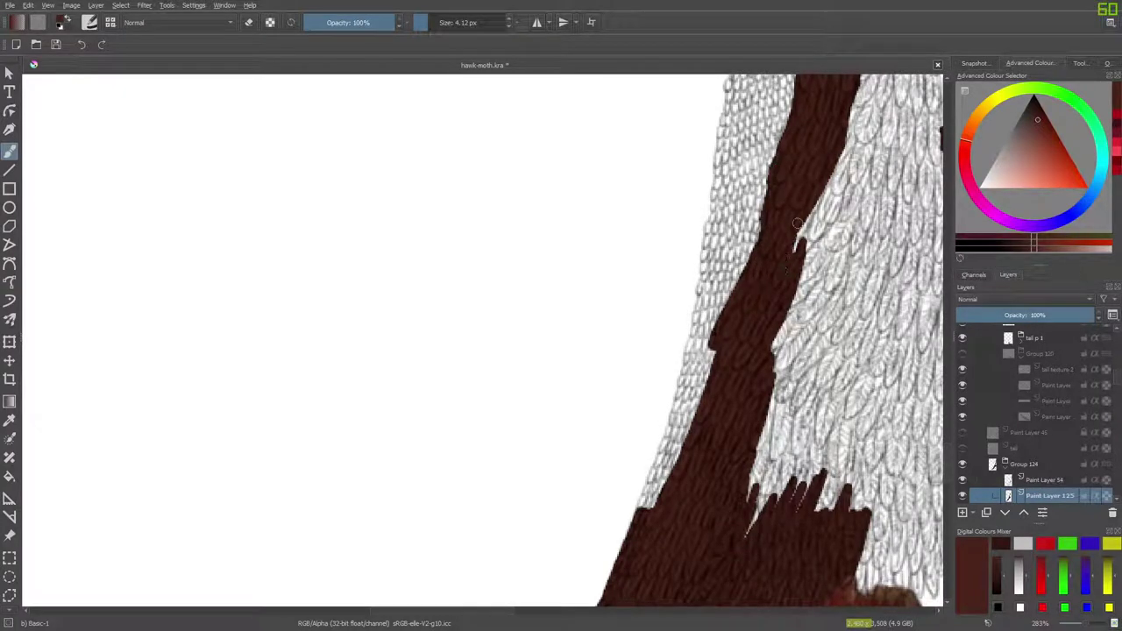
mouse_move(816, 177)
mouse_down()
mouse_move(798, 280)
mouse_move(808, 237)
mouse_move(748, 380)
mouse_move(798, 312)
mouse_move(794, 374)
mouse_up()
mouse_move(739, 451)
mouse_down()
mouse_move(784, 384)
mouse_move(717, 547)
mouse_move(765, 513)
mouse_move(739, 557)
mouse_move(812, 493)
mouse_move(803, 521)
mouse_up()
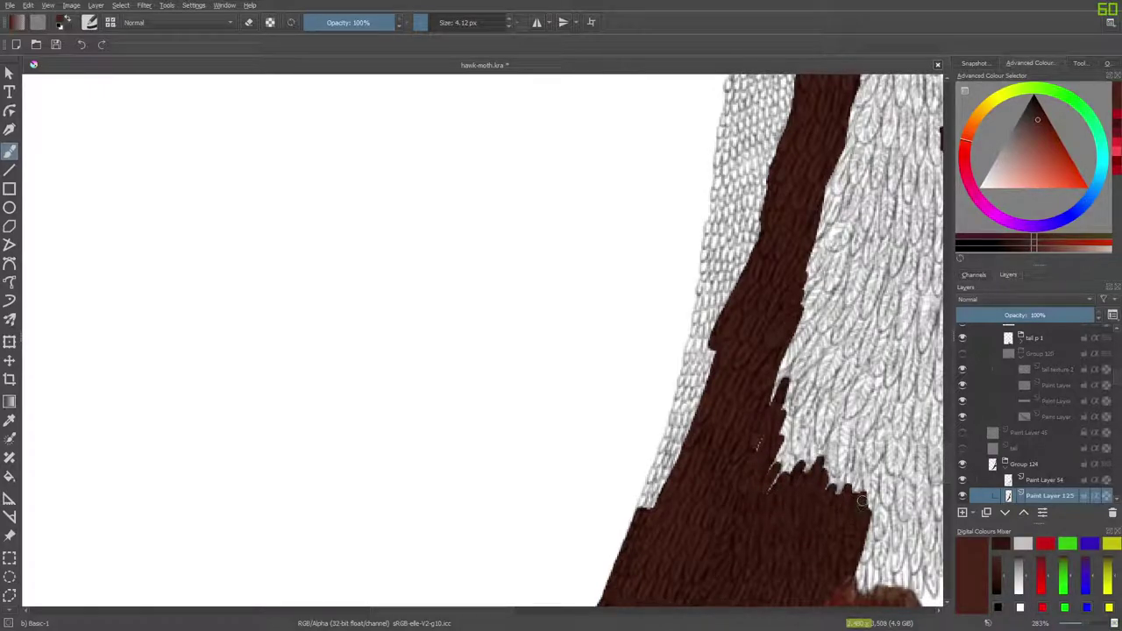
Compare the fill with Group 124 hidden and shown, and erase the dark brown overlapping the body feathers using the 50 px Eraser Circle.
click(962, 464)
click(962, 464)
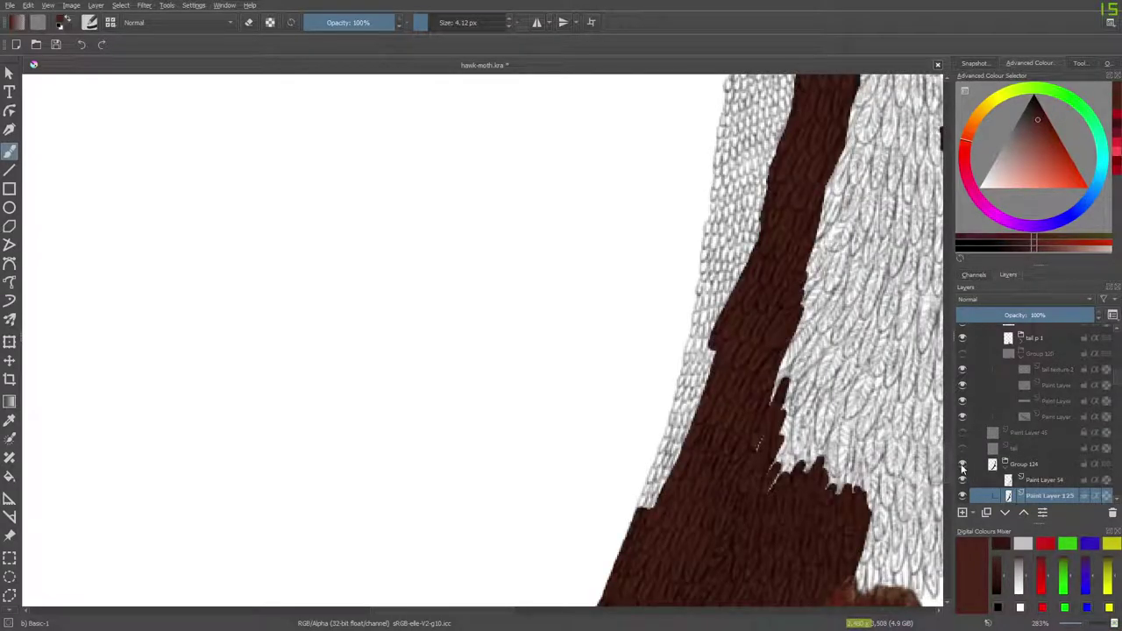
click(962, 464)
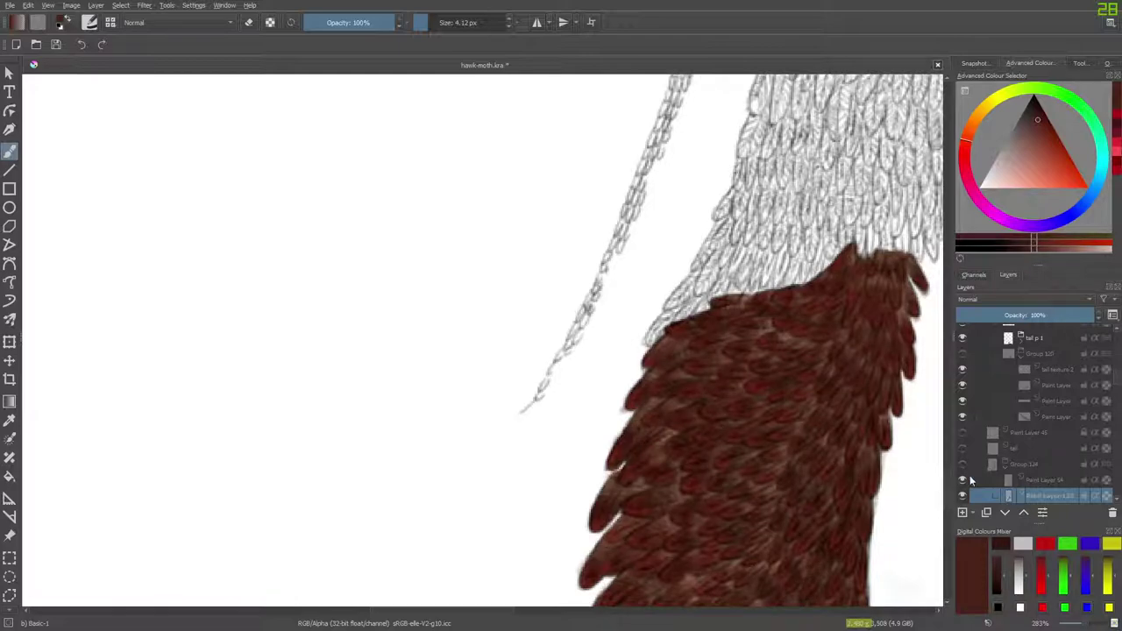
click(963, 463)
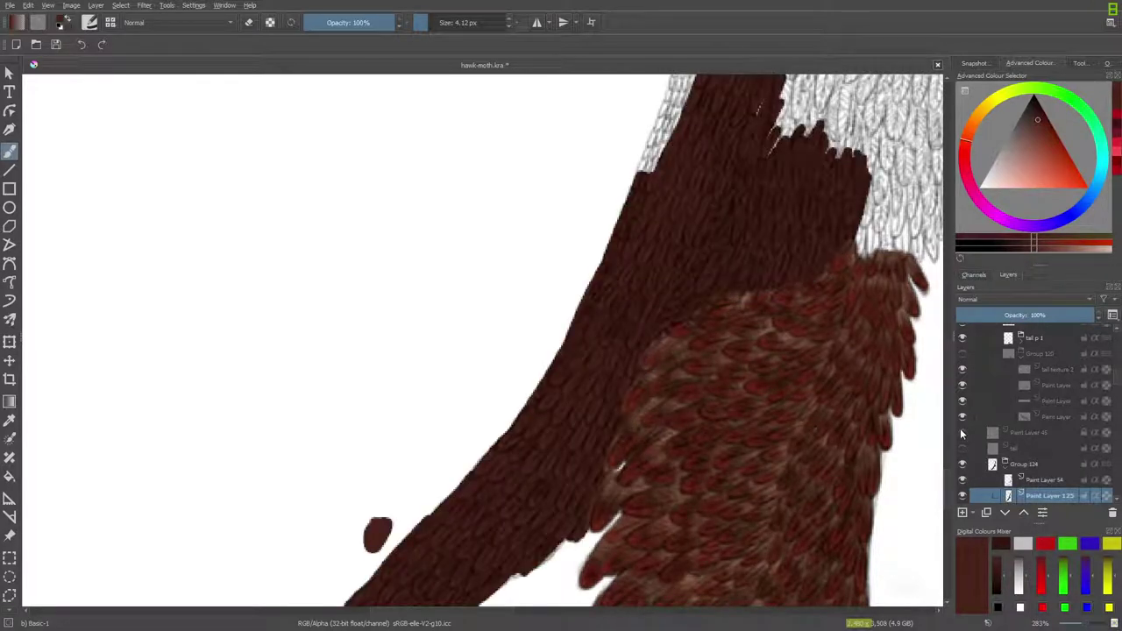
key(/)
mouse_move(830, 154)
mouse_down()
mouse_move(829, 201)
mouse_move(823, 276)
mouse_move(804, 211)
mouse_move(810, 139)
mouse_move(778, 179)
mouse_move(744, 263)
mouse_move(797, 116)
mouse_move(751, 254)
mouse_move(716, 313)
mouse_up()
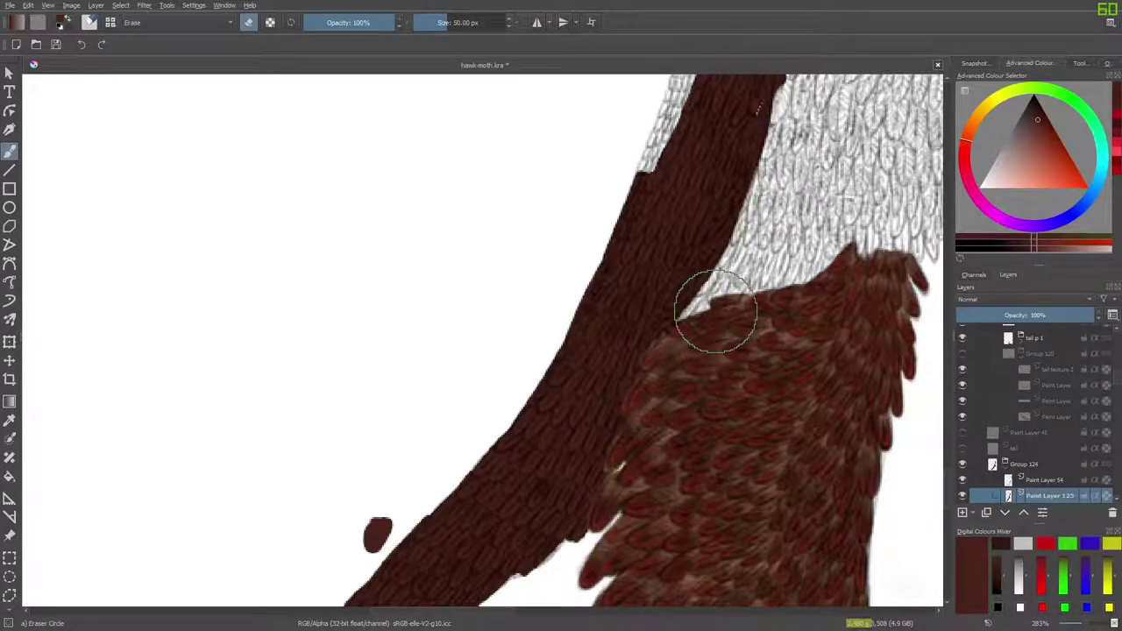
key(/)
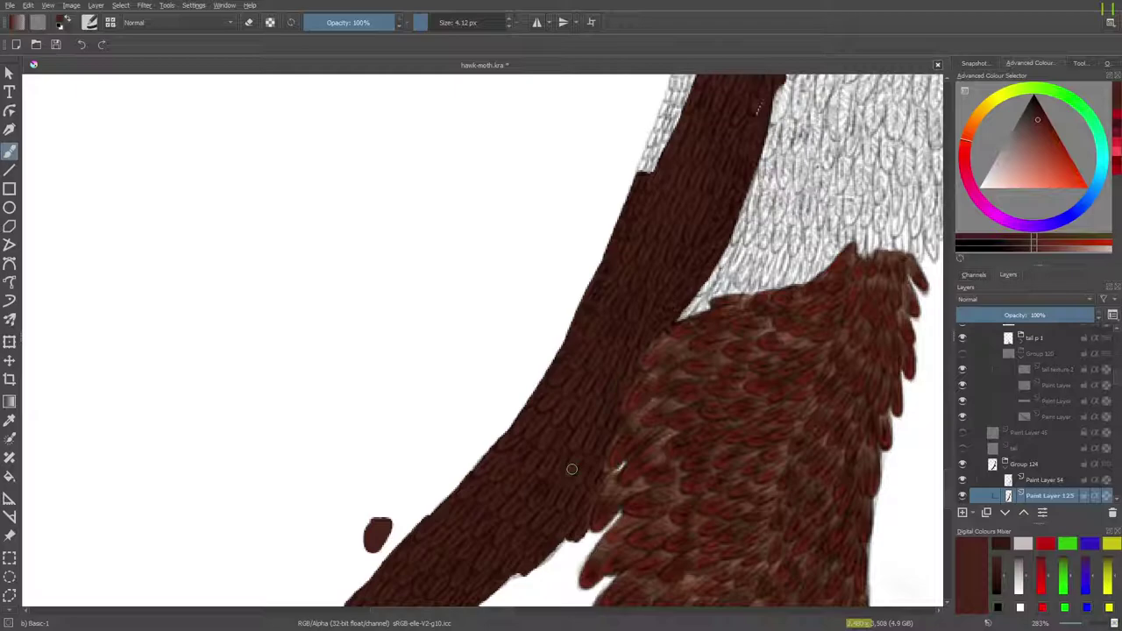
Trim the dark brown fill along the section's outer edge with the Eraser Circle and return to the Basic-1 brush.
key(/)
mouse_move(608, 158)
mouse_down()
mouse_move(611, 199)
mouse_move(631, 170)
mouse_move(628, 190)
mouse_move(564, 301)
mouse_move(577, 294)
mouse_up()
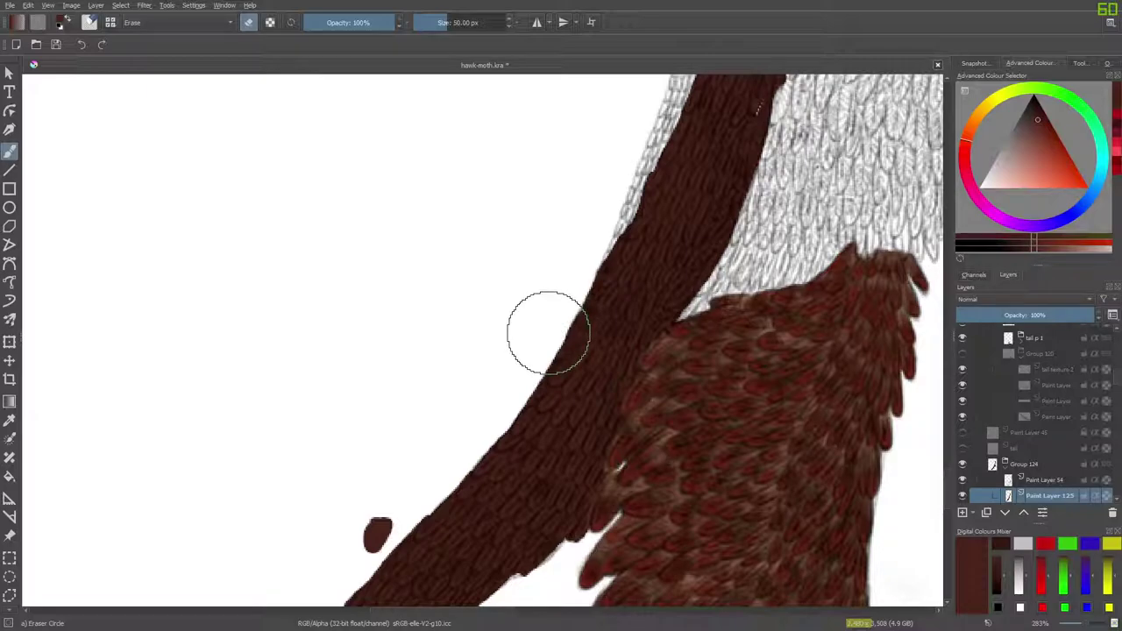
key(/)
Erase the red patch from the pointed section's lower edge on Paint Layer 126 and return to the paint brush.
scroll(938, 427, down, 6)
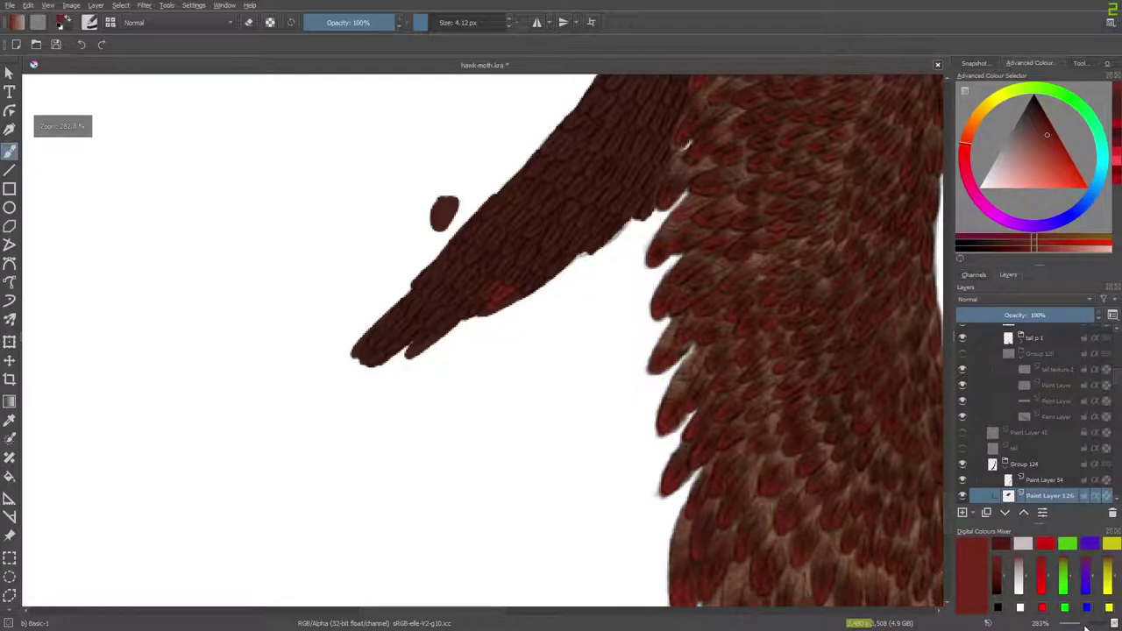
key(e)
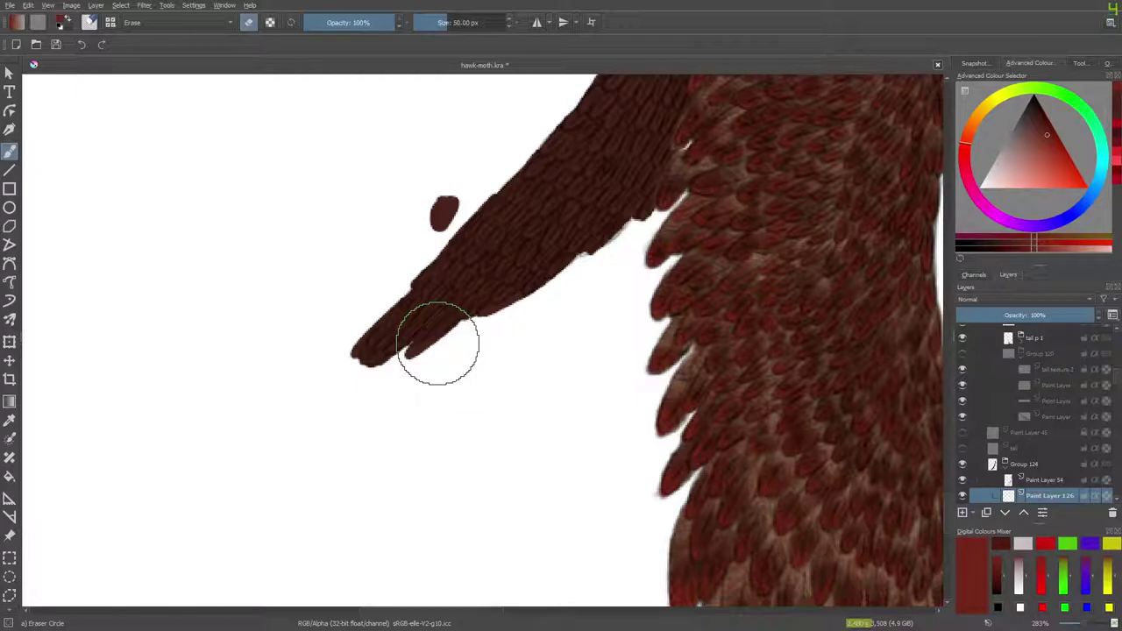
drag(469, 614, 576, 612)
key(e)
Sample the light brown swatch beside the textured tail and reactivate the brush at the pointed section's tip.
click(10, 419)
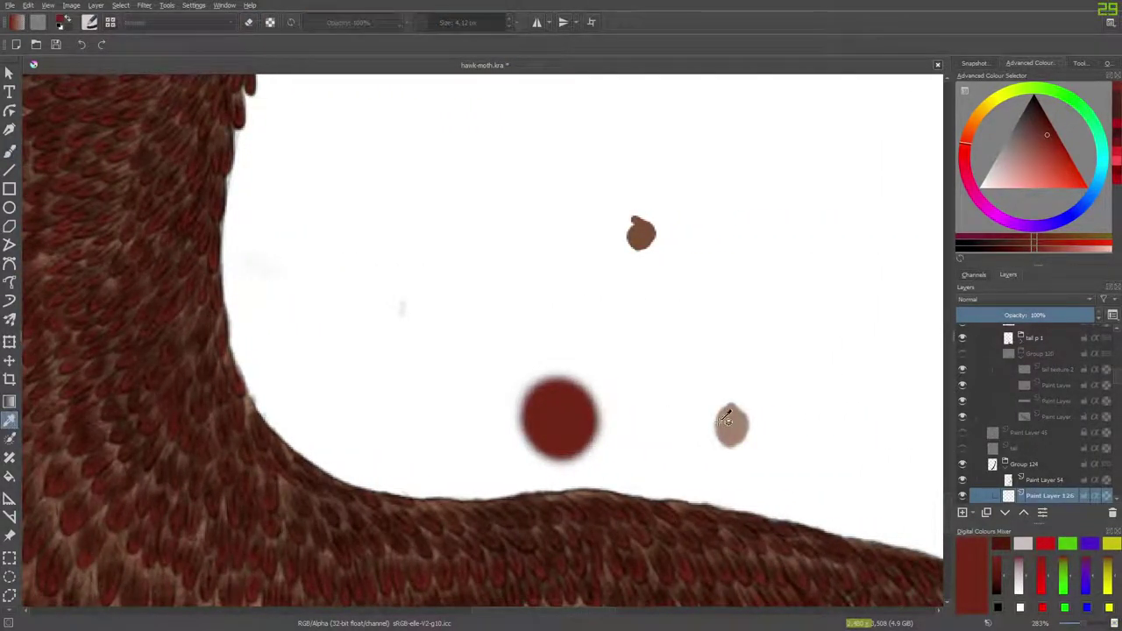
click(726, 415)
click(11, 153)
mouse_move(542, 618)
mouse_down()
mouse_move(438, 612)
mouse_move(447, 603)
mouse_up()
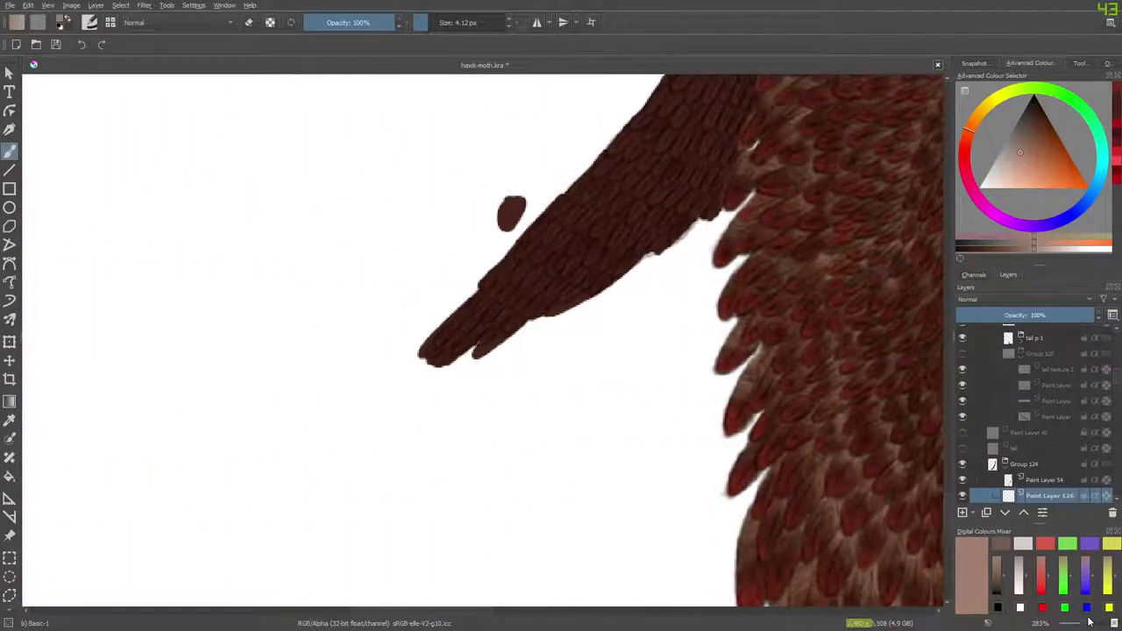
drag(1086, 623, 1093, 623)
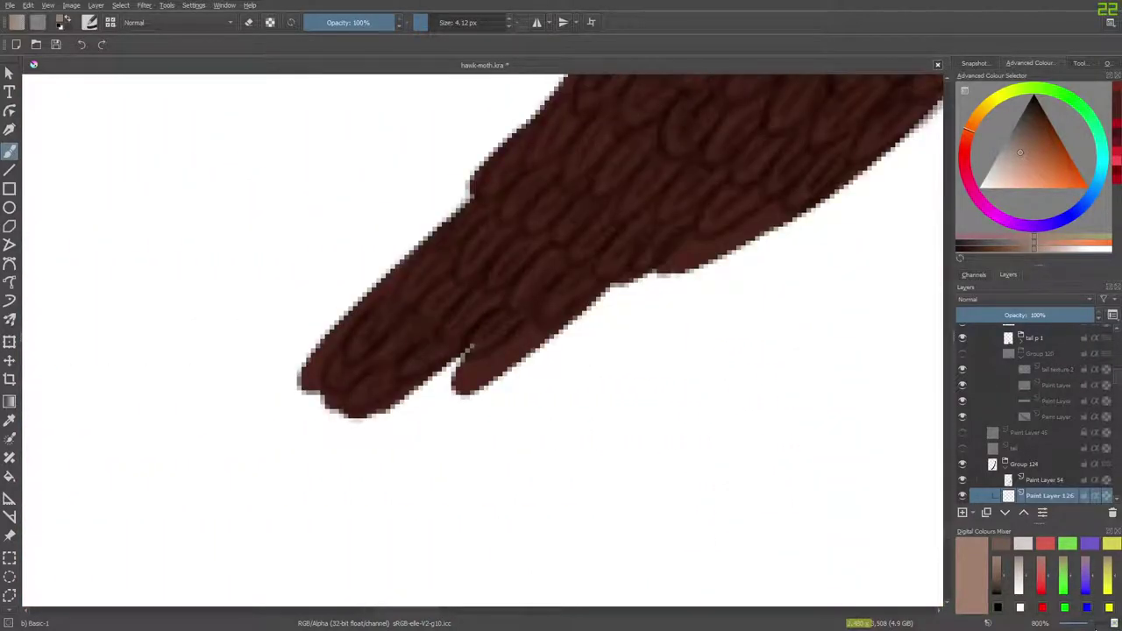
drag(513, 317, 509, 318)
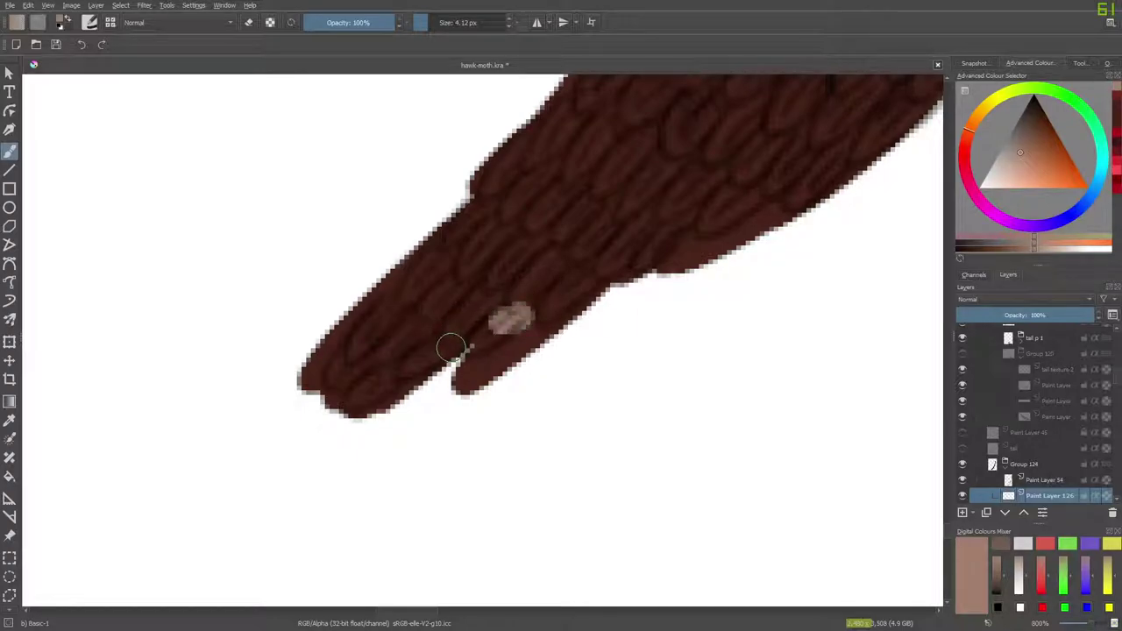
key(e)
click(506, 313)
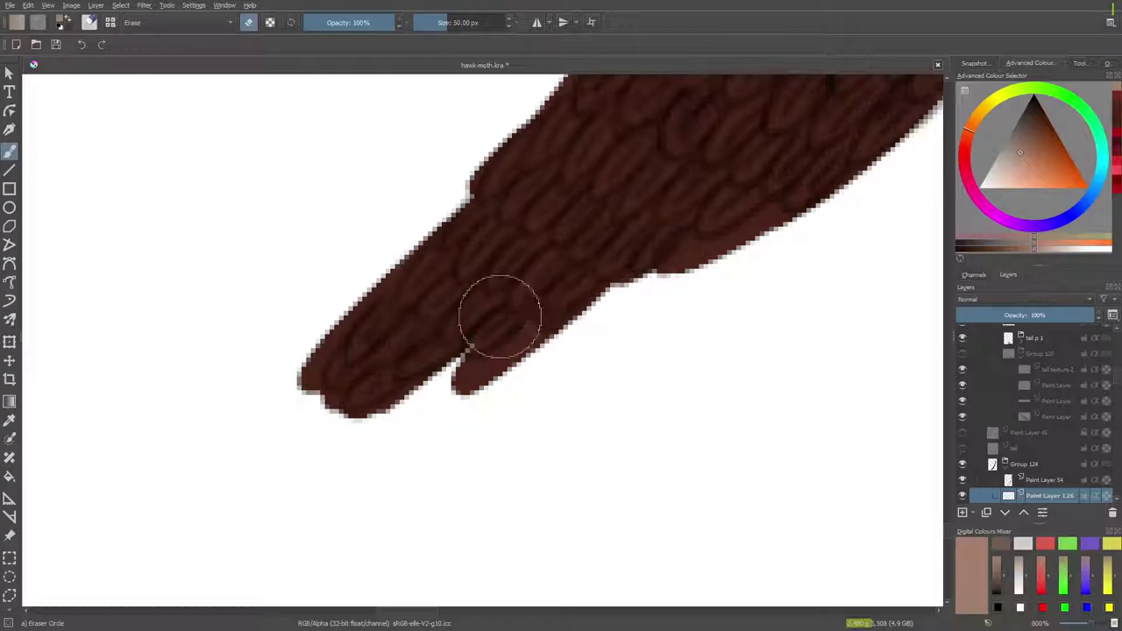
key(e)
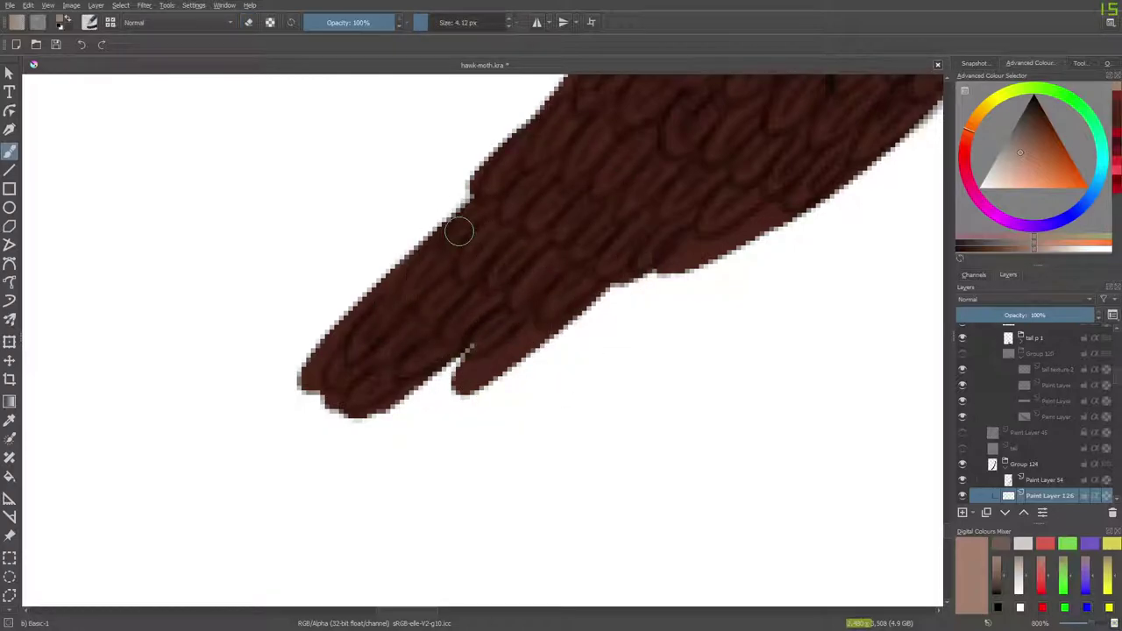
Set the Basic-1 brush size to 2.11 px.
click(425, 22)
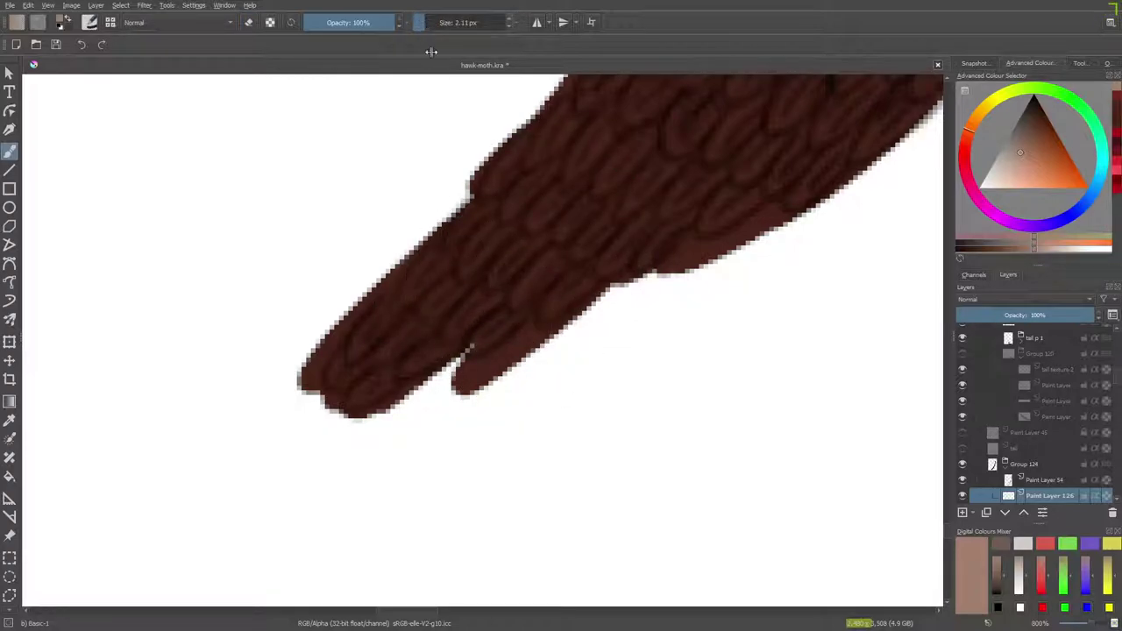
Paint rows of short light brown feather-edge strokes across the narrow tip and lower part of the pointed section on Paint Layer 126.
mouse_move(515, 318)
mouse_down()
mouse_move(496, 321)
mouse_move(478, 294)
mouse_move(448, 282)
mouse_move(445, 248)
mouse_up()
mouse_move(502, 204)
mouse_down()
mouse_move(482, 201)
mouse_move(512, 226)
mouse_move(503, 233)
mouse_move(552, 247)
mouse_move(579, 274)
mouse_move(594, 264)
mouse_up()
drag(536, 179, 559, 163)
drag(525, 128, 516, 158)
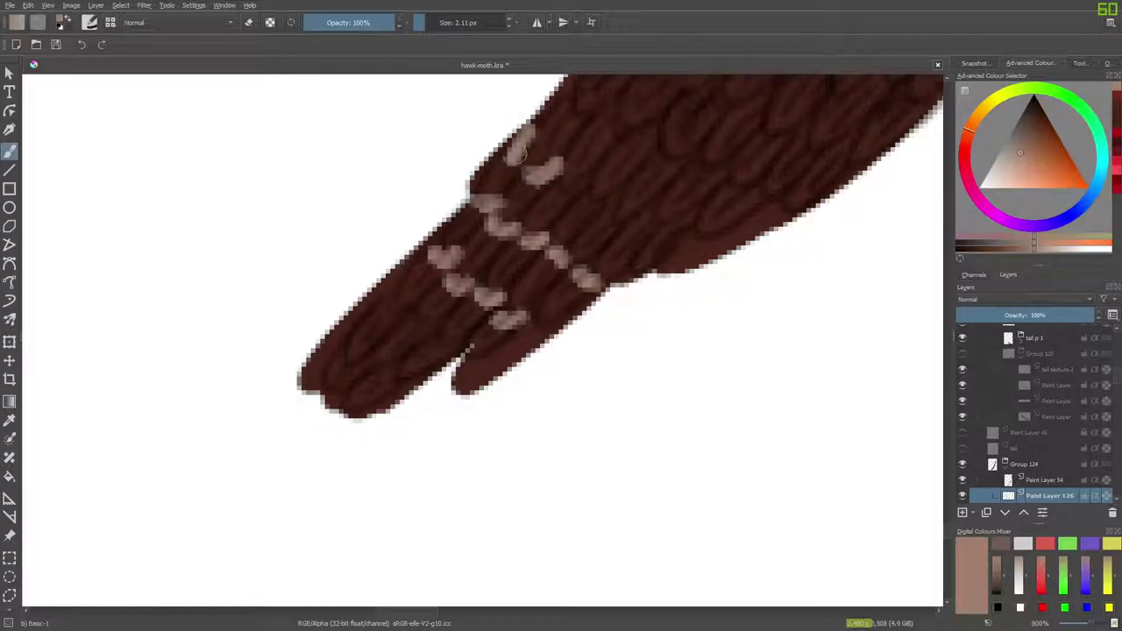
mouse_move(566, 107)
mouse_down()
mouse_move(578, 122)
mouse_move(743, 184)
mouse_move(754, 204)
mouse_up()
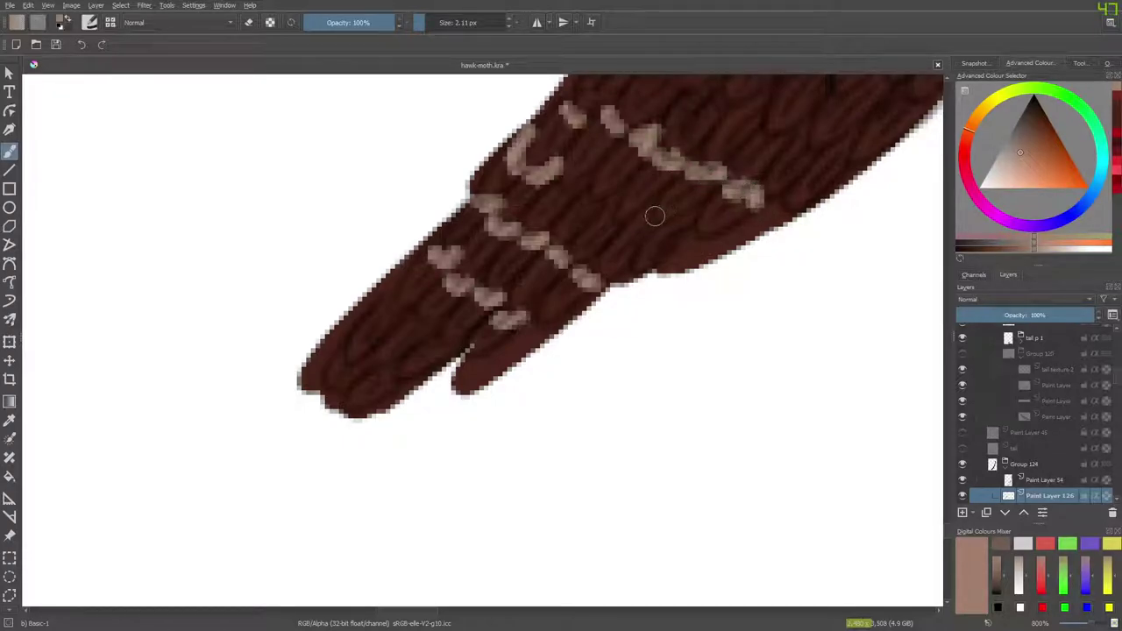
drag(688, 190, 669, 181)
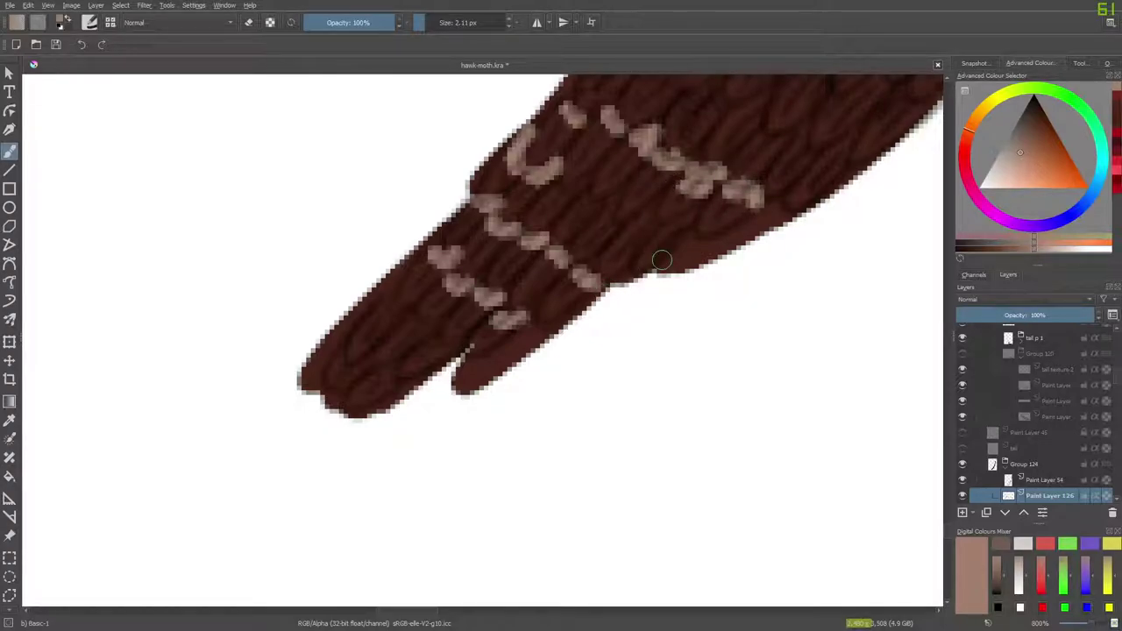
mouse_move(686, 222)
mouse_down()
mouse_move(666, 228)
mouse_move(646, 216)
mouse_move(649, 227)
mouse_move(558, 176)
mouse_up()
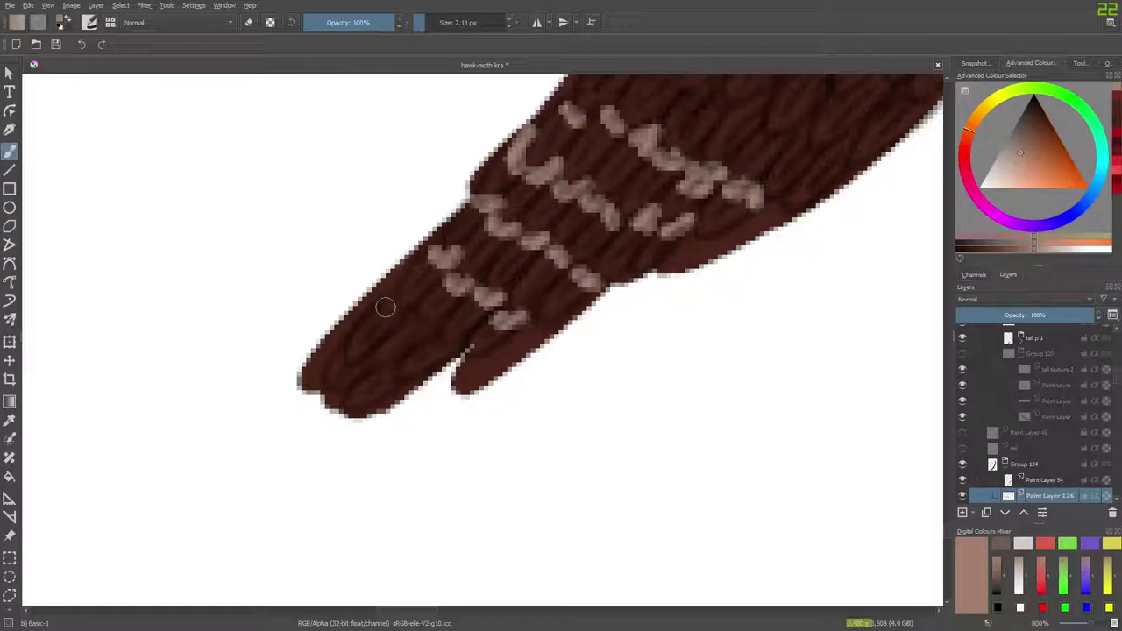
mouse_move(387, 302)
mouse_down()
mouse_move(410, 332)
mouse_move(416, 319)
mouse_move(424, 329)
mouse_move(403, 354)
mouse_move(429, 340)
mouse_up()
mouse_move(343, 371)
mouse_down()
mouse_move(349, 358)
mouse_move(392, 375)
mouse_up()
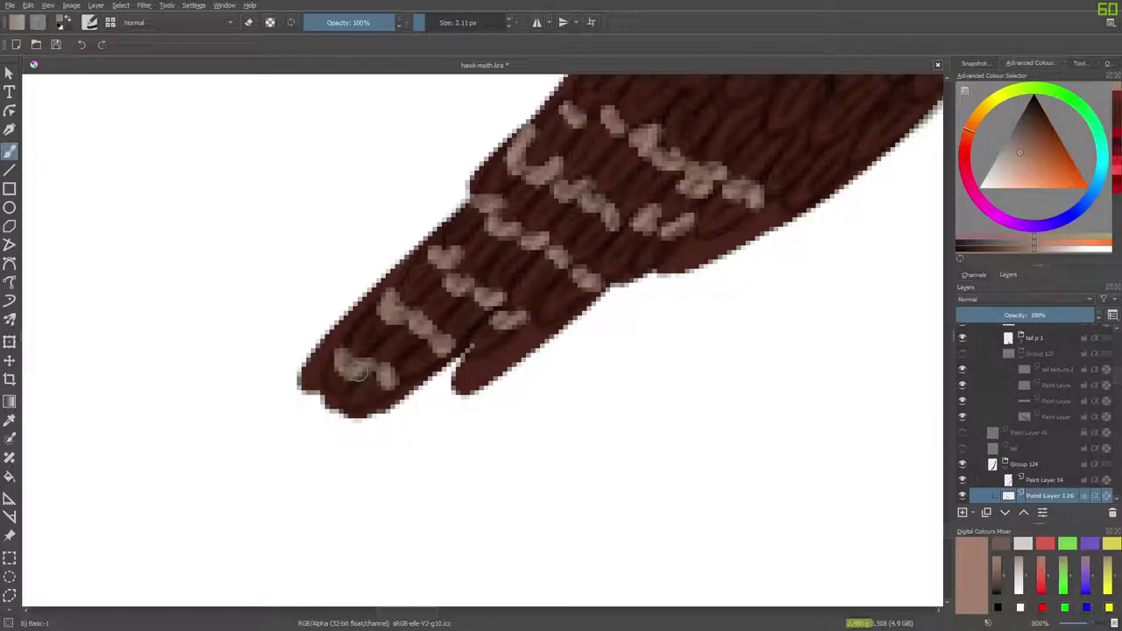
Continue the light brown feather-edge rows up the pointed section's wider part, as far as the notch in its upper edge.
scroll(933, 499, up, 8)
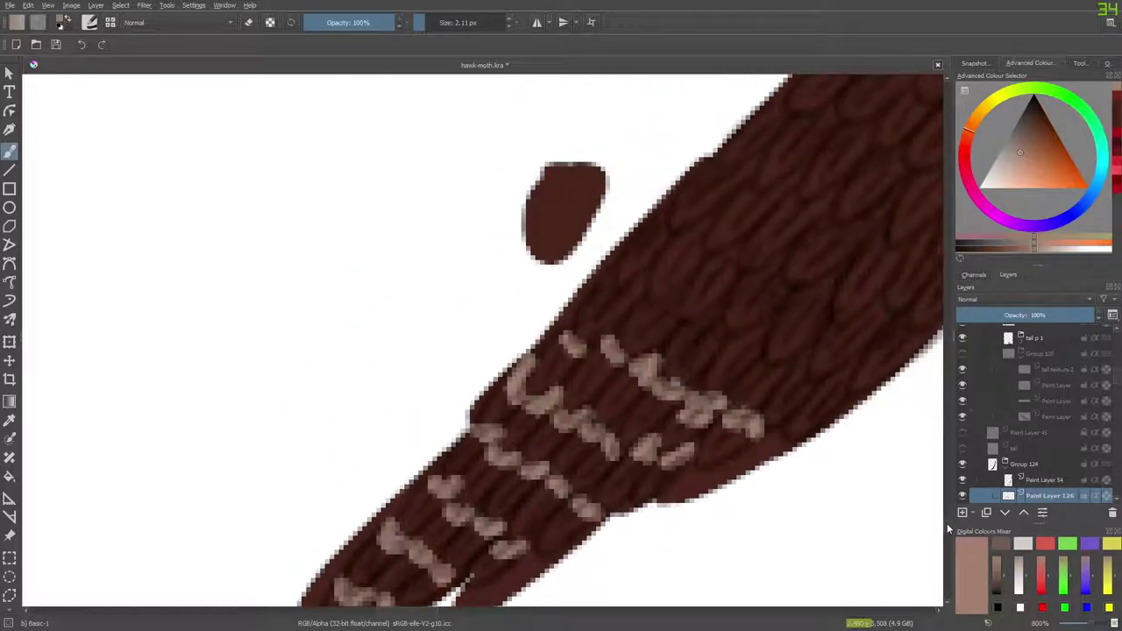
scroll(422, 619, right, 5)
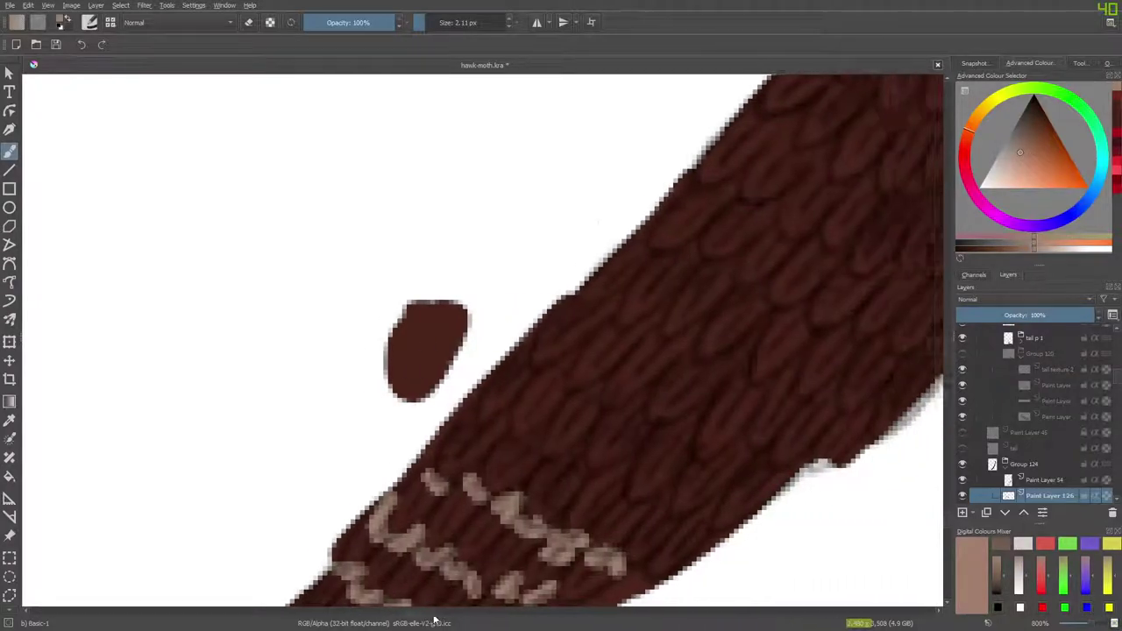
mouse_move(379, 418)
mouse_down()
mouse_move(412, 419)
mouse_move(399, 436)
mouse_move(420, 450)
mouse_move(452, 422)
mouse_move(439, 447)
mouse_move(456, 469)
mouse_move(480, 456)
mouse_move(486, 477)
mouse_move(506, 485)
mouse_move(531, 465)
mouse_move(531, 507)
mouse_move(577, 486)
mouse_move(568, 521)
mouse_move(620, 497)
mouse_up()
mouse_move(656, 439)
mouse_down()
mouse_move(640, 436)
mouse_move(693, 481)
mouse_up()
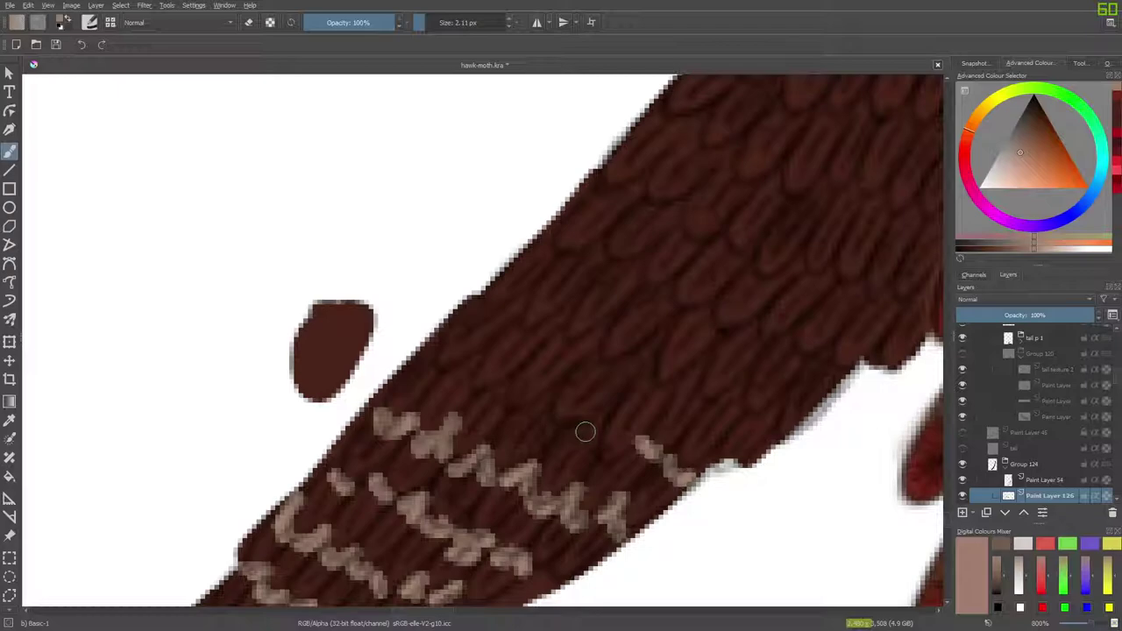
drag(606, 405, 576, 435)
mouse_move(626, 369)
mouse_down()
mouse_move(666, 333)
mouse_move(601, 361)
mouse_up()
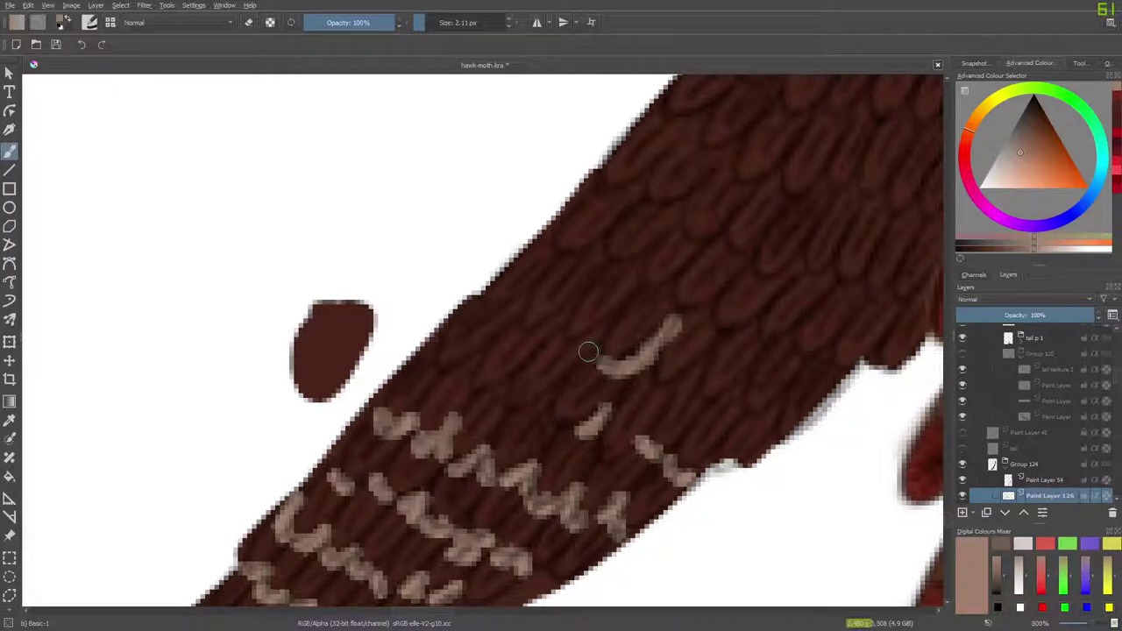
drag(605, 322, 561, 347)
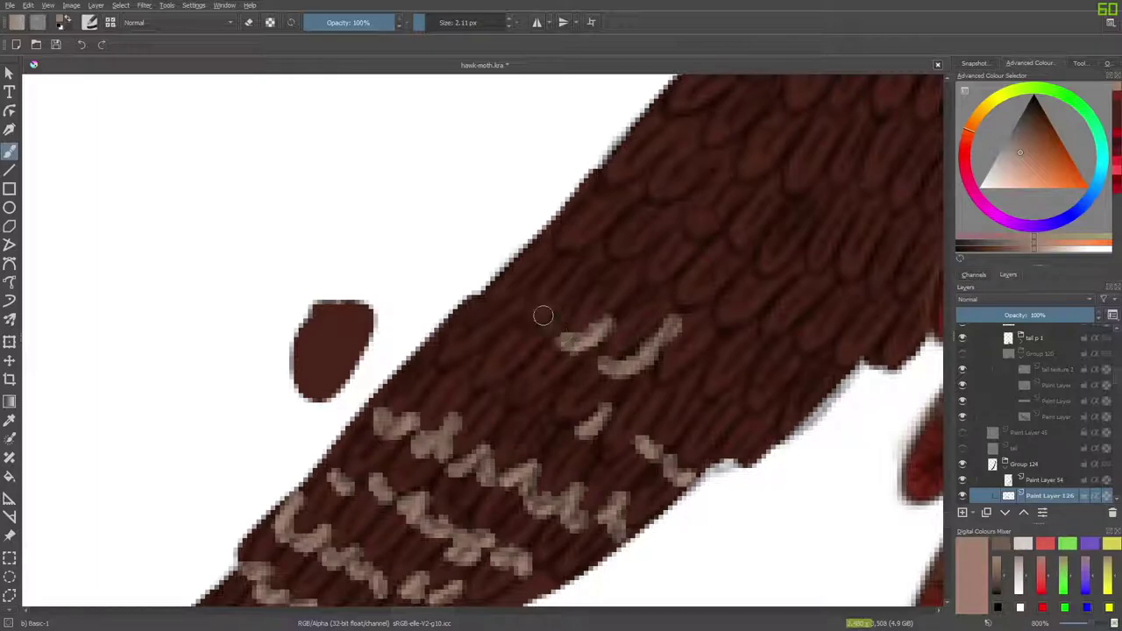
mouse_move(572, 305)
mouse_down()
mouse_move(533, 331)
mouse_move(482, 308)
mouse_move(458, 317)
mouse_up()
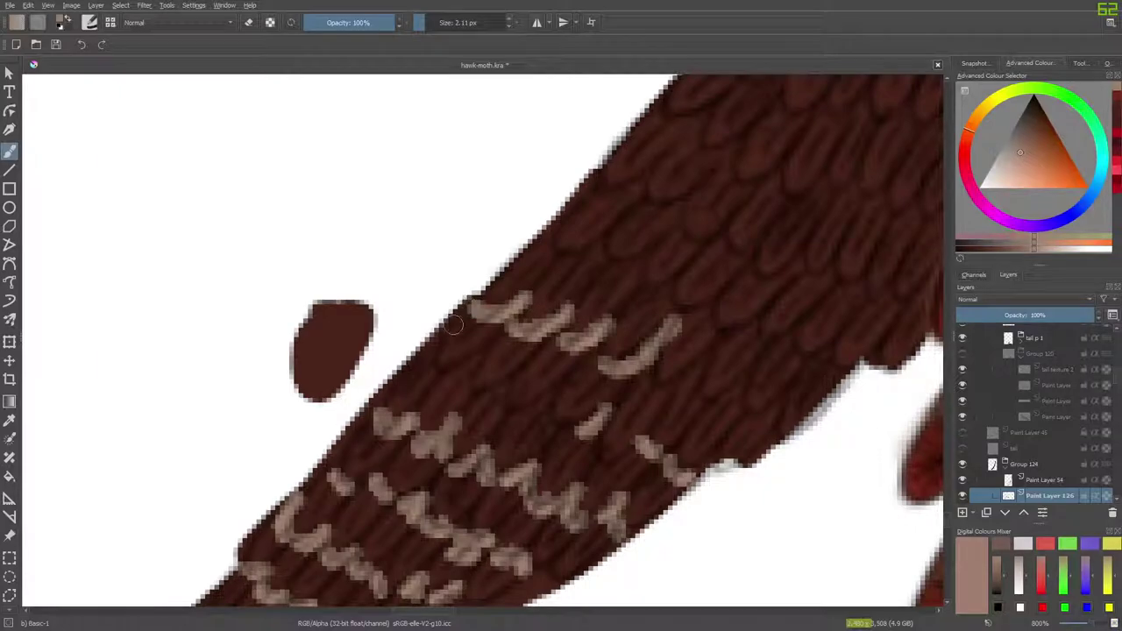
mouse_move(427, 355)
mouse_down()
mouse_move(464, 368)
mouse_move(480, 402)
mouse_move(547, 403)
mouse_move(552, 424)
mouse_move(587, 445)
mouse_up()
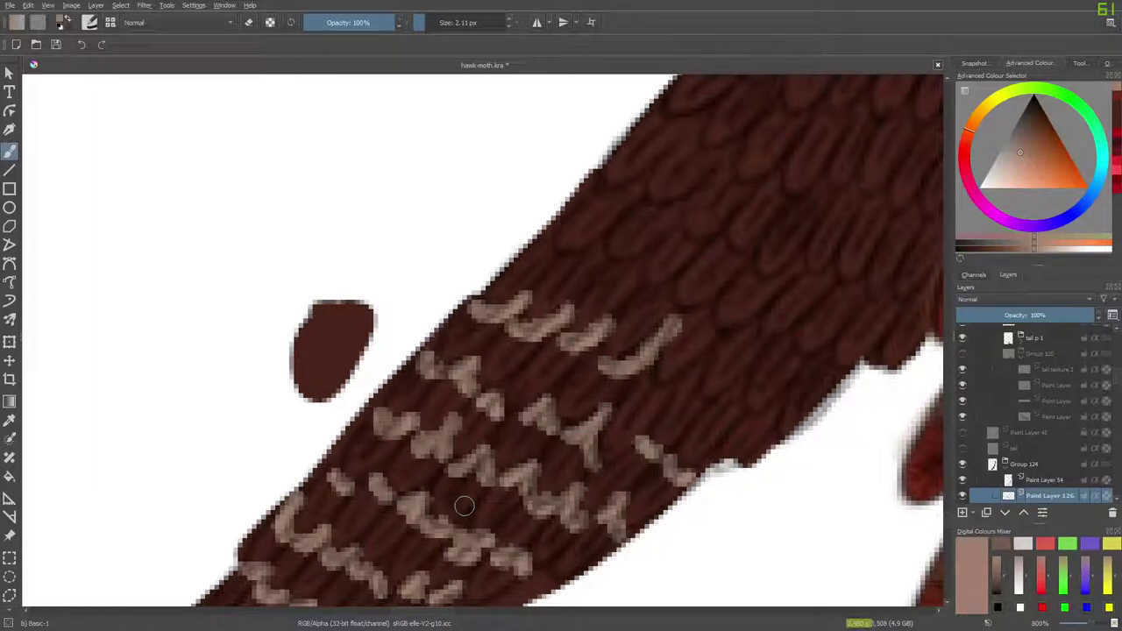
Switch to the Blender Basic brush and set its size to 5.19 px.
right_click(341, 390)
click(218, 290)
click(90, 22)
click(191, 259)
right_click(52, 199)
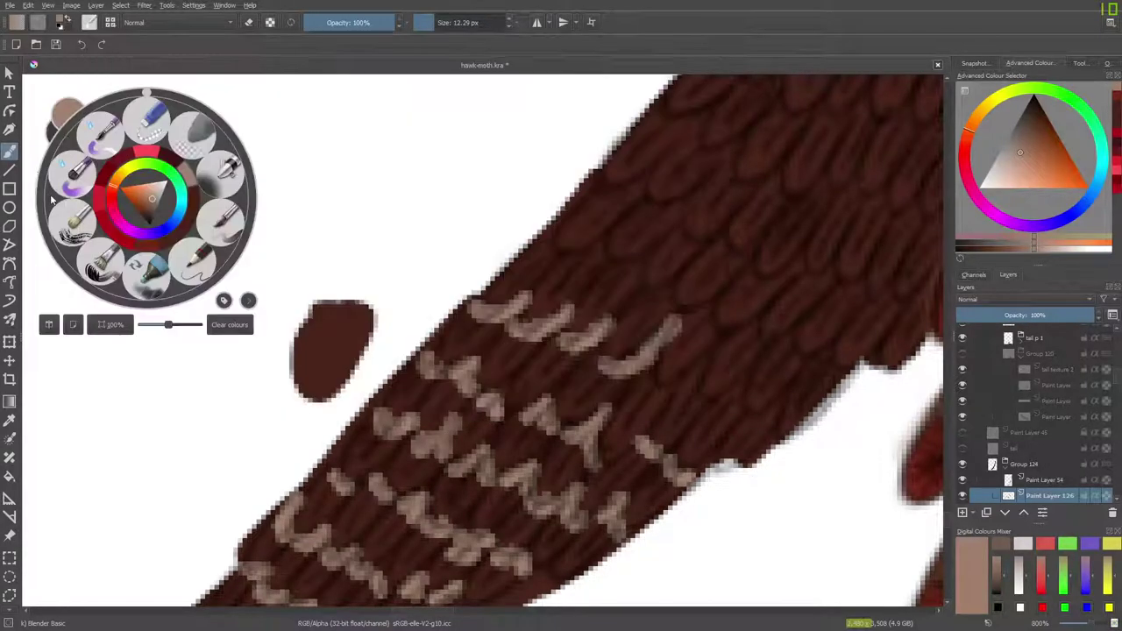
click(420, 344)
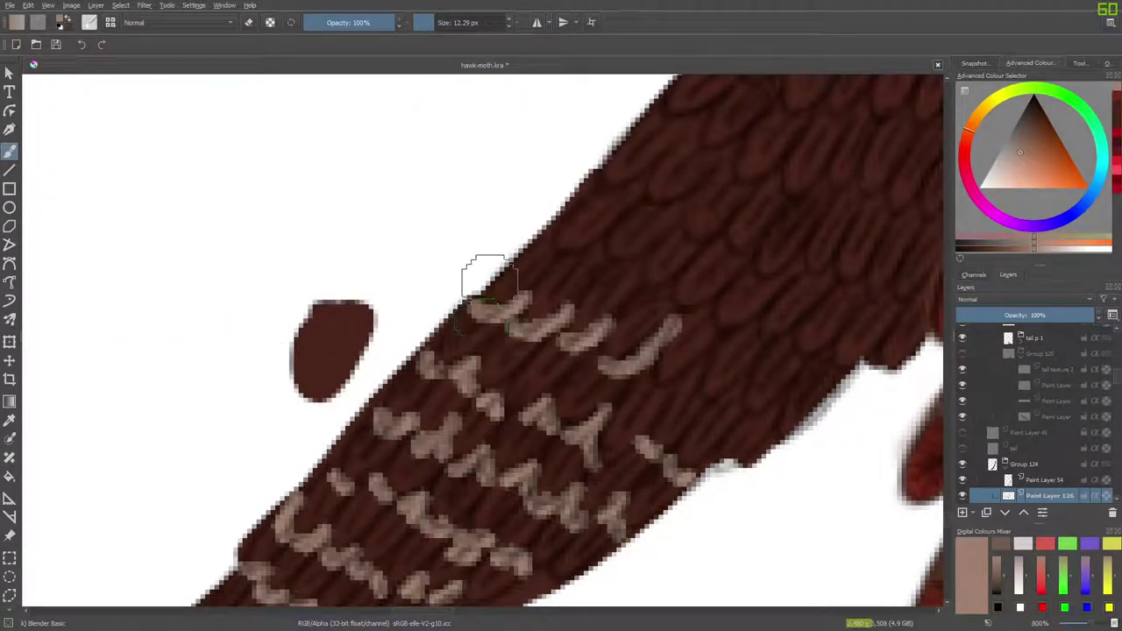
click(428, 22)
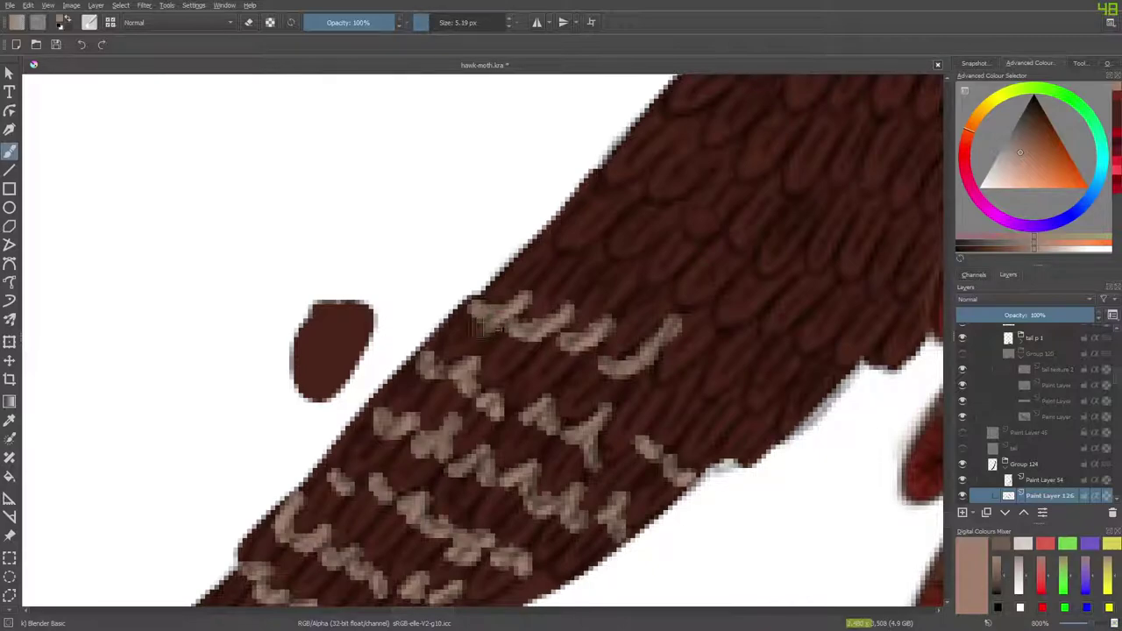
Smudge the light brown rows on the section's wider part down along the feathers to fade them into the dark base.
mouse_move(474, 328)
mouse_down()
mouse_move(551, 359)
mouse_move(561, 343)
mouse_move(547, 362)
mouse_move(572, 352)
mouse_move(545, 385)
mouse_move(591, 369)
mouse_move(588, 387)
mouse_move(607, 376)
mouse_move(605, 395)
mouse_move(647, 346)
mouse_up()
mouse_move(579, 449)
mouse_down()
mouse_move(566, 474)
mouse_move(578, 464)
mouse_move(576, 476)
mouse_move(574, 468)
mouse_move(631, 468)
mouse_move(637, 451)
mouse_move(624, 473)
mouse_move(642, 453)
mouse_move(635, 473)
mouse_move(644, 471)
mouse_move(629, 476)
mouse_move(639, 443)
mouse_move(649, 489)
mouse_move(668, 474)
mouse_move(653, 514)
mouse_up()
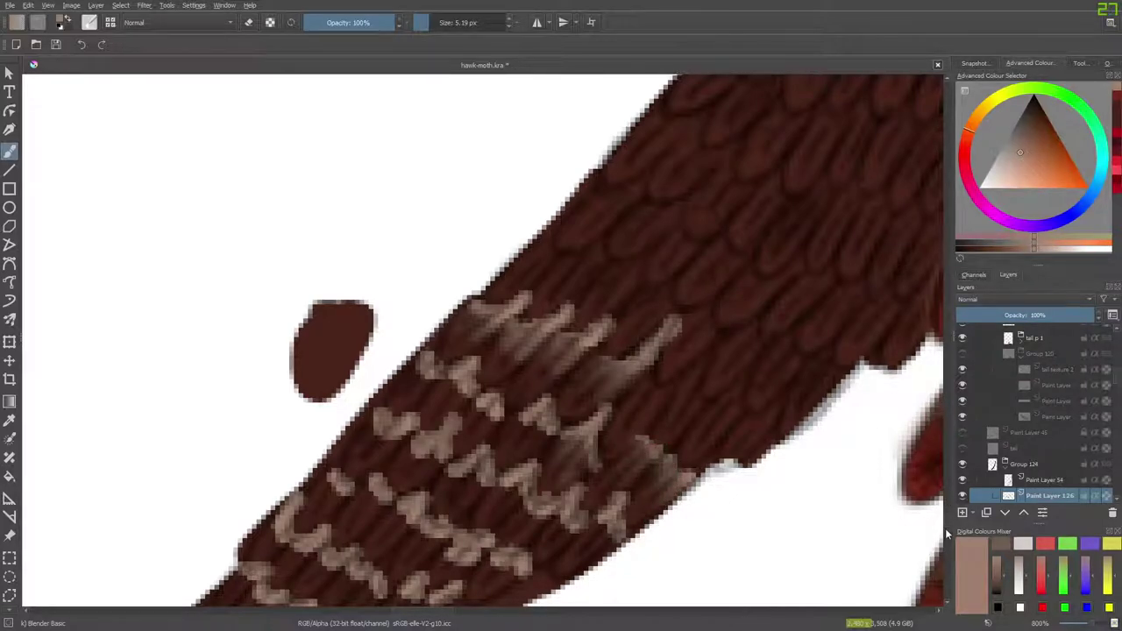
scroll(938, 526, down, 3)
mouse_move(447, 225)
mouse_down()
mouse_move(409, 222)
mouse_move(422, 207)
mouse_move(399, 247)
mouse_move(449, 221)
mouse_move(435, 246)
mouse_move(460, 232)
mouse_move(438, 257)
mouse_move(454, 247)
mouse_move(451, 273)
mouse_move(487, 250)
mouse_move(476, 288)
mouse_move(547, 261)
mouse_move(516, 304)
mouse_move(535, 288)
mouse_move(449, 342)
mouse_move(476, 320)
mouse_move(461, 337)
mouse_move(479, 326)
mouse_move(442, 335)
mouse_move(478, 350)
mouse_move(505, 329)
mouse_move(497, 341)
mouse_move(516, 337)
mouse_move(499, 356)
mouse_move(510, 347)
mouse_move(512, 366)
mouse_move(531, 355)
mouse_move(525, 374)
mouse_move(547, 360)
mouse_move(523, 384)
mouse_move(564, 365)
mouse_move(551, 386)
mouse_move(569, 374)
mouse_move(545, 403)
mouse_move(604, 372)
mouse_up()
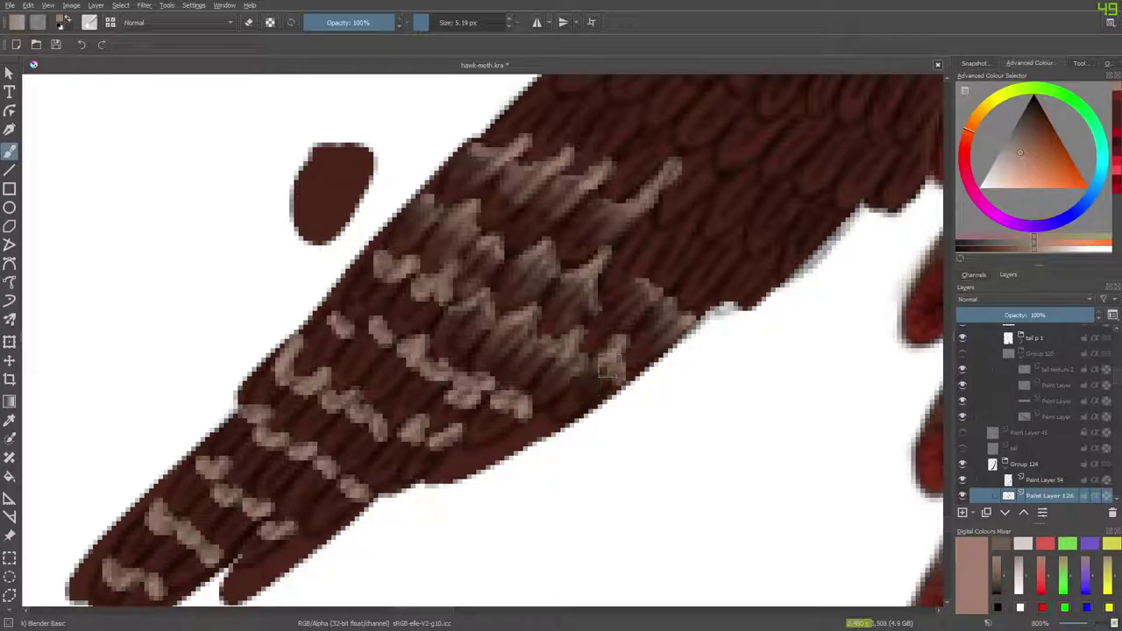
mouse_move(428, 311)
mouse_down()
mouse_move(413, 289)
mouse_move(380, 311)
mouse_move(385, 283)
mouse_move(367, 287)
mouse_move(368, 273)
mouse_move(313, 351)
mouse_up()
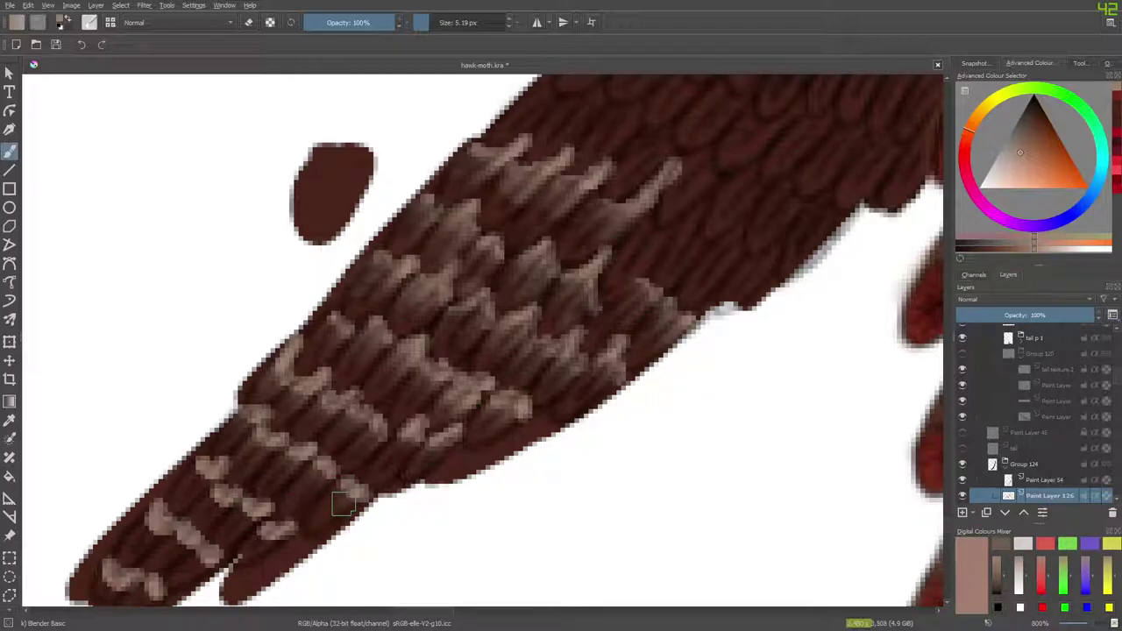
Blend the remaining light brown rows at the section's narrow tip into the dark feathers.
scroll(932, 501, down, 3)
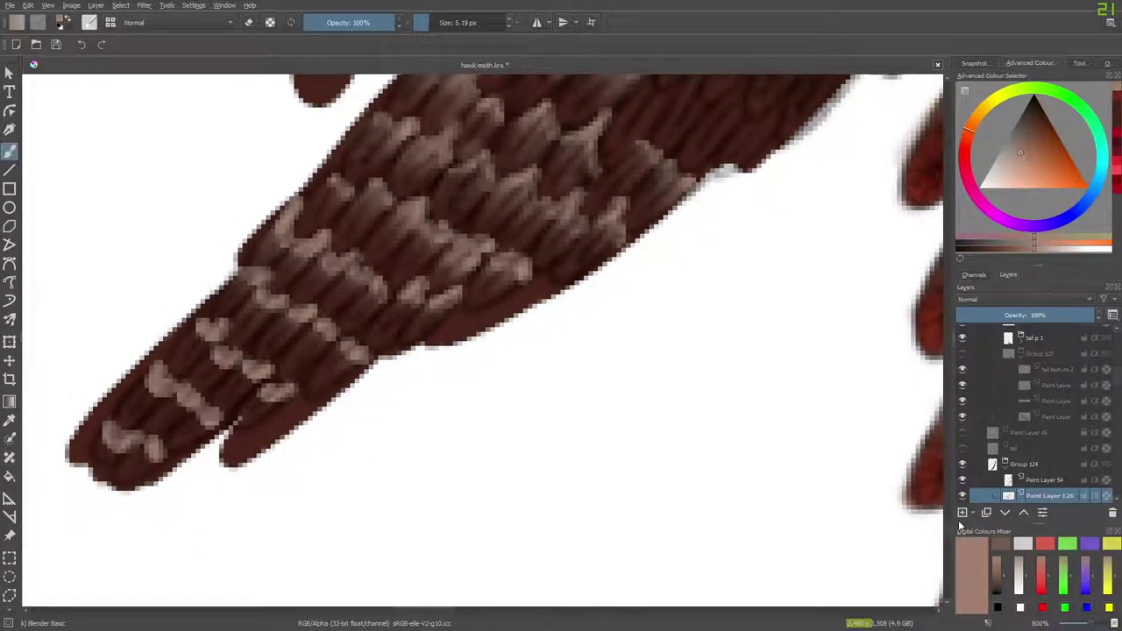
drag(446, 611, 425, 612)
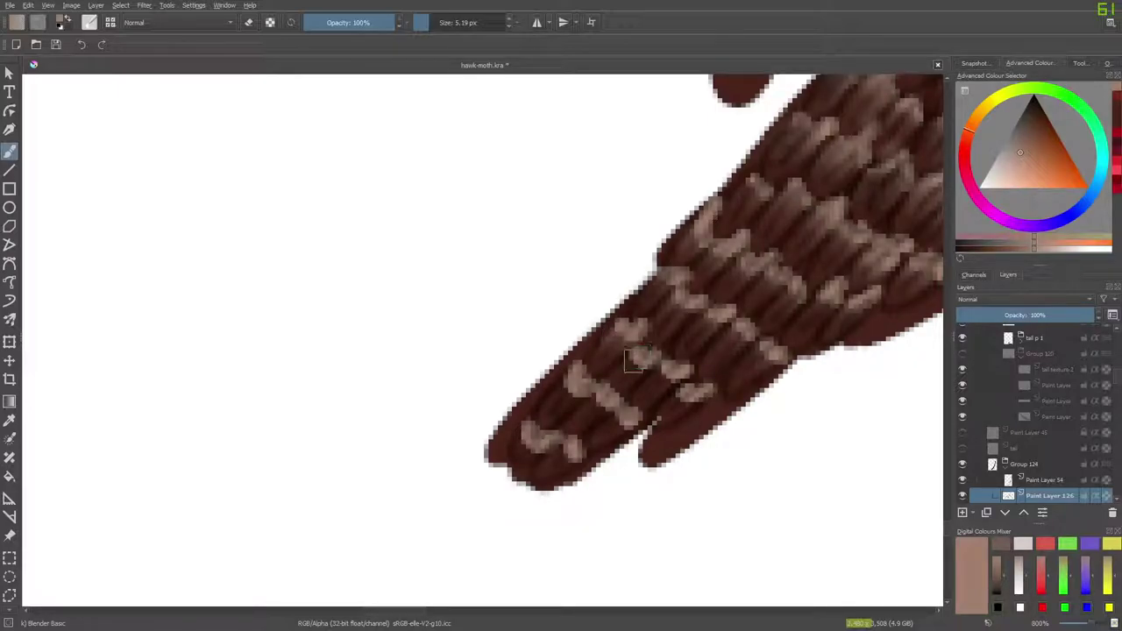
drag(690, 388, 679, 403)
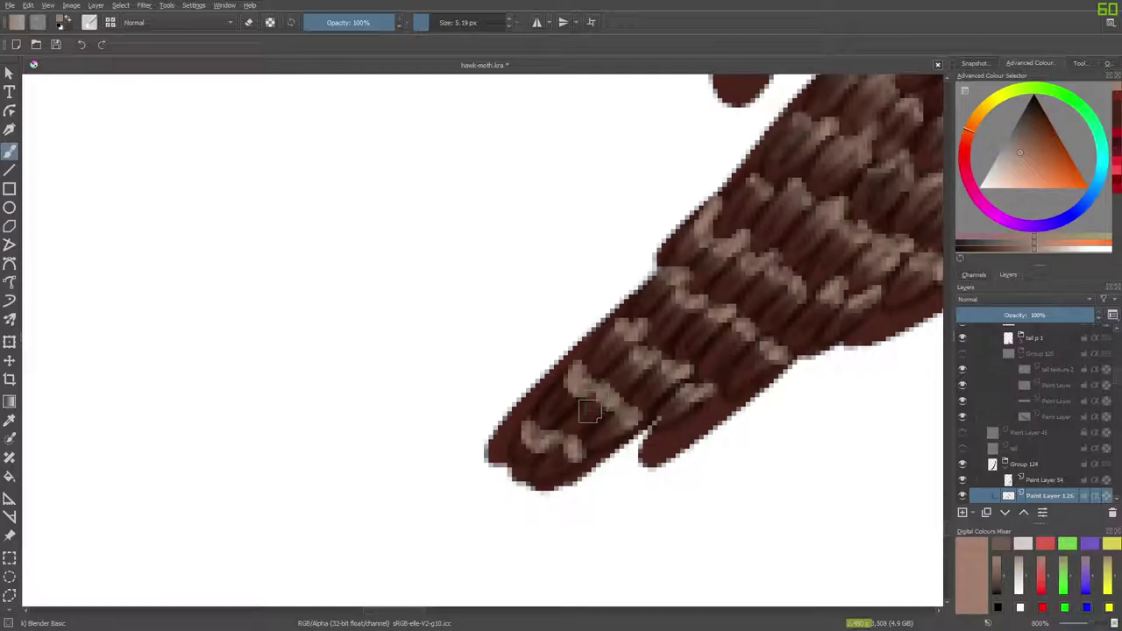
mouse_move(575, 386)
mouse_down()
mouse_move(545, 411)
mouse_move(595, 400)
mouse_move(582, 420)
mouse_move(514, 458)
mouse_move(537, 447)
mouse_move(519, 456)
mouse_move(519, 446)
mouse_move(563, 455)
mouse_move(558, 470)
mouse_move(562, 459)
mouse_move(548, 467)
mouse_move(579, 446)
mouse_move(541, 463)
mouse_up()
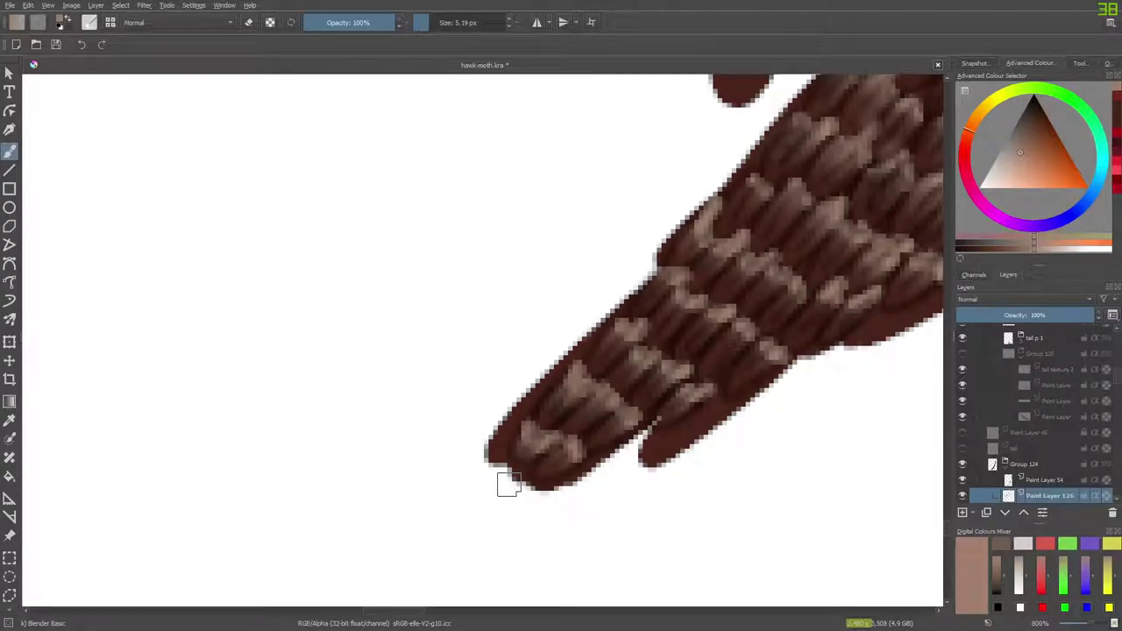
Sample a warm brown from the large body feathers beside the pointed section and reactivate the brush.
drag(1094, 624, 1085, 629)
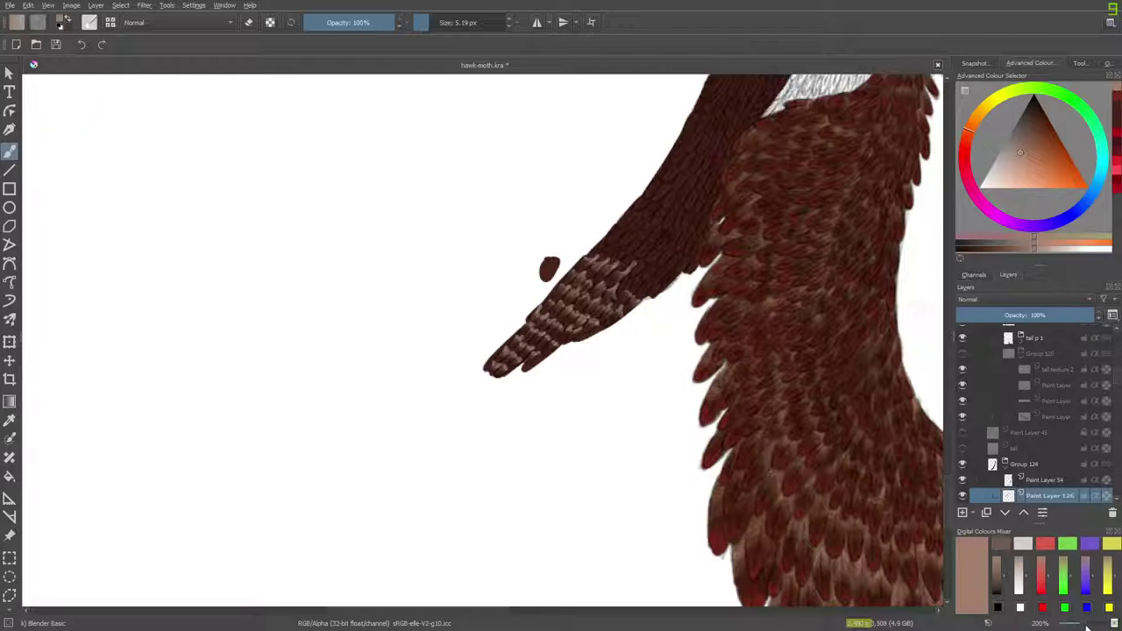
drag(481, 615, 541, 619)
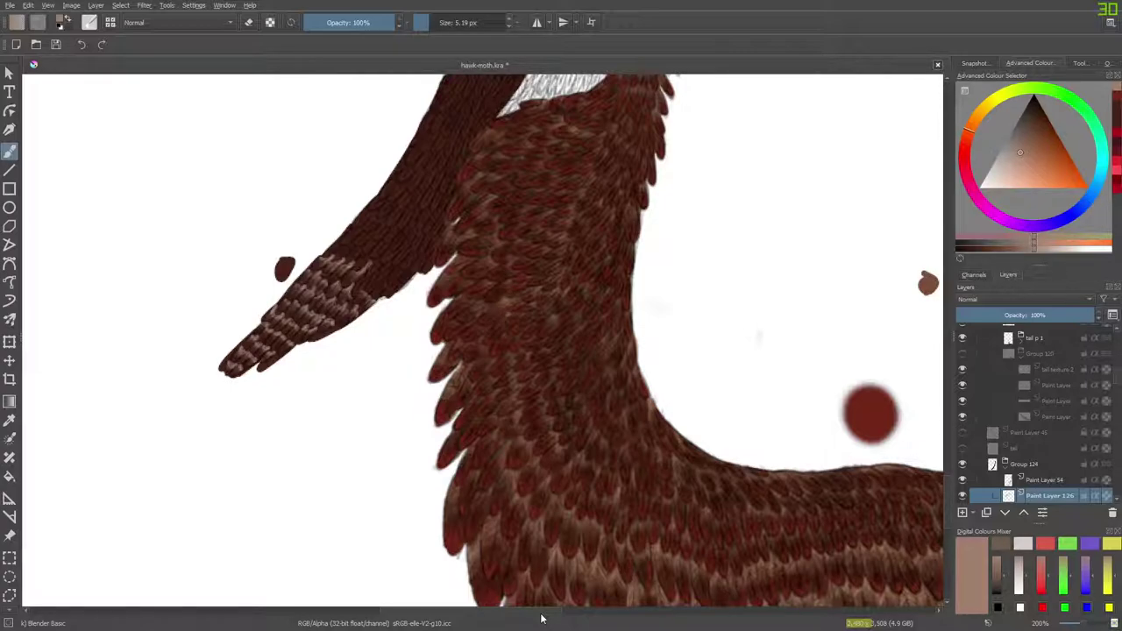
key(p)
click(520, 495)
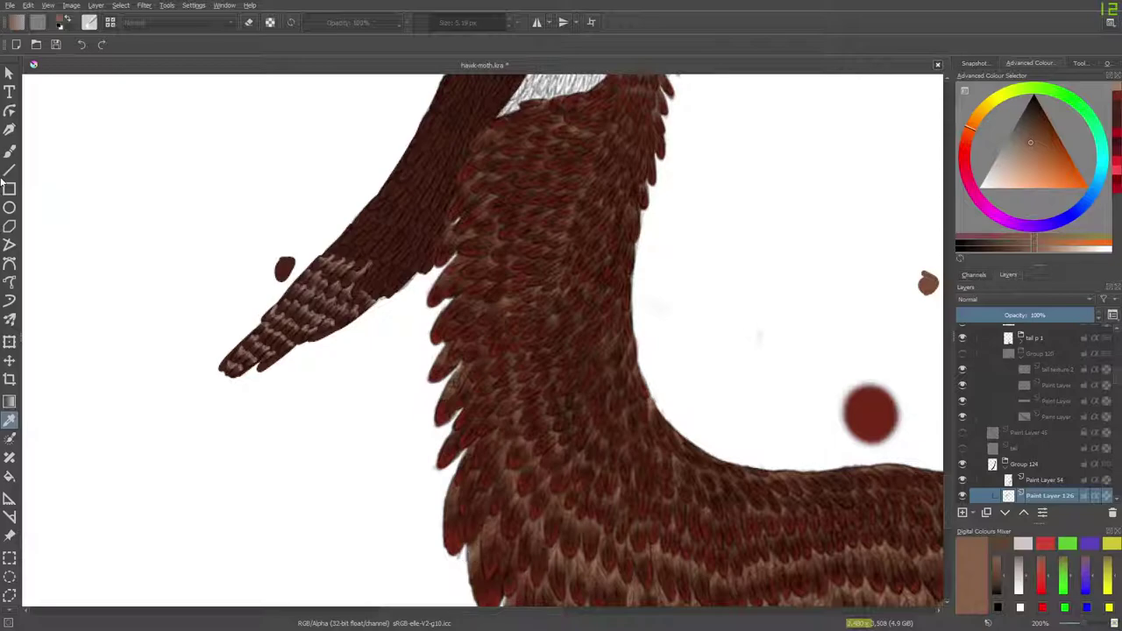
click(10, 149)
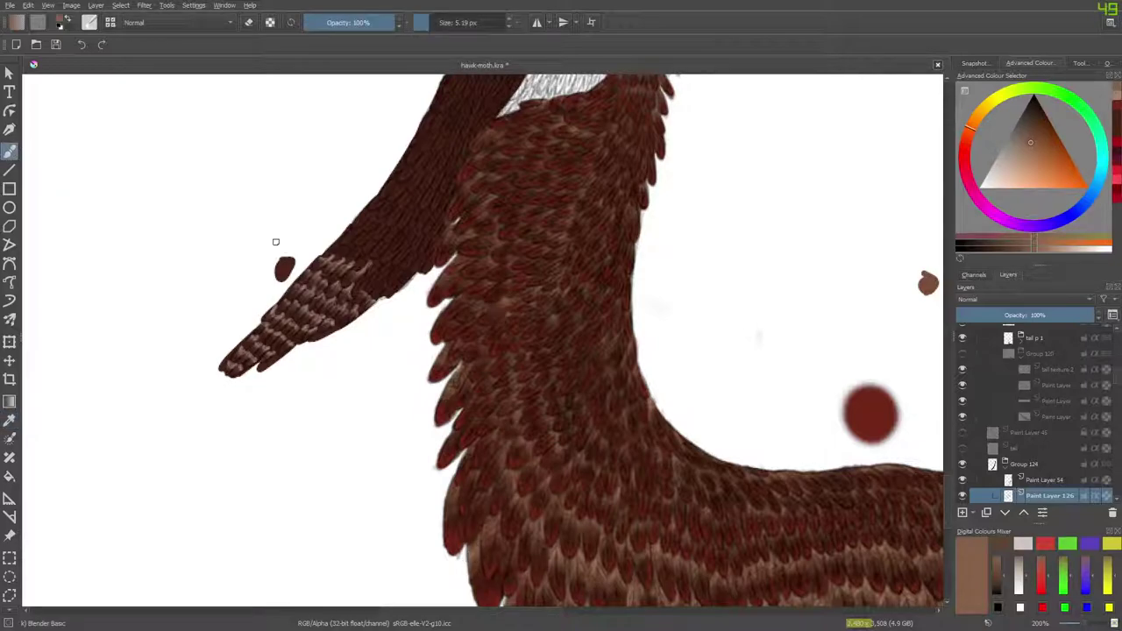
Switch to the Basic-1 brush and dab a warm brown swatch on the blank canvas above the pointed section.
click(89, 23)
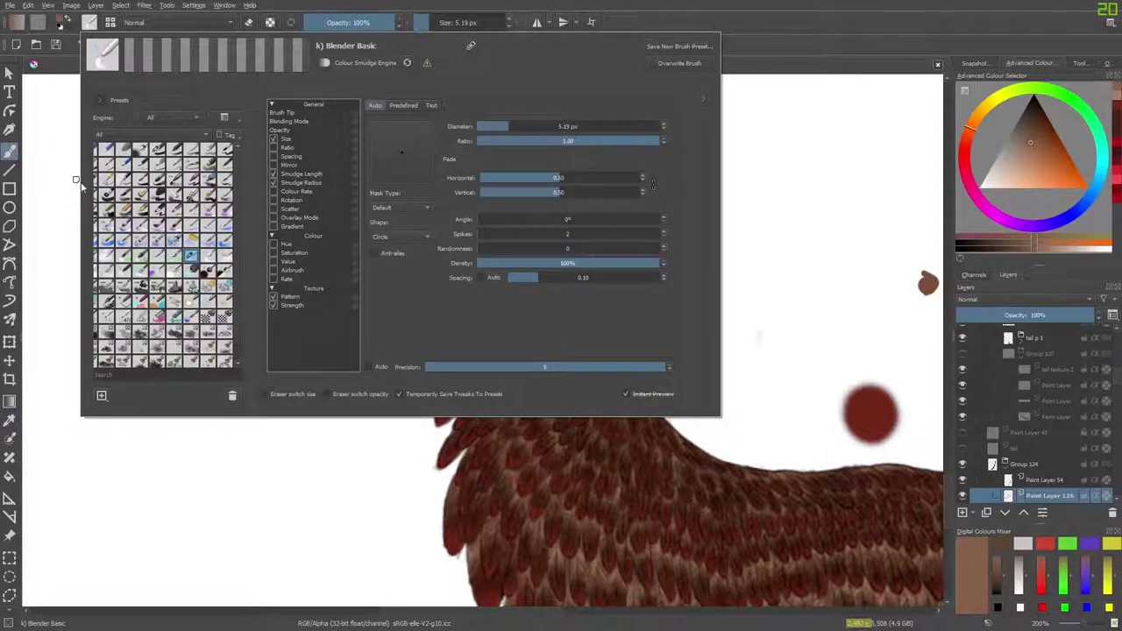
click(162, 158)
right_click(146, 197)
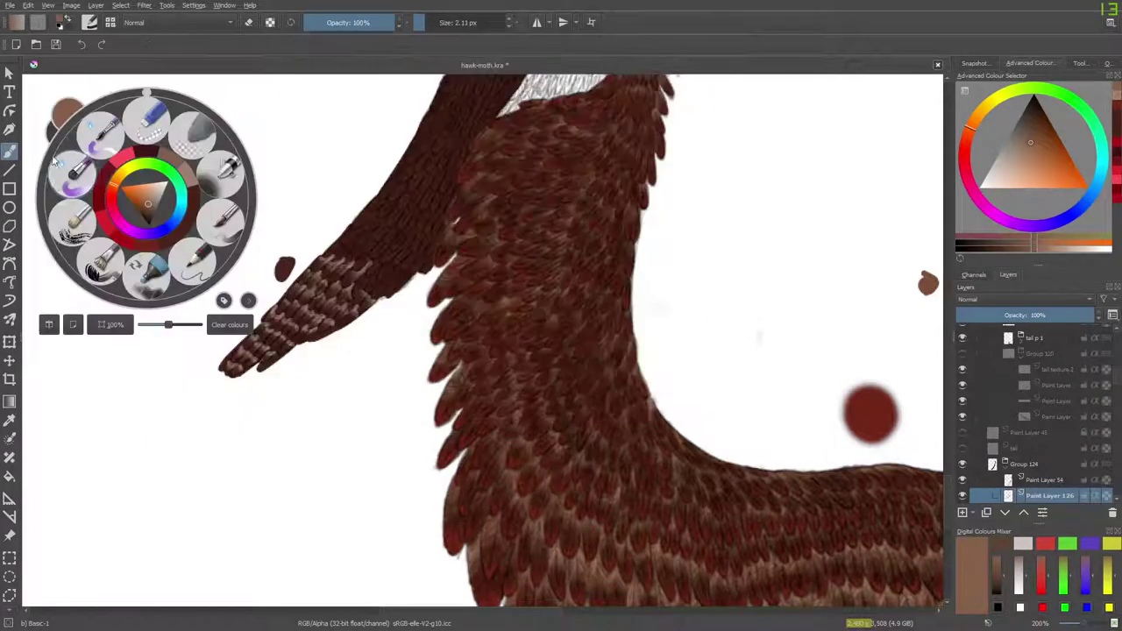
click(298, 166)
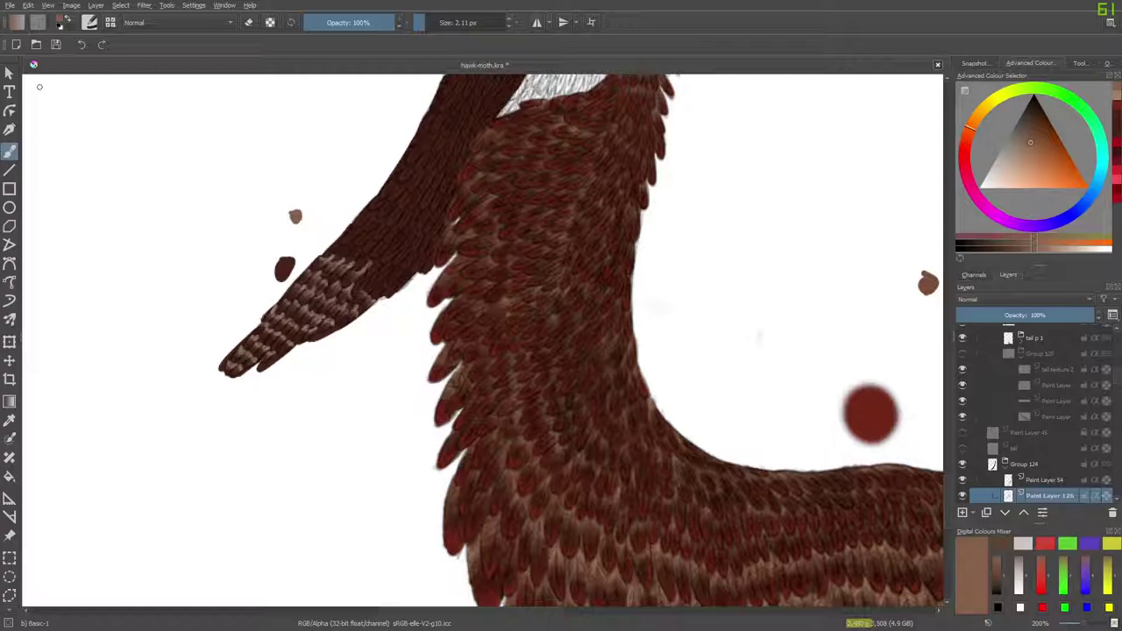
Turn on Preserve Alpha, set the brush size to 20.95 px and recolour the light feather rows warm brown.
click(270, 23)
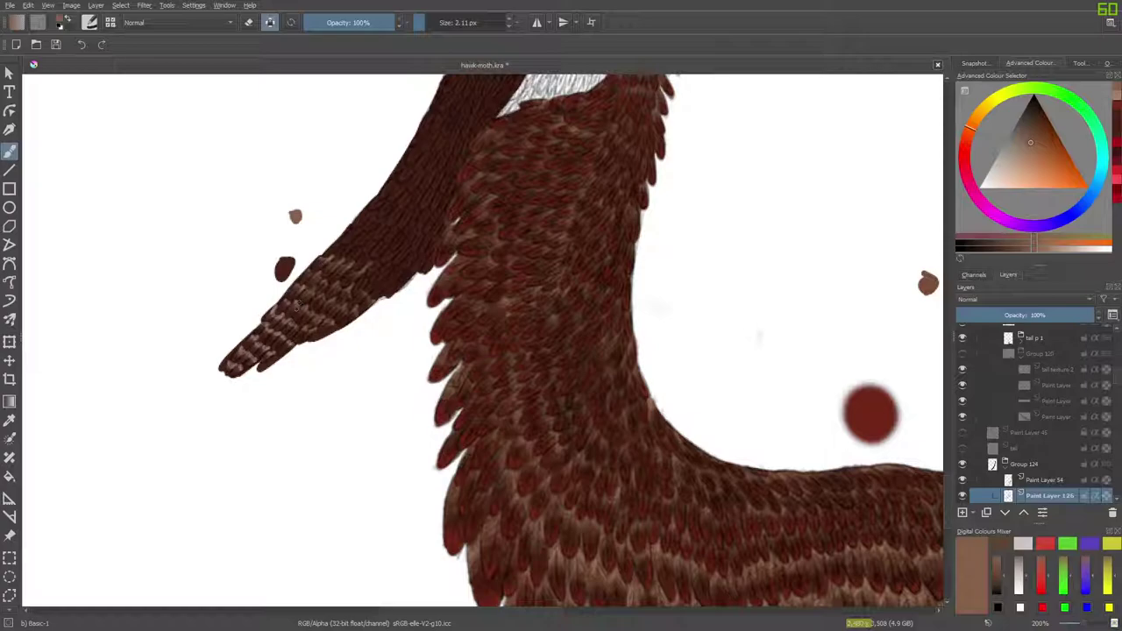
drag(424, 22, 437, 22)
mouse_move(226, 363)
mouse_down()
mouse_move(298, 323)
mouse_move(336, 332)
mouse_move(287, 347)
mouse_move(276, 336)
mouse_up()
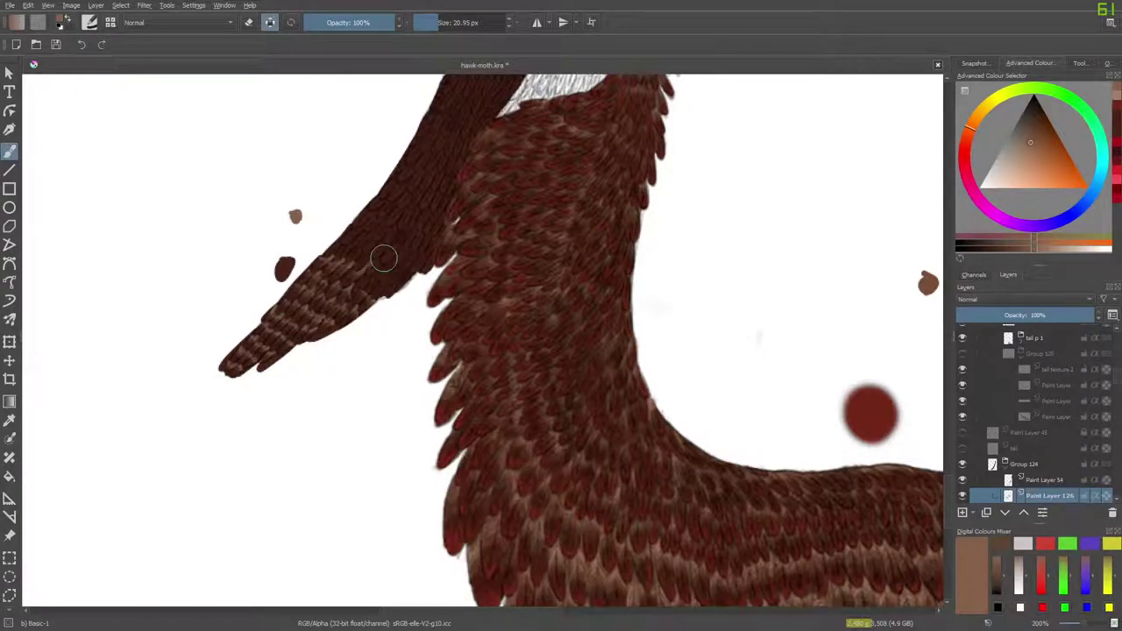
Try to recolour the pointed section's dark feather outlines on Paint Layer 54 with a dark red-brown sampled from the body feathers.
click(1036, 480)
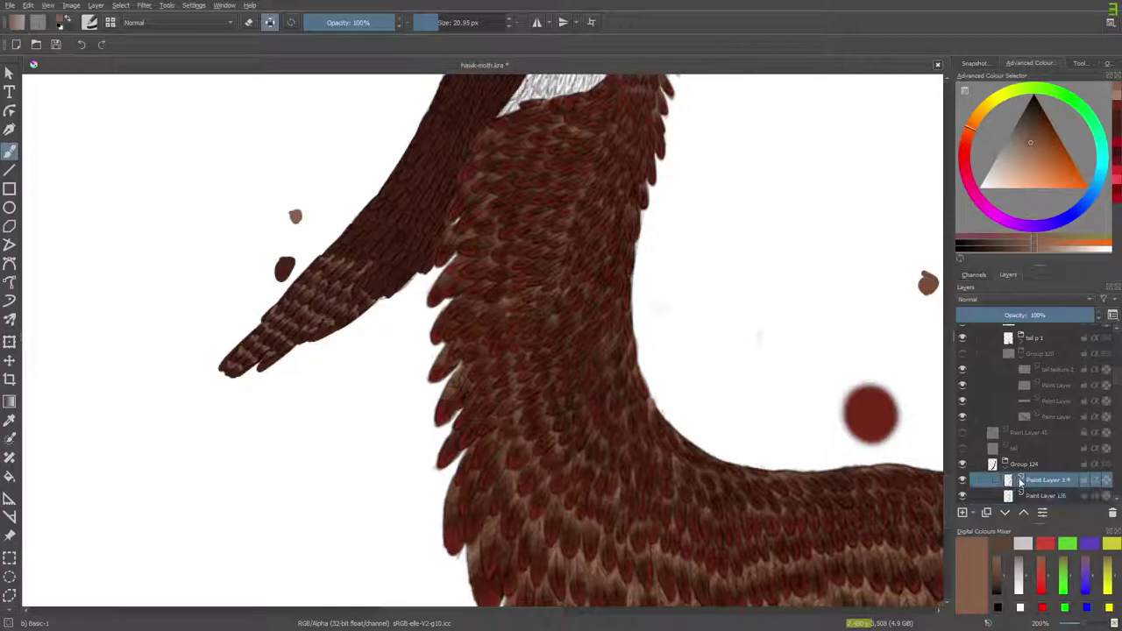
click(10, 419)
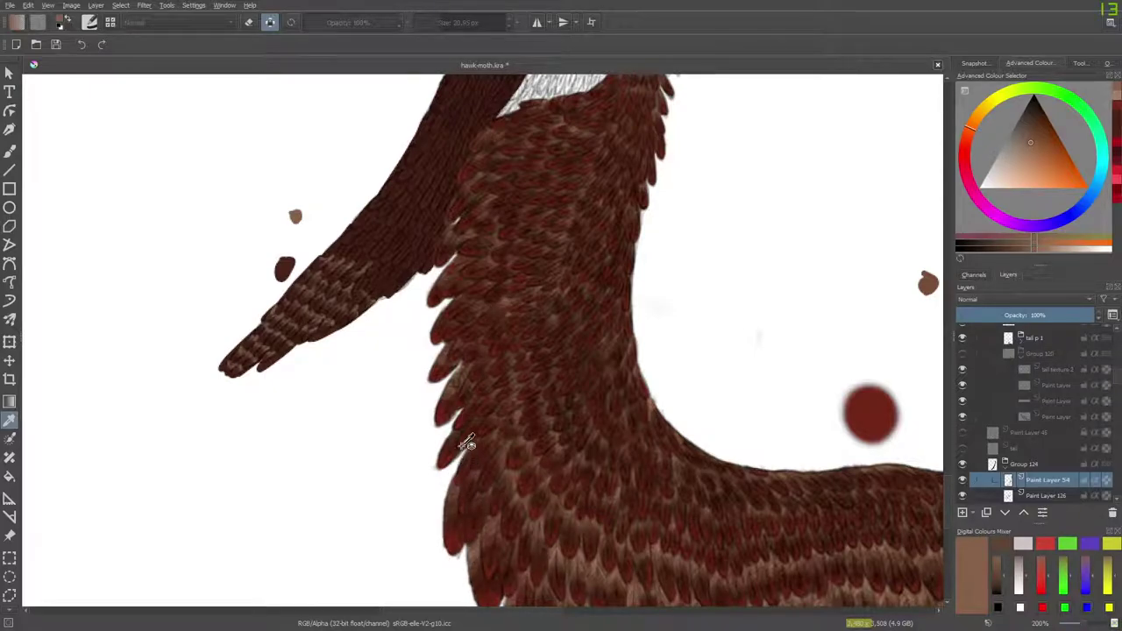
click(489, 156)
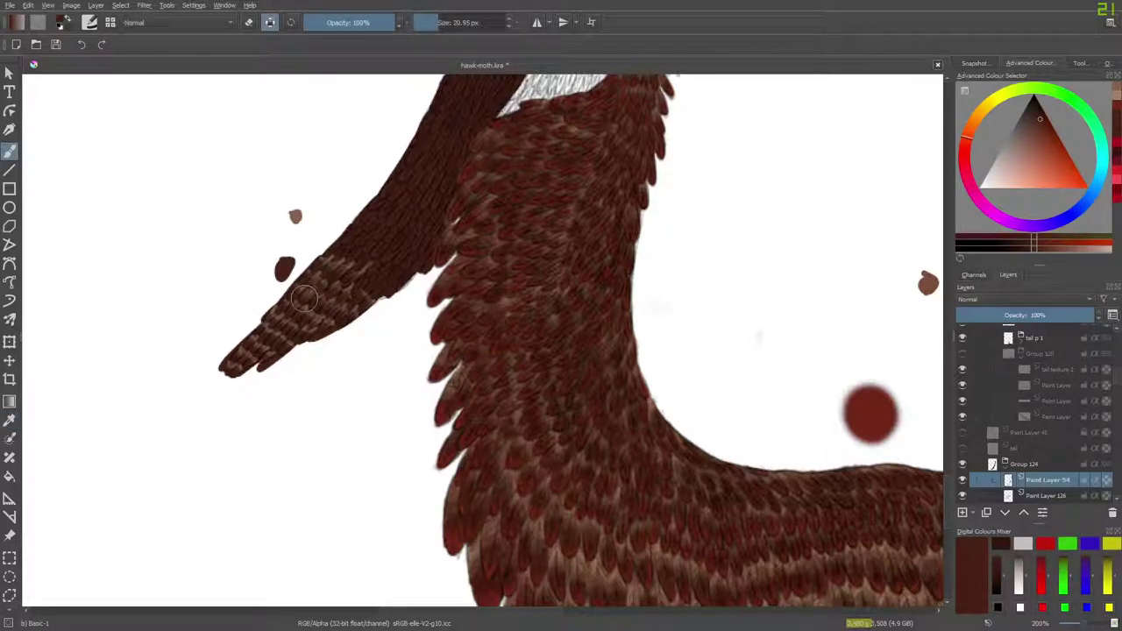
mouse_move(305, 284)
mouse_down()
mouse_move(290, 324)
mouse_move(326, 302)
mouse_move(293, 348)
mouse_up()
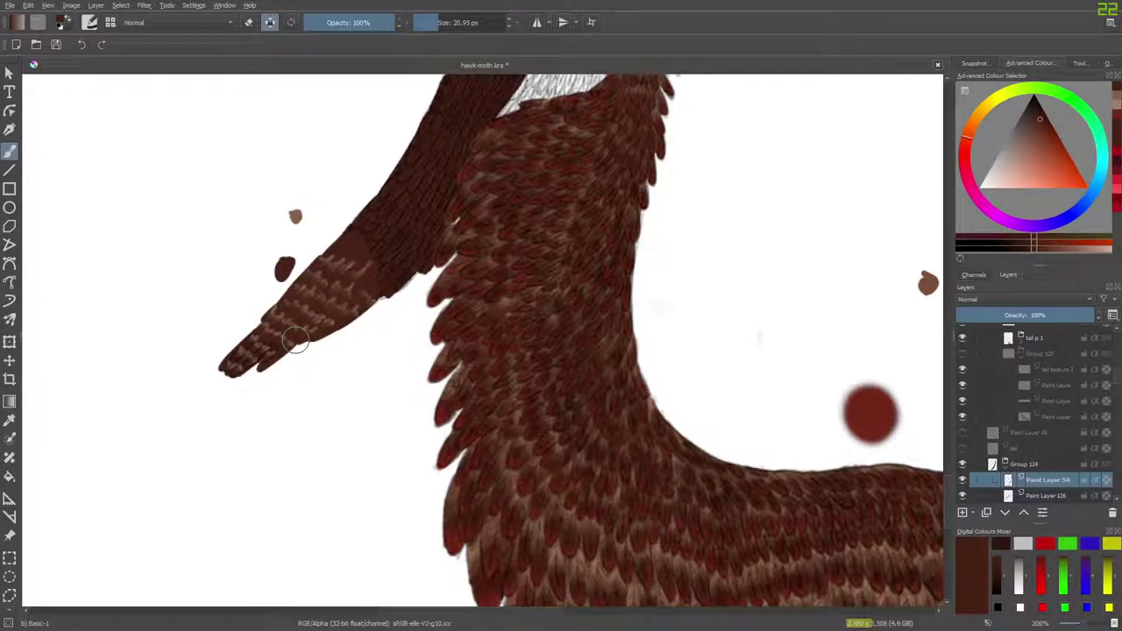
ctrl+click(296, 341)
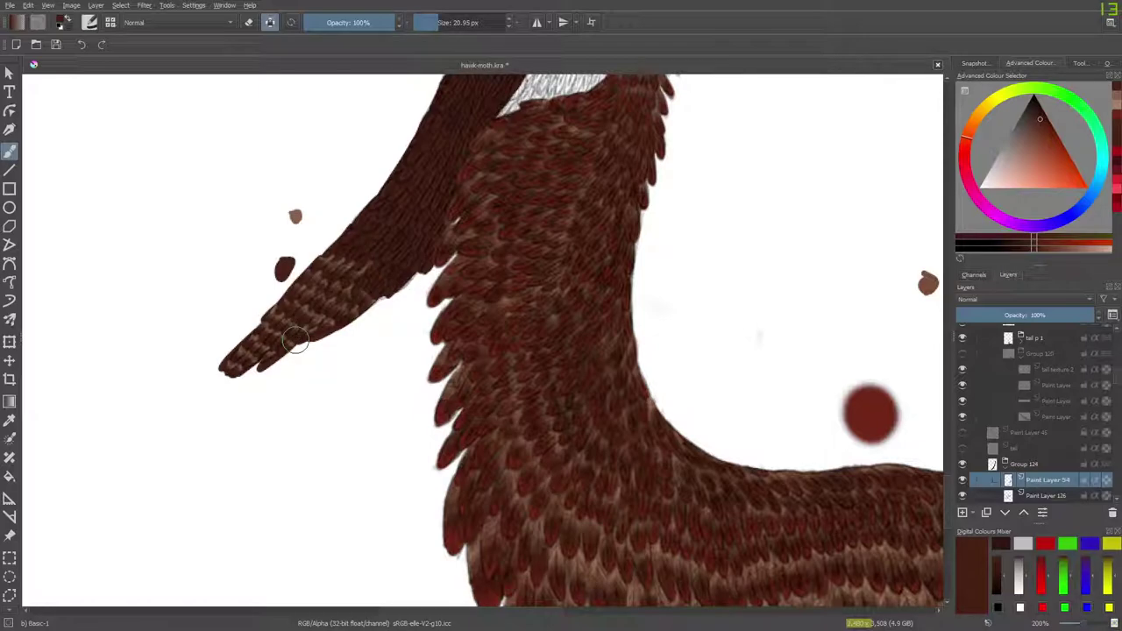
Toggle Paint Layer 54 off and on to compare the pointed section with and without its feather outlines.
click(963, 480)
click(963, 480)
click(963, 480)
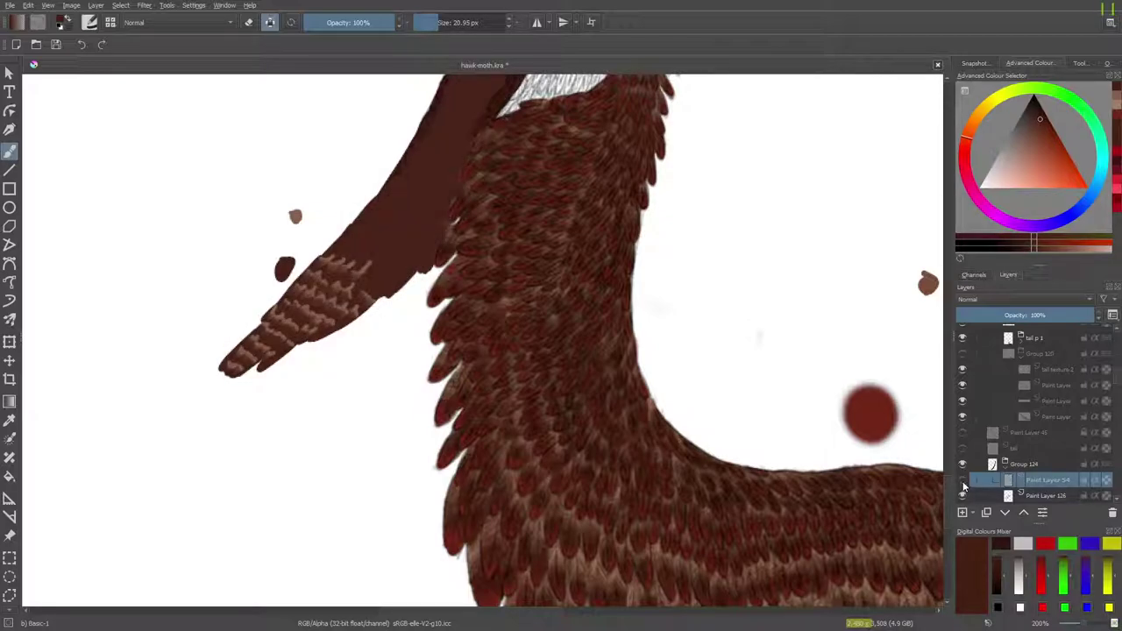
click(963, 480)
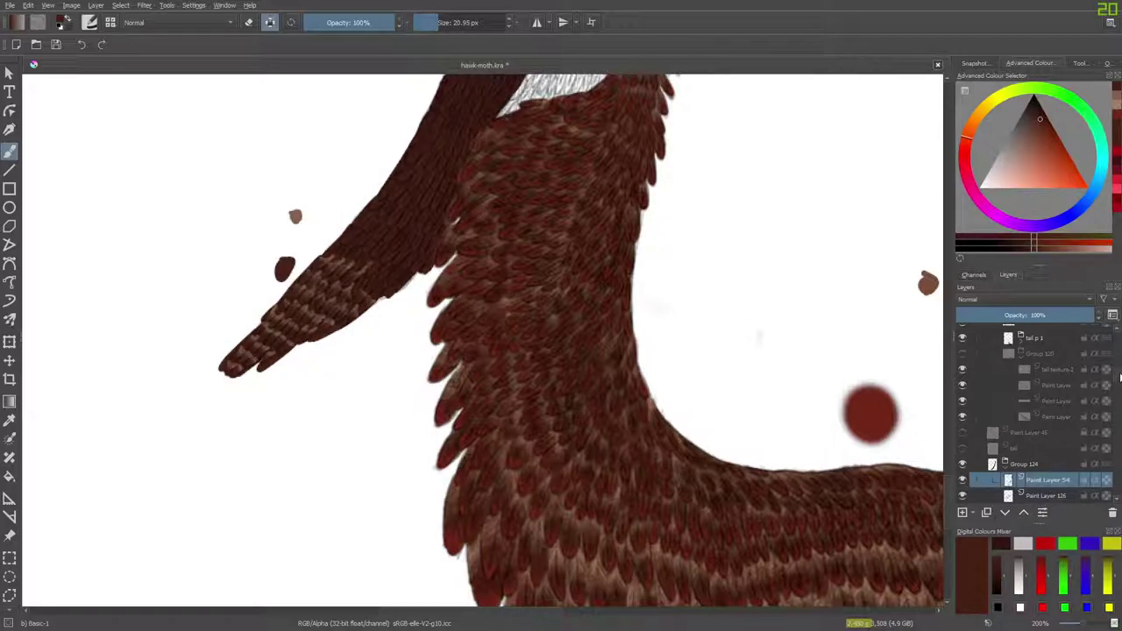
Select Paint Layer 126, sample the warm brown swatch beside the pointed section and set the brush size to 2.11 px.
scroll(1051, 403, down, 3)
click(1032, 402)
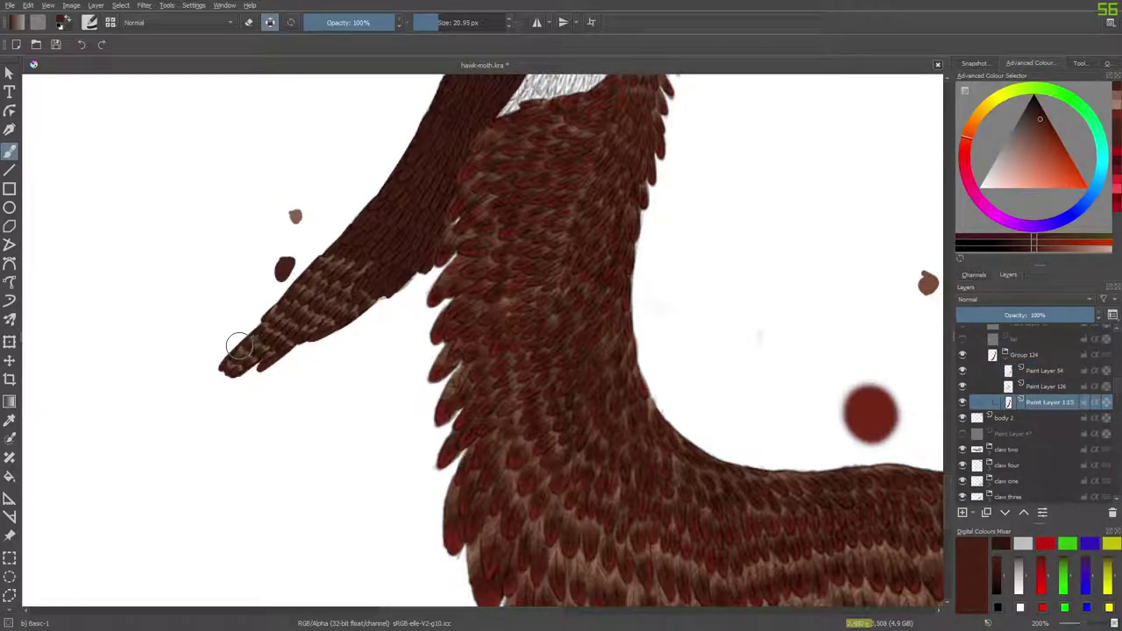
drag(1085, 627, 1089, 627)
key(ctrl+minus)
key(ctrl+plus)
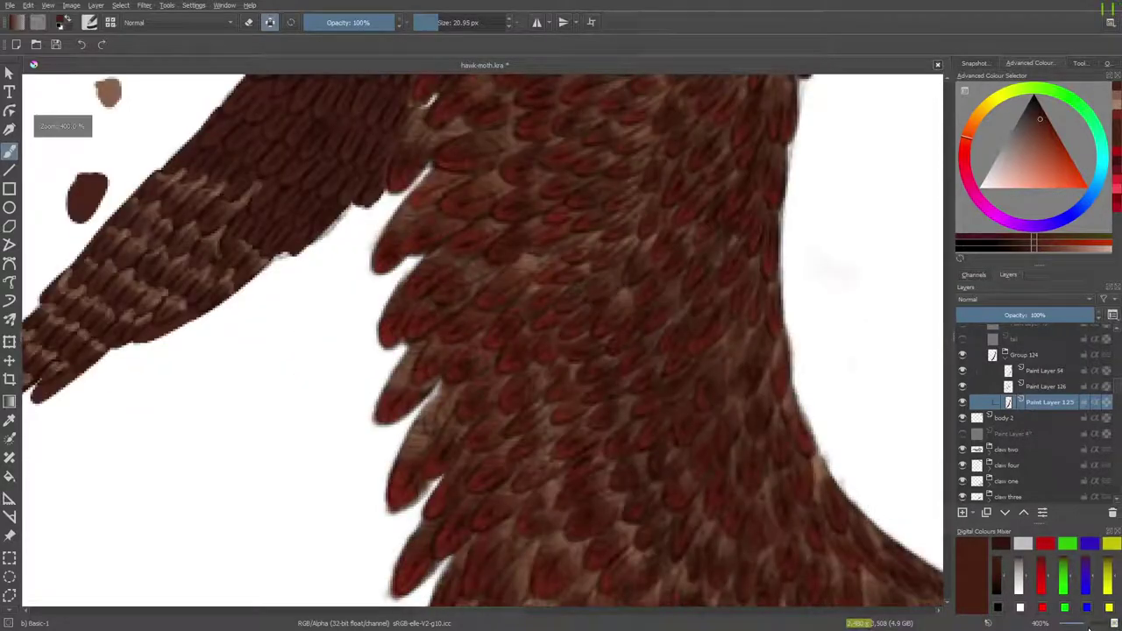
drag(506, 613, 458, 625)
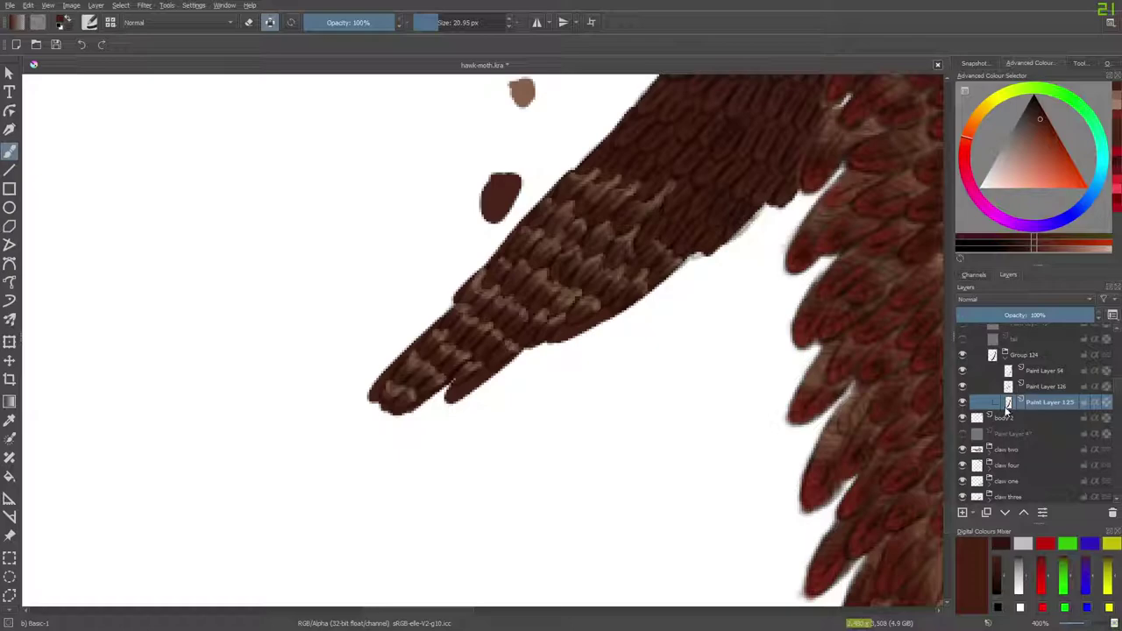
click(1034, 384)
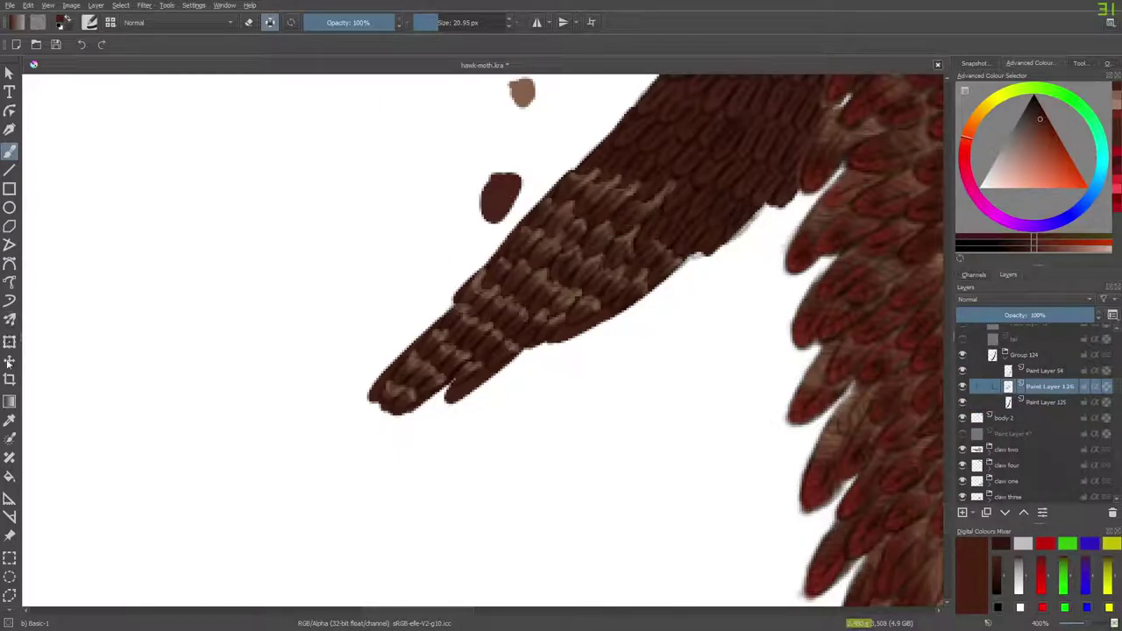
click(9, 421)
click(522, 83)
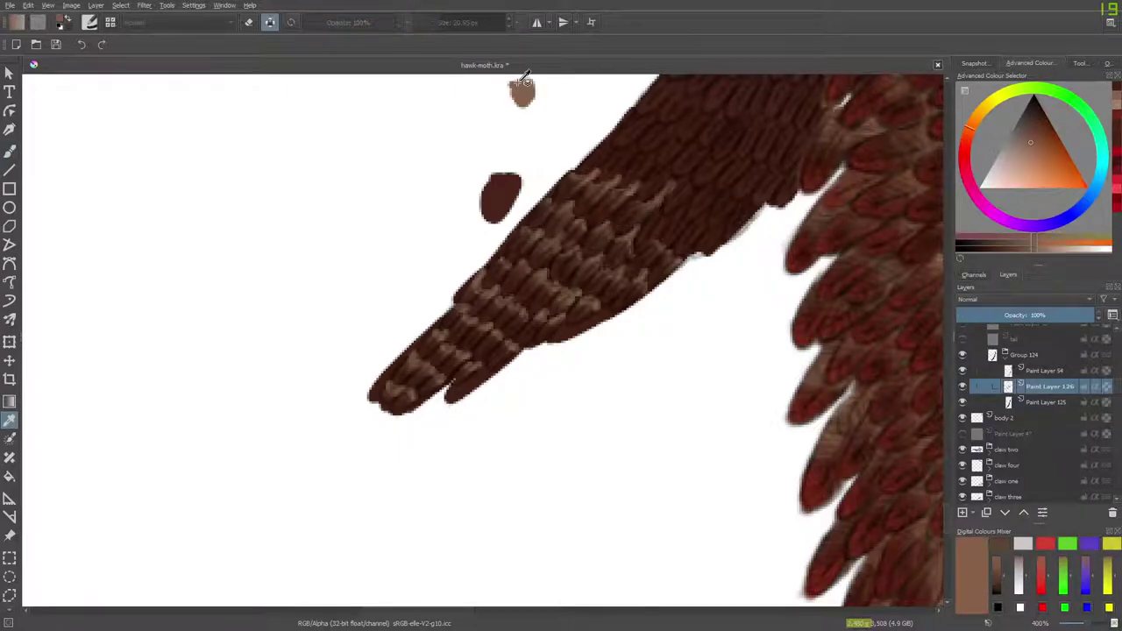
click(6, 150)
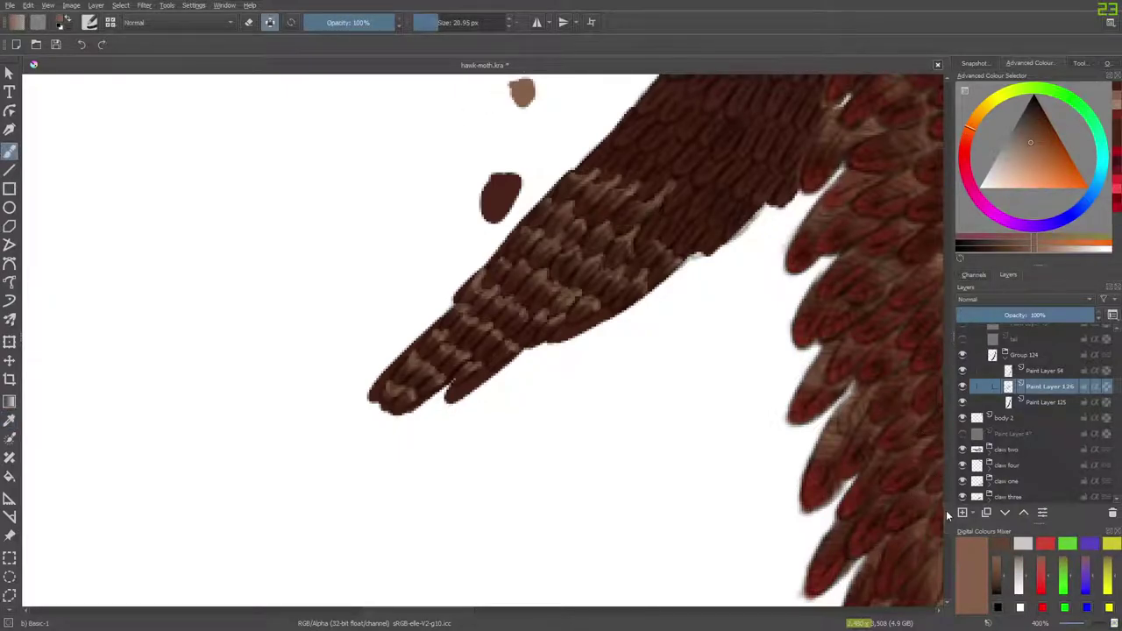
scroll(946, 504, up, 5)
drag(428, 21, 426, 21)
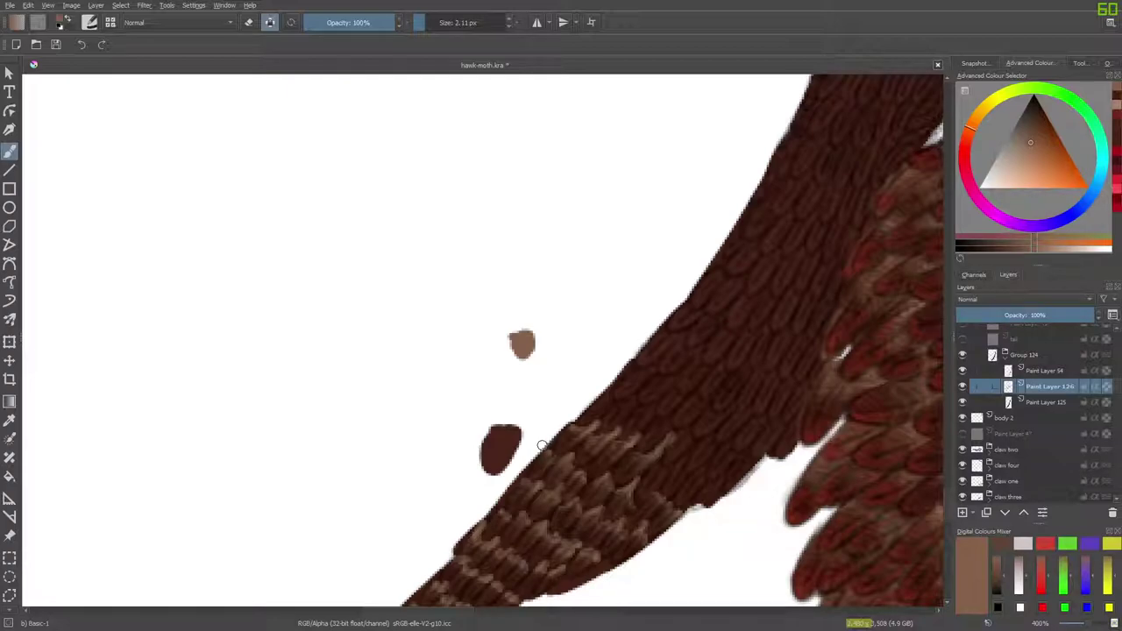
Toggle Paint Layers 126 and 125 off and on to check their contents, and turn off Preserve Alpha.
click(964, 386)
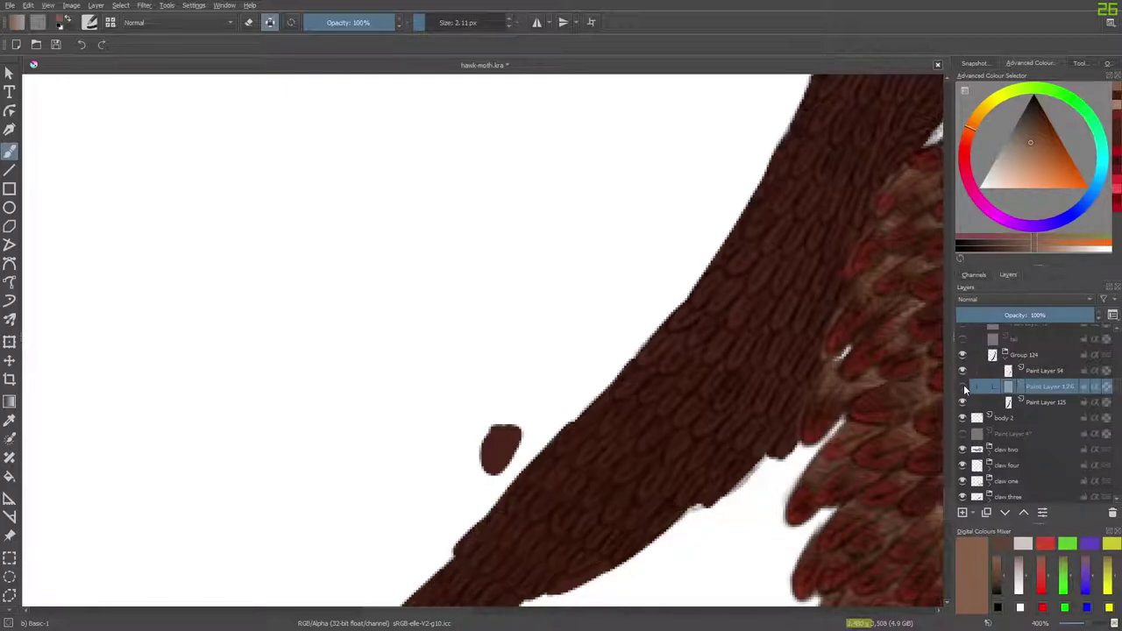
click(963, 386)
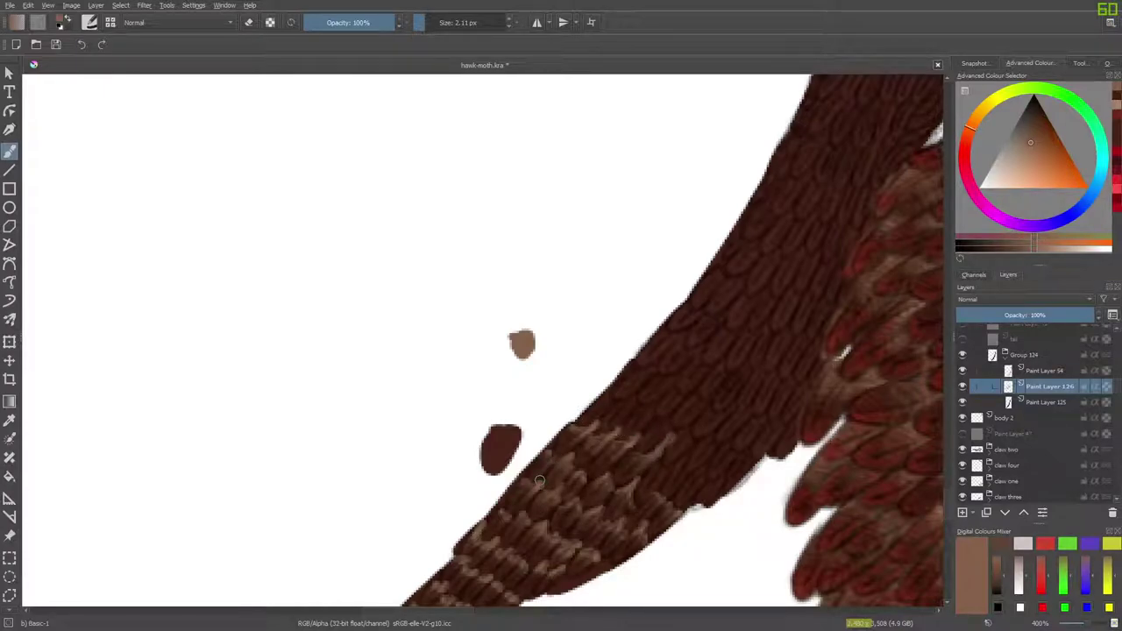
click(961, 402)
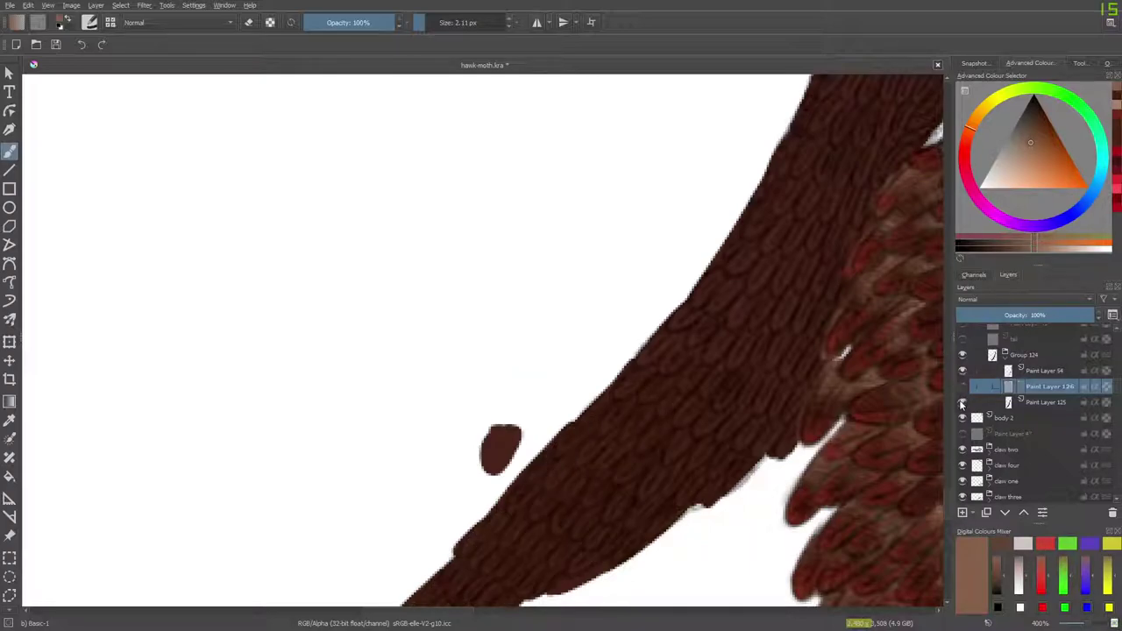
click(961, 403)
click(961, 403)
click(960, 389)
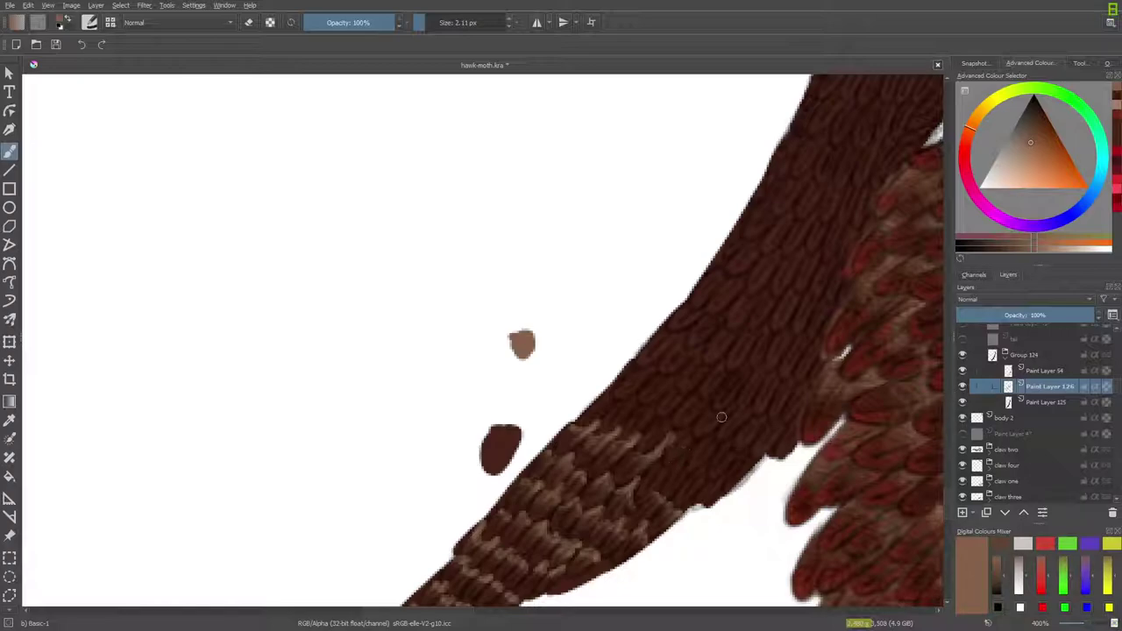
Dab warm brown feather tips above the existing rows near the section's lower edge and trim them with the Eraser Circle at 6.43 px.
drag(689, 438, 750, 450)
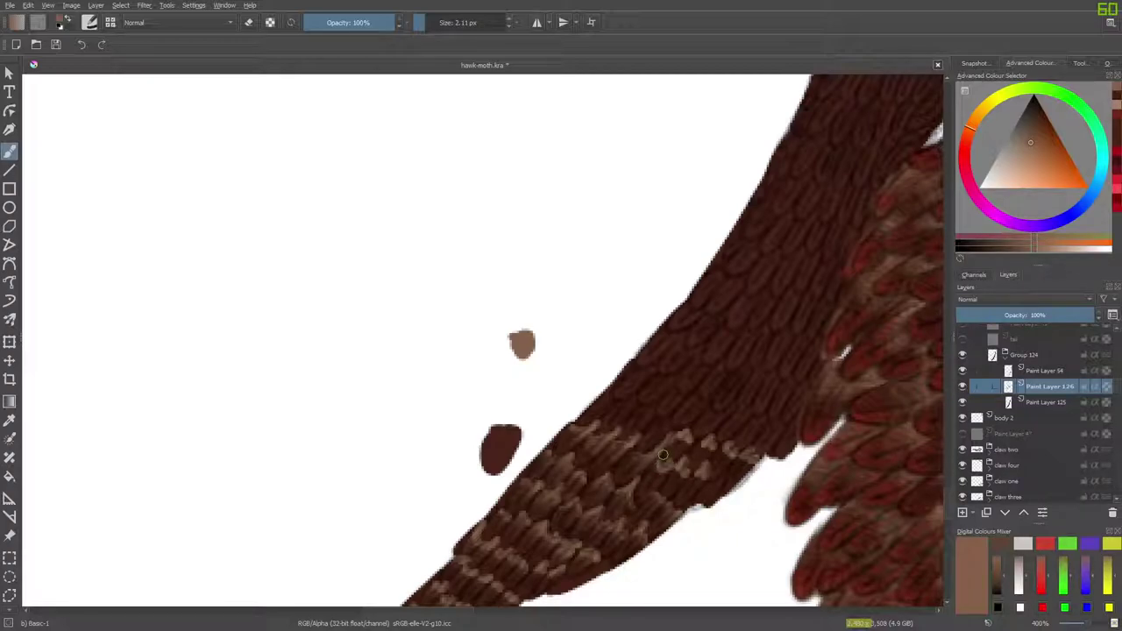
key(e)
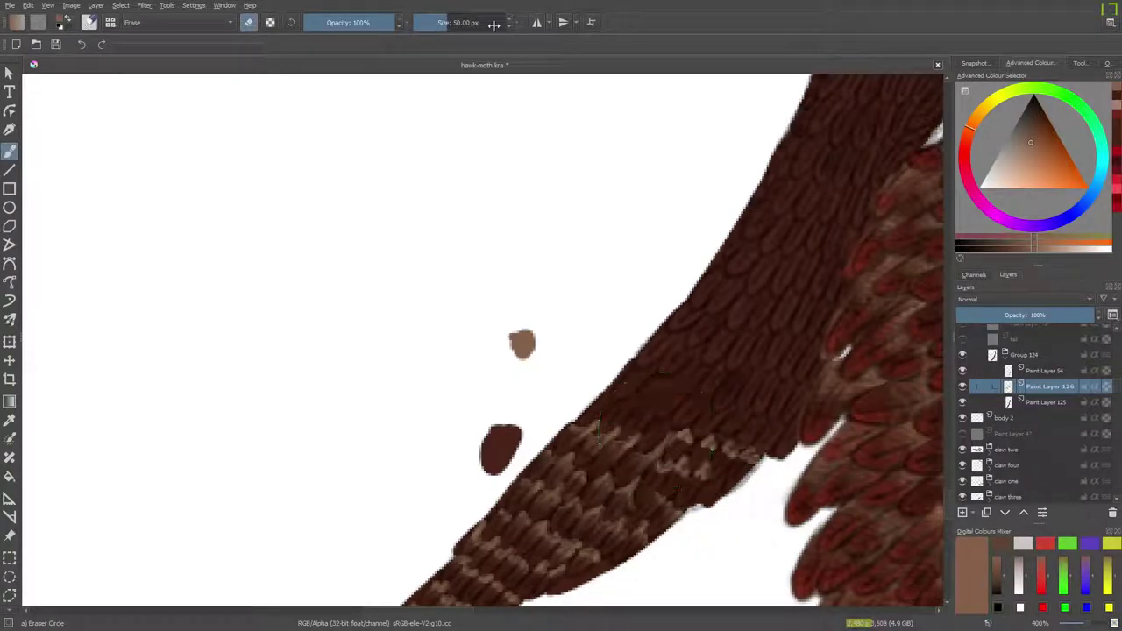
click(426, 27)
drag(684, 450, 692, 463)
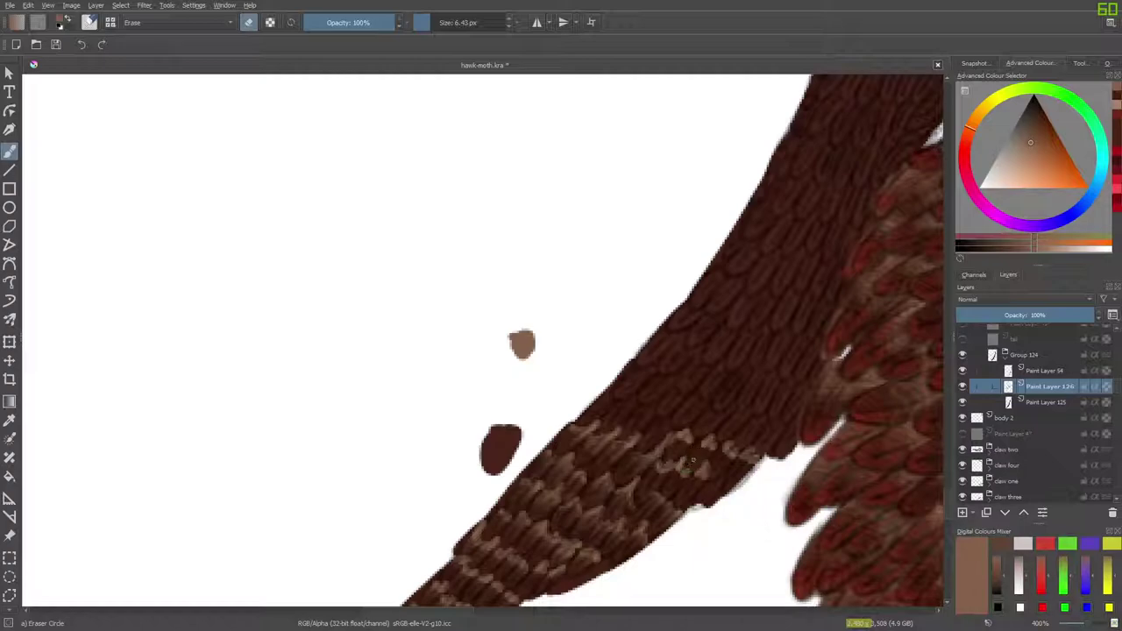
key(e)
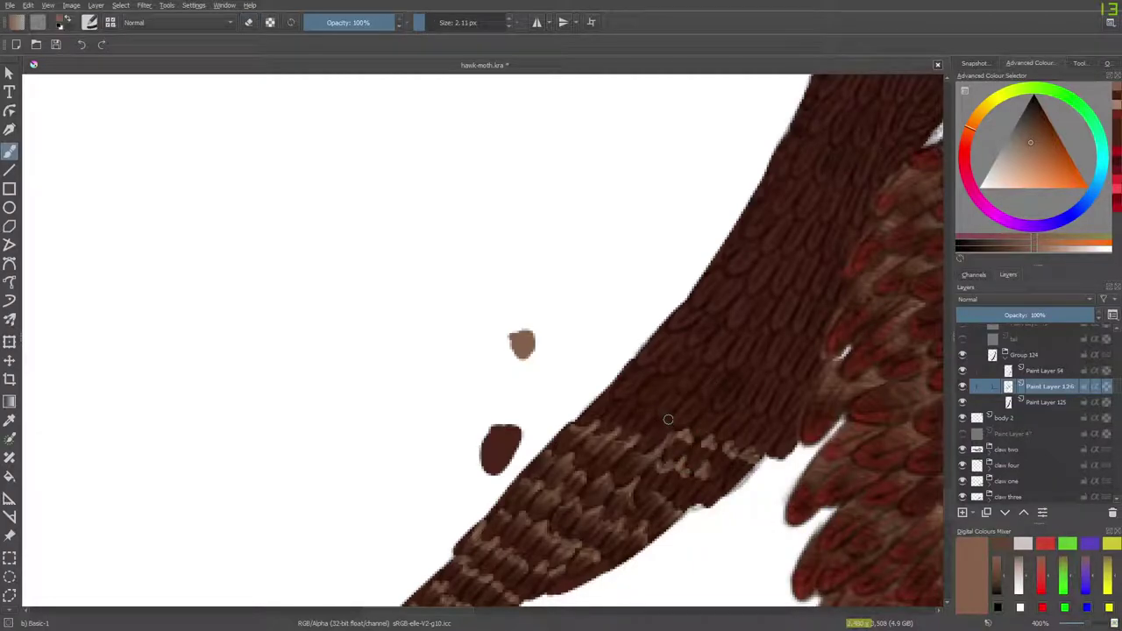
Extend the new warm brown feather row to the section's upper edge and tidy its end with the eraser.
mouse_move(657, 413)
mouse_down()
mouse_move(664, 431)
mouse_move(657, 400)
mouse_move(619, 403)
mouse_move(638, 390)
mouse_move(608, 398)
mouse_up()
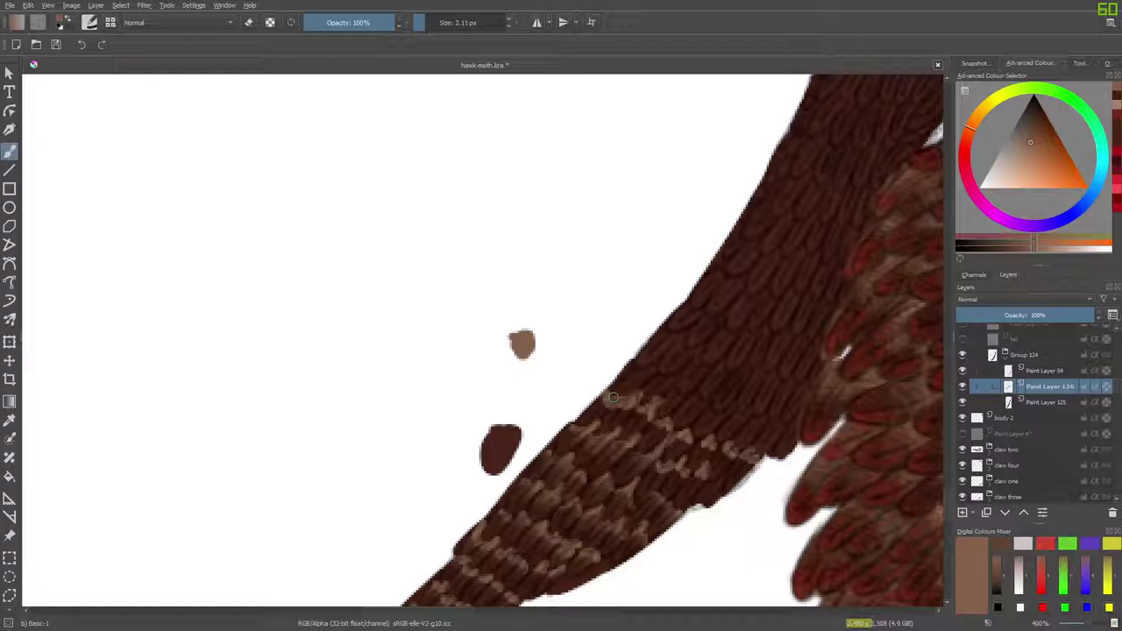
key(e)
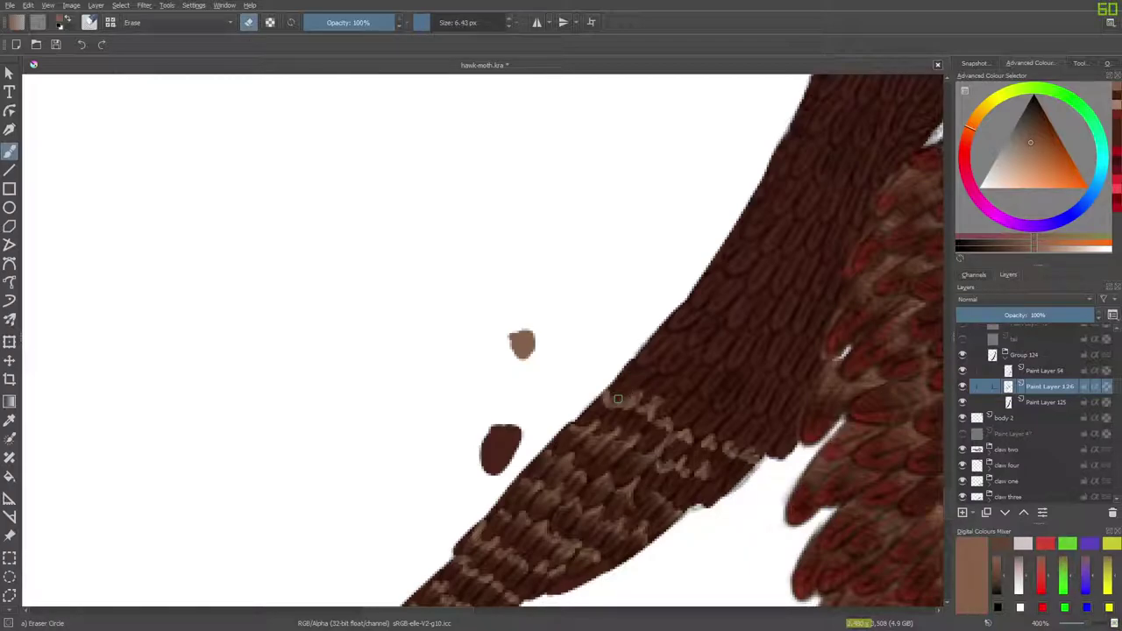
key(slash)
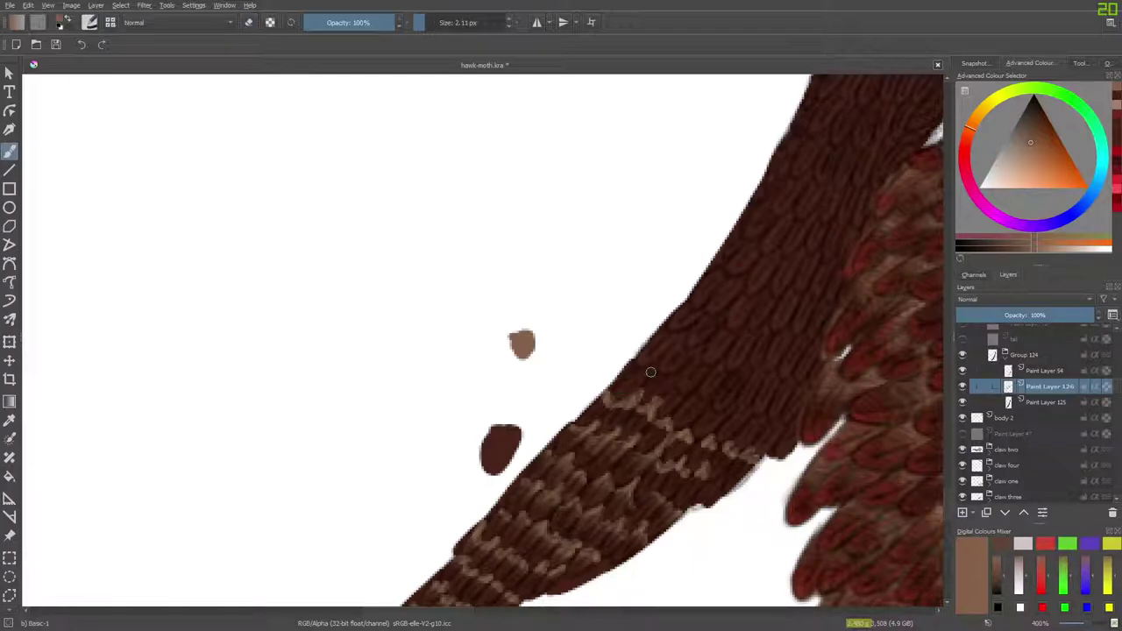
Paint further scalloped warm brown feather rows across the dark feathers, higher up the section towards the body.
mouse_move(642, 369)
mouse_down()
mouse_move(675, 379)
mouse_move(666, 373)
mouse_up()
mouse_move(707, 402)
mouse_down()
mouse_move(690, 399)
mouse_move(734, 412)
mouse_move(738, 396)
mouse_move(784, 426)
mouse_up()
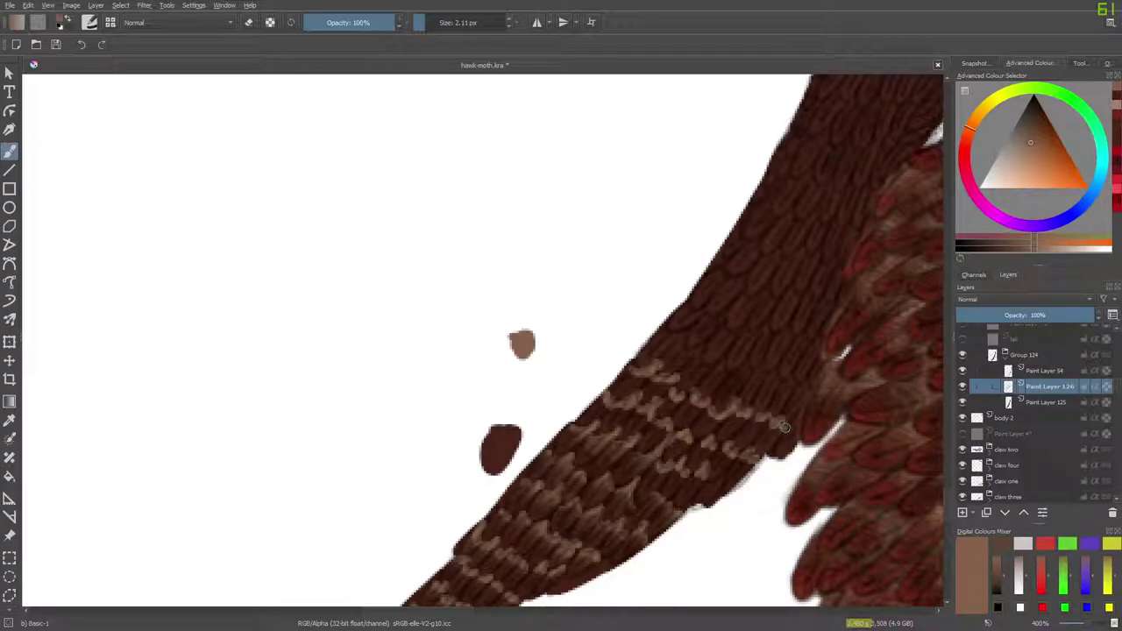
mouse_move(770, 365)
mouse_down()
mouse_move(809, 390)
mouse_move(804, 376)
mouse_move(744, 391)
mouse_move(776, 379)
mouse_move(738, 374)
mouse_up()
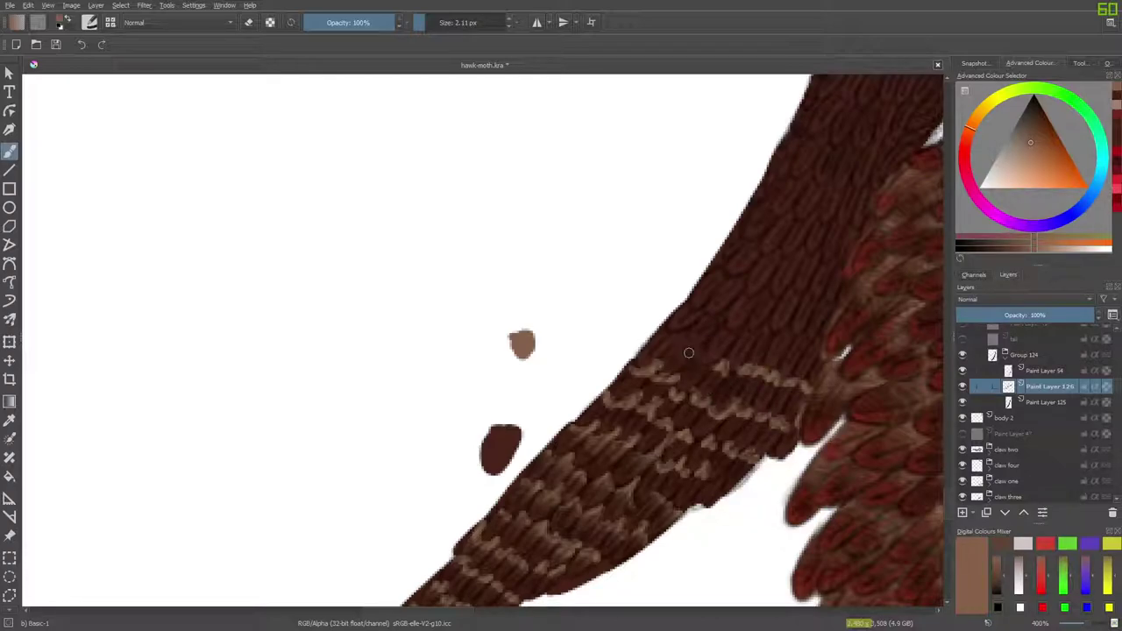
Paint light-brown rows of feather tips across the middle of the dark brown band on Paint Layer 126, using the 2.11 px Basic-1 brush.
mouse_move(712, 368)
mouse_down()
mouse_move(701, 338)
mouse_move(699, 349)
mouse_move(673, 322)
mouse_move(691, 353)
mouse_move(679, 342)
mouse_move(669, 309)
mouse_move(680, 345)
mouse_move(688, 330)
mouse_move(648, 333)
mouse_move(702, 306)
mouse_move(692, 311)
mouse_move(715, 275)
mouse_up()
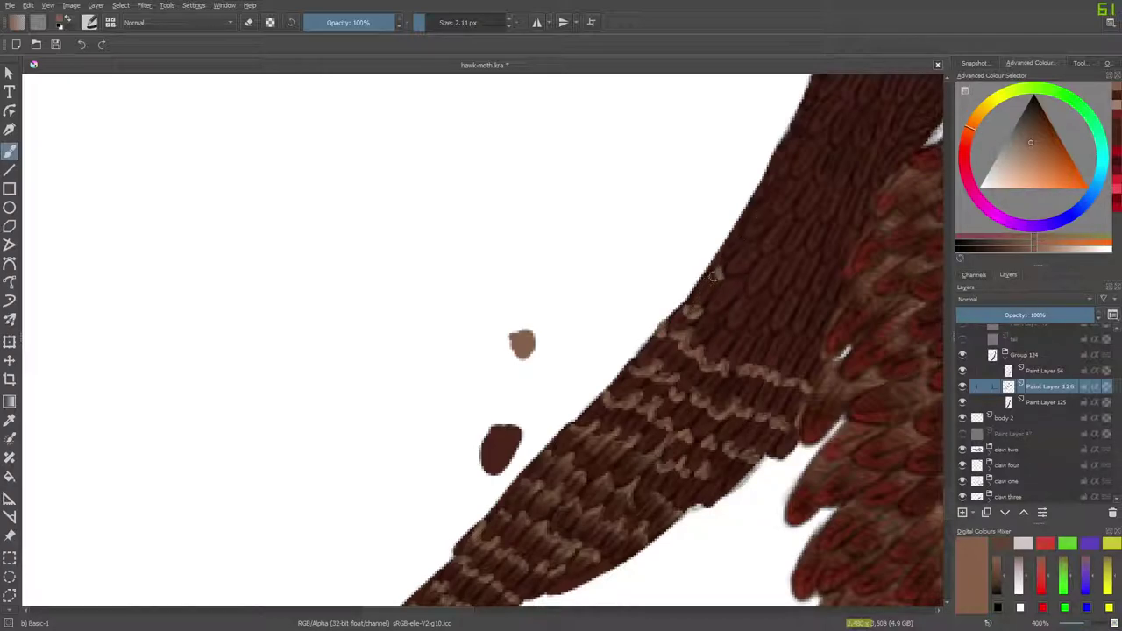
key(e)
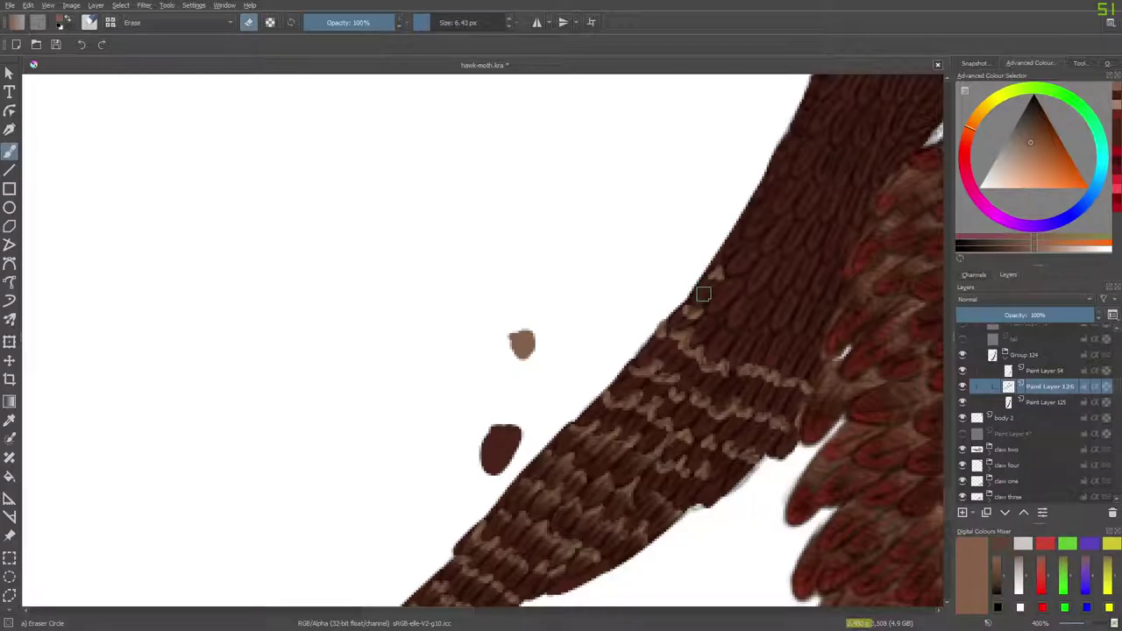
key(e)
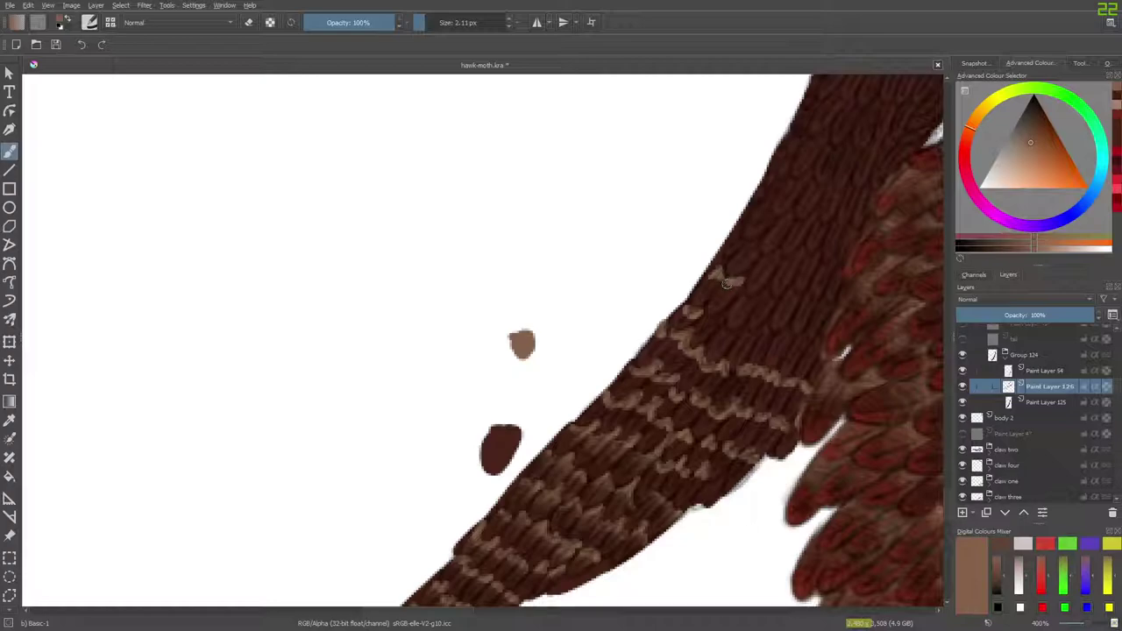
mouse_move(738, 288)
mouse_down()
mouse_move(680, 353)
mouse_move(708, 315)
mouse_move(720, 314)
mouse_move(694, 343)
mouse_move(763, 320)
mouse_move(768, 335)
mouse_move(824, 342)
mouse_up()
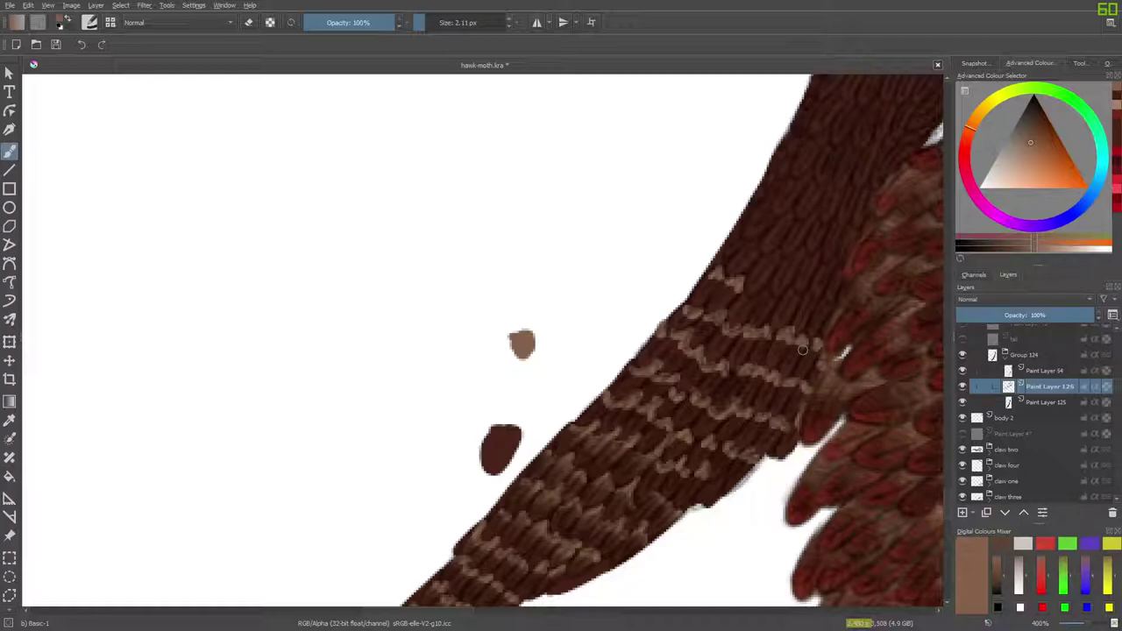
mouse_move(834, 304)
mouse_down()
mouse_move(802, 301)
mouse_move(815, 298)
mouse_move(804, 285)
mouse_move(756, 304)
mouse_move(772, 300)
mouse_move(765, 285)
mouse_move(738, 294)
mouse_up()
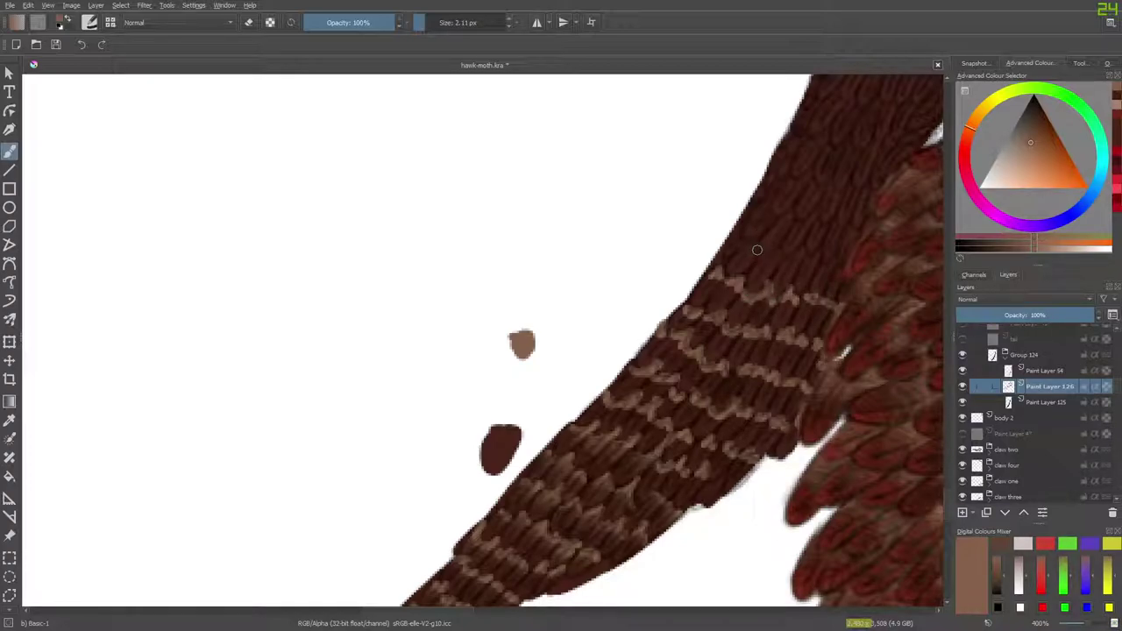
drag(749, 248, 747, 249)
key(e)
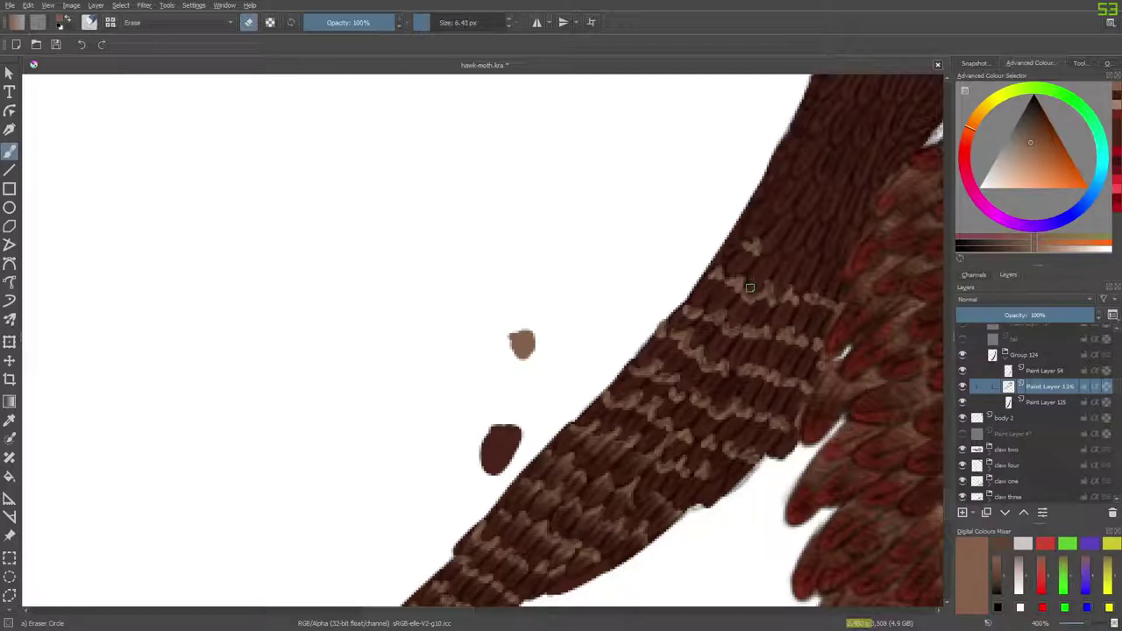
key(/)
drag(760, 248, 856, 264)
mouse_move(771, 217)
mouse_down()
mouse_move(766, 205)
mouse_move(783, 221)
mouse_move(852, 227)
mouse_up()
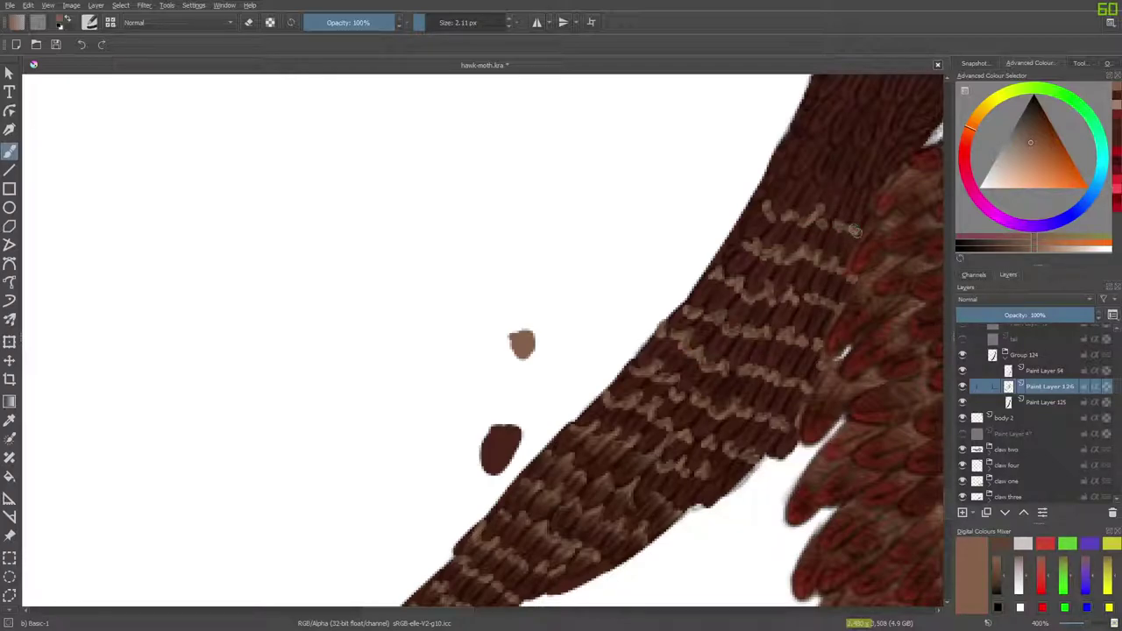
Extend the light-brown feather-tip rows up the dark band, past the top edge of the red-brown feathers.
scroll(928, 502, up, 5)
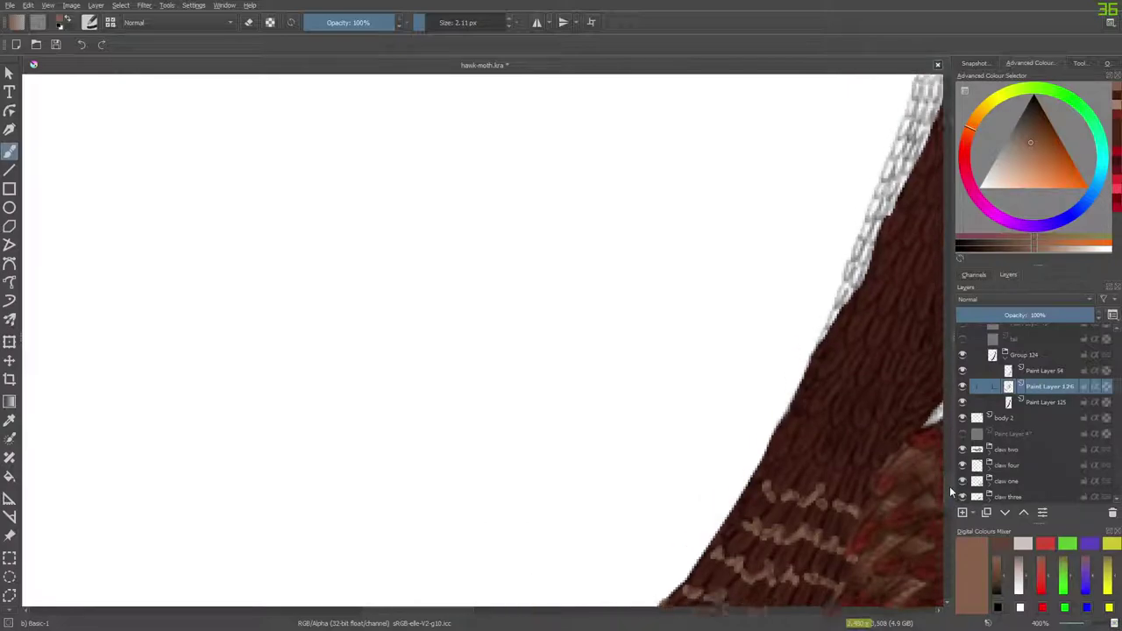
drag(464, 611, 503, 615)
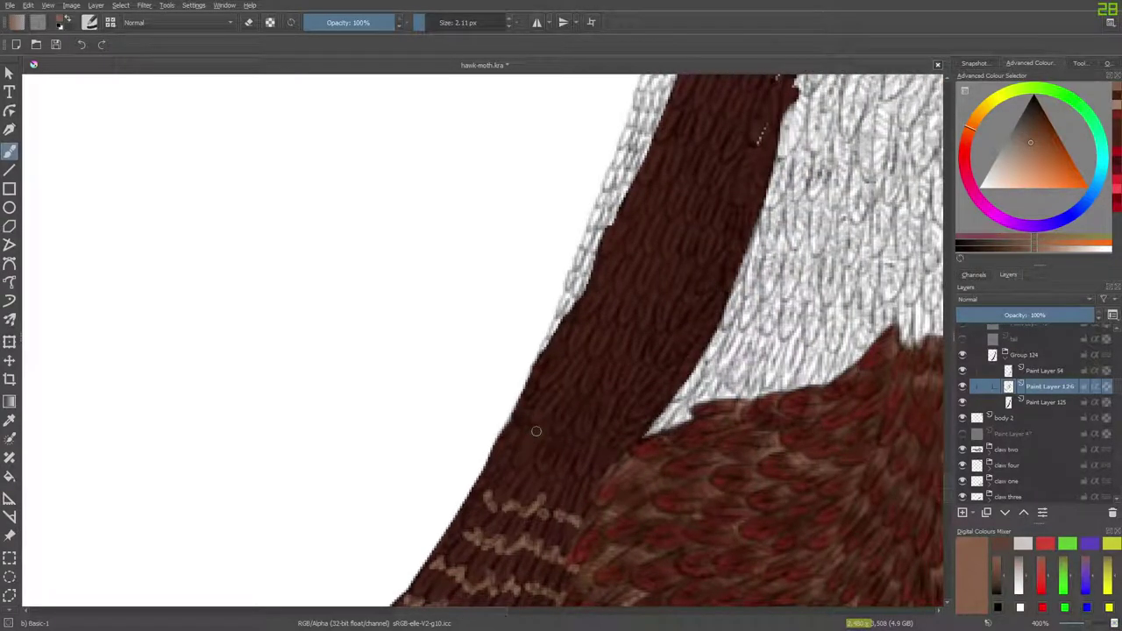
drag(547, 424, 562, 435)
mouse_move(536, 477)
mouse_down()
mouse_move(547, 478)
mouse_move(510, 470)
mouse_up()
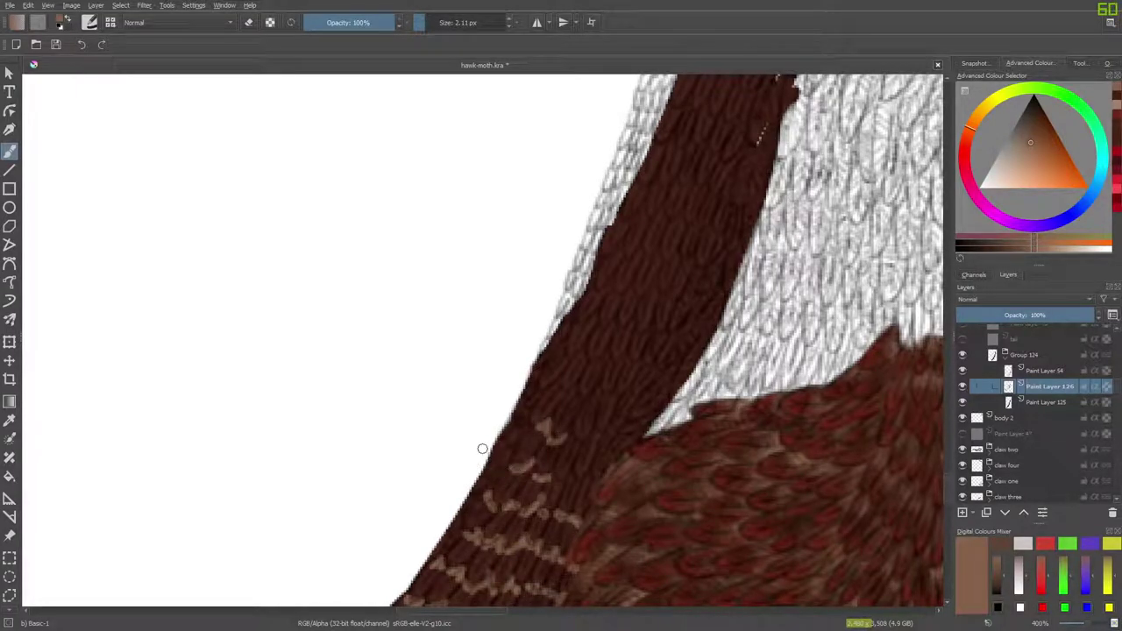
drag(561, 443, 577, 440)
mouse_move(568, 484)
mouse_down()
mouse_move(527, 484)
mouse_move(591, 484)
mouse_up()
mouse_move(569, 440)
mouse_down()
mouse_move(624, 430)
mouse_move(595, 449)
mouse_move(613, 400)
mouse_move(581, 421)
mouse_move(607, 399)
mouse_move(580, 399)
mouse_up()
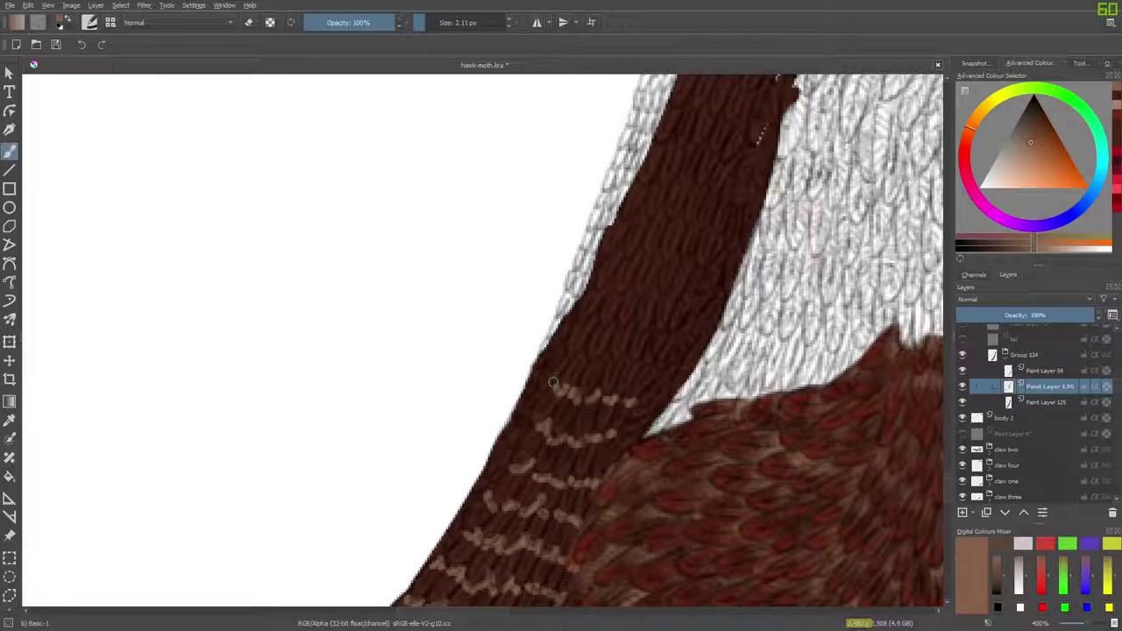
drag(586, 357, 656, 368)
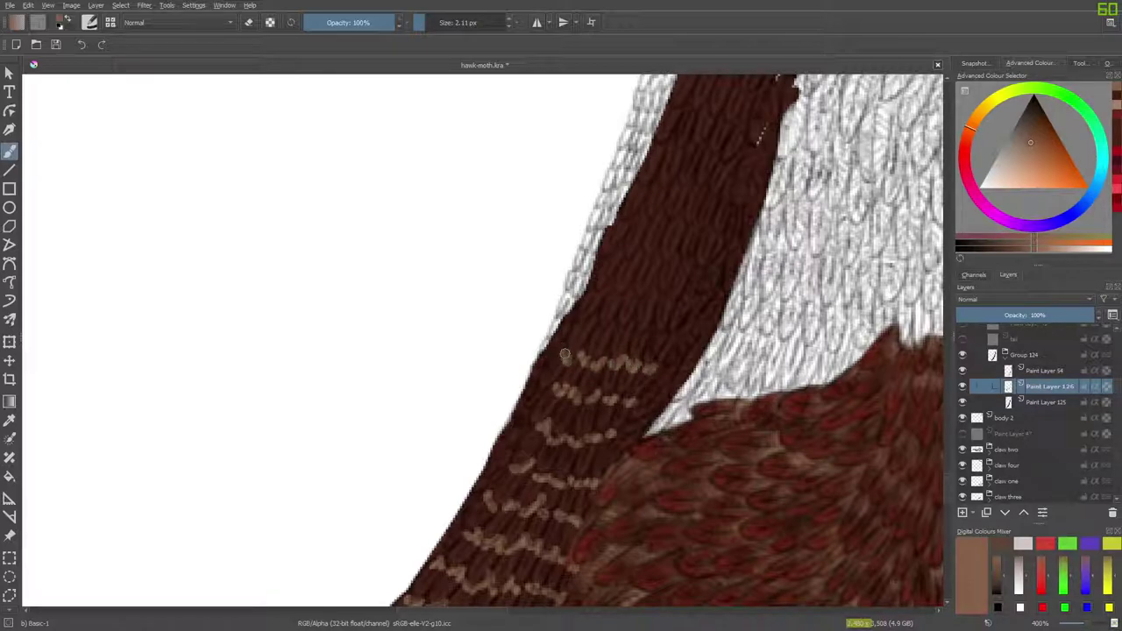
mouse_move(592, 319)
mouse_down()
mouse_move(624, 322)
mouse_move(619, 333)
mouse_move(641, 337)
mouse_move(655, 327)
mouse_move(650, 342)
mouse_move(658, 326)
mouse_move(659, 340)
mouse_move(674, 338)
mouse_move(678, 326)
mouse_move(646, 339)
mouse_move(686, 304)
mouse_move(652, 297)
mouse_move(656, 277)
mouse_move(595, 290)
mouse_up()
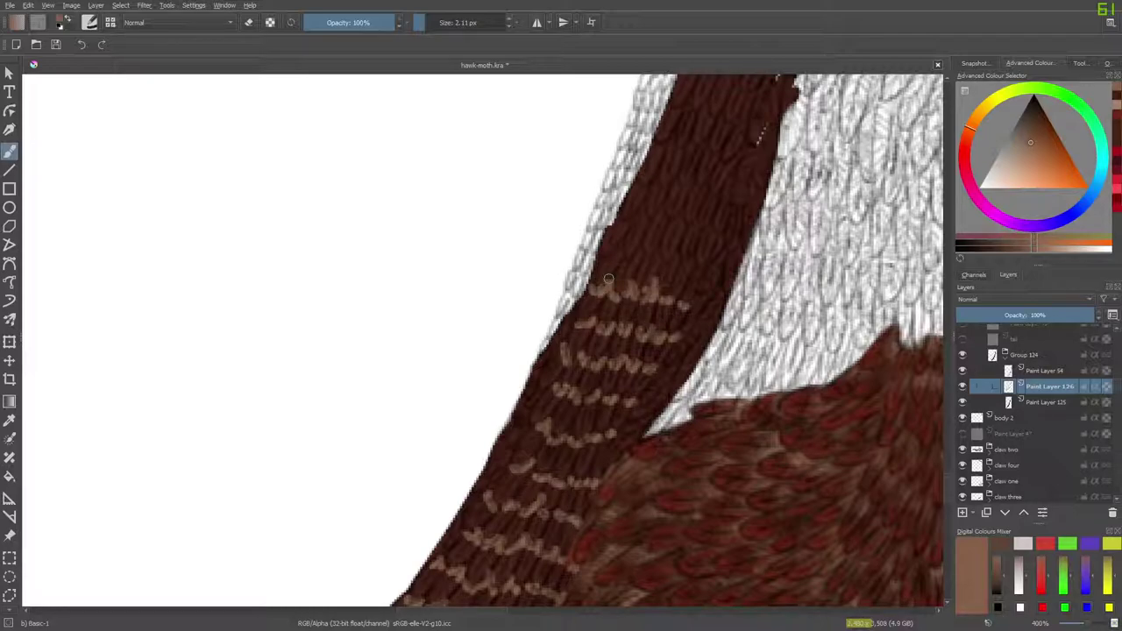
key(e)
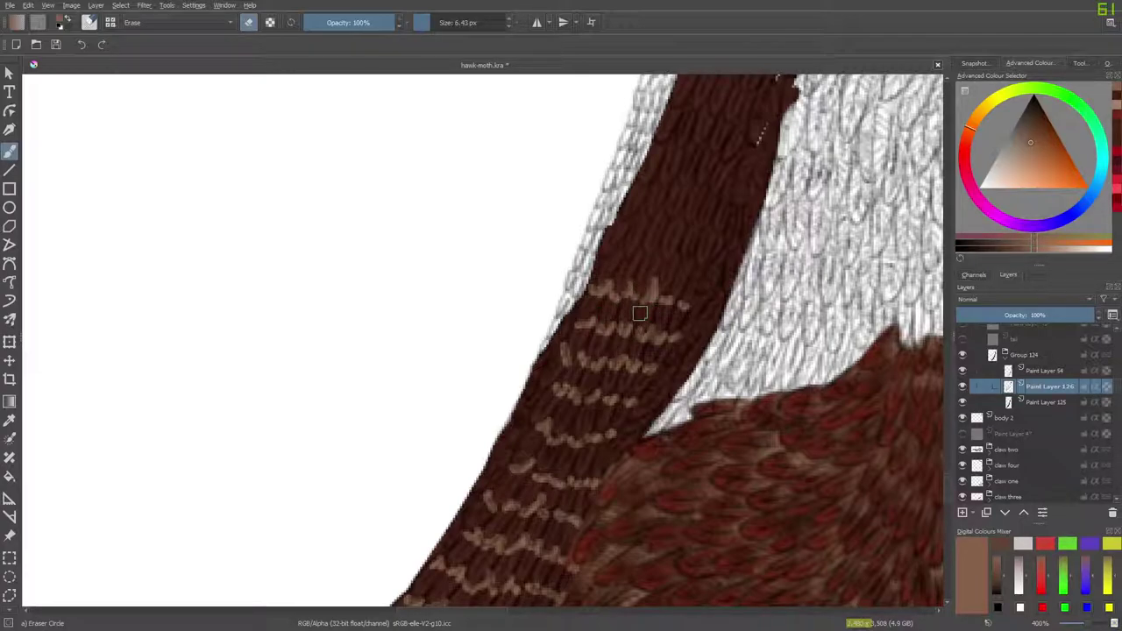
key(e)
Blend the light-brown tips into the dark feathers row by row down the band, using the Blender Basic brush at 5.19 px.
right_click(592, 433)
right_click(595, 435)
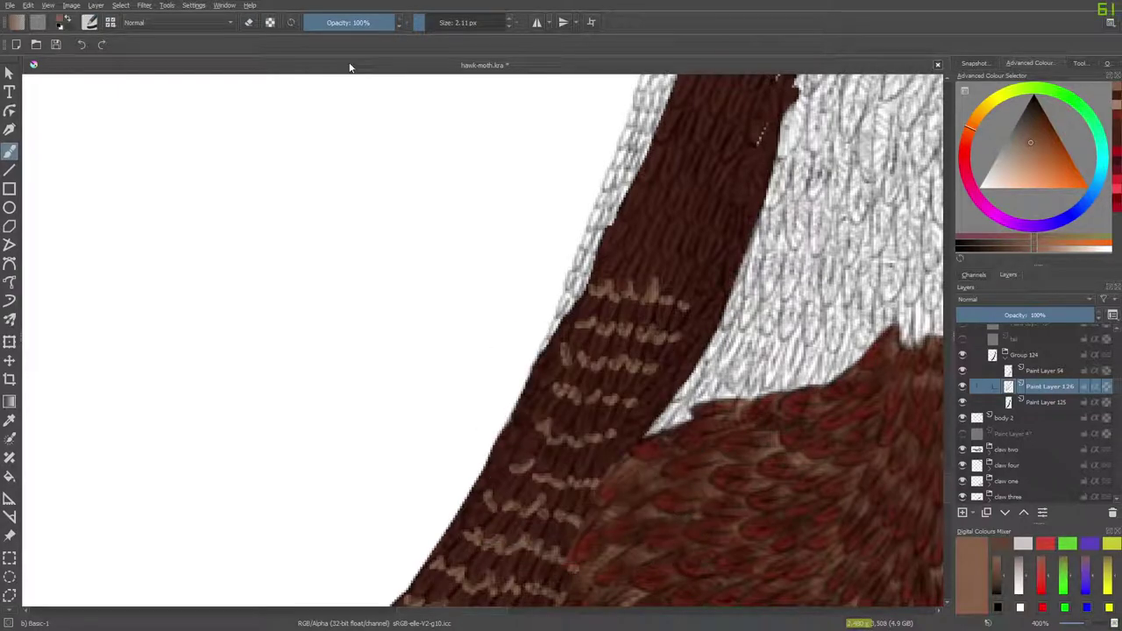
click(89, 22)
click(190, 261)
right_click(459, 453)
right_click(481, 438)
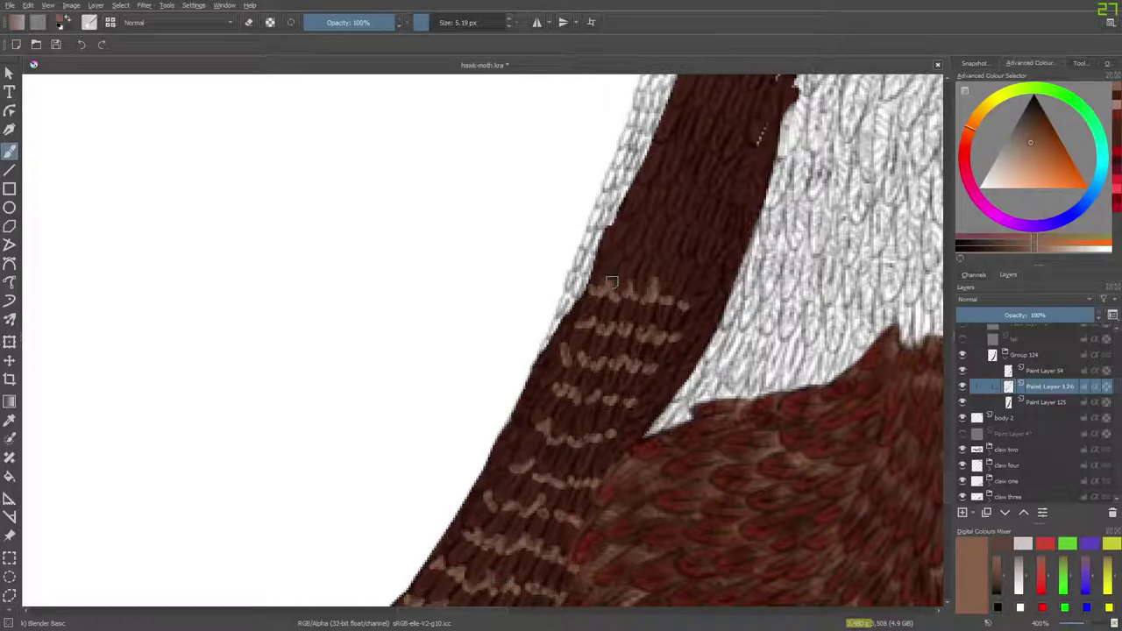
mouse_move(586, 296)
mouse_down()
mouse_move(591, 325)
mouse_move(627, 290)
mouse_move(625, 317)
mouse_move(632, 295)
mouse_move(635, 308)
mouse_move(646, 297)
mouse_move(643, 315)
mouse_move(650, 297)
mouse_move(661, 317)
mouse_move(667, 298)
mouse_move(662, 326)
mouse_move(676, 319)
mouse_move(630, 342)
mouse_move(660, 356)
mouse_move(633, 345)
mouse_move(623, 357)
mouse_move(621, 334)
mouse_move(600, 352)
mouse_move(601, 332)
mouse_move(591, 346)
mouse_move(578, 326)
mouse_move(543, 380)
mouse_move(581, 362)
mouse_move(566, 378)
mouse_move(591, 367)
mouse_move(586, 393)
mouse_move(608, 384)
mouse_move(609, 371)
mouse_move(631, 388)
mouse_up()
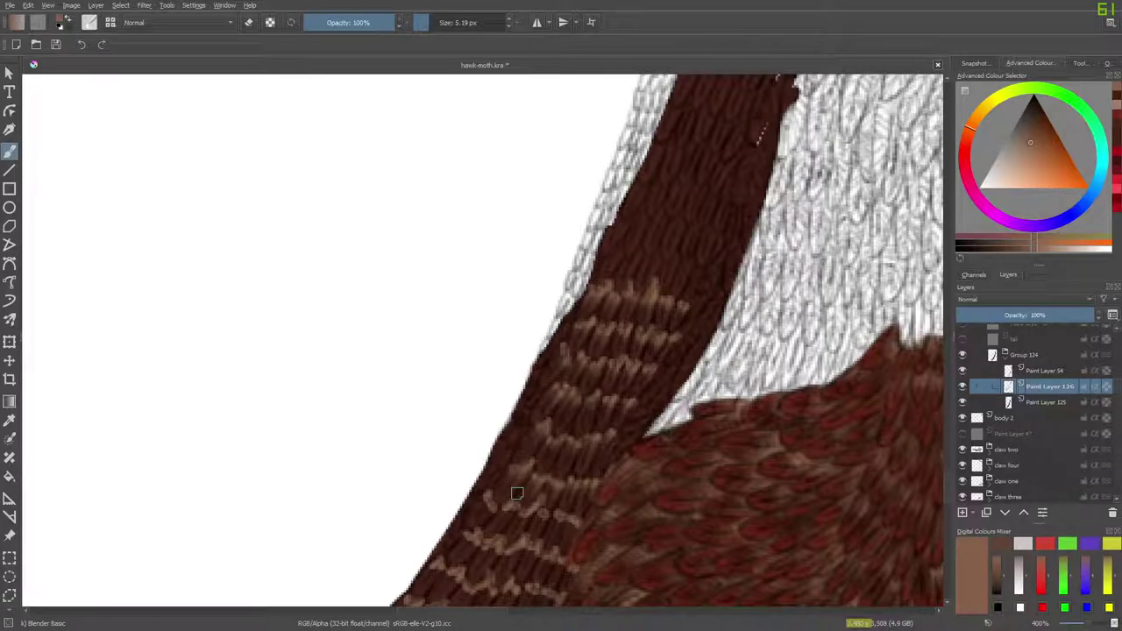
drag(944, 471, 947, 485)
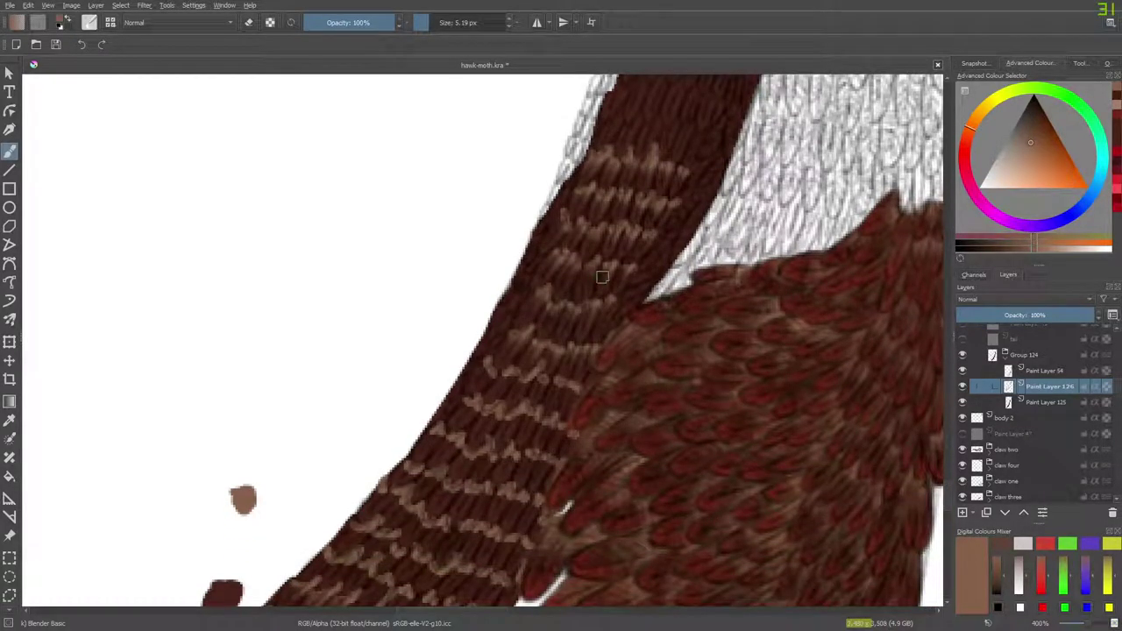
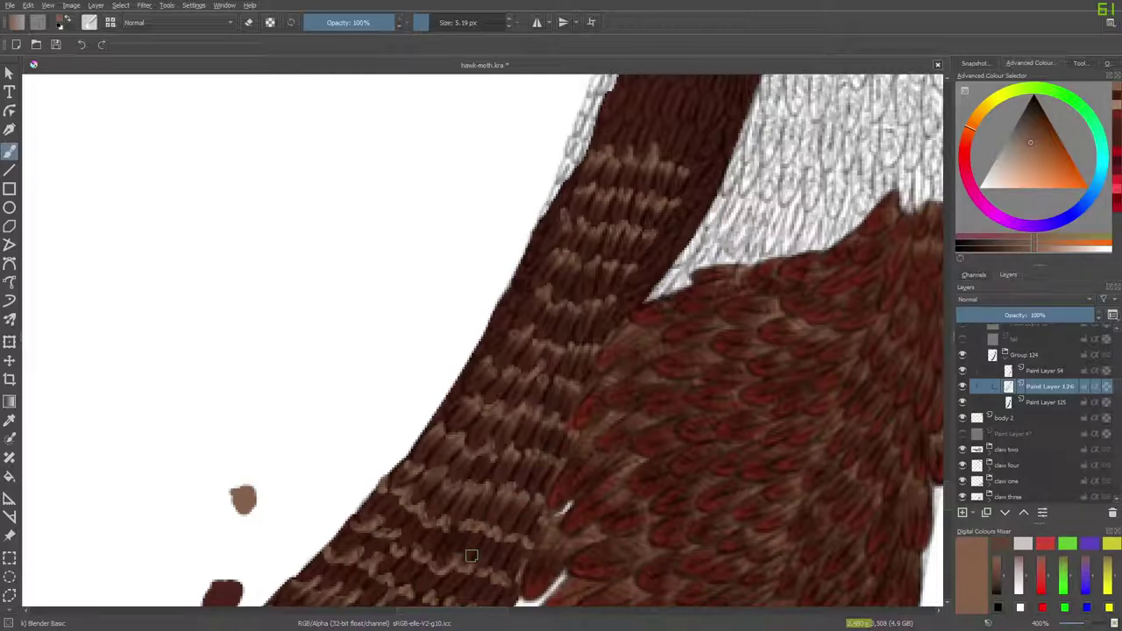
Expand the tail p 1 group and hide its two shading layers and its bottom paint layer, keeping the tail p 1 layer visible.
scroll(944, 499, down, 5)
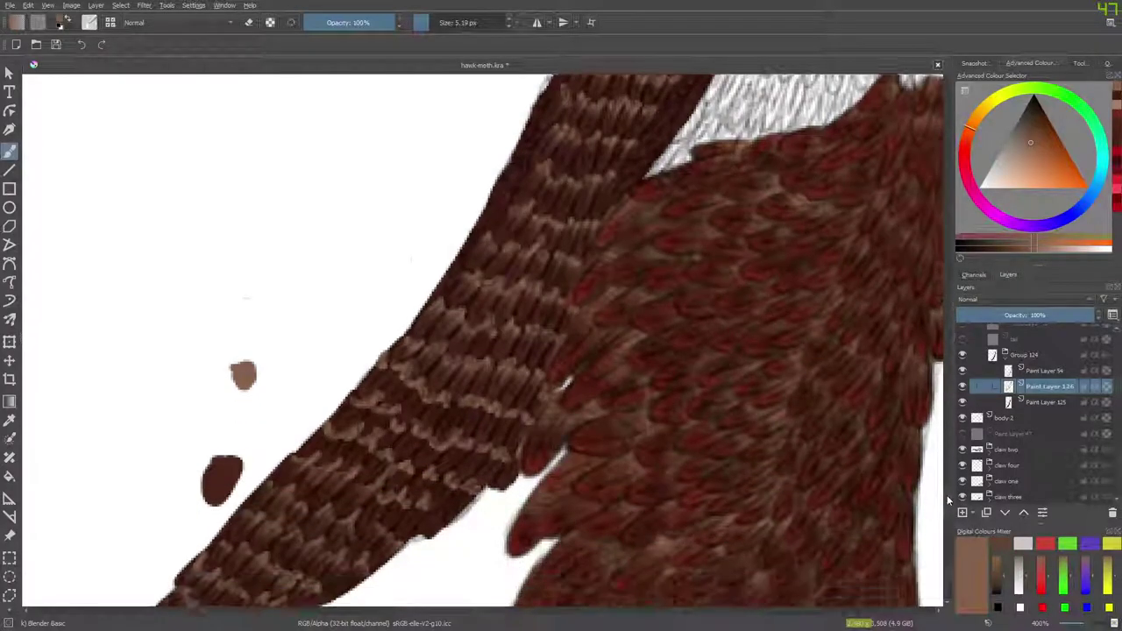
scroll(945, 507, up, 8)
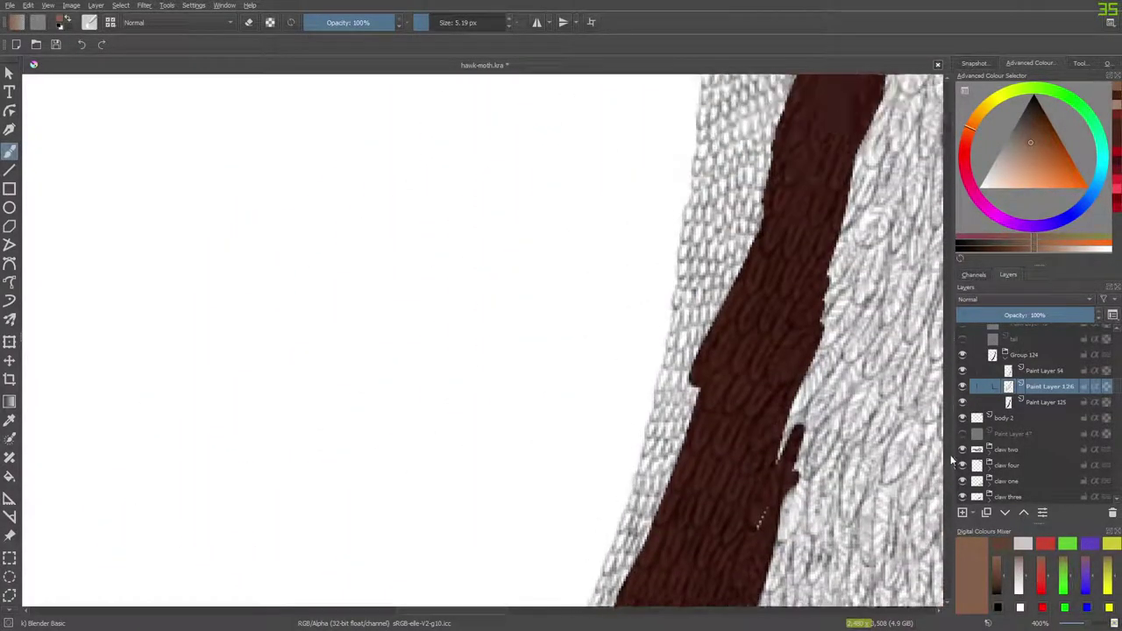
scroll(952, 459, down, 8)
scroll(942, 507, up, 1)
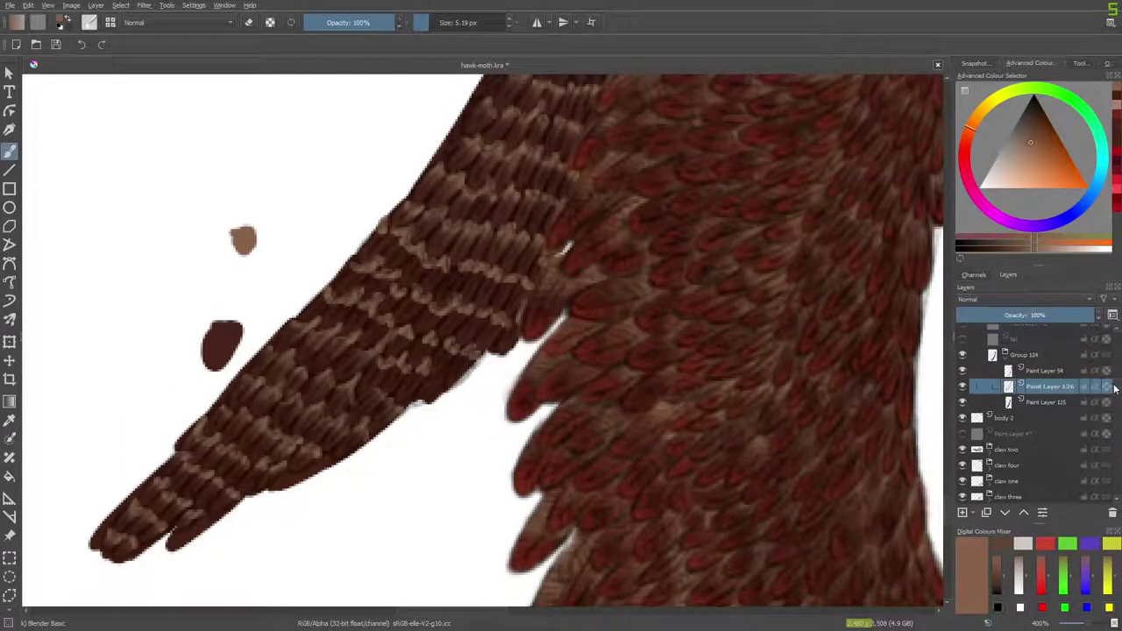
scroll(1115, 387, up, 5)
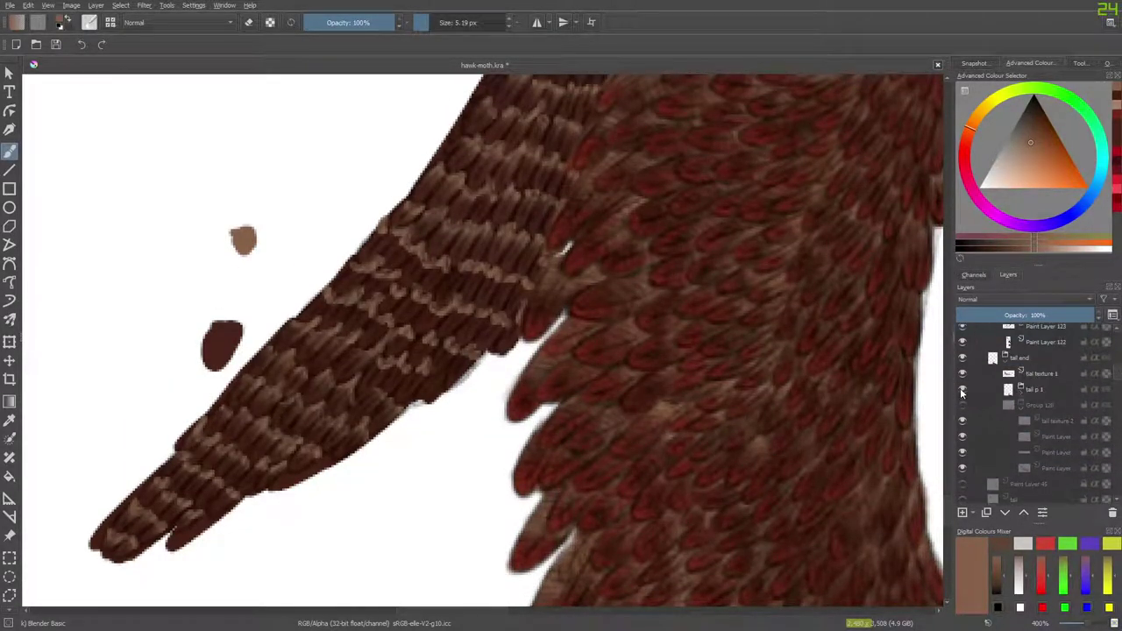
click(1020, 389)
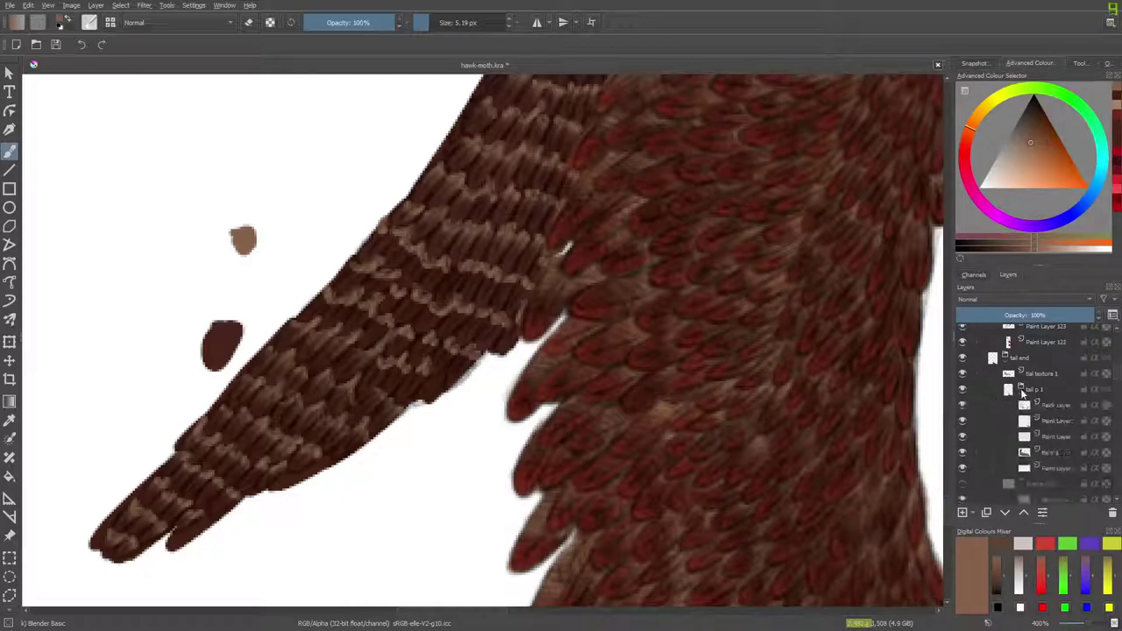
click(962, 437)
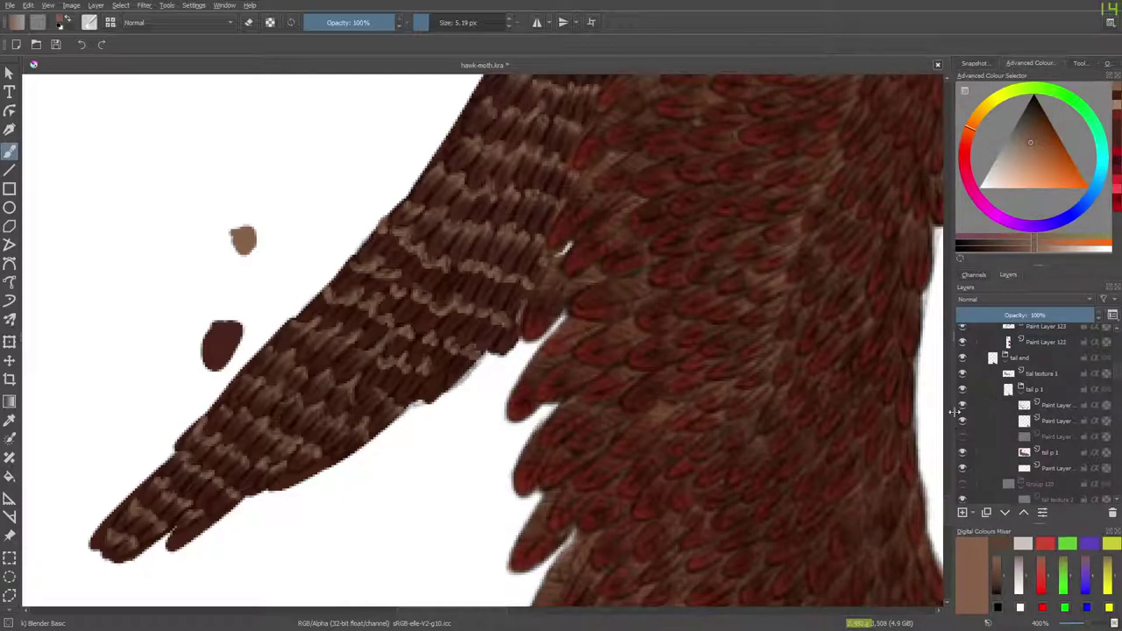
click(962, 420)
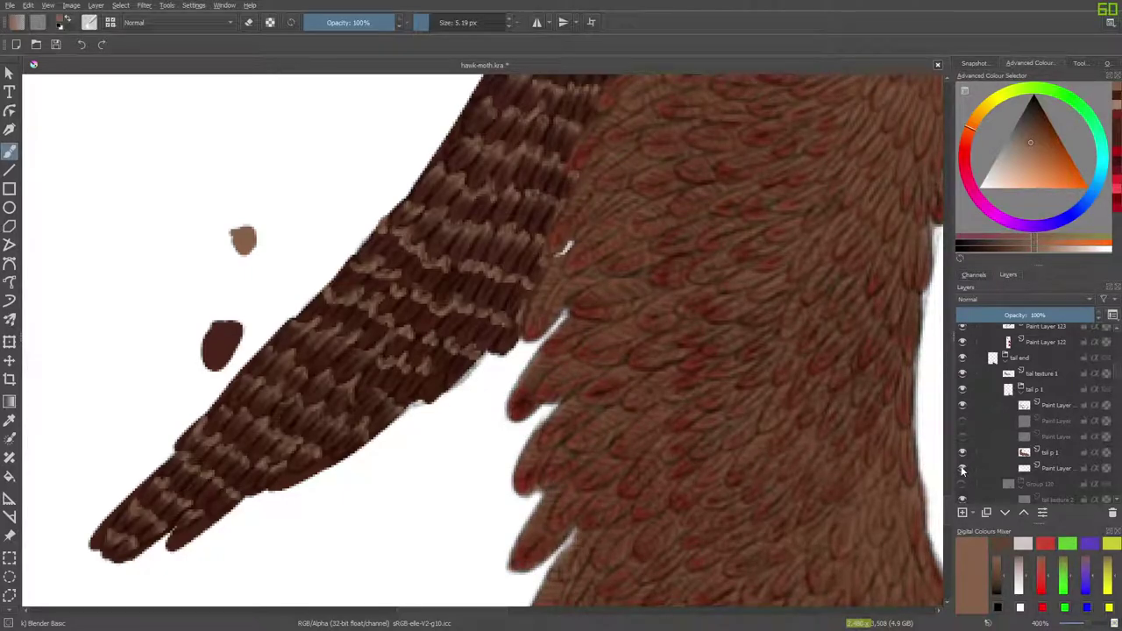
click(962, 468)
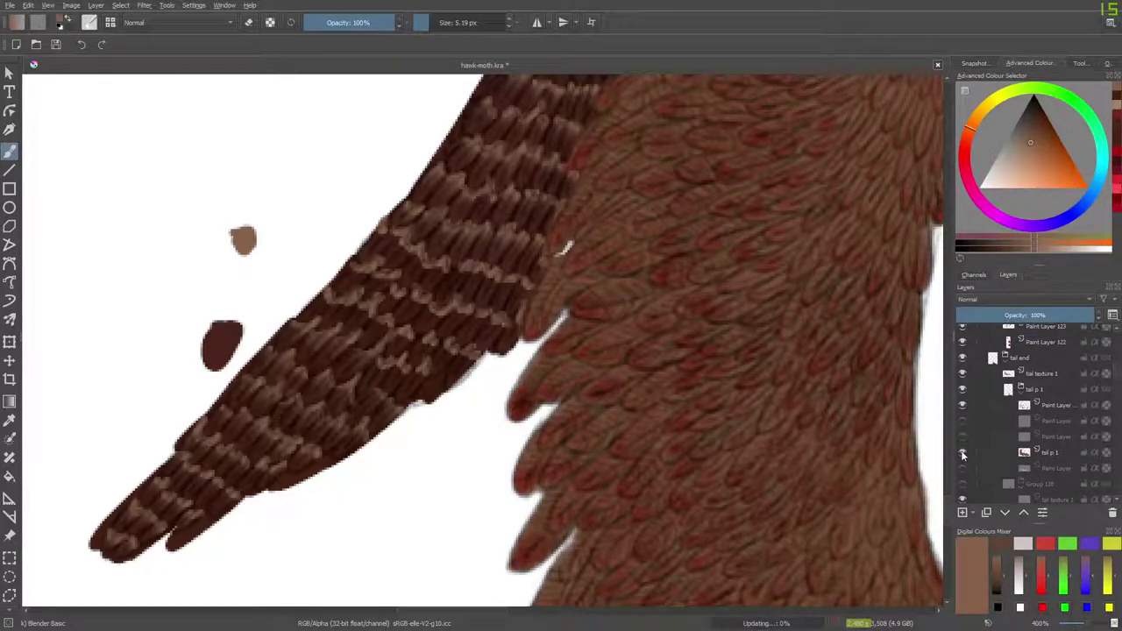
click(962, 452)
click(961, 452)
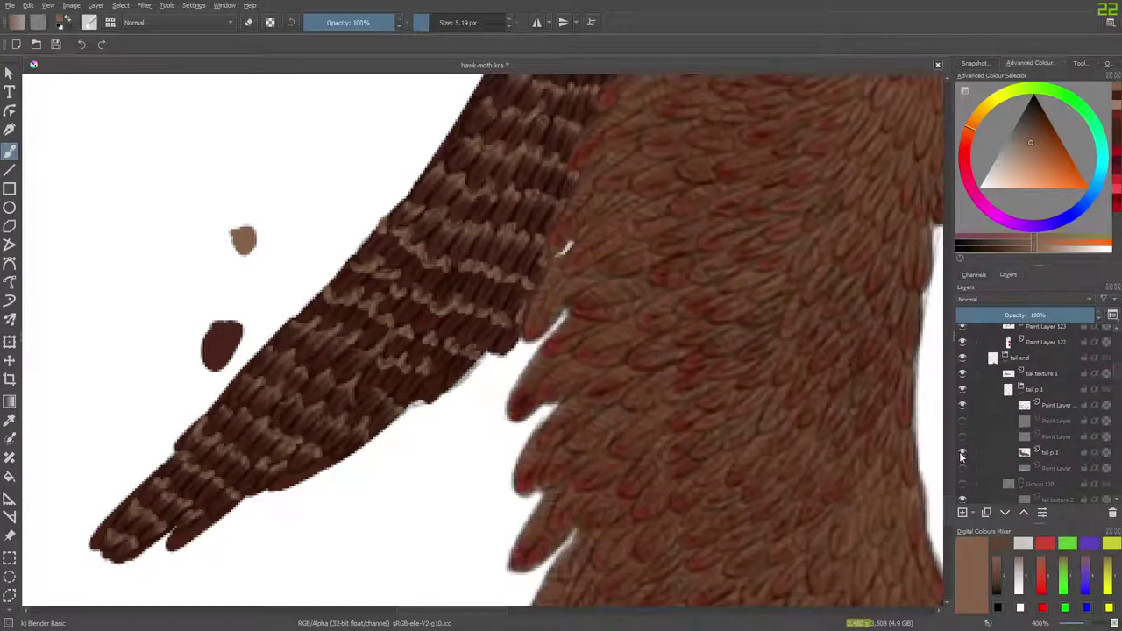
Sample a reddish brown from the exposed feathers as the painting colour and return to the brush.
click(10, 419)
click(701, 420)
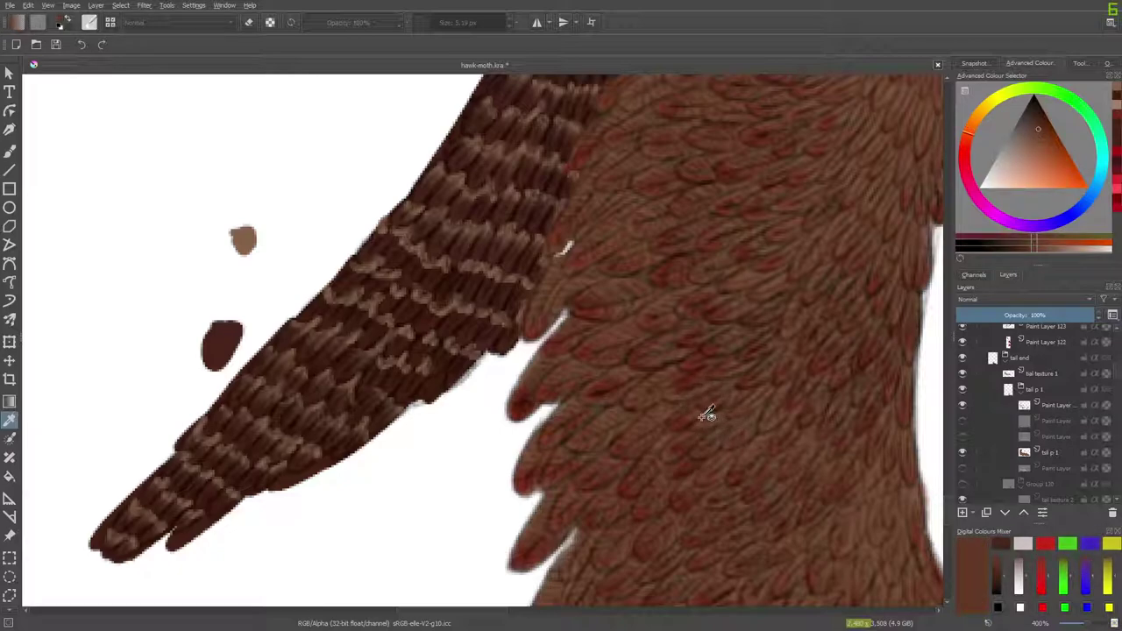
click(9, 151)
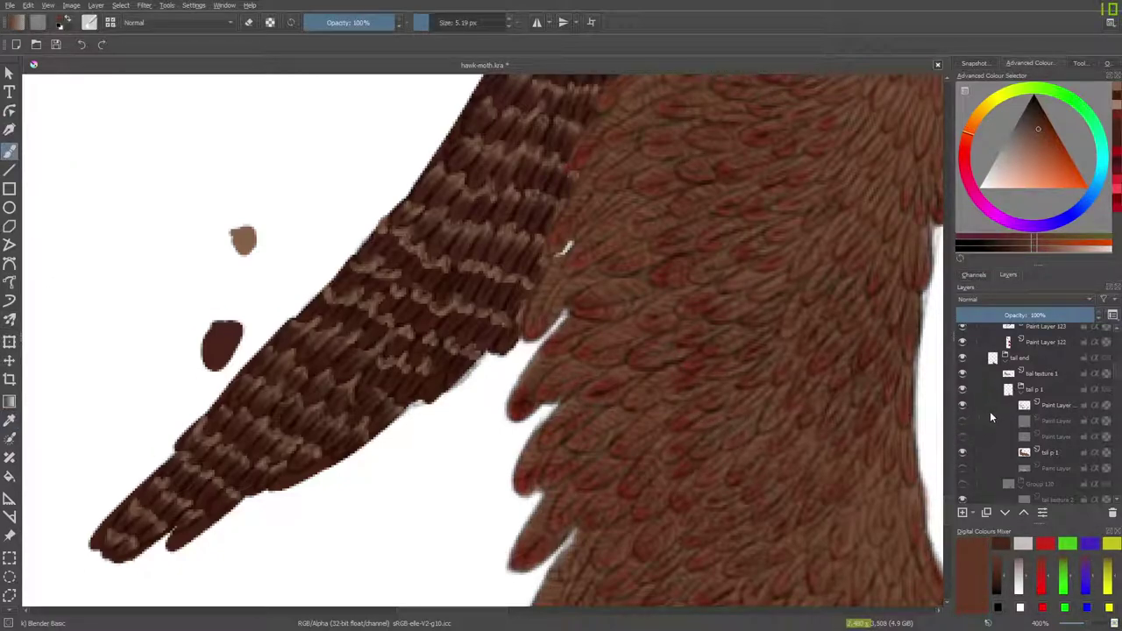
Check the tail p 1 group without its red-tips layer, restore all its hidden layers, and return to Paint Layer 126 in the layer list.
click(961, 406)
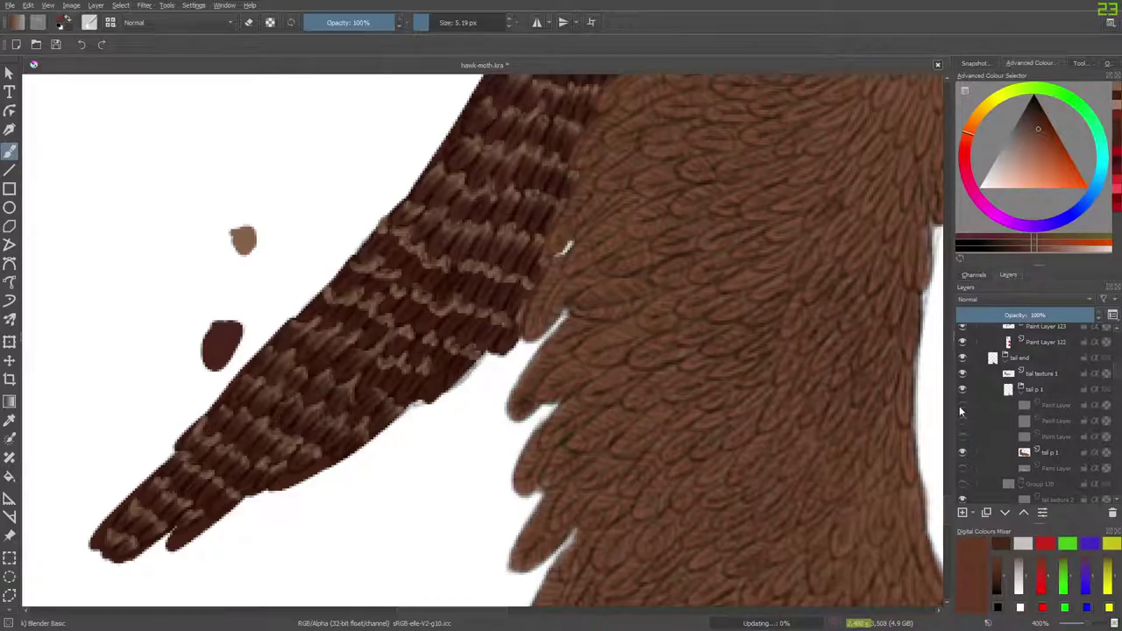
key(ctrl+z)
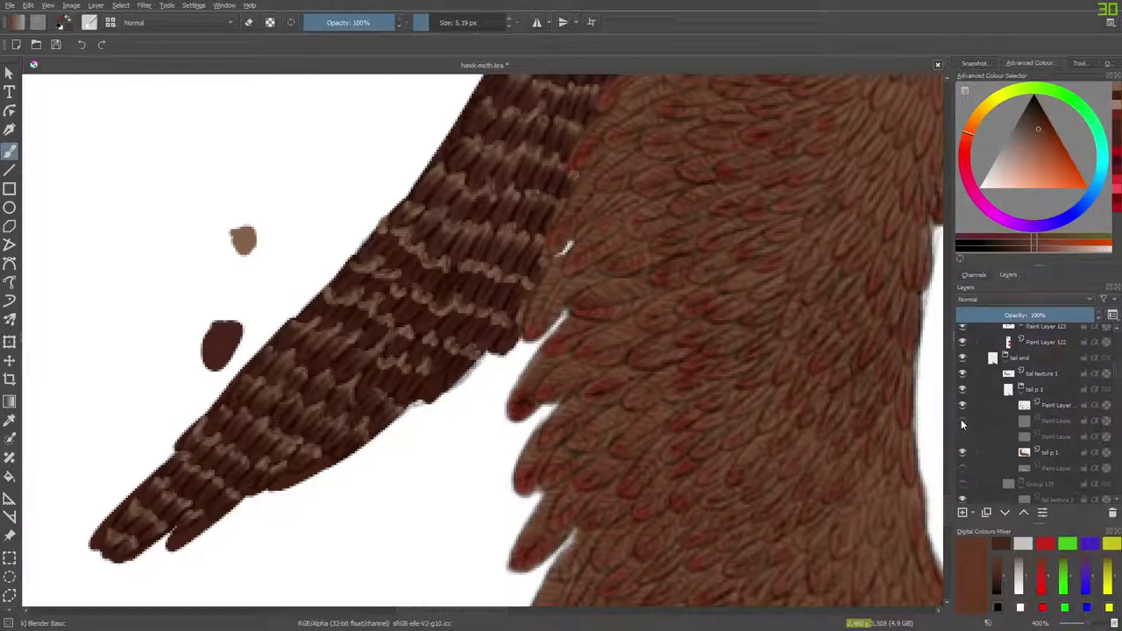
click(961, 420)
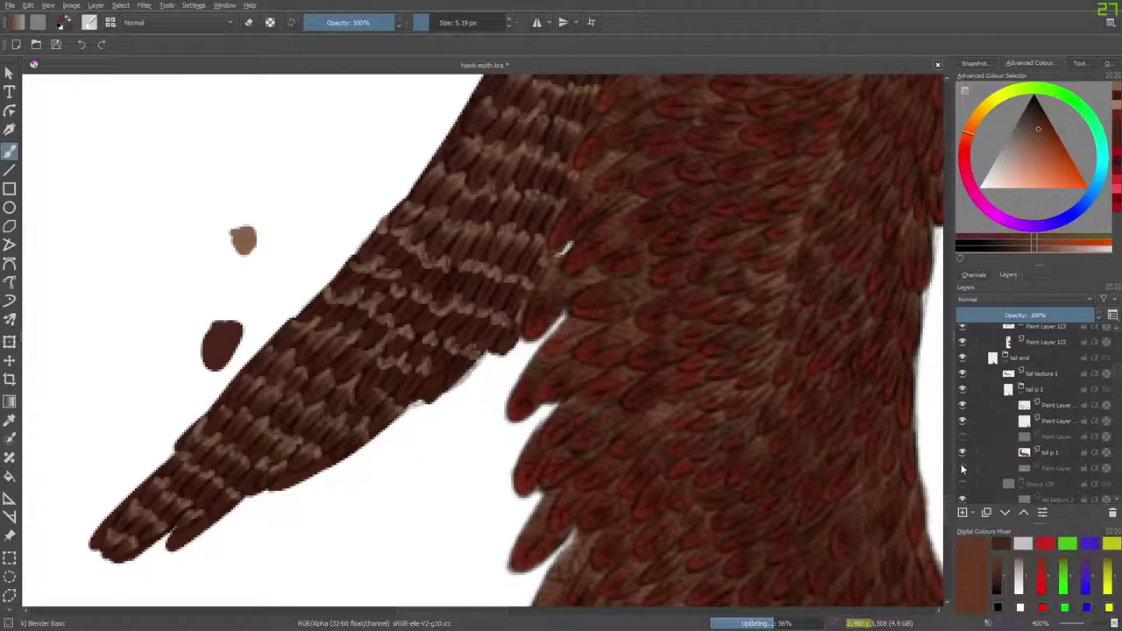
key(ctrl+Page_Down)
key(ctrl+Page_Up)
click(961, 436)
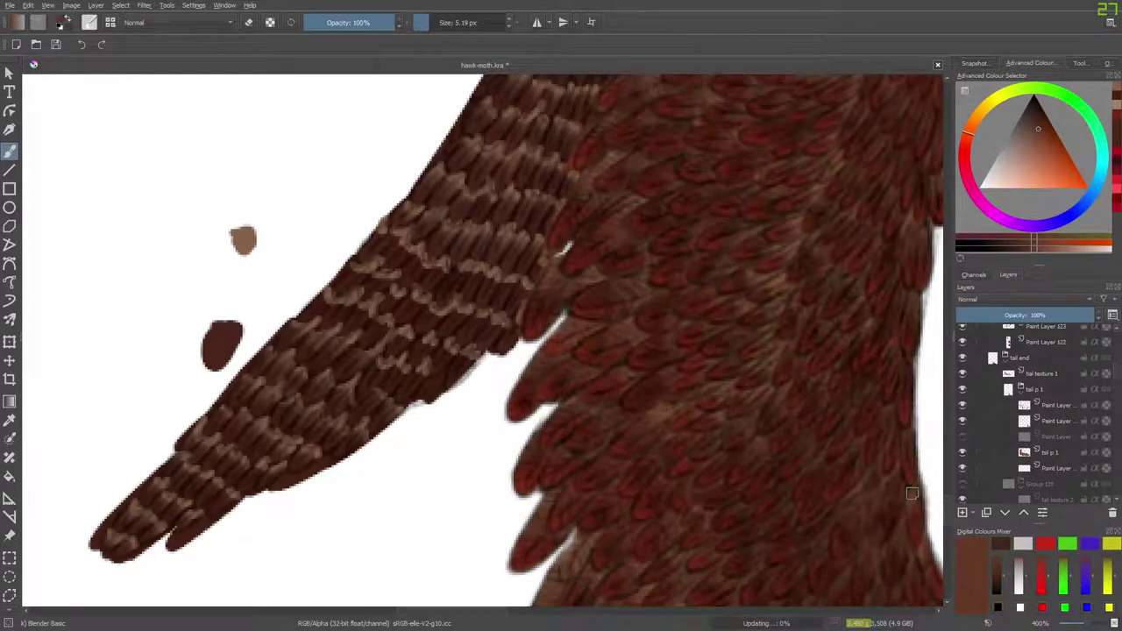
drag(1116, 371, 1117, 386)
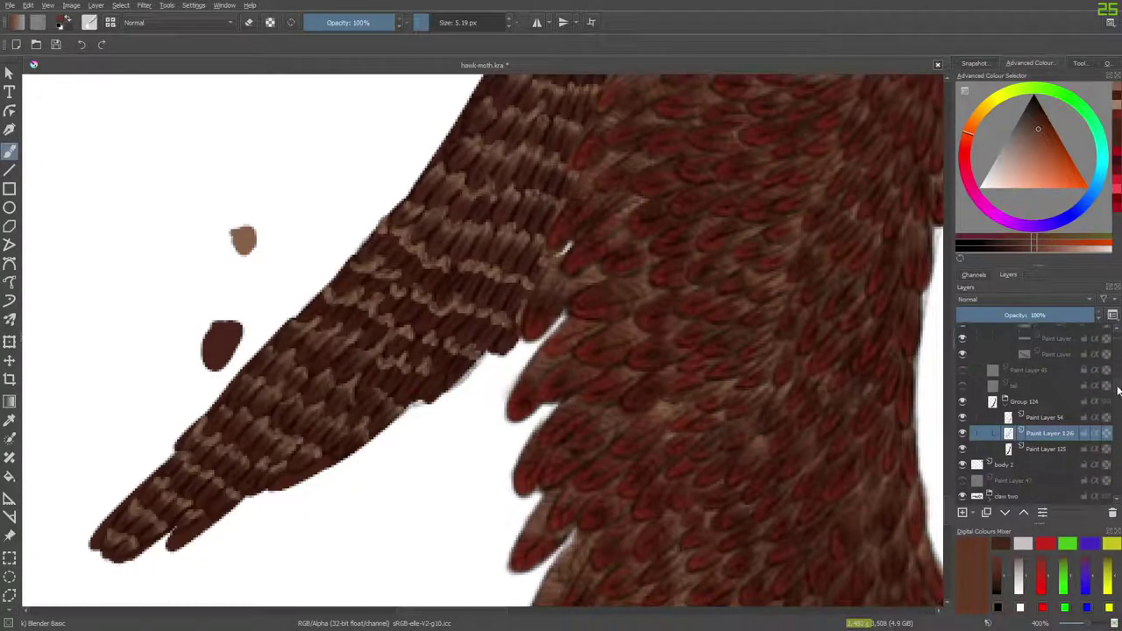
Recolour the band's base on Paint Layer 125 reddish brown using the Basic-2 Opacity brush at 40 px with alpha locked.
click(1029, 447)
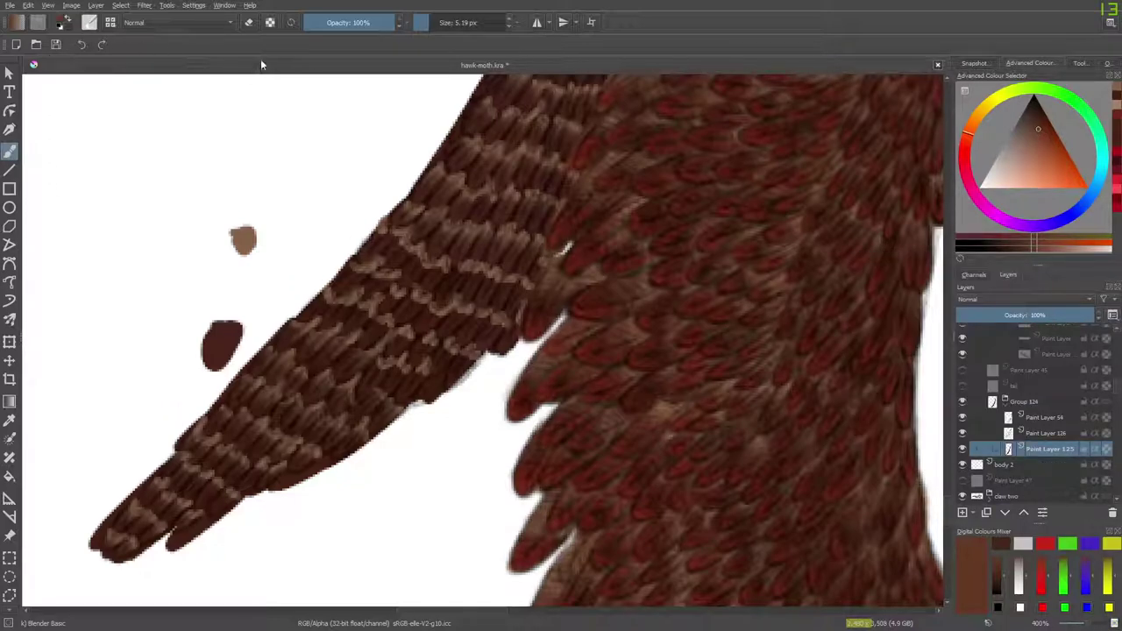
click(269, 22)
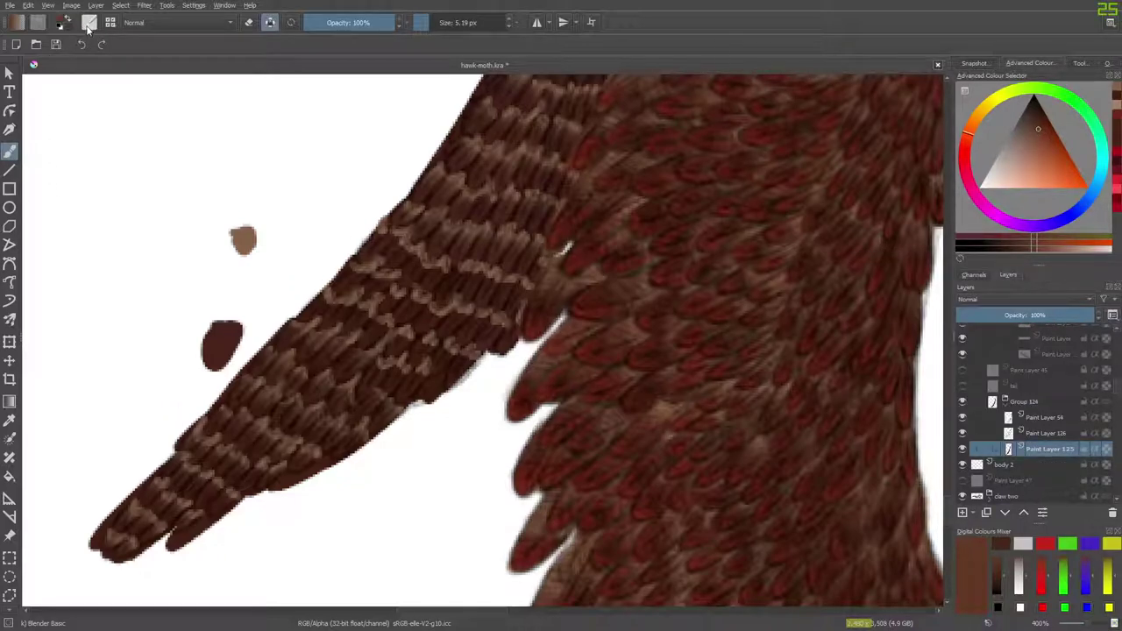
click(87, 22)
click(174, 151)
right_click(428, 455)
click(416, 318)
mouse_move(451, 150)
mouse_down()
mouse_move(367, 290)
mouse_move(480, 210)
mouse_move(456, 260)
mouse_move(464, 288)
mouse_move(517, 226)
mouse_move(495, 280)
mouse_move(539, 231)
mouse_move(394, 367)
mouse_move(507, 284)
mouse_move(444, 361)
mouse_move(360, 353)
mouse_move(357, 283)
mouse_move(249, 394)
mouse_up()
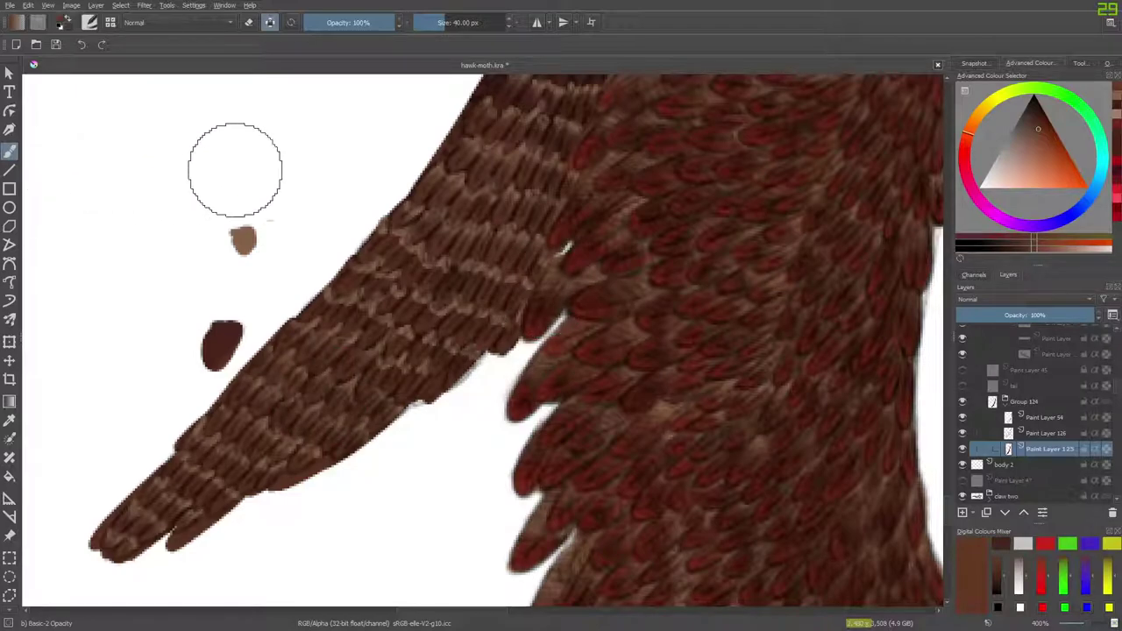
Turn off alpha lock and paint test swatches beside the band, a large Basic-2 Opacity patch and a reddish-brown Basic-1 dab on it.
click(269, 22)
drag(274, 158, 293, 155)
click(91, 23)
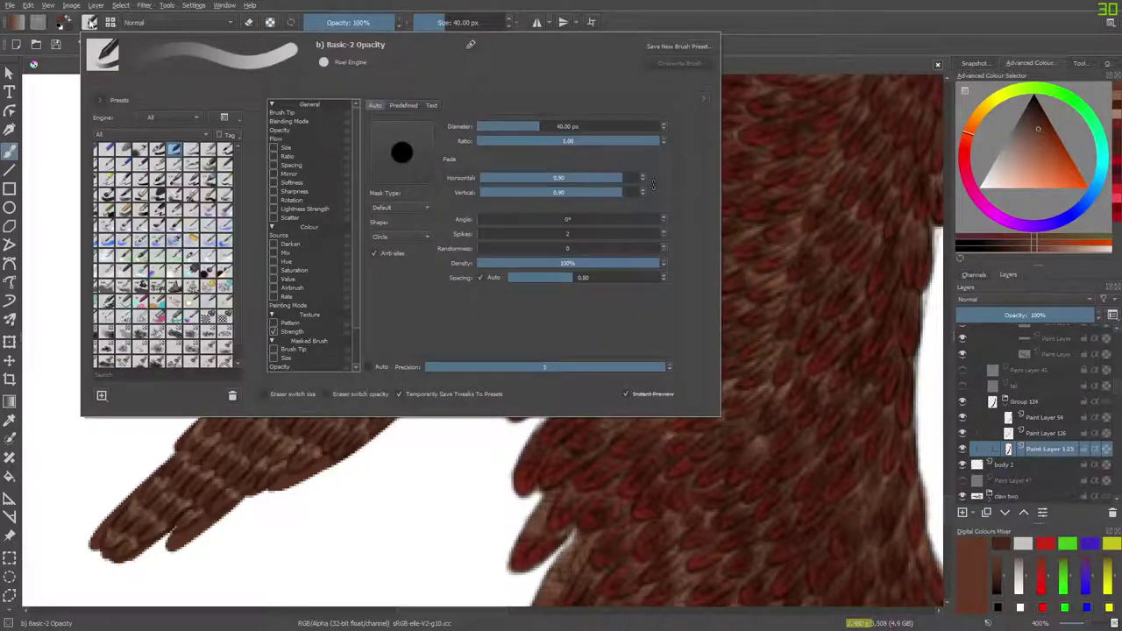
click(155, 151)
right_click(79, 91)
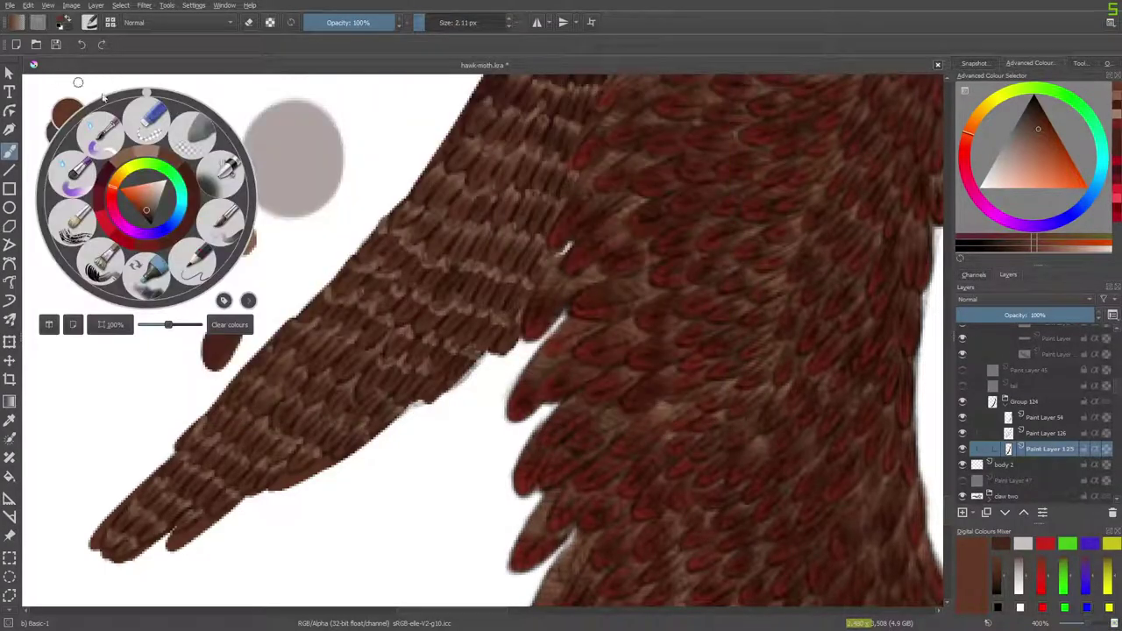
click(291, 159)
drag(298, 158, 299, 166)
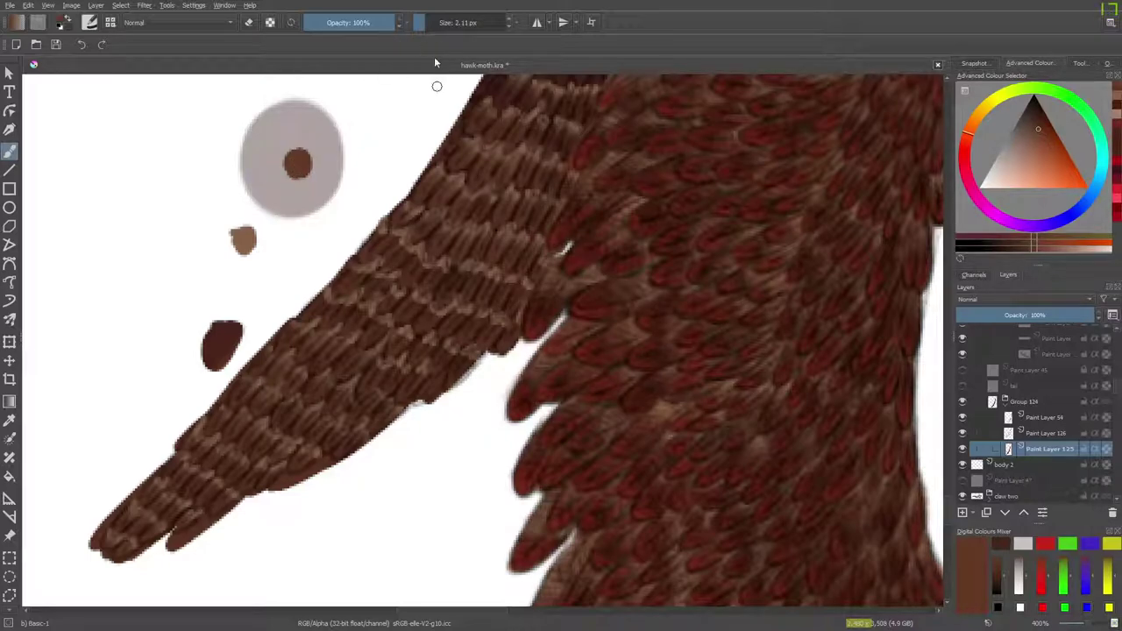
Repaint the base of the lower and middle band reddish brown with the alpha-locked Basic-1 brush at 54.10 px.
click(269, 22)
click(447, 22)
drag(491, 123, 445, 282)
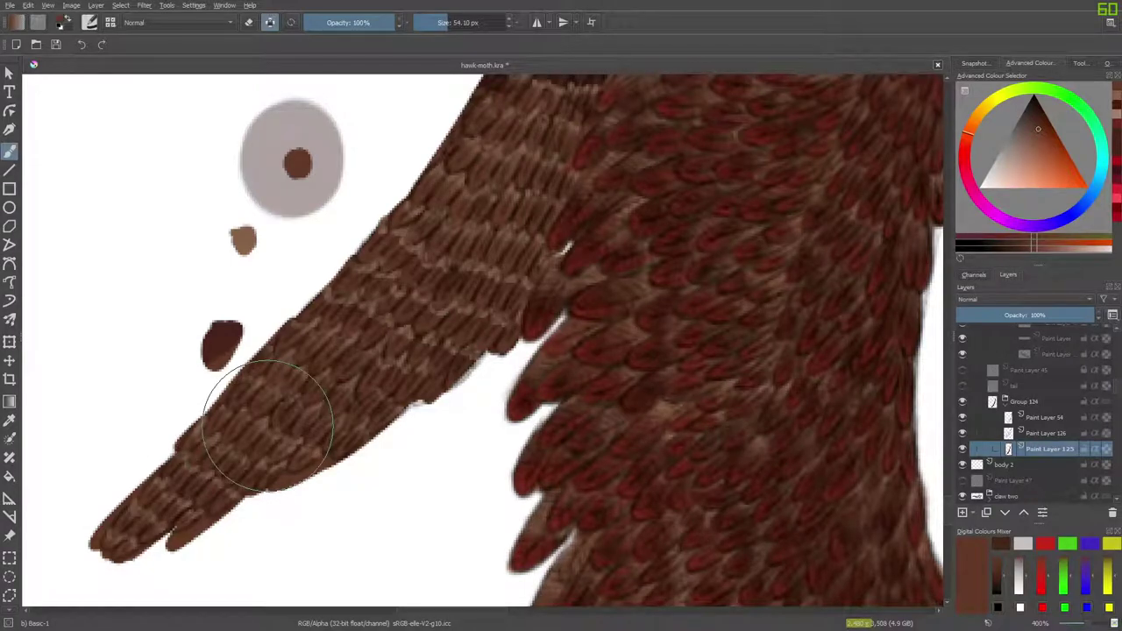
scroll(488, 388, up, 5)
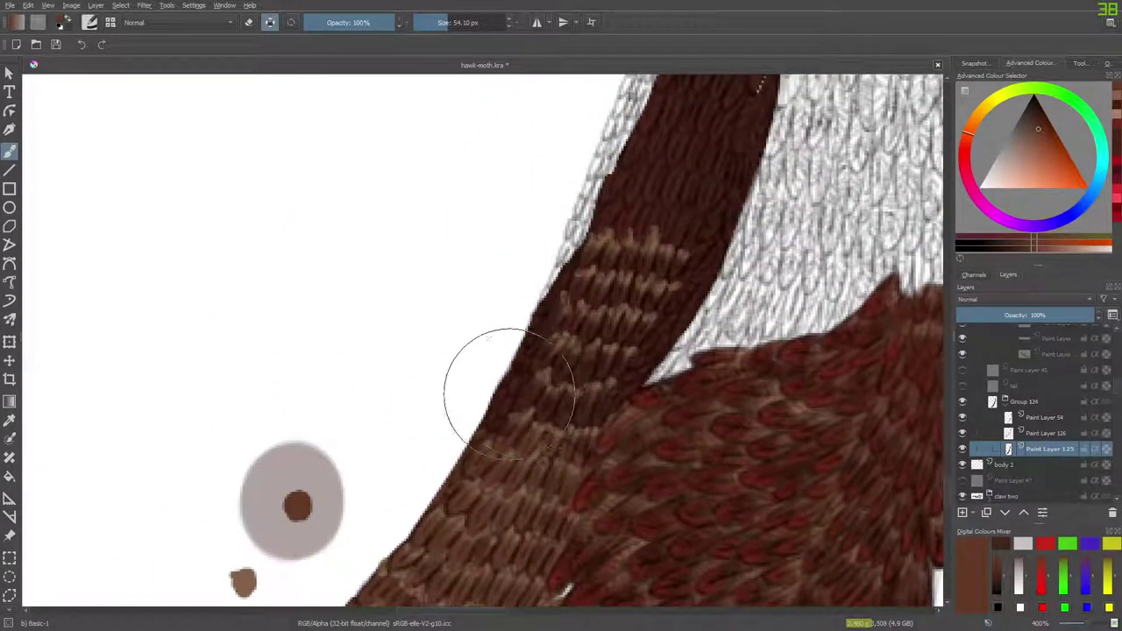
click(681, 237)
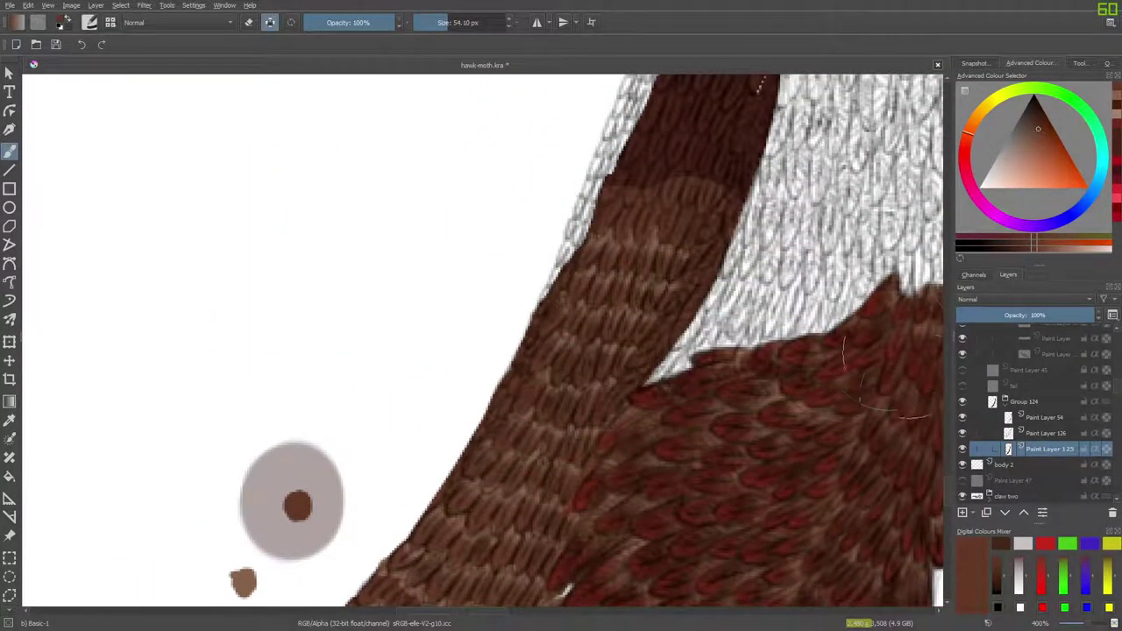
Extend the reddish-brown base over the remaining dark feathers up to the upper end of the band.
drag(948, 501, 950, 432)
mouse_move(710, 350)
mouse_down()
mouse_move(625, 502)
mouse_move(701, 512)
mouse_move(610, 526)
mouse_move(704, 426)
mouse_move(785, 96)
mouse_up()
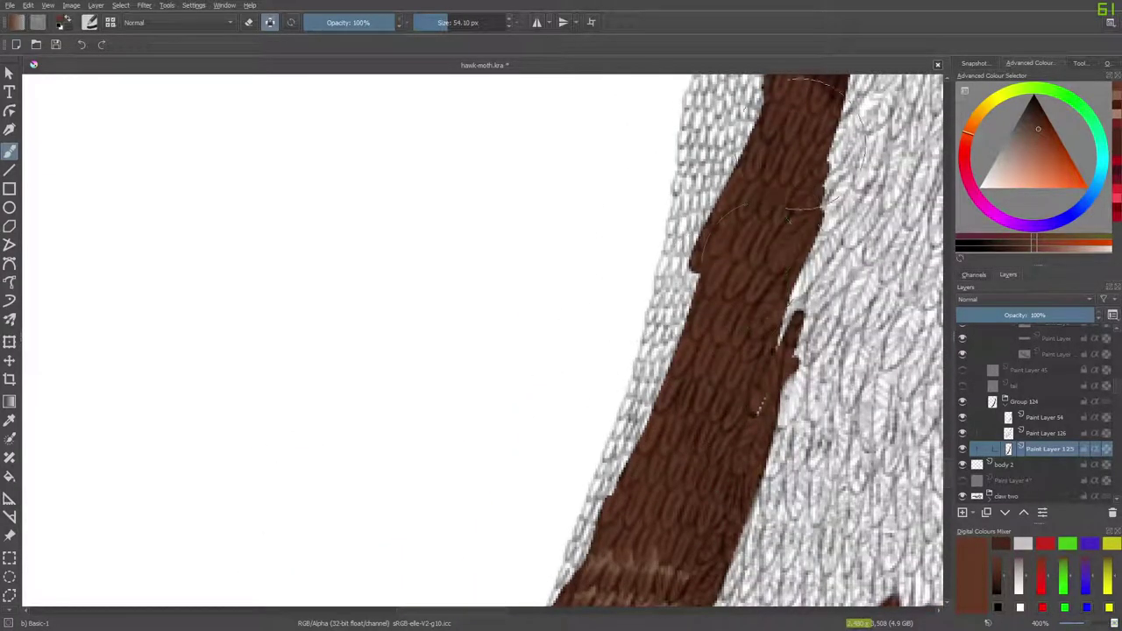
drag(949, 479, 949, 458)
mouse_move(828, 359)
mouse_down()
mouse_move(786, 461)
mouse_move(854, 211)
mouse_move(863, 98)
mouse_up()
mouse_move(949, 456)
mouse_down()
mouse_move(949, 423)
mouse_move(840, 282)
mouse_move(887, 550)
mouse_up()
drag(948, 424, 936, 503)
scroll(936, 507, up, 2)
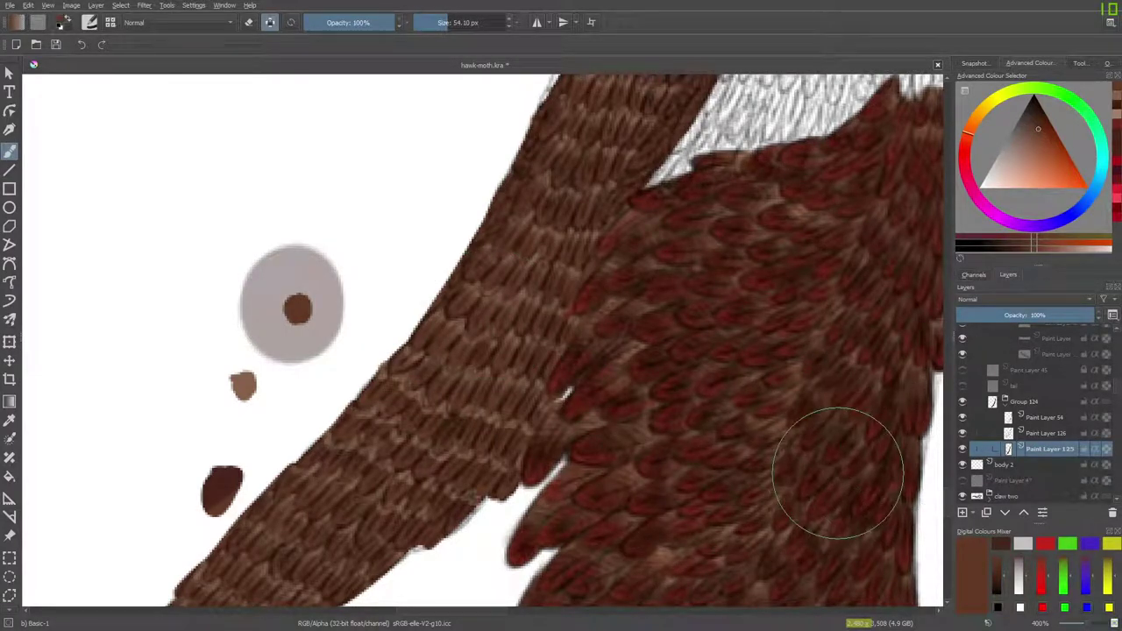
Select Paint Layer 126 and compare the band with its light-tips layer hidden and shown.
click(1034, 418)
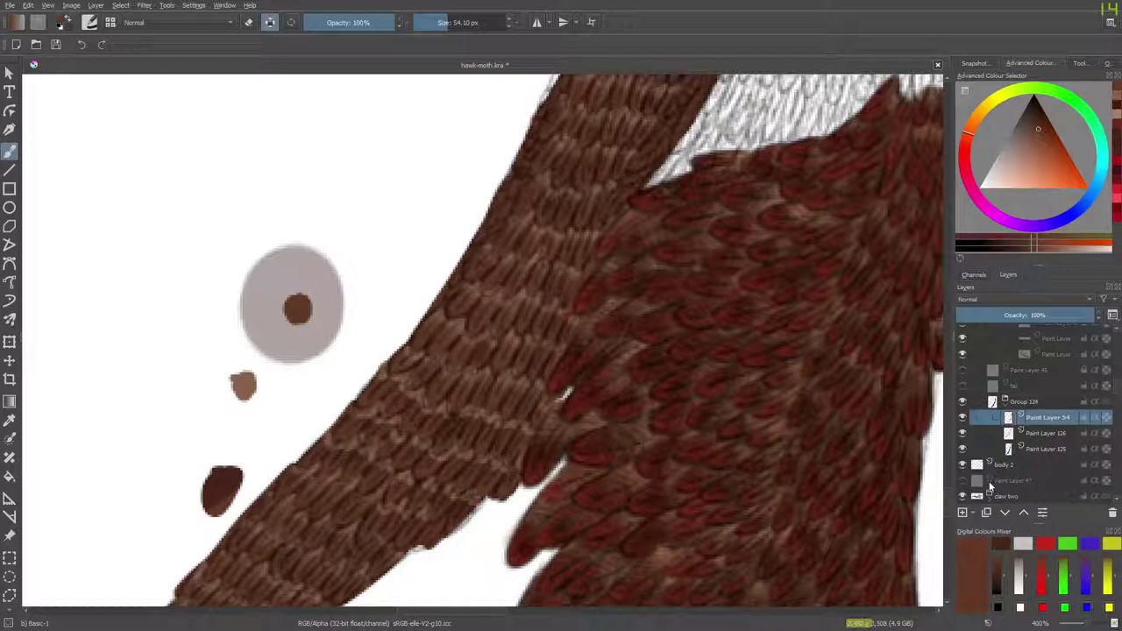
click(1027, 433)
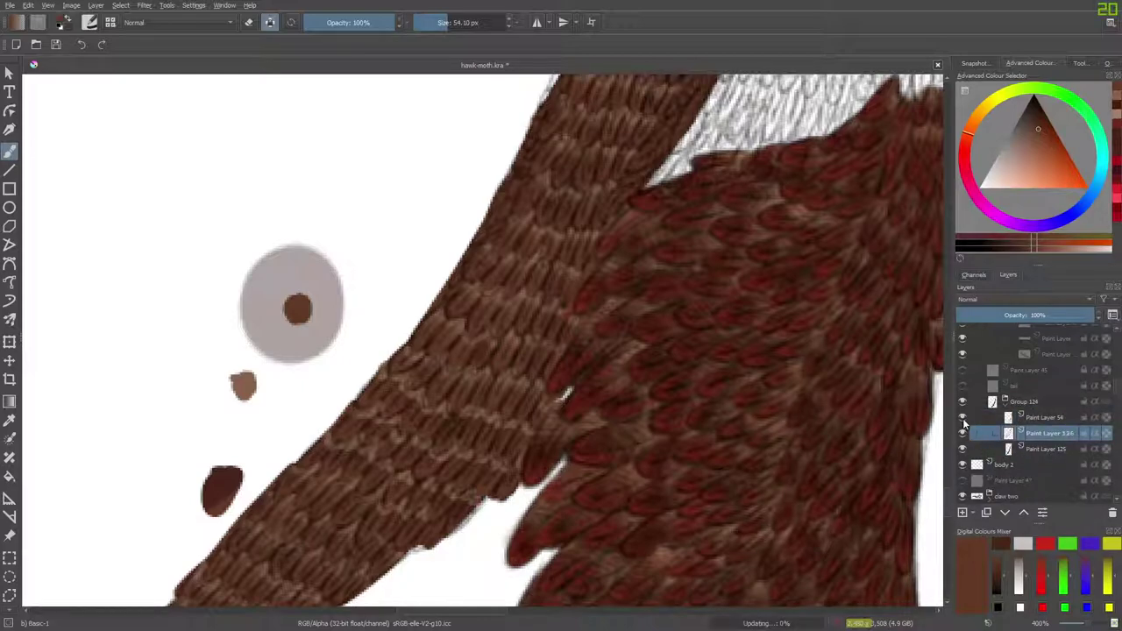
click(963, 419)
click(962, 419)
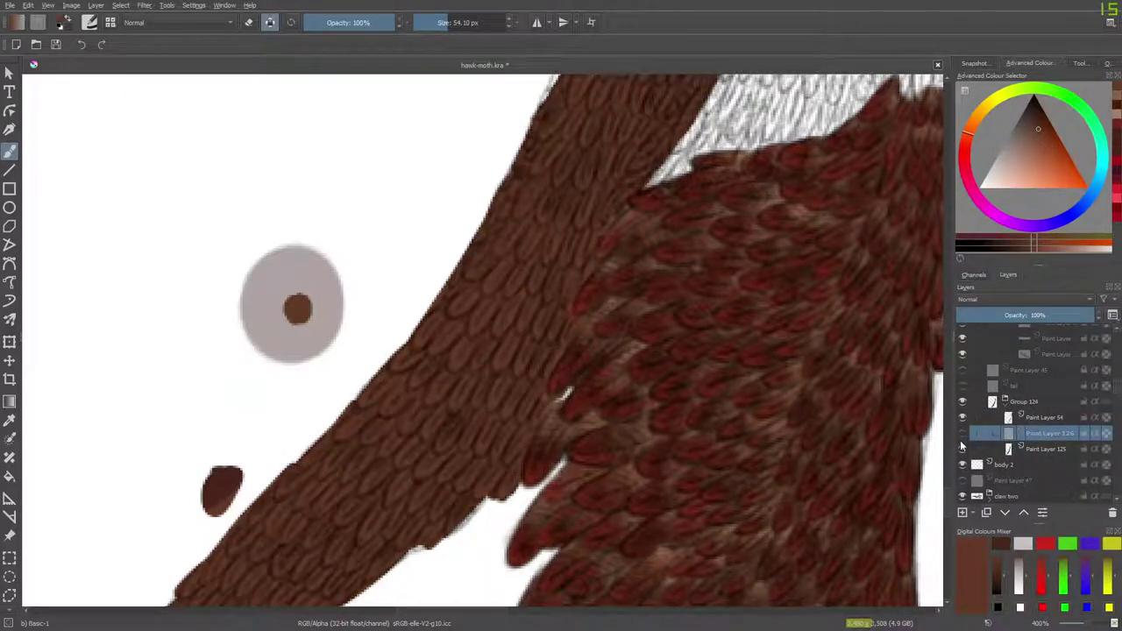
click(962, 438)
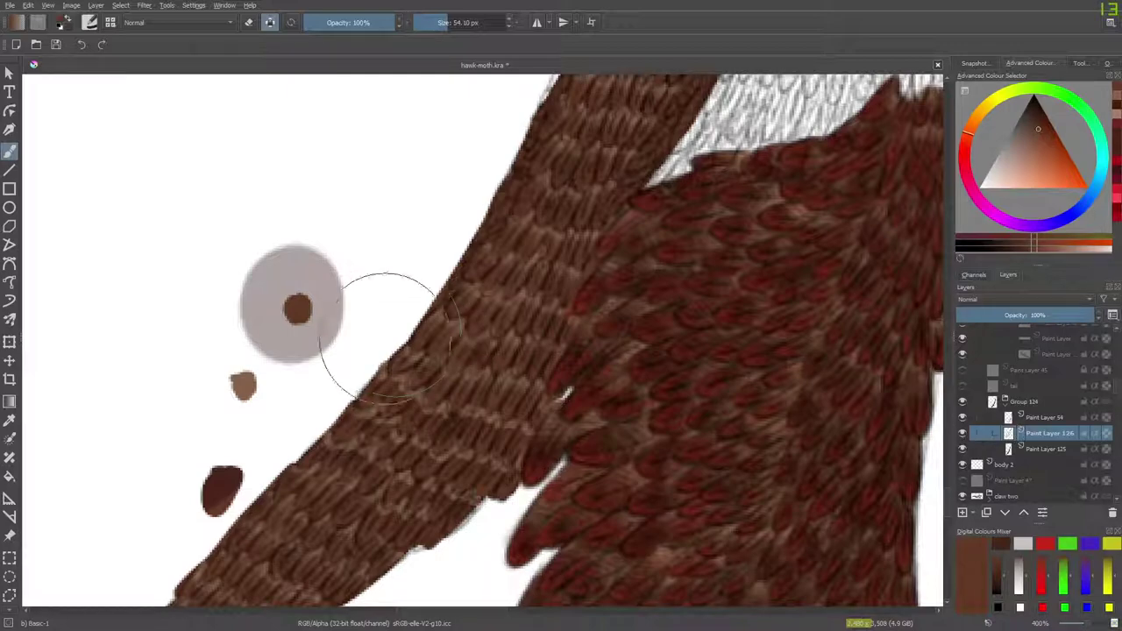
Switch to the Blender Basic brush at 5.19 px for the light feather tips on Paint Layer 126.
right_click(49, 149)
click(59, 90)
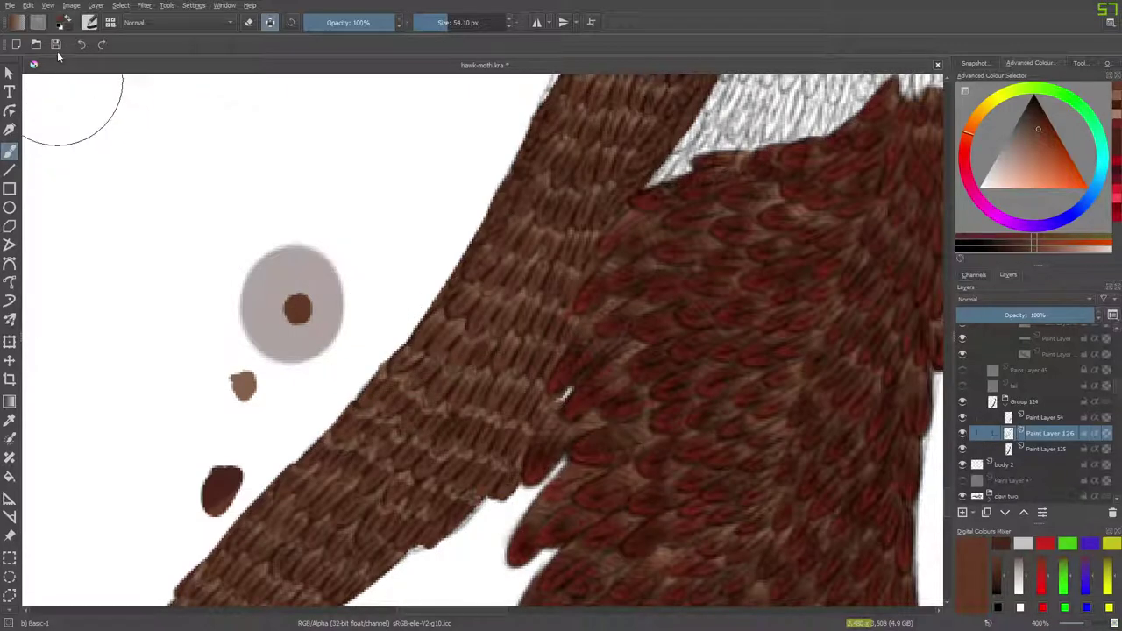
click(88, 22)
click(184, 258)
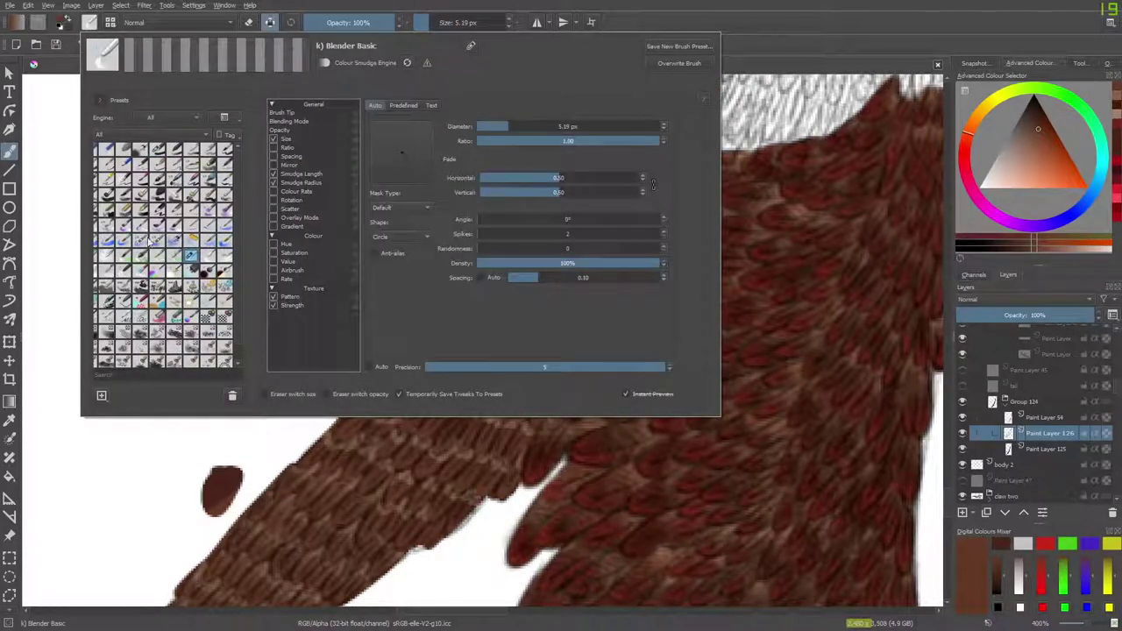
right_click(70, 145)
click(303, 206)
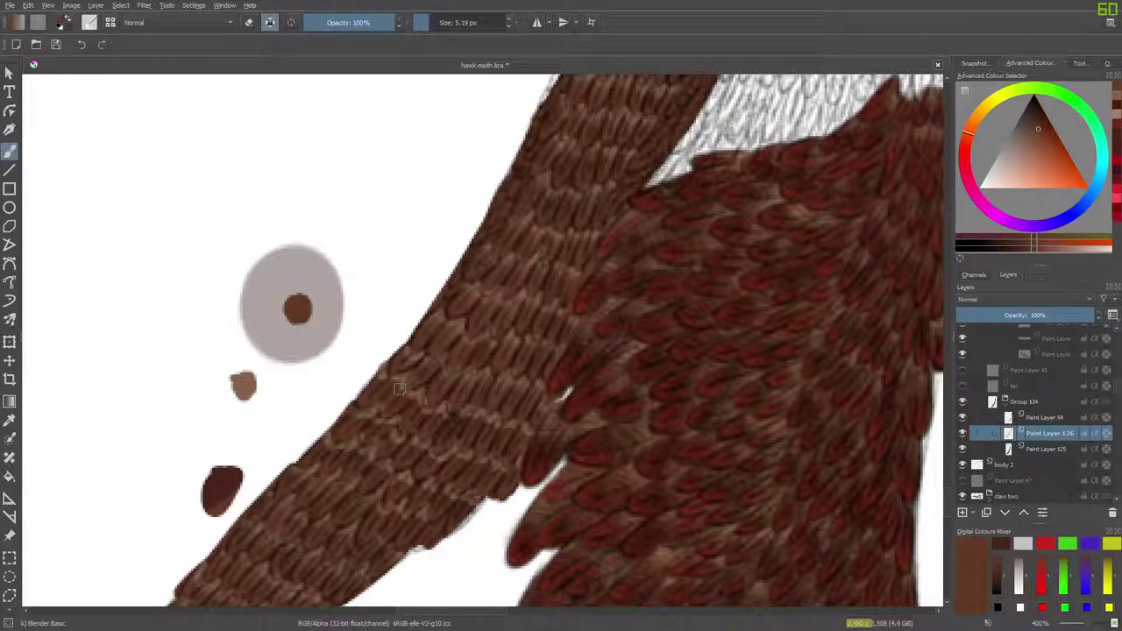
Switch to the Pencil-2 brush at 10 px and turn off alpha lock for painting the feather tips.
key(e)
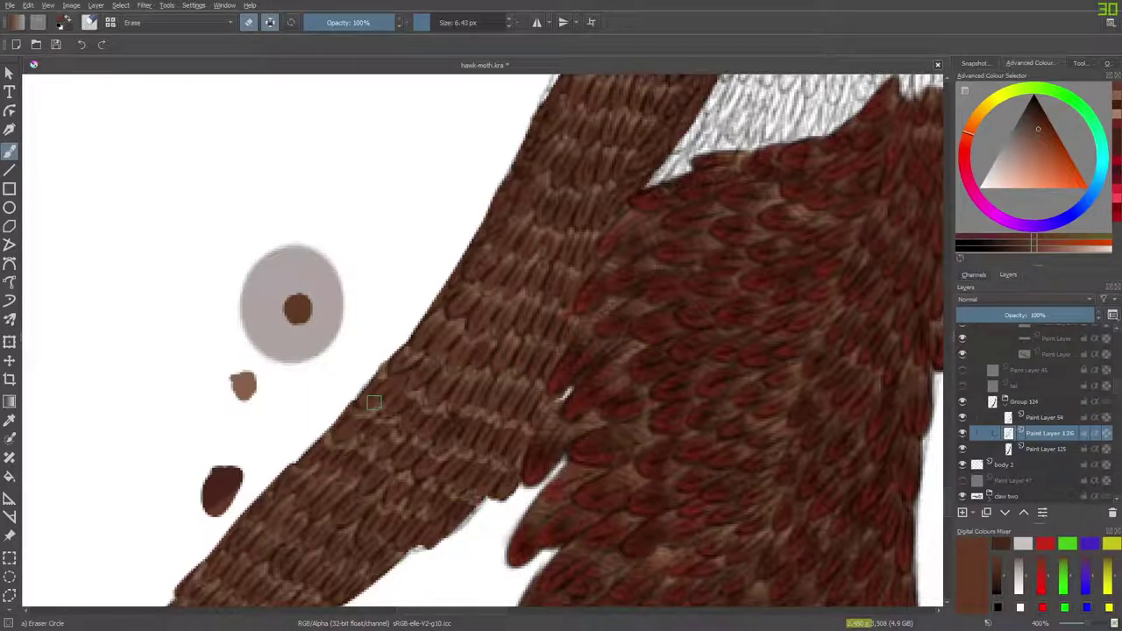
key(slash)
right_click(454, 306)
click(495, 359)
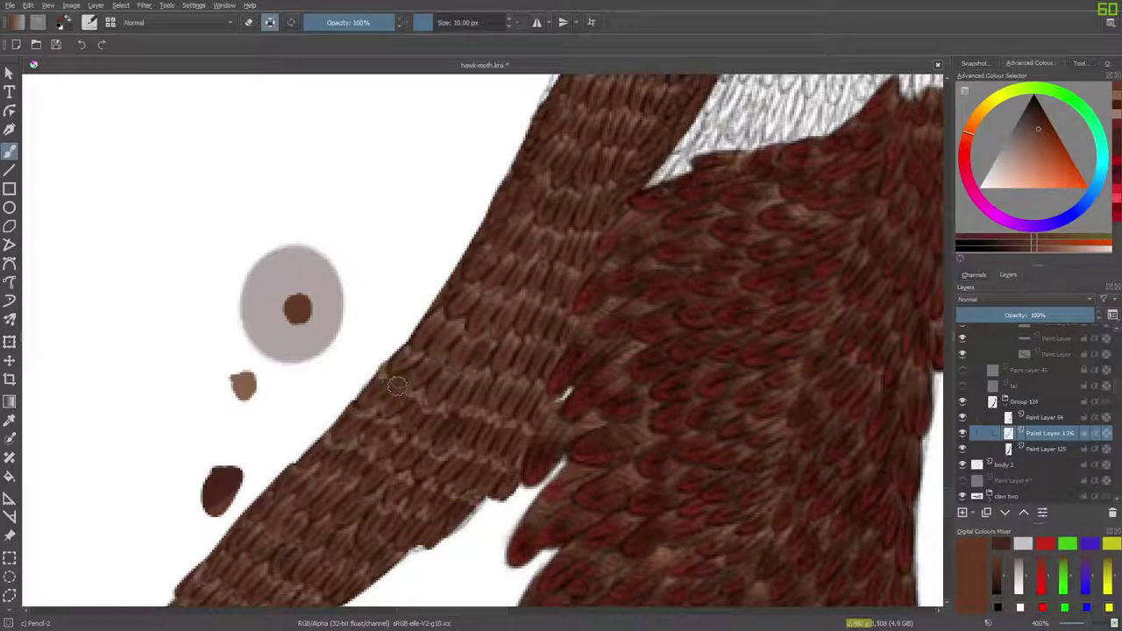
click(269, 22)
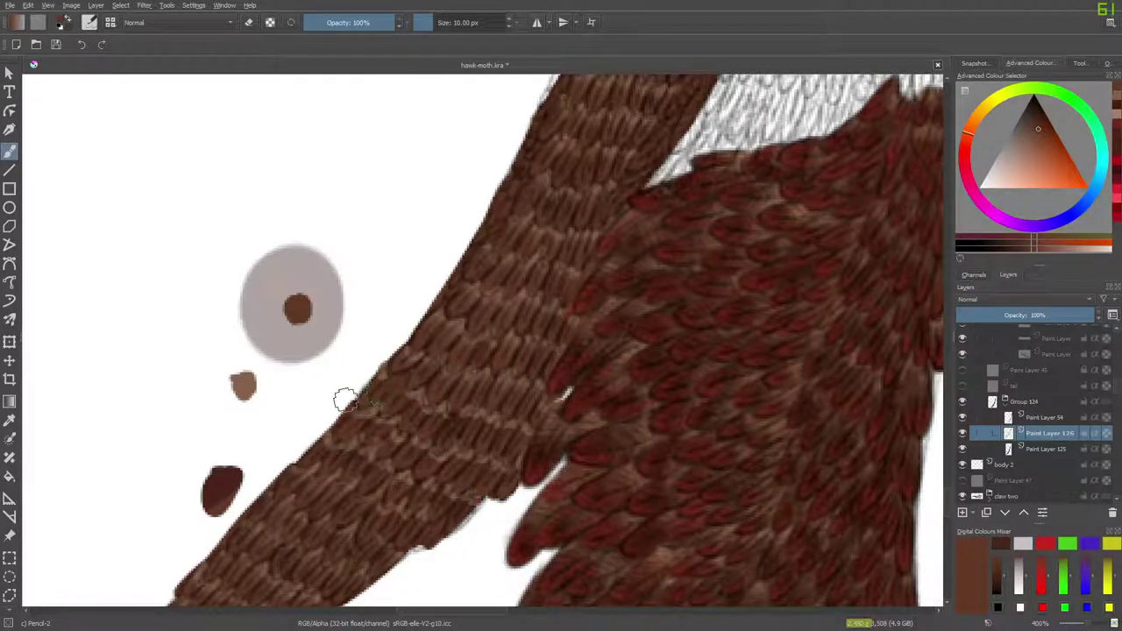
Sample the light brown from the swatch beside the band as the painting colour and return to the brush.
click(10, 420)
click(419, 388)
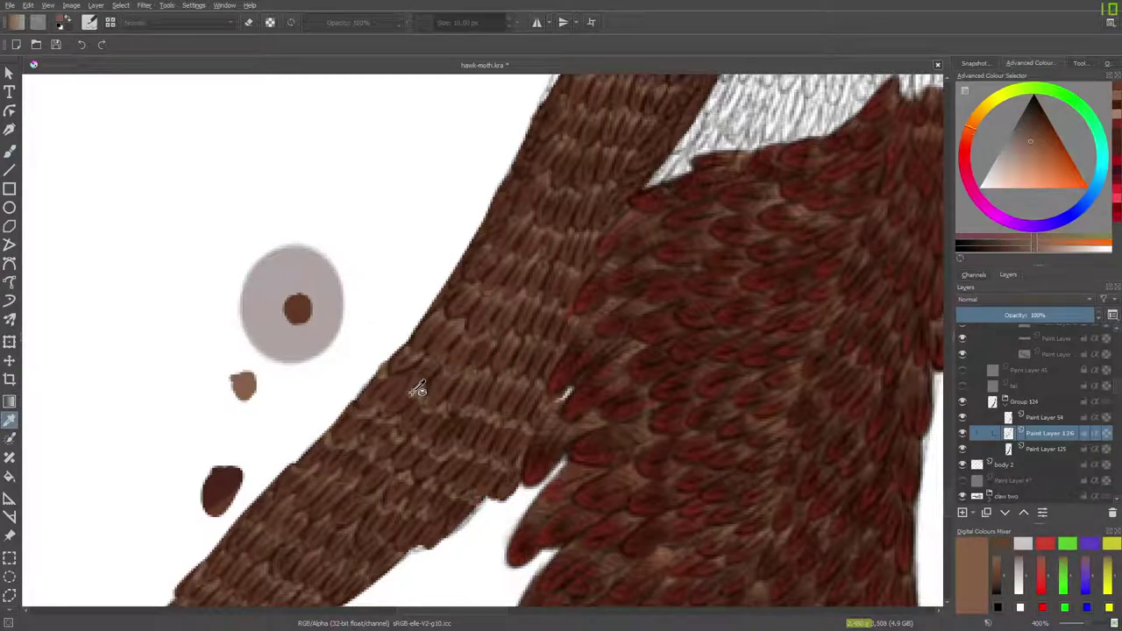
click(434, 446)
click(239, 391)
click(9, 150)
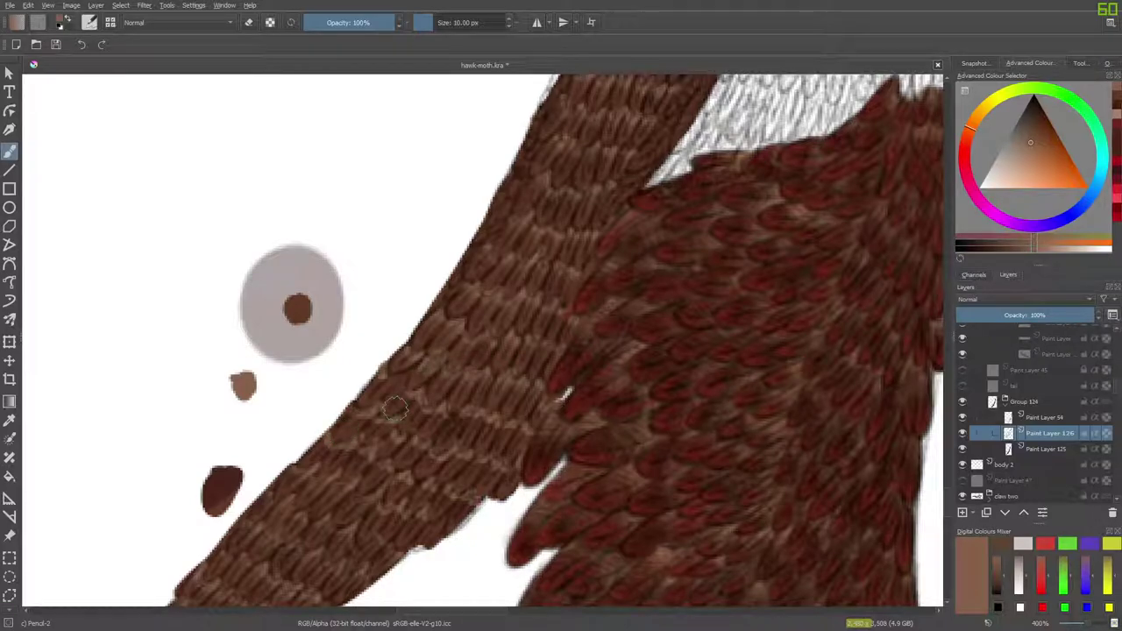
Strengthen the light-brown tips in the middle of the band with Pencil-2 at 10 px, trimming them with the Eraser Circle at 6.43 px.
key(e)
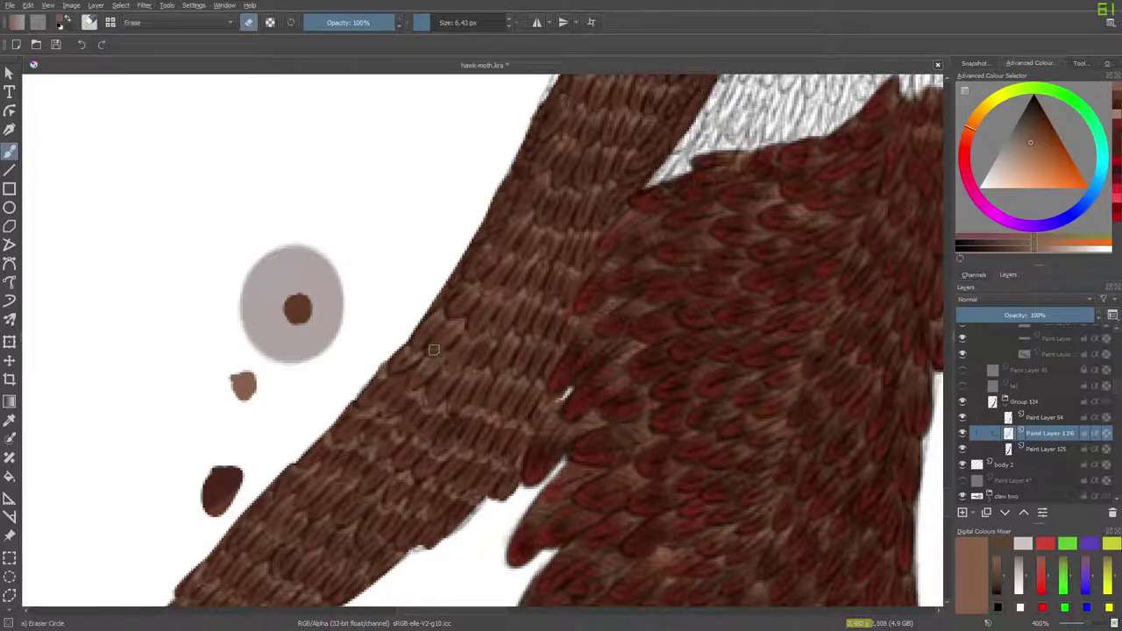
key(e)
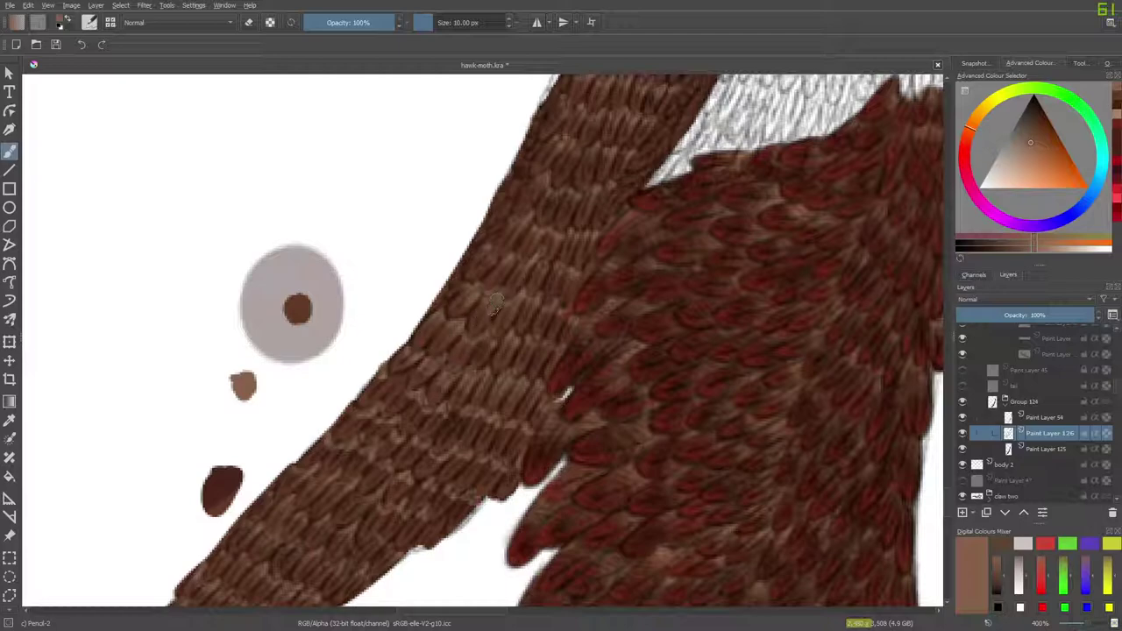
key(e)
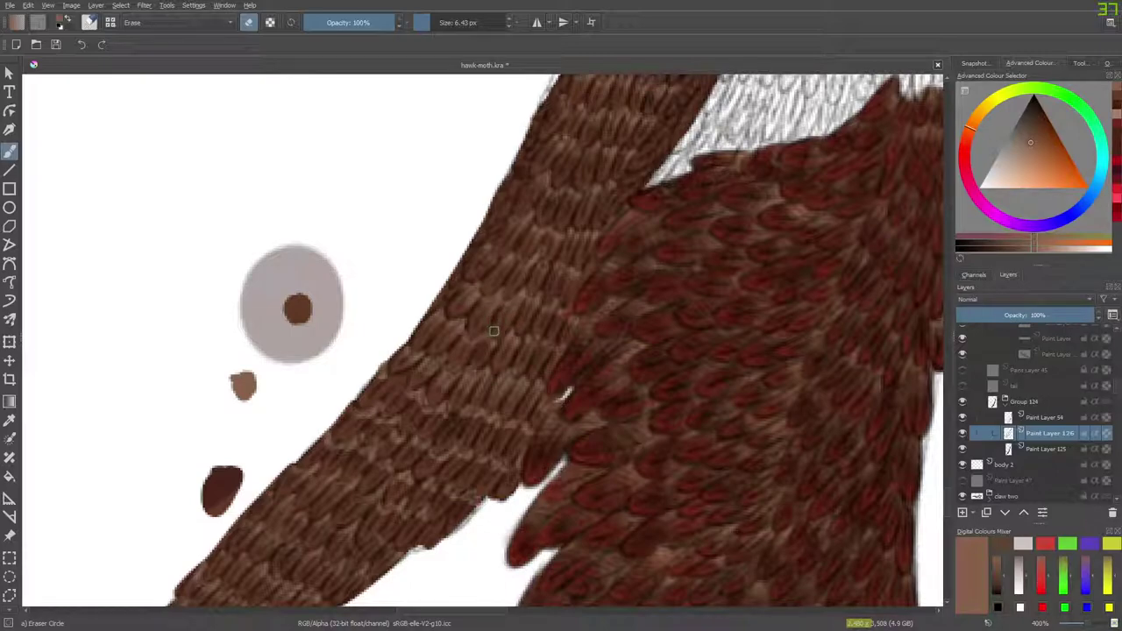
key(e)
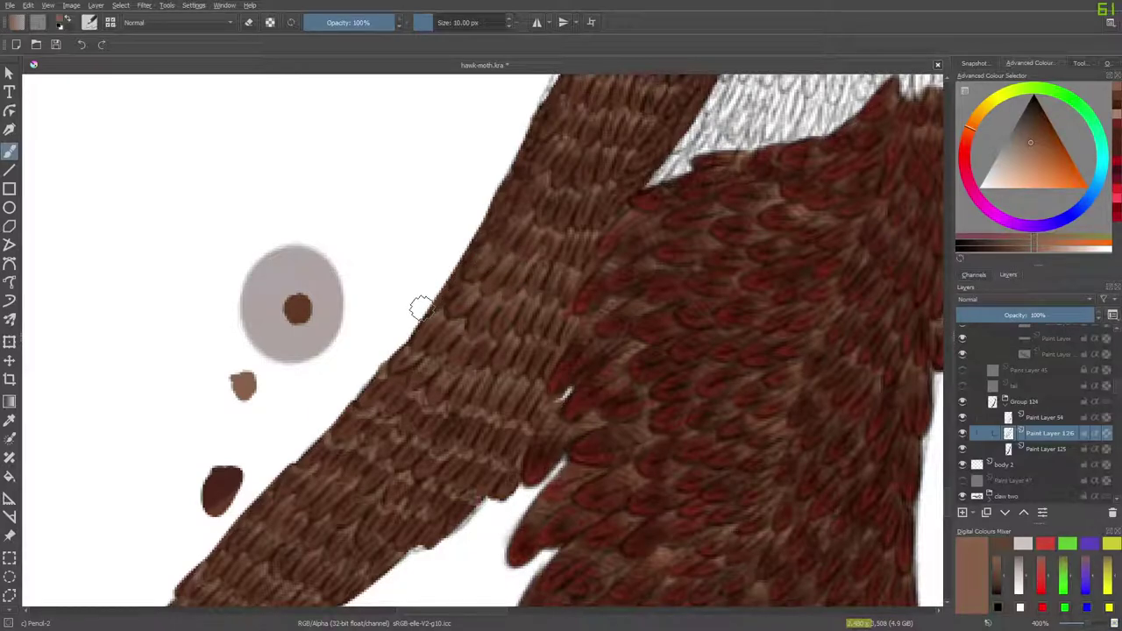
Soften the light-brown tips with the Eraser Soft brush at 5.19 px and return to Pencil-2 for more tips.
key(e)
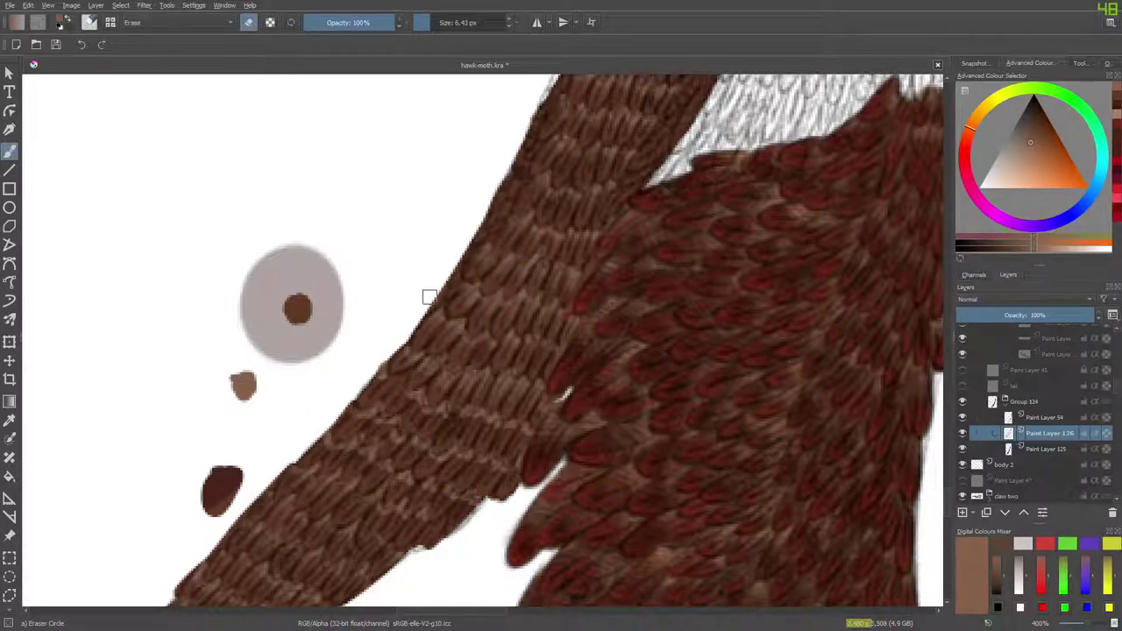
click(89, 22)
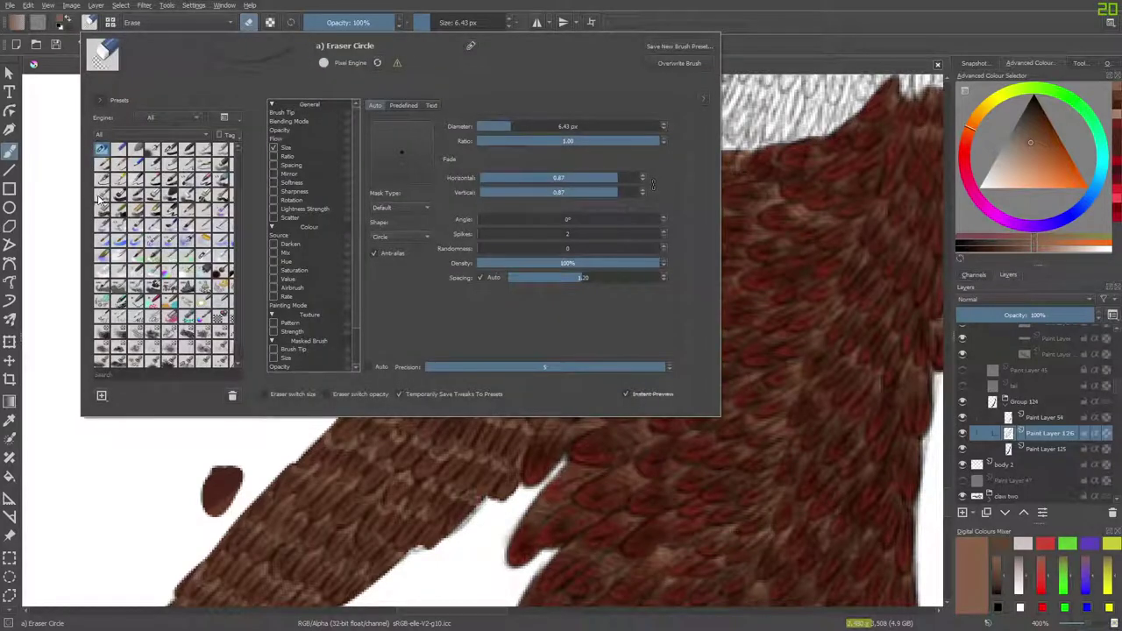
click(137, 153)
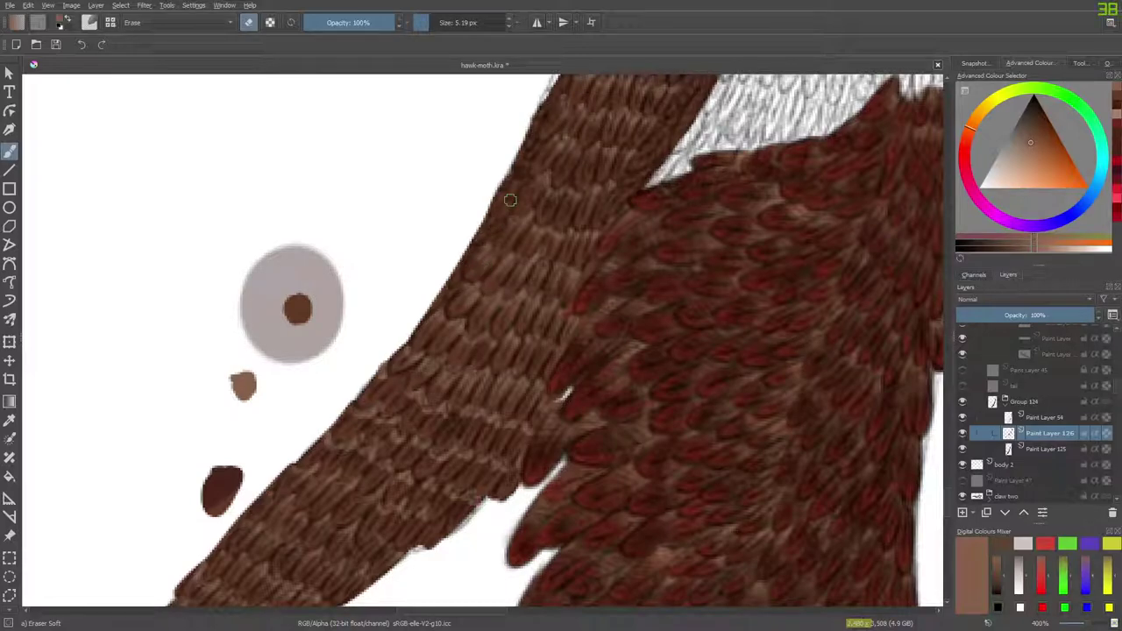
key(e)
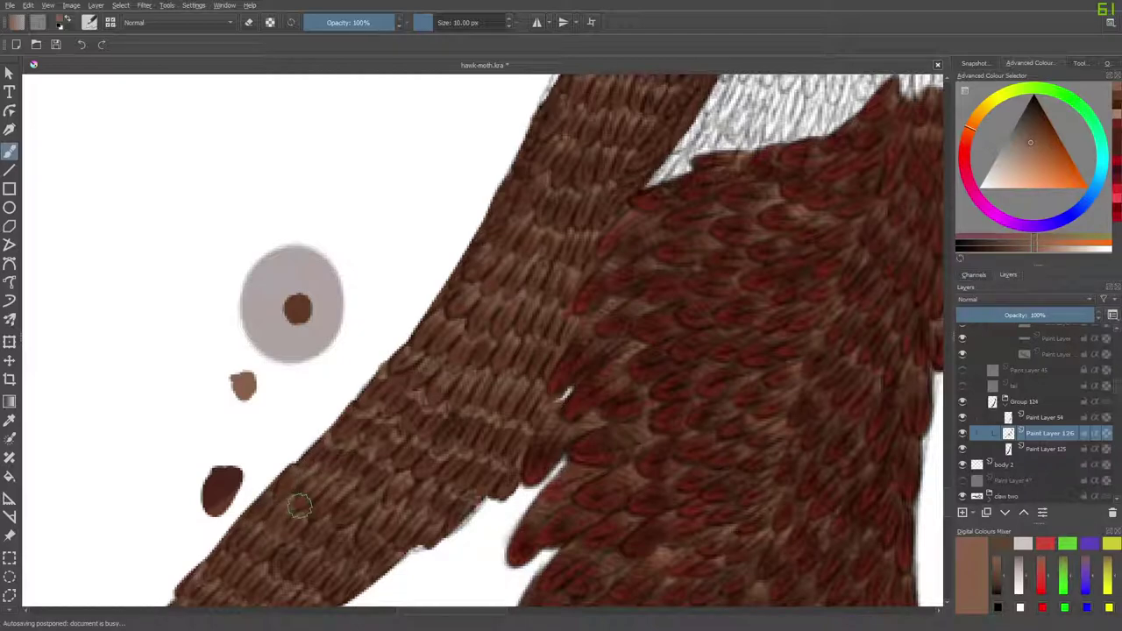
Paint light-brown feather tips along the band's lower stretch with Pencil-2 at 10 px, softening them with Eraser Soft at 5.19 px.
scroll(932, 521, down, 5)
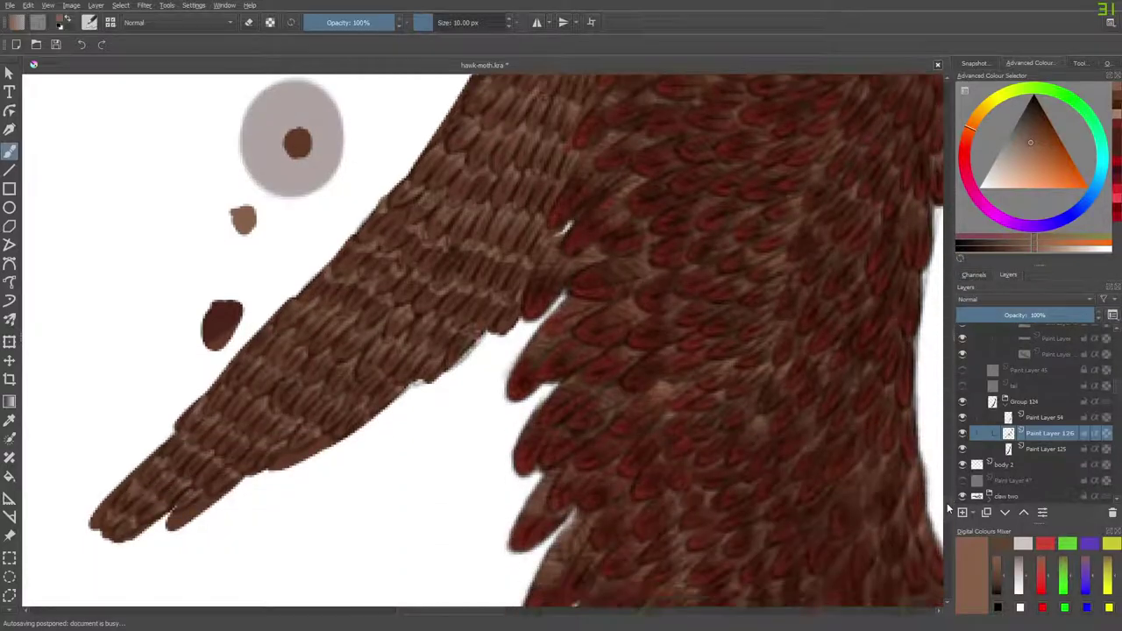
scroll(469, 612, left, 6)
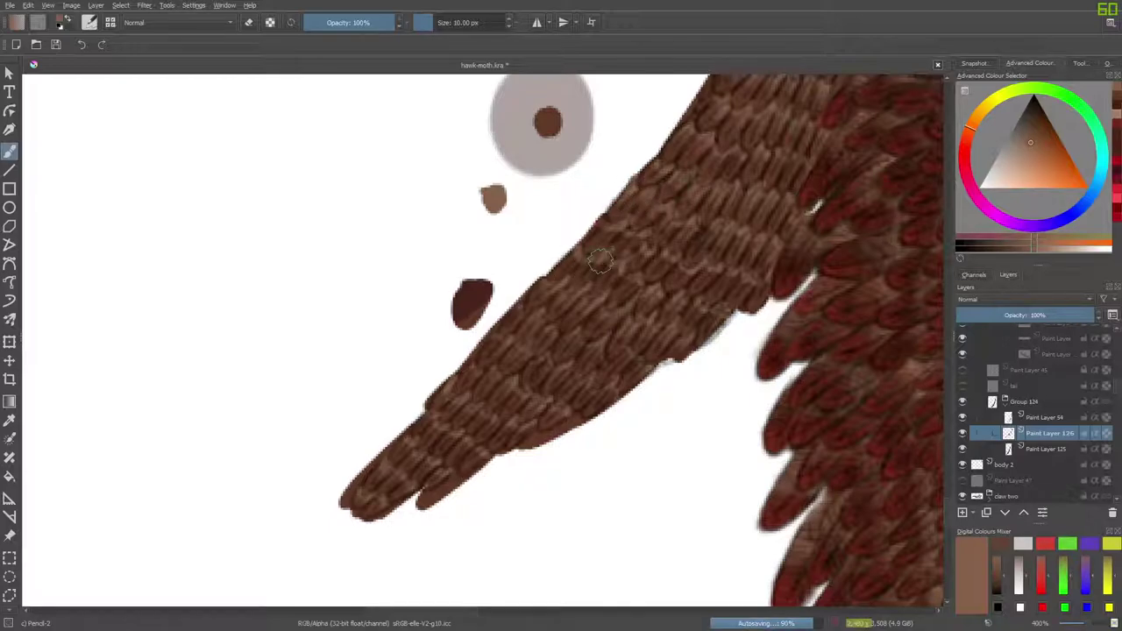
key(e)
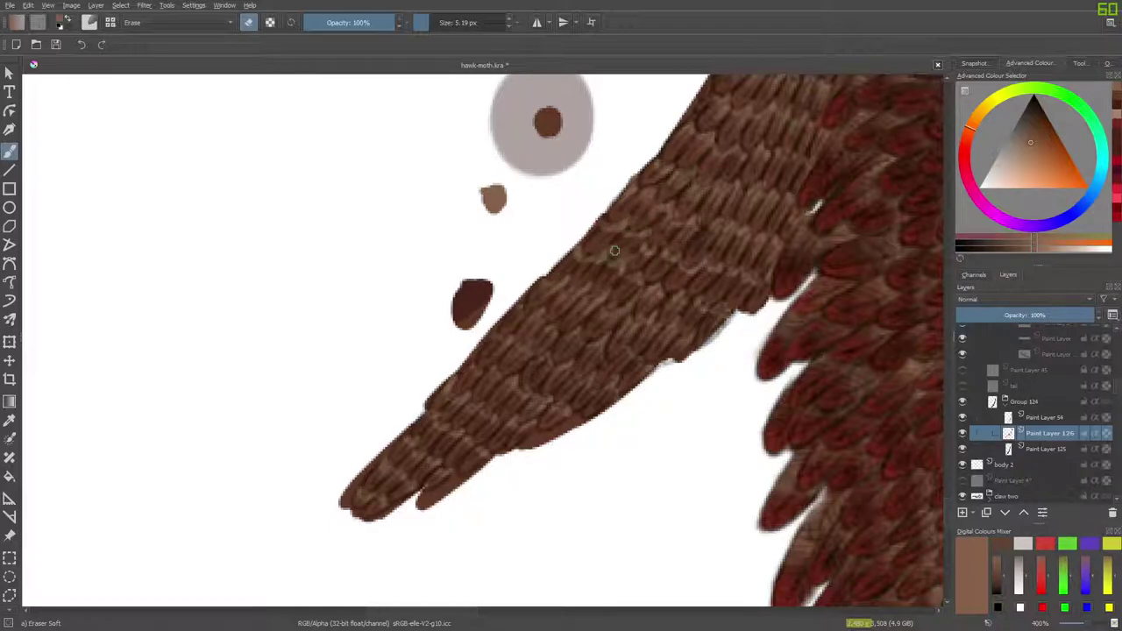
key(e)
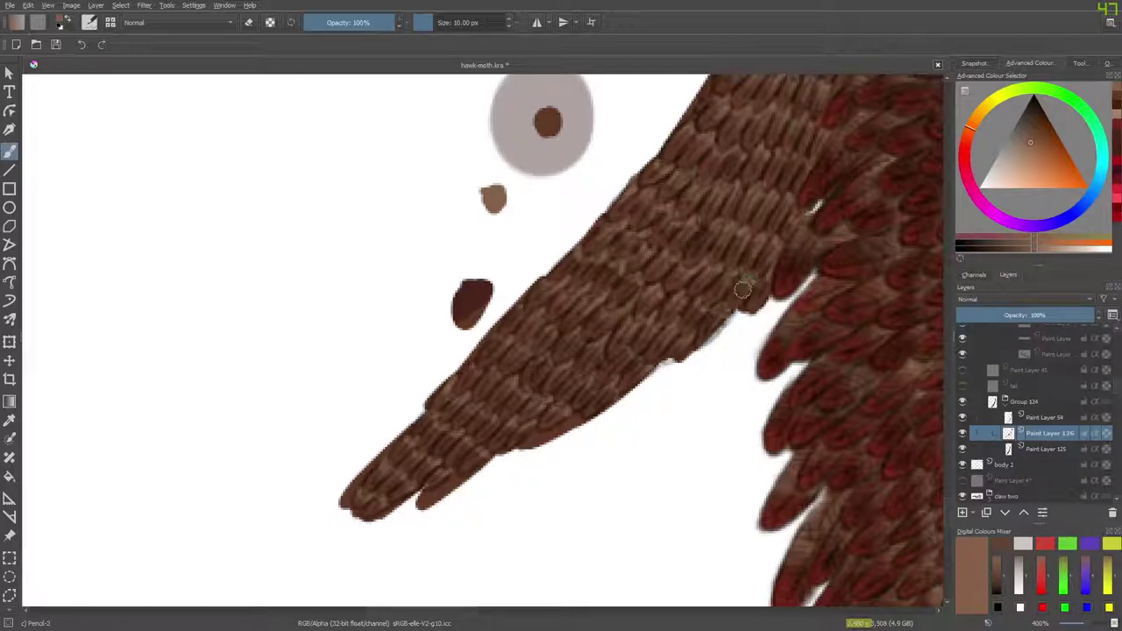
key(e)
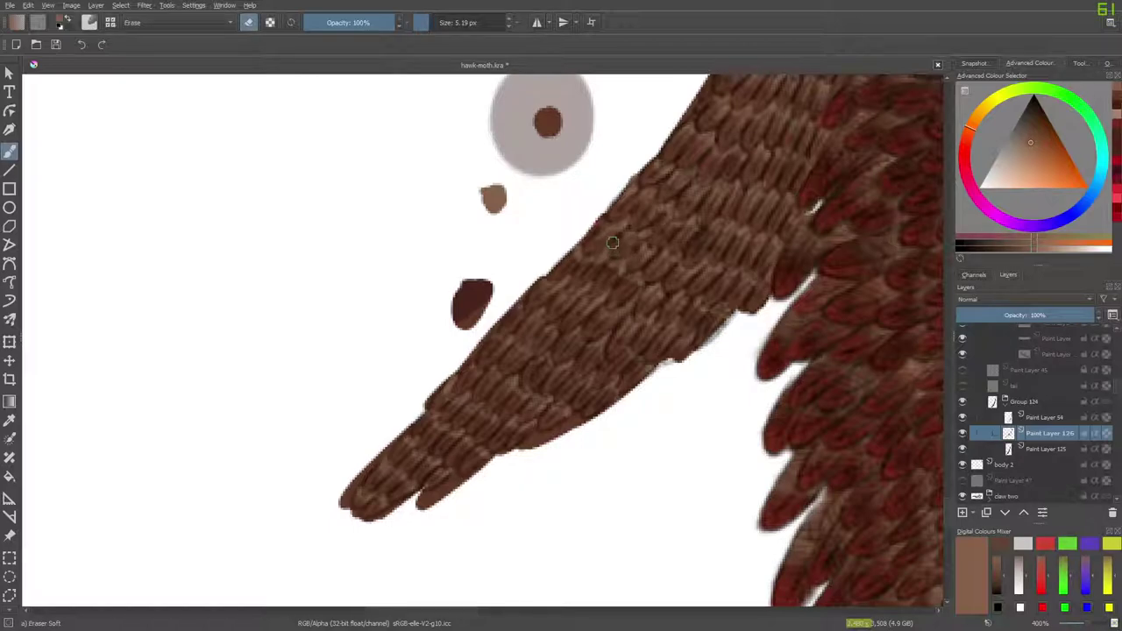
key(e)
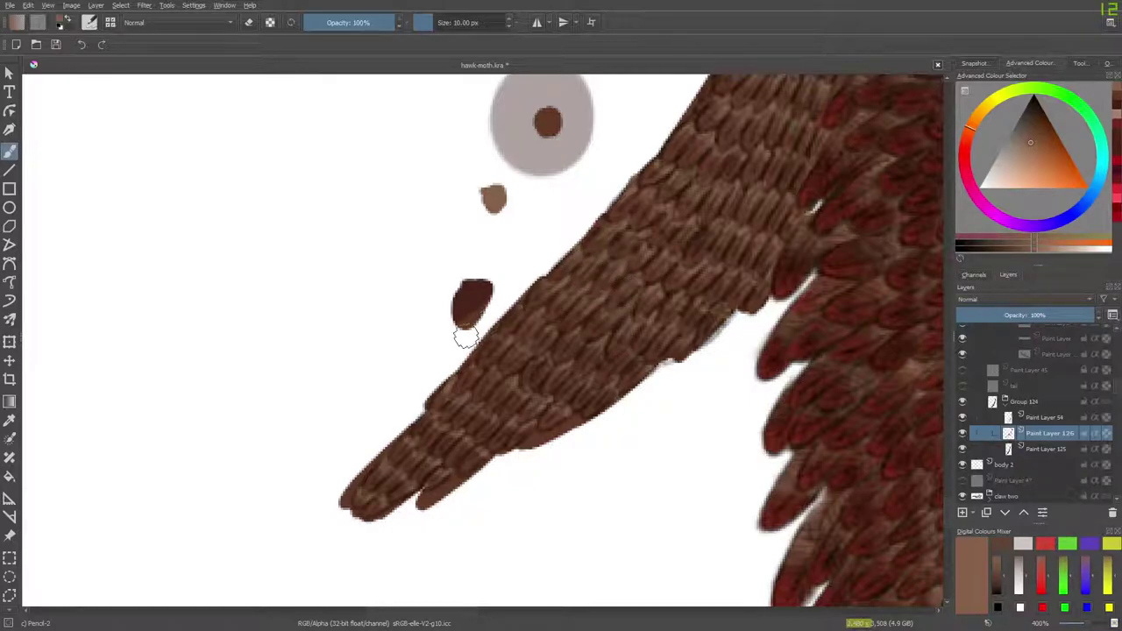
click(474, 374)
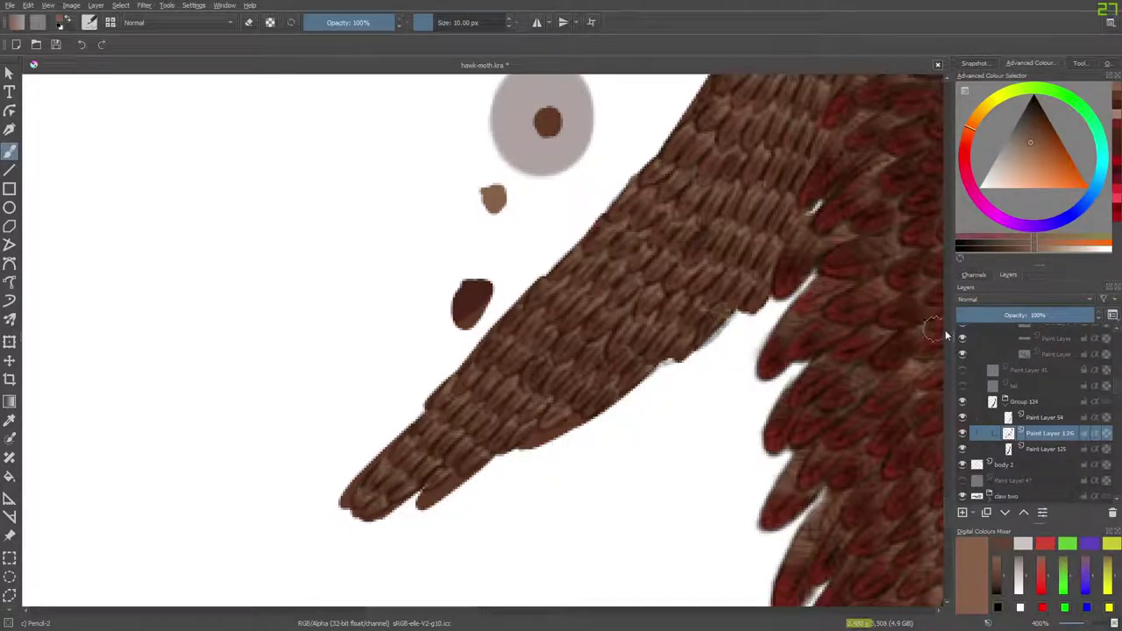
Continue the rows of light-brown tips up the band beside the unpainted body feathers, softening them with Eraser Soft between Pencil-2 strokes.
scroll(935, 495, up, 5)
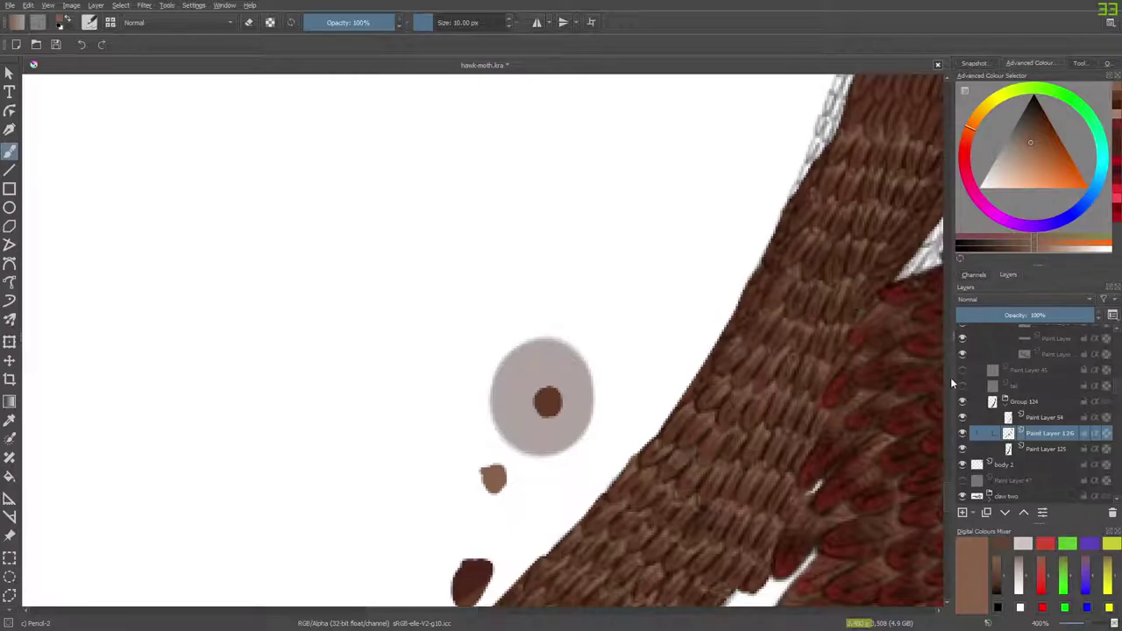
scroll(946, 491, up, 3)
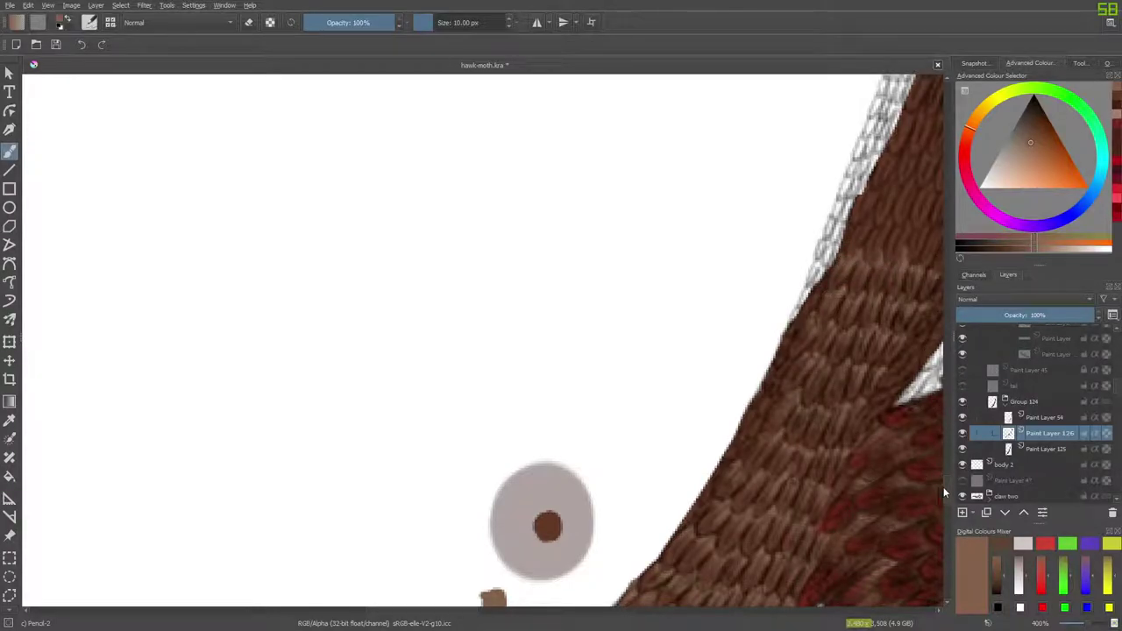
drag(945, 490, 944, 450)
drag(457, 611, 514, 619)
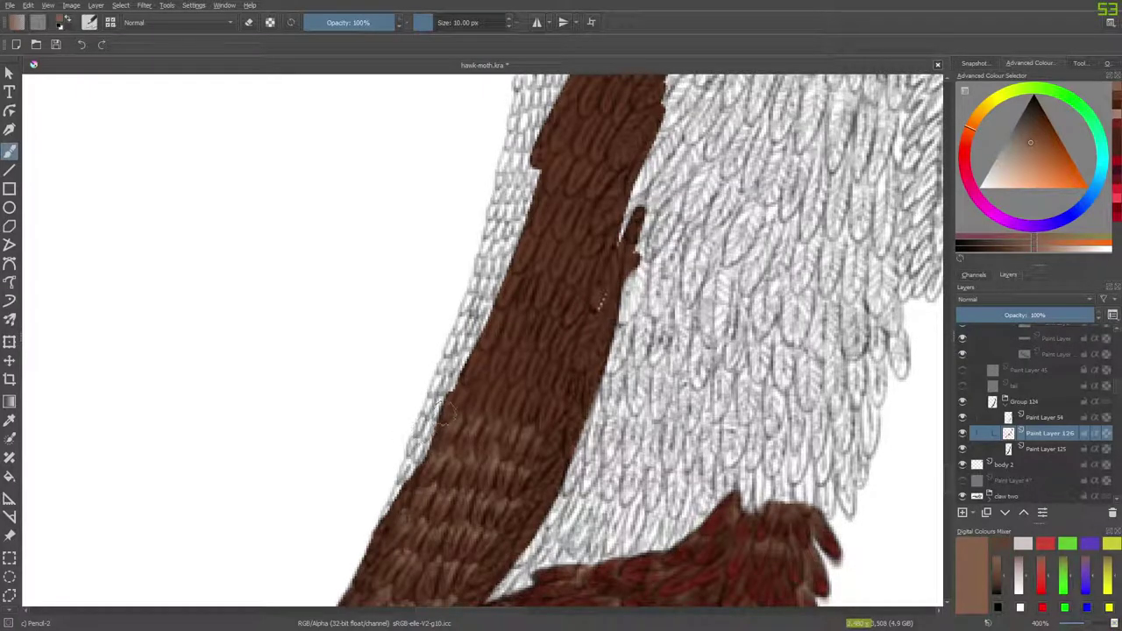
mouse_move(478, 381)
mouse_down()
mouse_move(495, 401)
mouse_move(518, 387)
mouse_move(512, 408)
mouse_move(523, 413)
mouse_move(550, 410)
mouse_up()
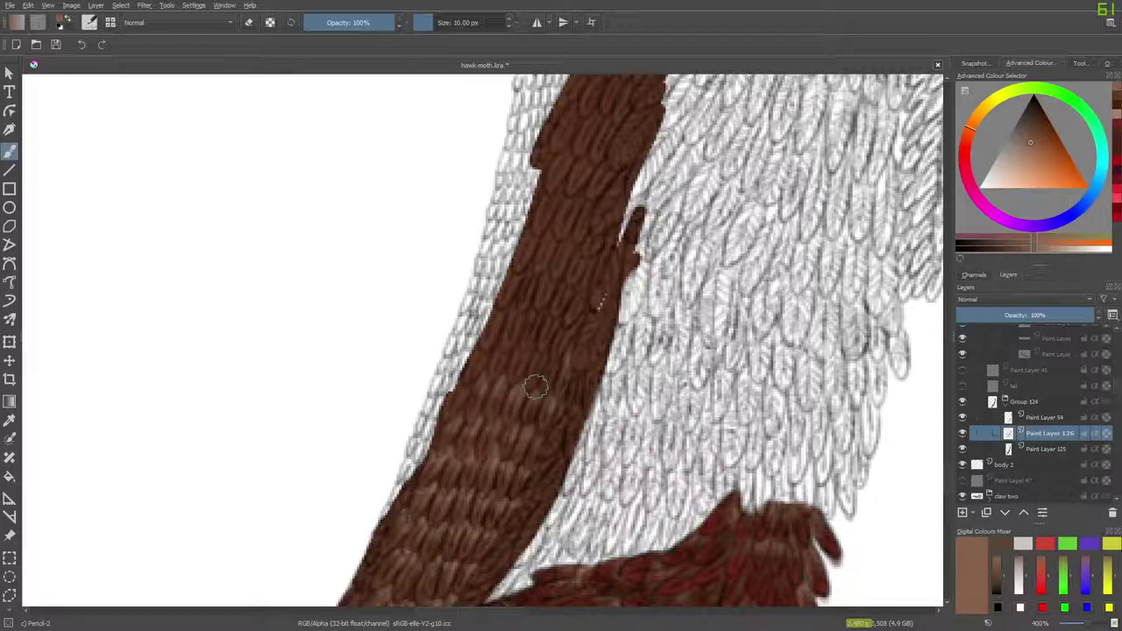
mouse_move(532, 361)
mouse_down()
mouse_move(492, 366)
mouse_move(502, 347)
mouse_move(475, 366)
mouse_move(496, 320)
mouse_move(544, 321)
mouse_move(539, 338)
mouse_move(555, 321)
mouse_move(549, 301)
mouse_move(562, 335)
mouse_move(587, 309)
mouse_move(550, 344)
mouse_up()
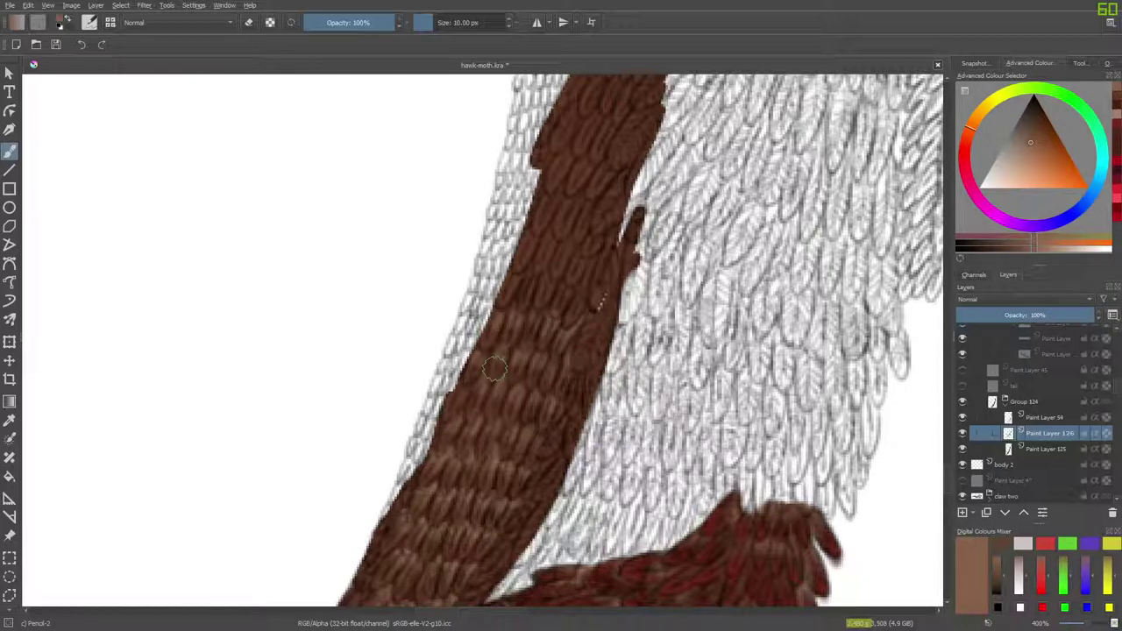
key(e)
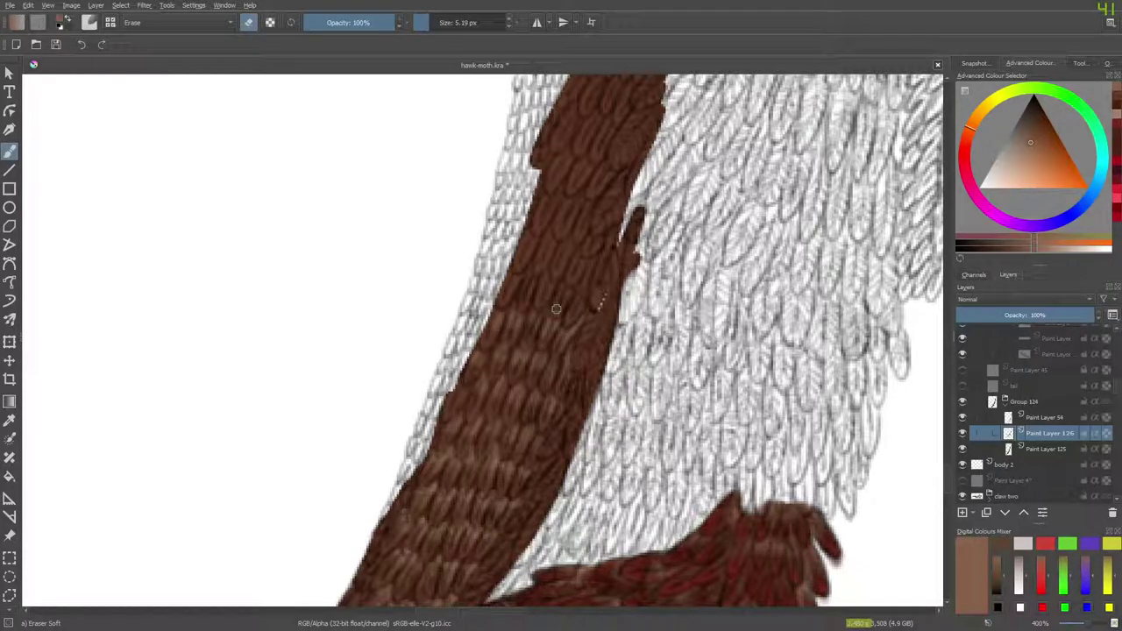
key(e)
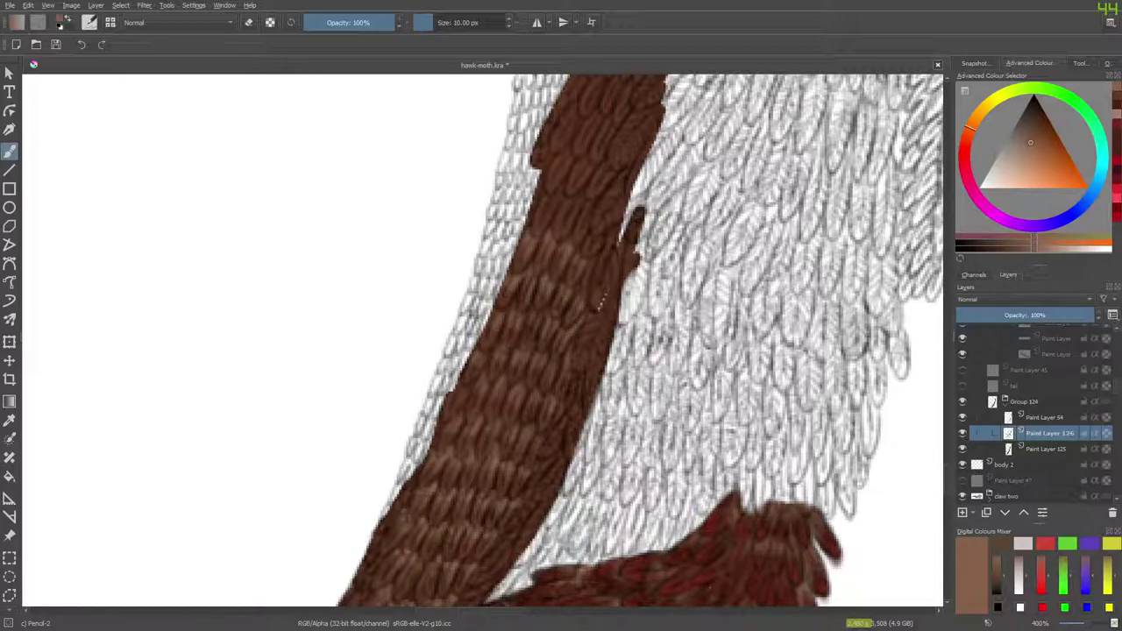
Add light-brown tips with Pencil-2 to the feather rows above the band's stray side feathers.
scroll(932, 465, up, 3)
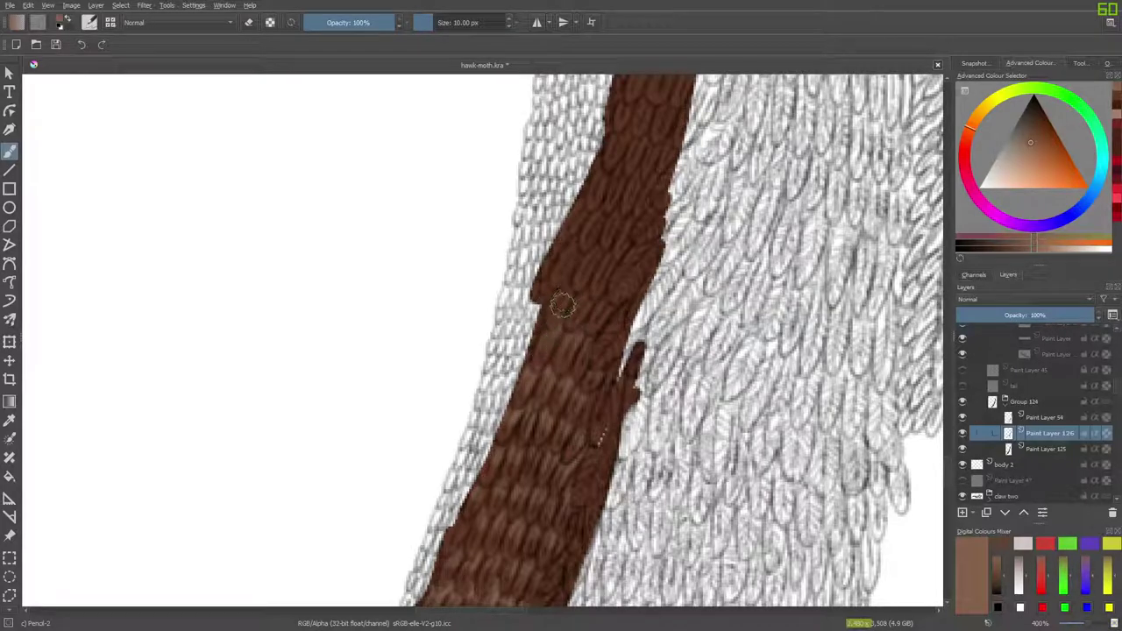
mouse_move(559, 299)
mouse_down()
mouse_move(552, 317)
mouse_move(578, 308)
mouse_move(574, 324)
mouse_up()
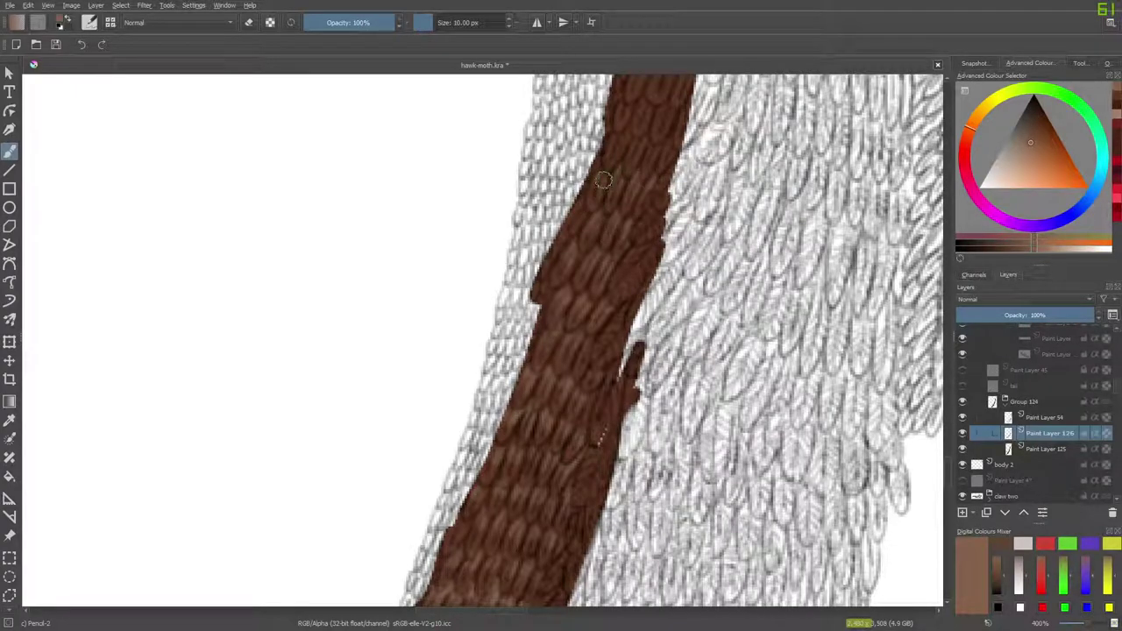
scroll(947, 469, up, 2)
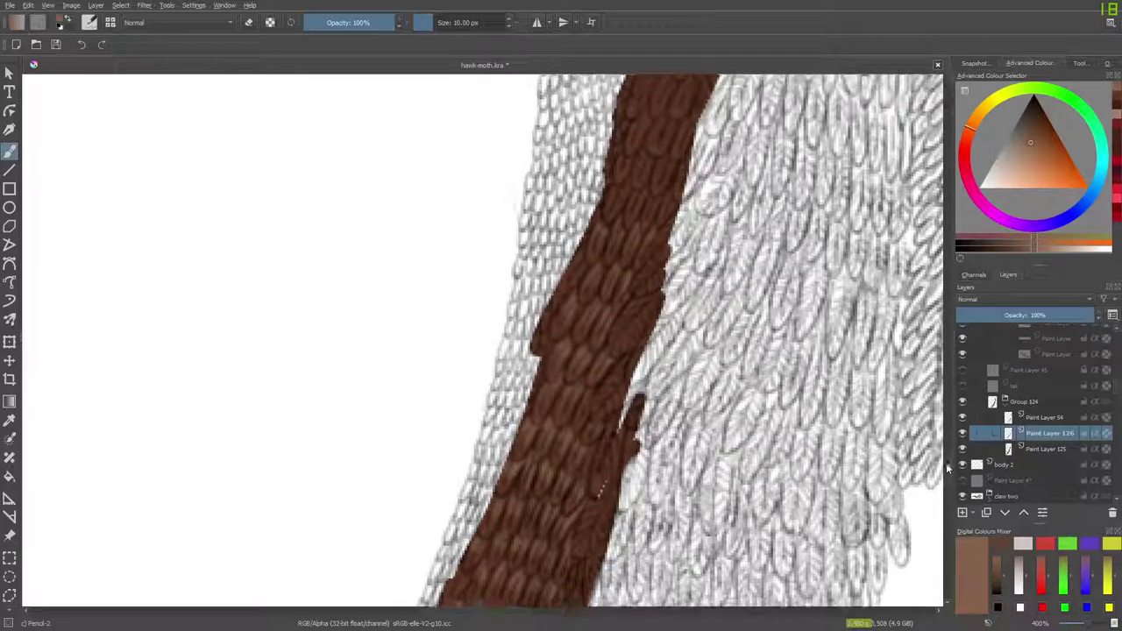
scroll(947, 469, up, 4)
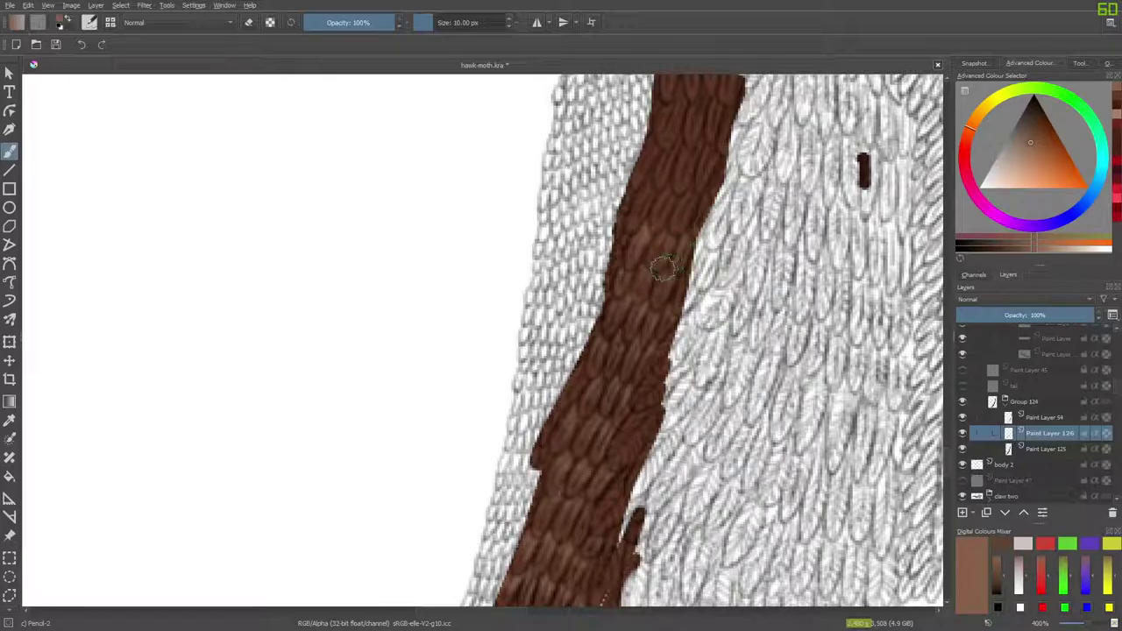
Paint light-brown tips on the feather rows where the band bends and straightens in its upper half.
scroll(949, 469, up, 3)
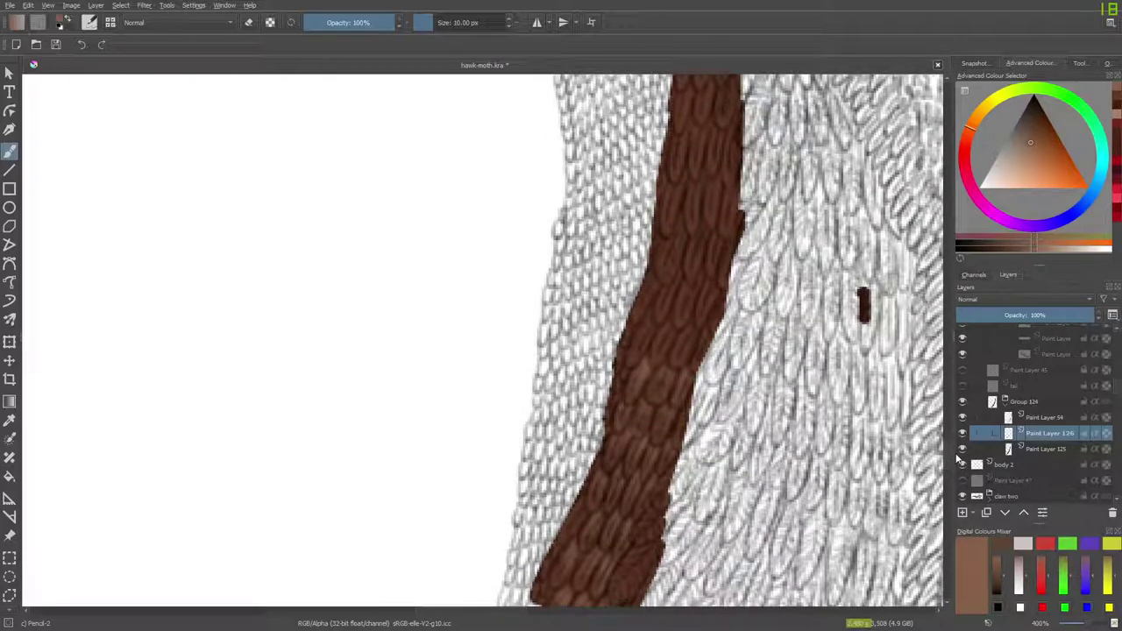
drag(685, 337, 677, 356)
click(704, 341)
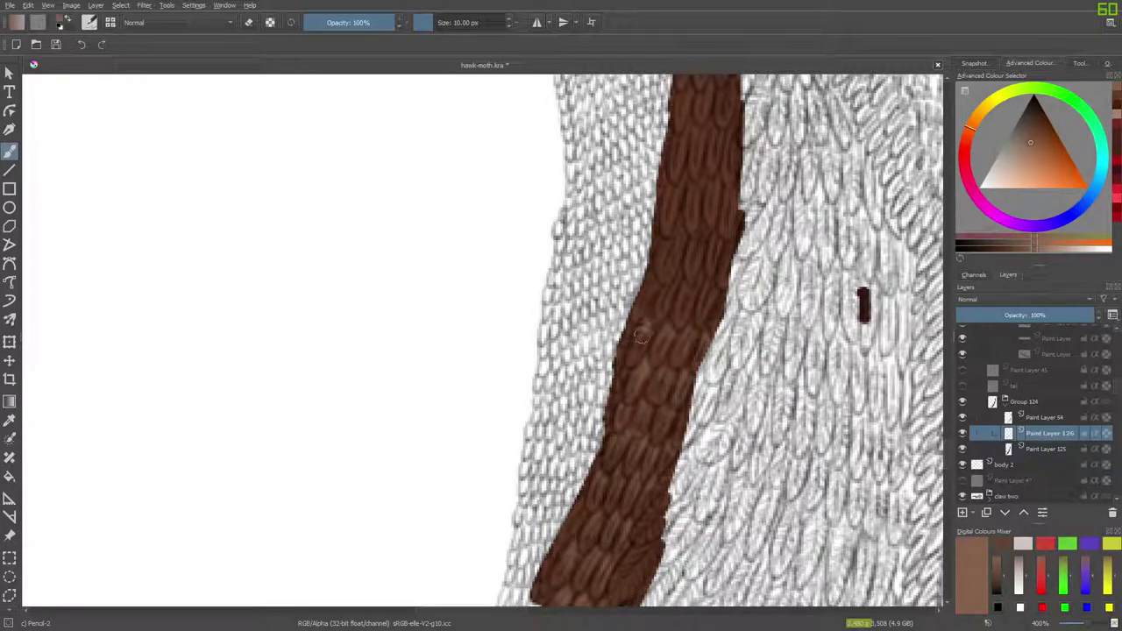
drag(652, 283, 637, 305)
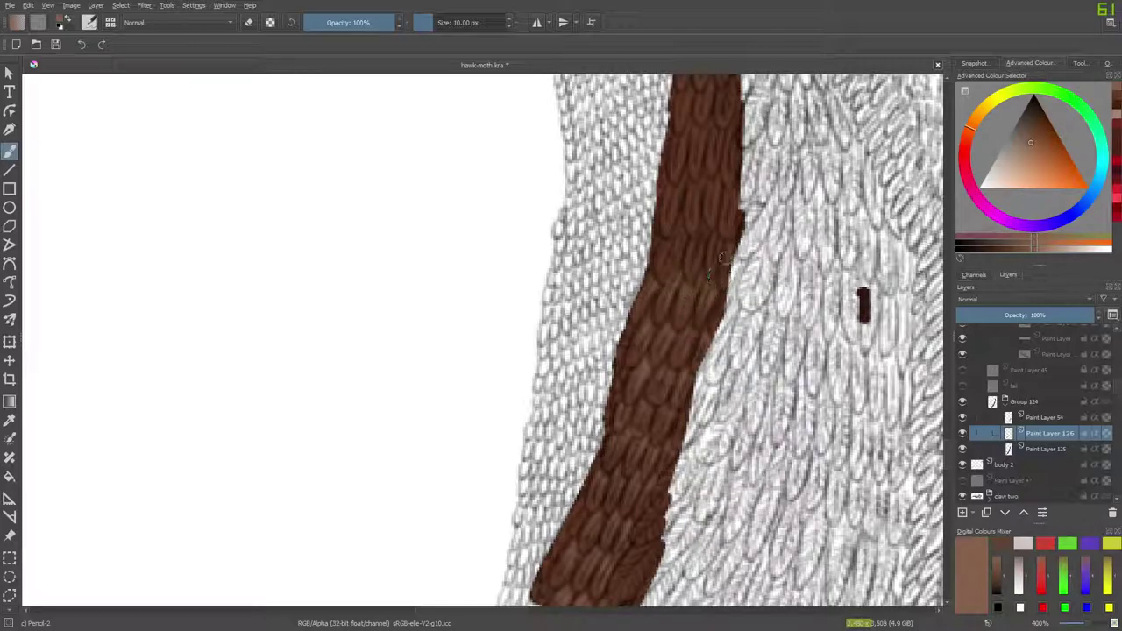
drag(715, 240, 689, 269)
drag(681, 232, 661, 268)
drag(678, 185, 670, 192)
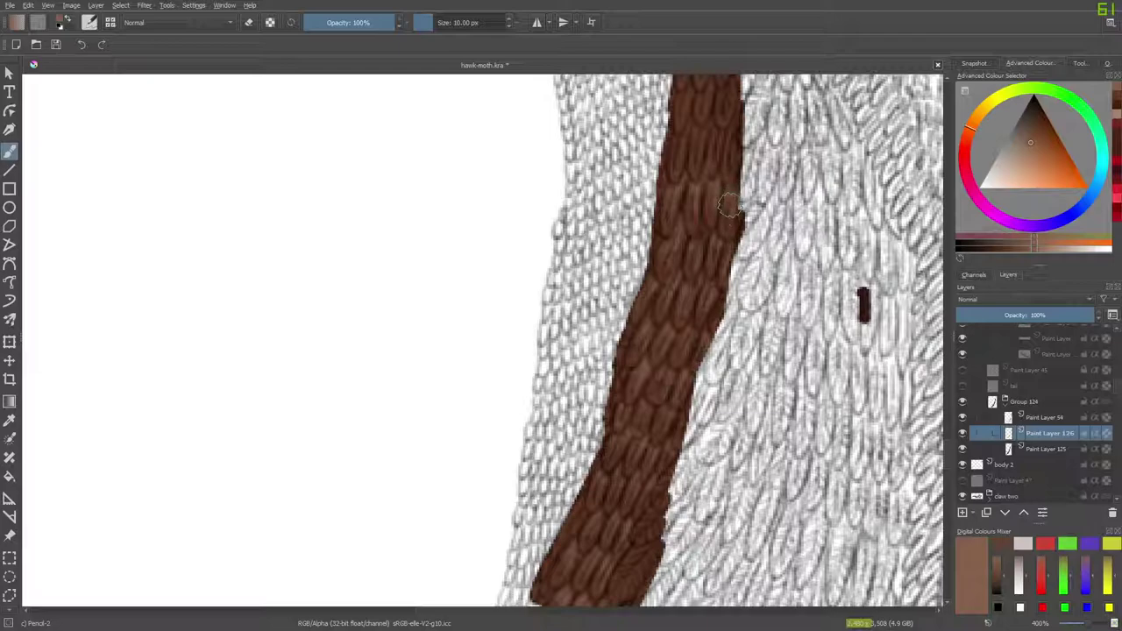
Finish the light-brown tips on the narrowing upper end of the band below the claws' level.
scroll(951, 460, up, 4)
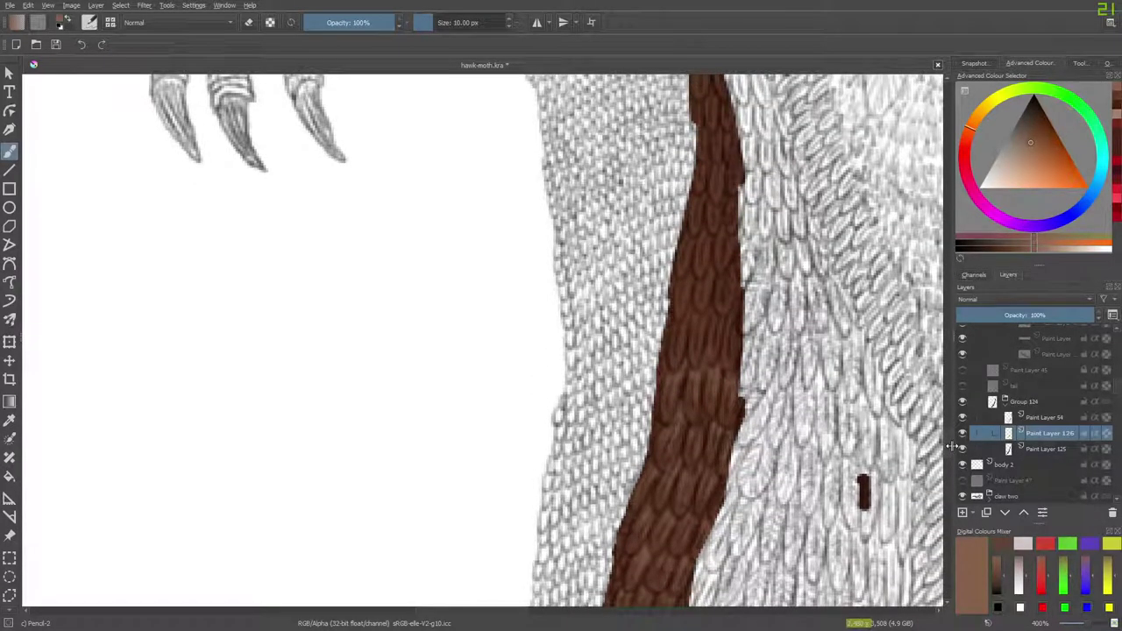
mouse_move(681, 322)
mouse_down()
mouse_move(719, 320)
mouse_move(711, 337)
mouse_move(729, 331)
mouse_move(716, 289)
mouse_move(730, 263)
mouse_move(725, 286)
mouse_move(693, 304)
mouse_move(713, 273)
mouse_move(679, 302)
mouse_move(688, 276)
mouse_move(675, 288)
mouse_move(684, 240)
mouse_move(684, 255)
mouse_move(706, 235)
mouse_move(703, 255)
mouse_move(717, 237)
mouse_move(722, 250)
mouse_move(711, 213)
mouse_move(727, 207)
mouse_move(671, 256)
mouse_move(695, 199)
mouse_move(694, 225)
mouse_move(702, 166)
mouse_move(701, 183)
mouse_move(713, 159)
mouse_up()
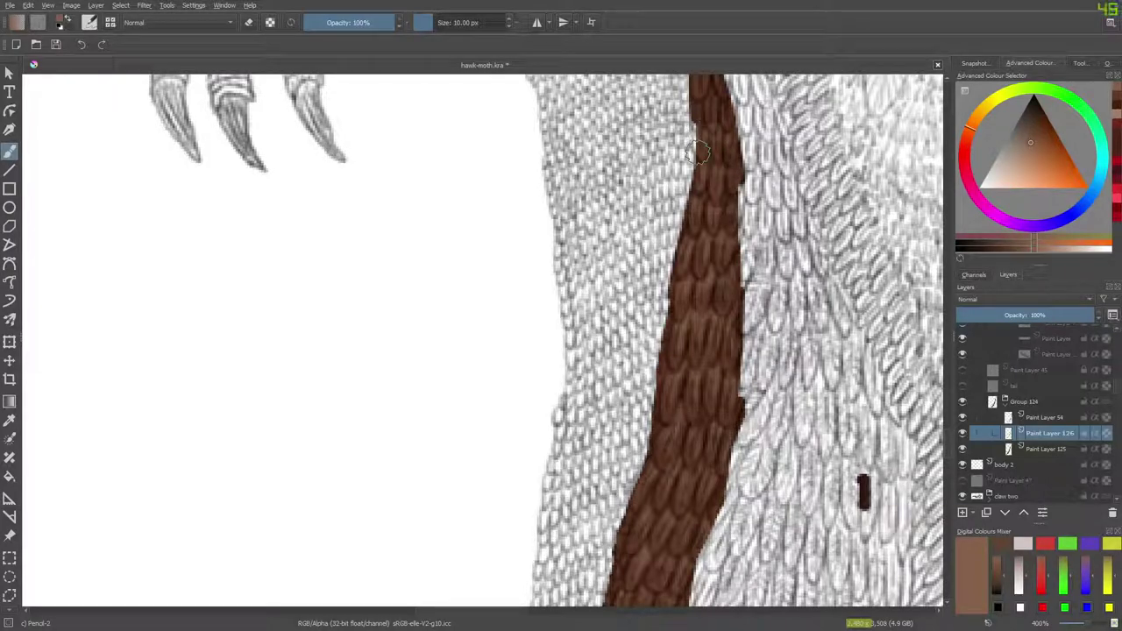
drag(948, 445, 949, 440)
scroll(949, 440, up, 2)
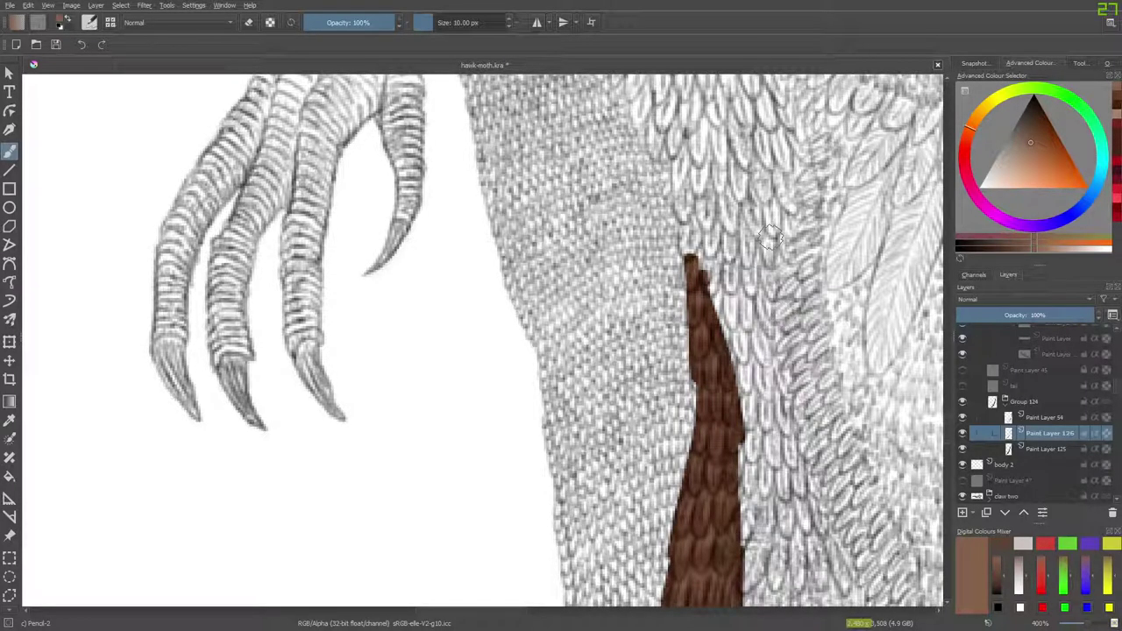
Hide and reshow Group 124 to compare the band with the line art, and switch to Eraser Soft at 5.19 px.
click(962, 402)
key(e)
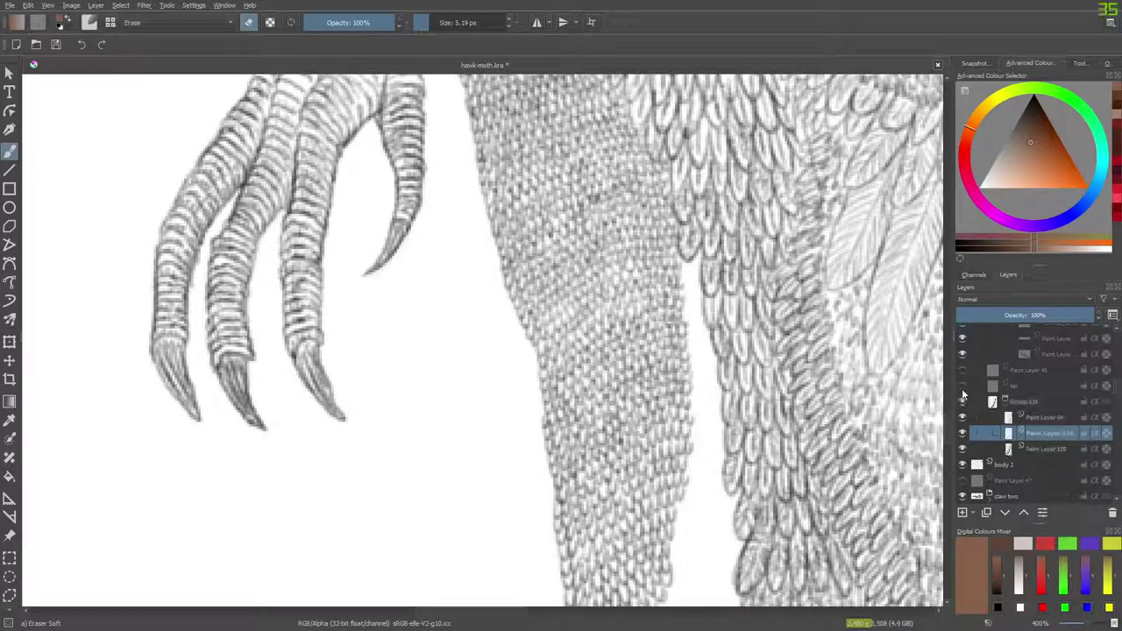
click(962, 399)
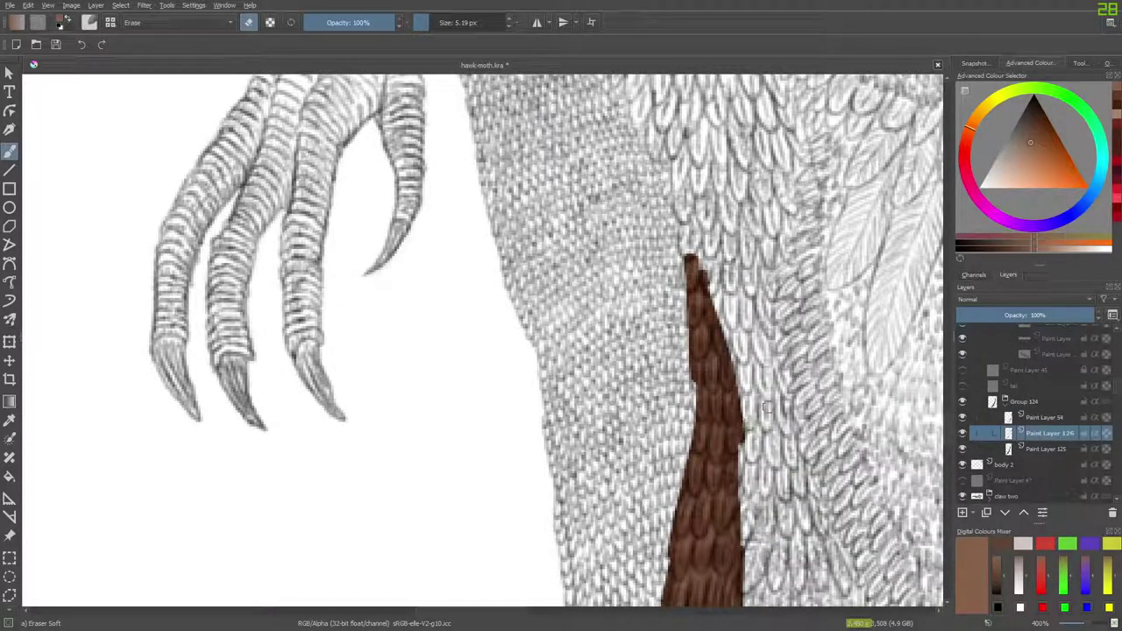
On Paint Layer 125, erase the excess reddish-brown base along the underside of the band's pointed lower end with Eraser Soft.
drag(946, 394, 953, 512)
scroll(953, 511, down, 5)
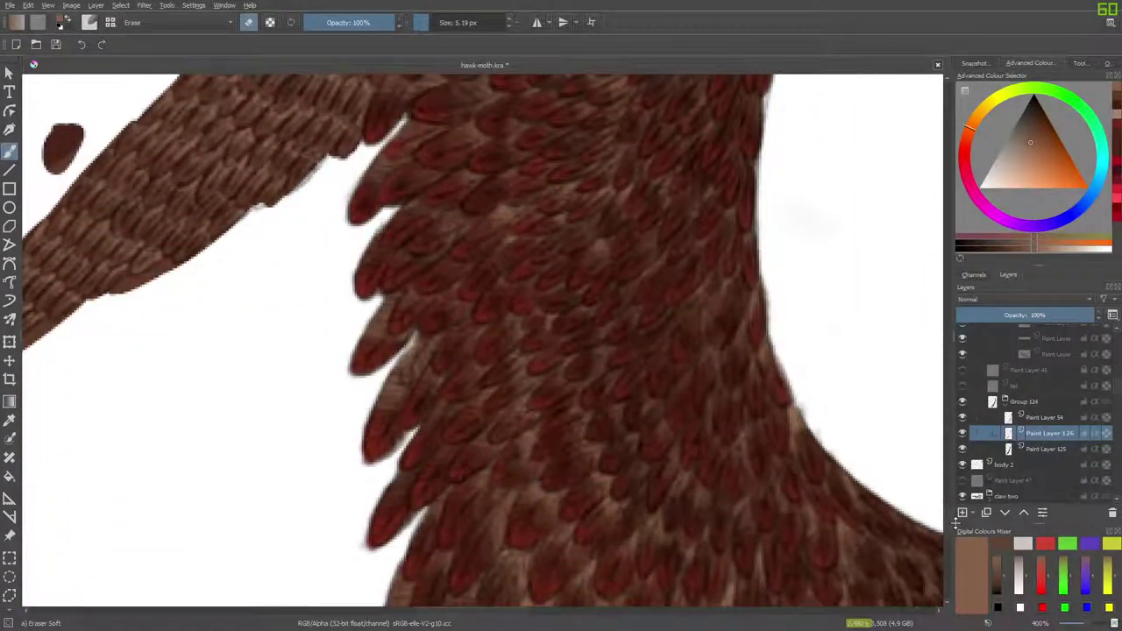
scroll(959, 505, up, 8)
scroll(960, 504, down, 5)
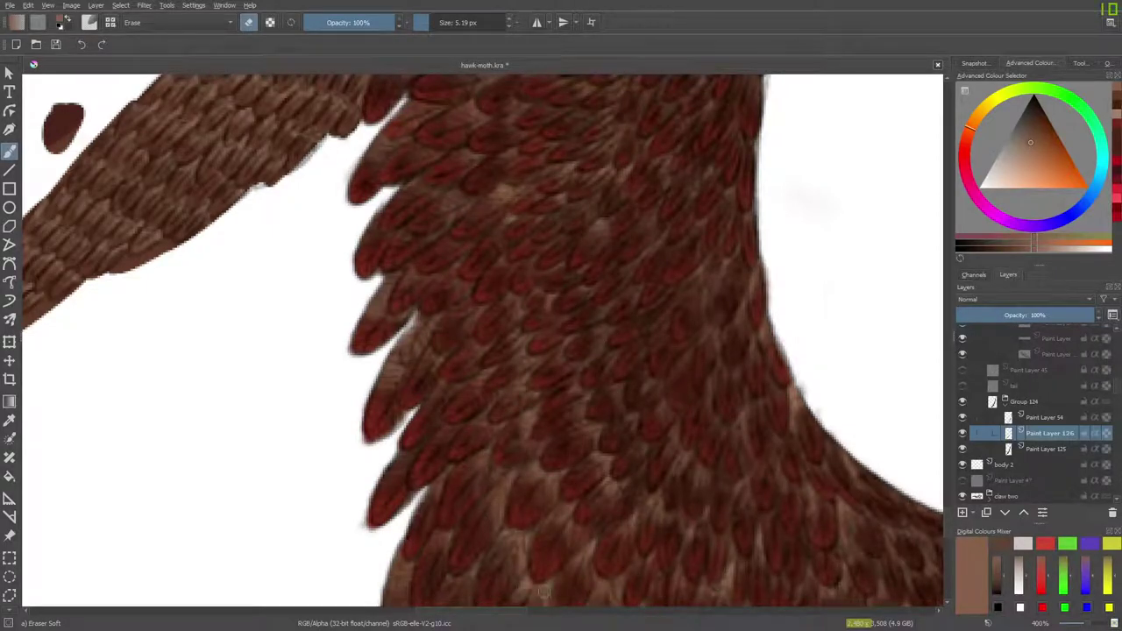
scroll(517, 610, left, 10)
scroll(506, 603, right, 2)
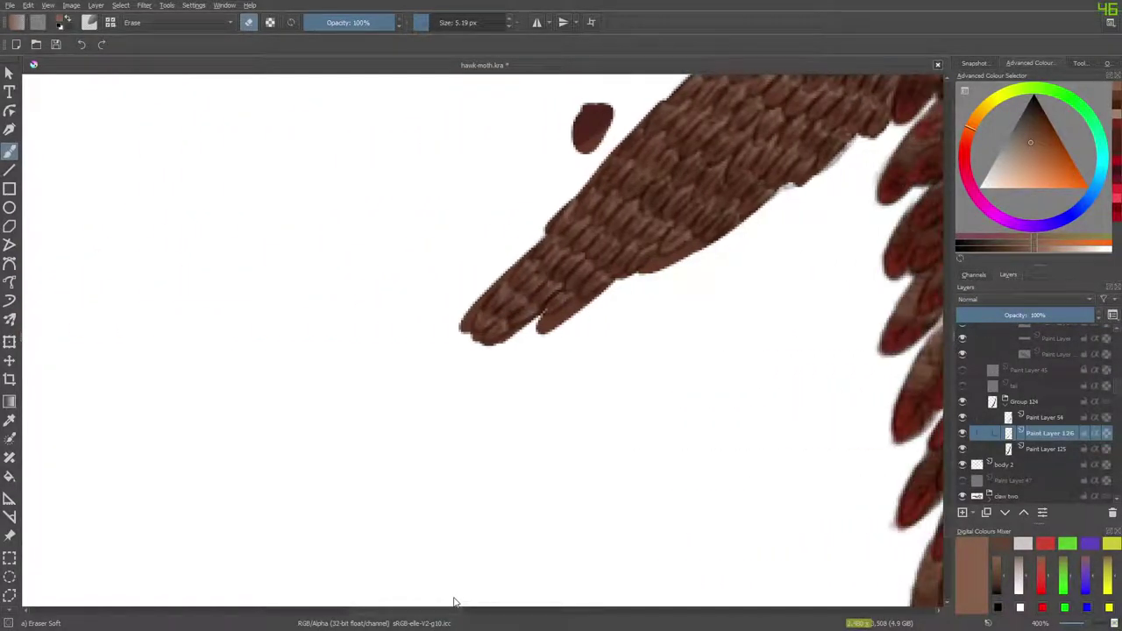
click(1035, 452)
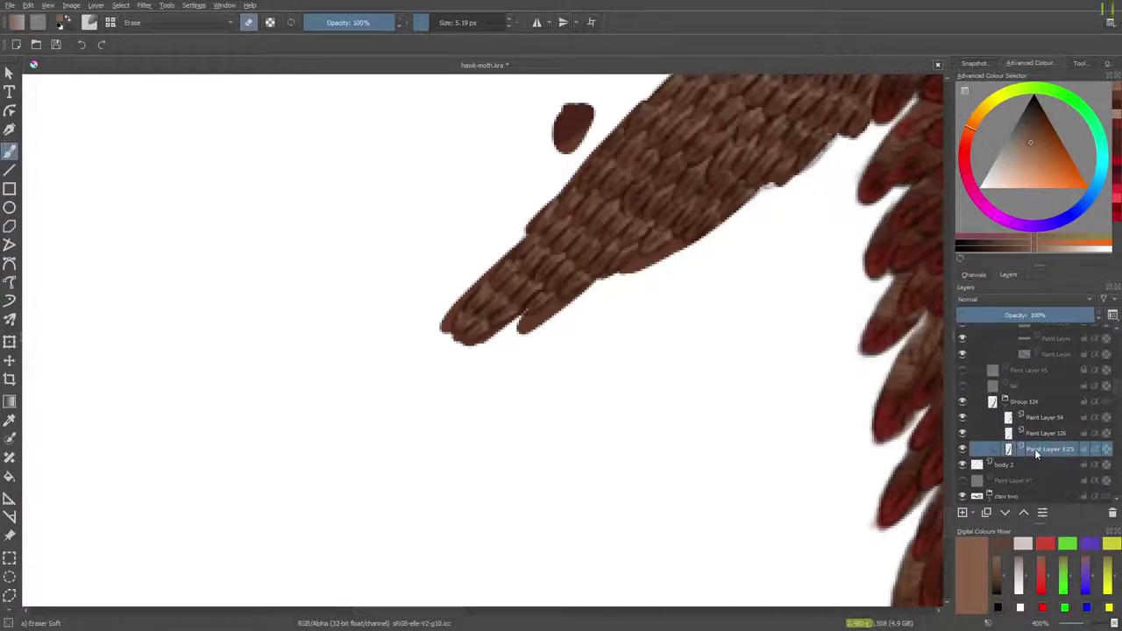
mouse_move(528, 331)
mouse_down()
mouse_move(546, 324)
mouse_move(508, 333)
mouse_move(676, 248)
mouse_move(618, 288)
mouse_move(625, 270)
mouse_up()
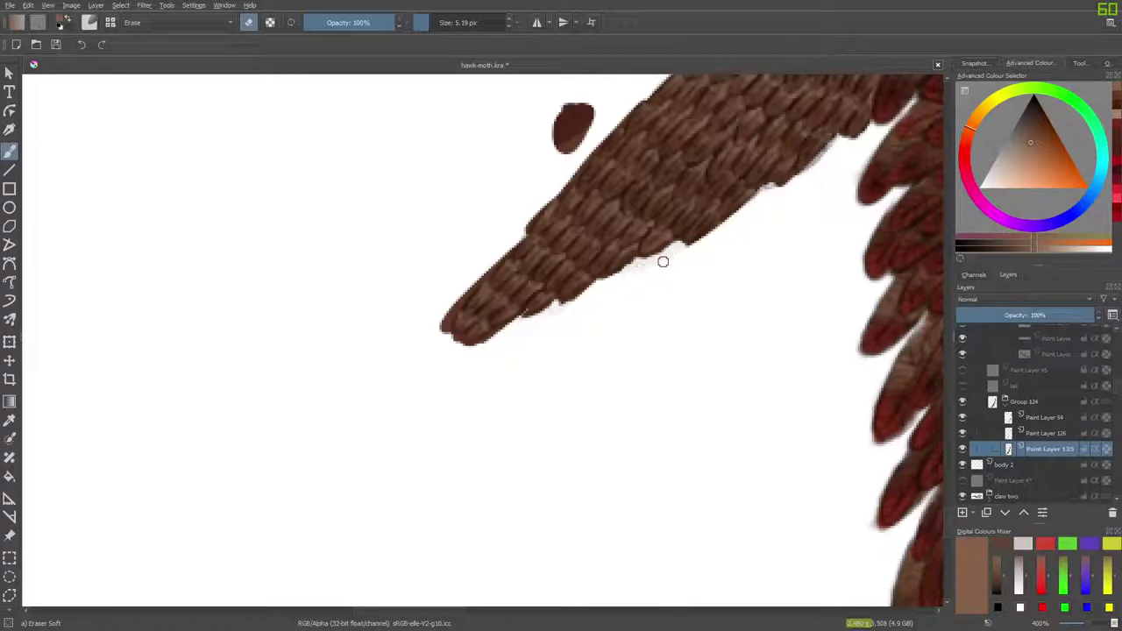
Switch to the Eraser Circle brush at 6.43 px and trim the excess base around the band's lower tip.
click(90, 24)
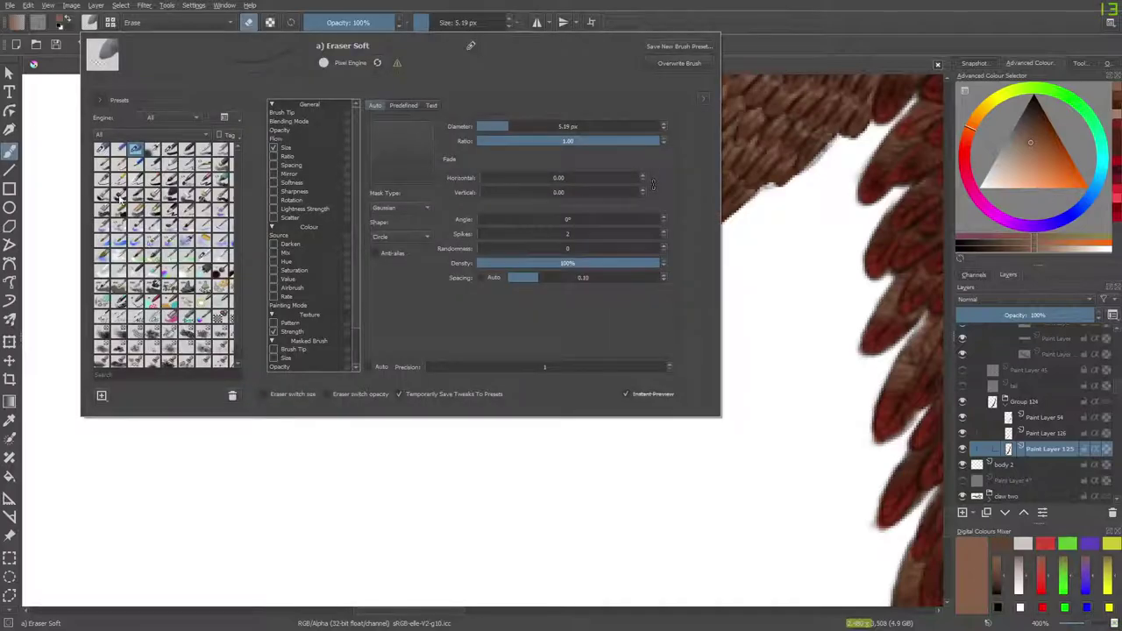
click(101, 161)
click(55, 150)
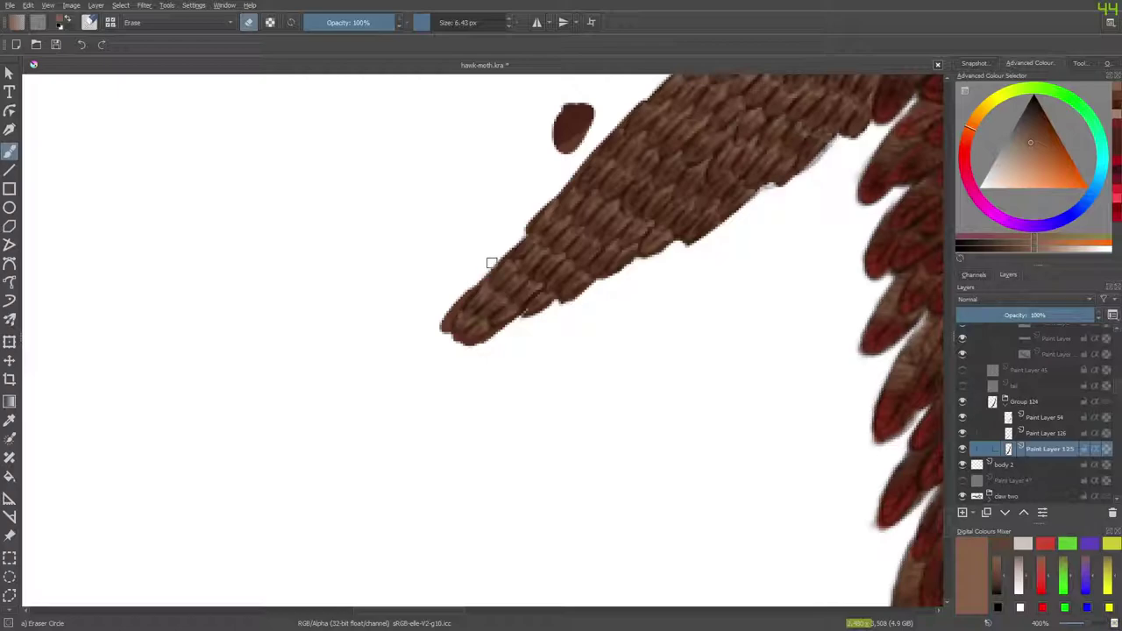
mouse_move(454, 300)
mouse_down()
mouse_move(442, 322)
mouse_move(450, 341)
mouse_up()
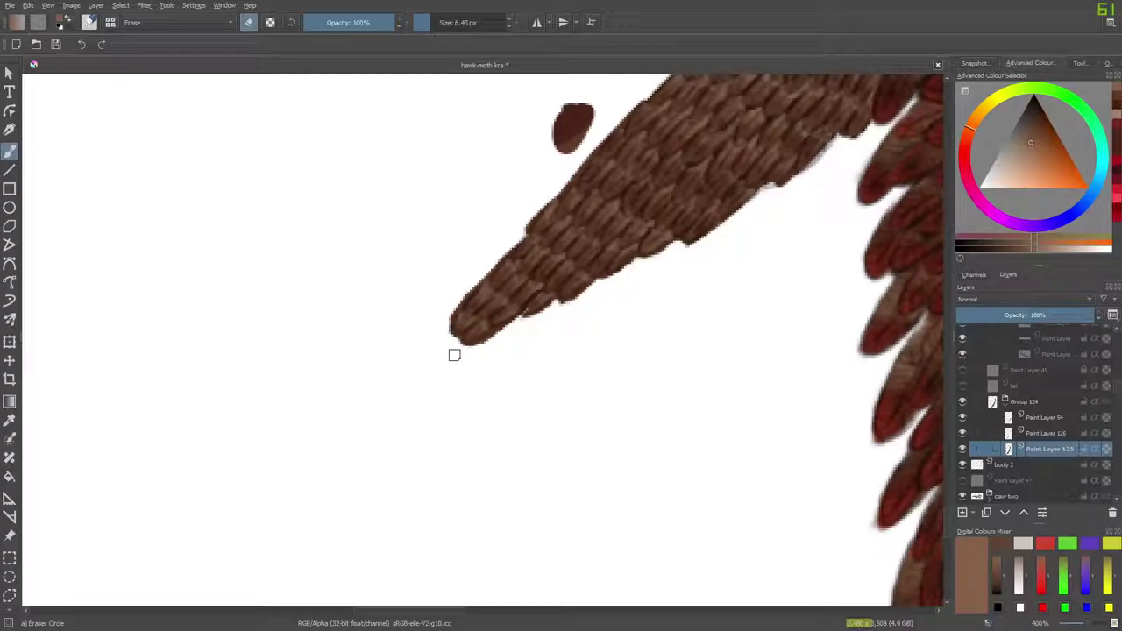
Switch back to the Pencil-2 brush at 10 px and add a new paint layer directly above Paint Layer 126.
key(slash)
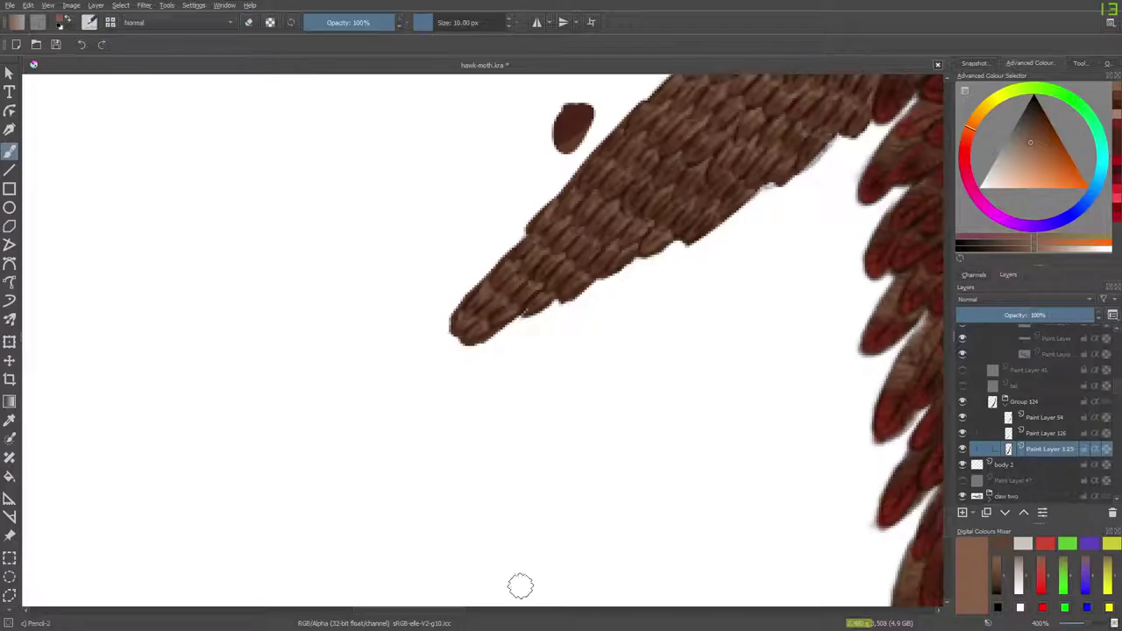
mouse_move(445, 611)
mouse_down()
mouse_move(502, 616)
mouse_move(490, 615)
mouse_up()
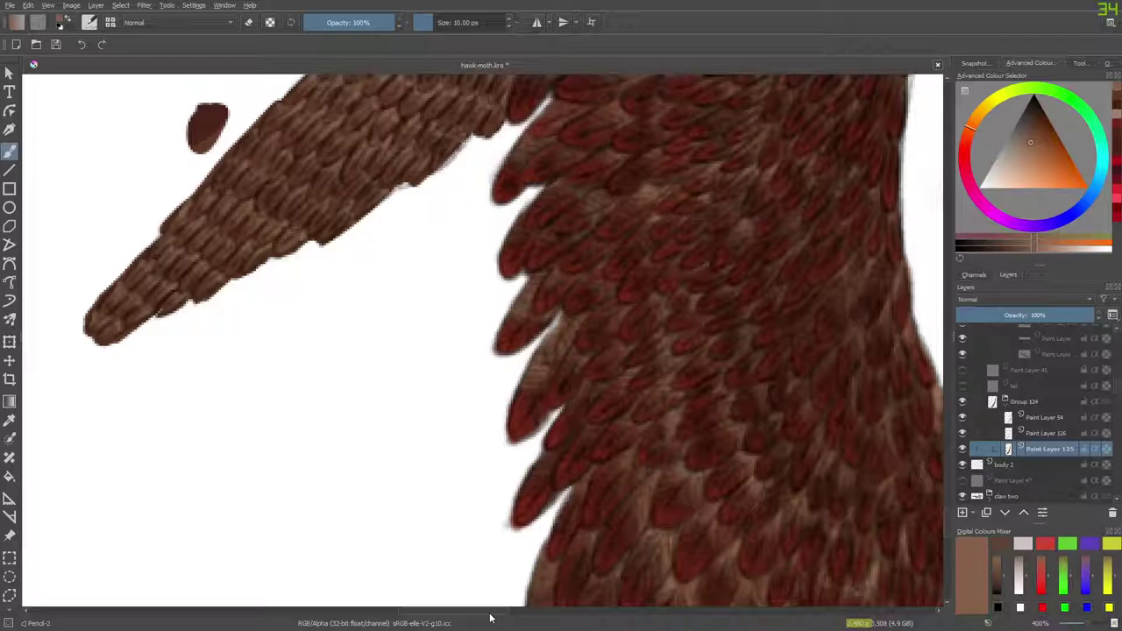
scroll(490, 618, right, 5)
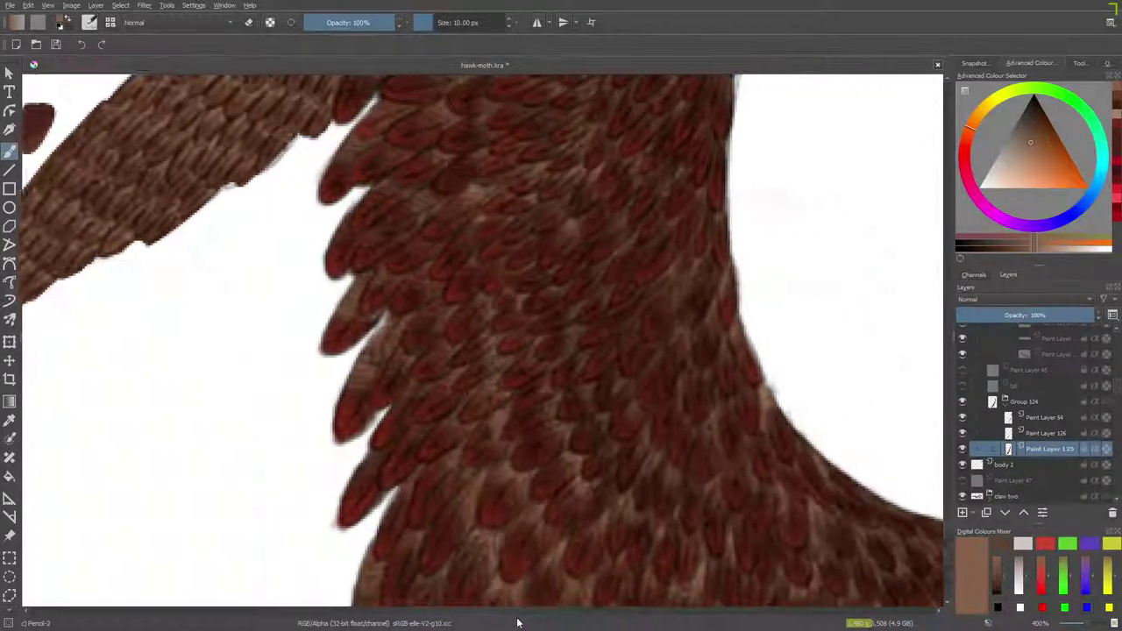
scroll(525, 623, left, 10)
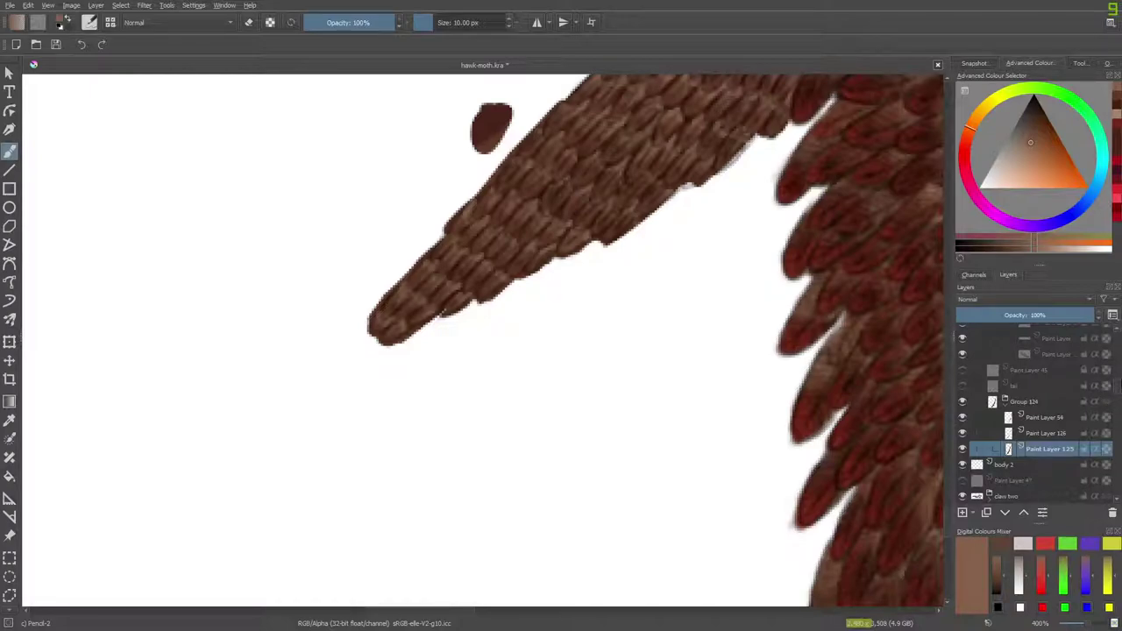
click(1031, 432)
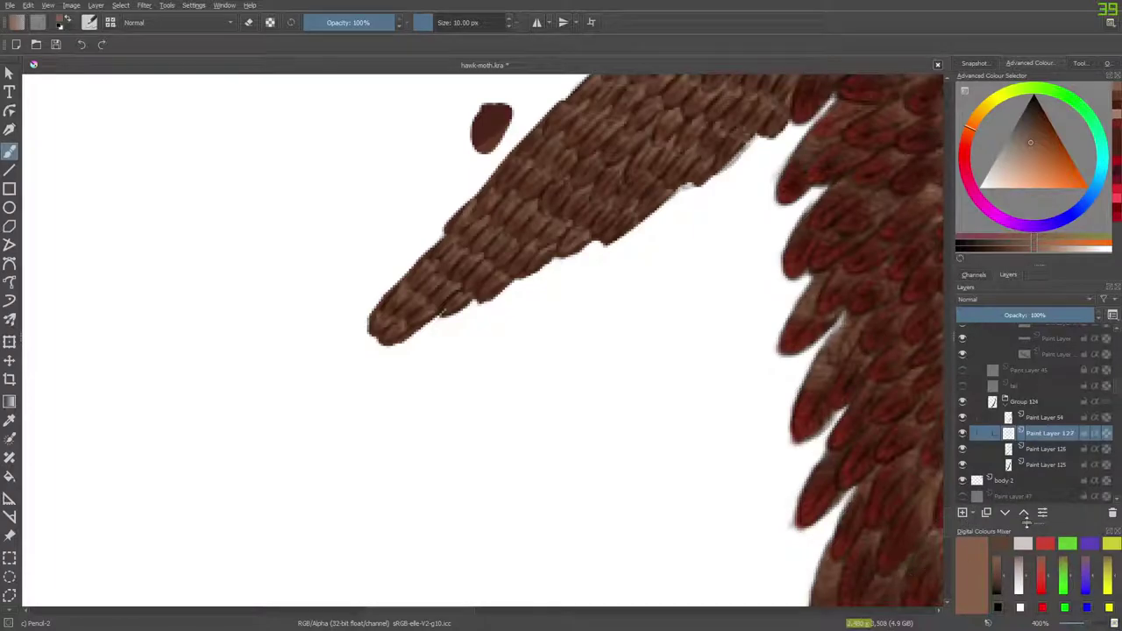
In the tail p 1 group, hide the tail colour layer and the overlying paint layers to isolate the dark-brown feather spots.
scroll(1113, 399, down, 5)
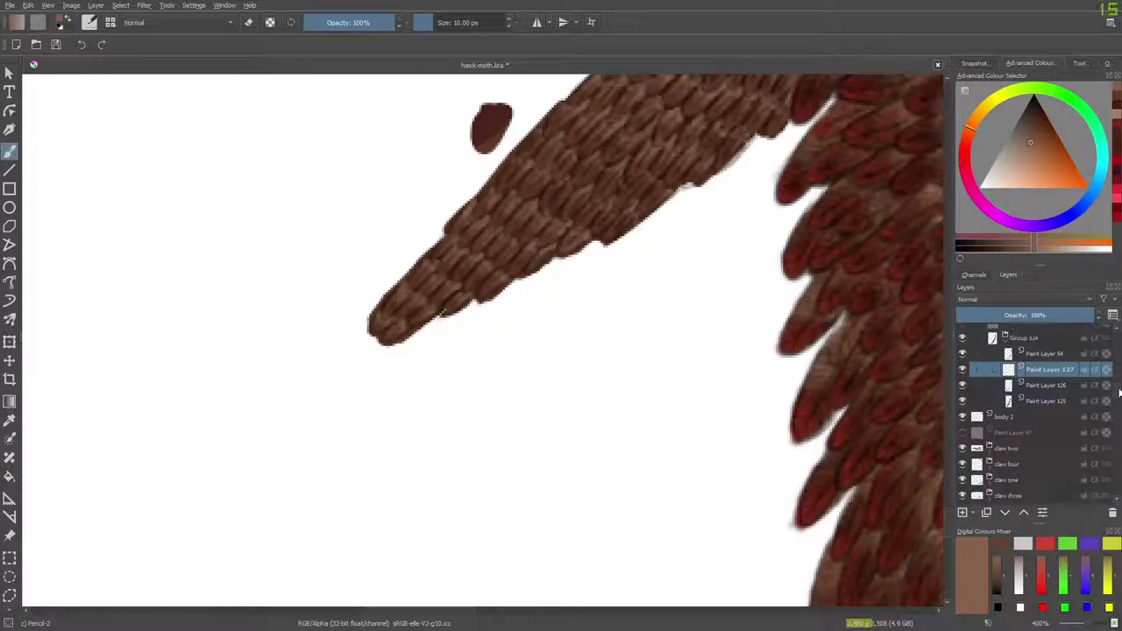
scroll(1118, 399, down, 4)
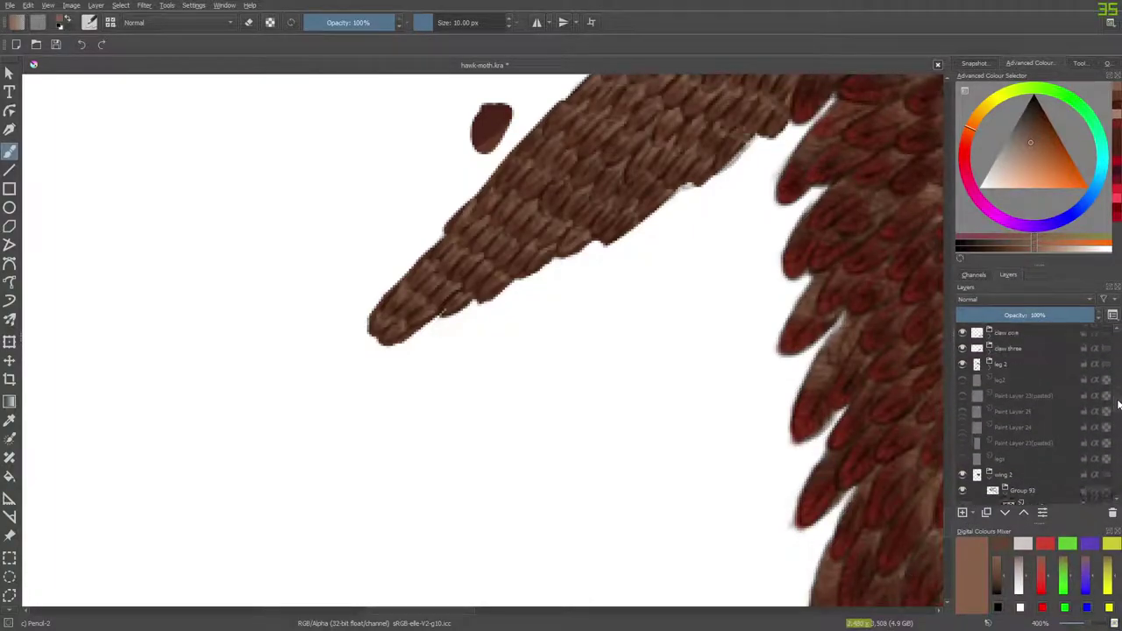
scroll(1119, 405, down, 8)
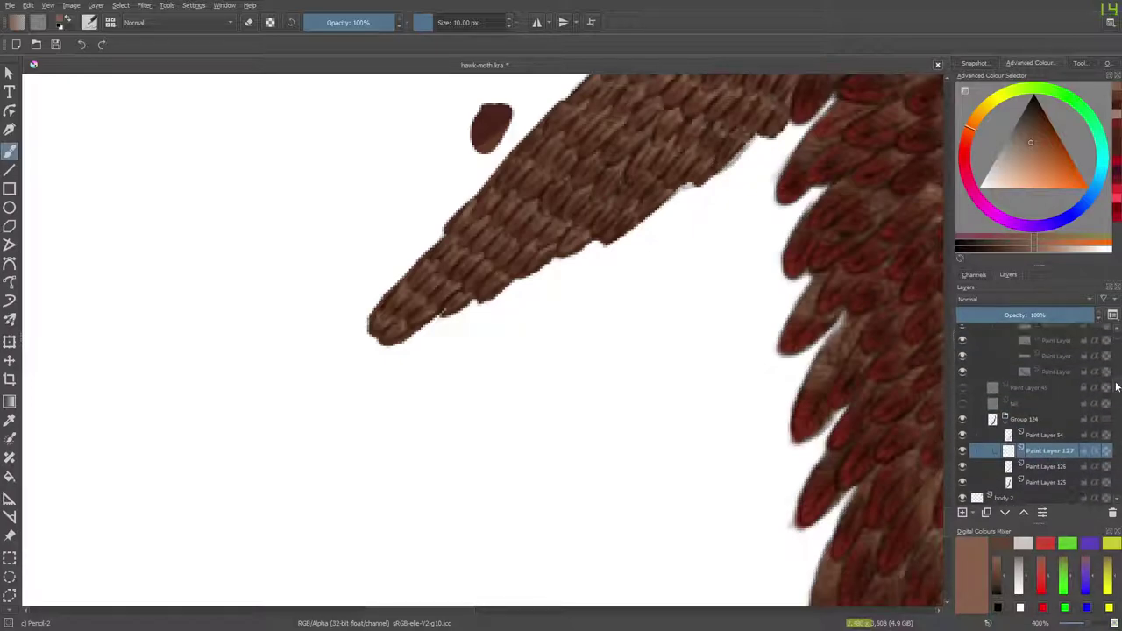
scroll(1115, 383, down, 5)
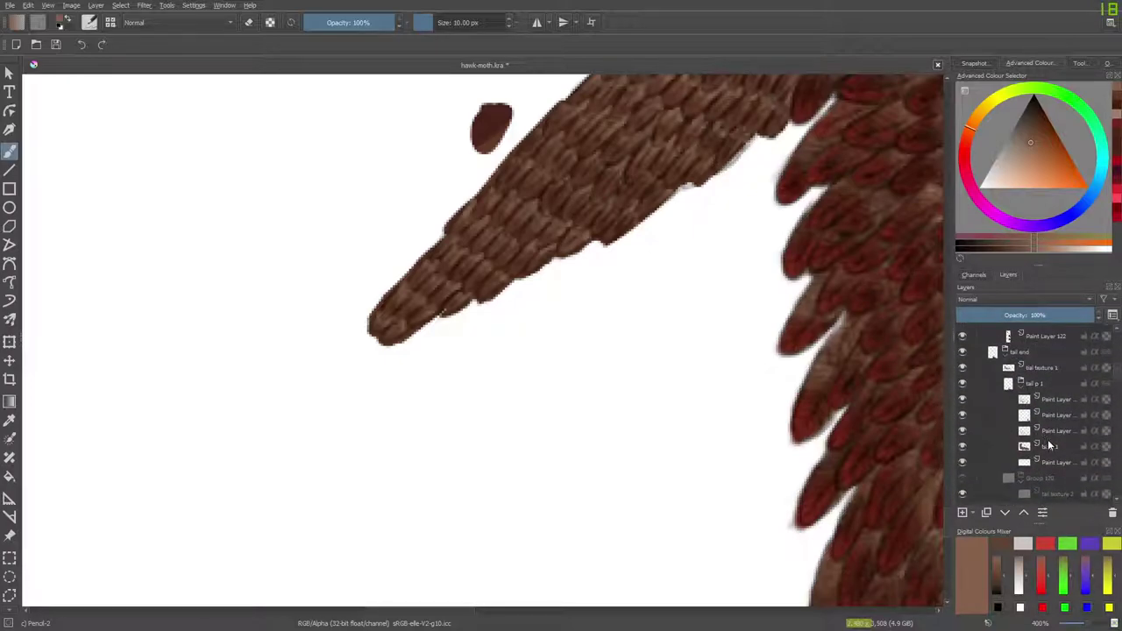
click(1047, 445)
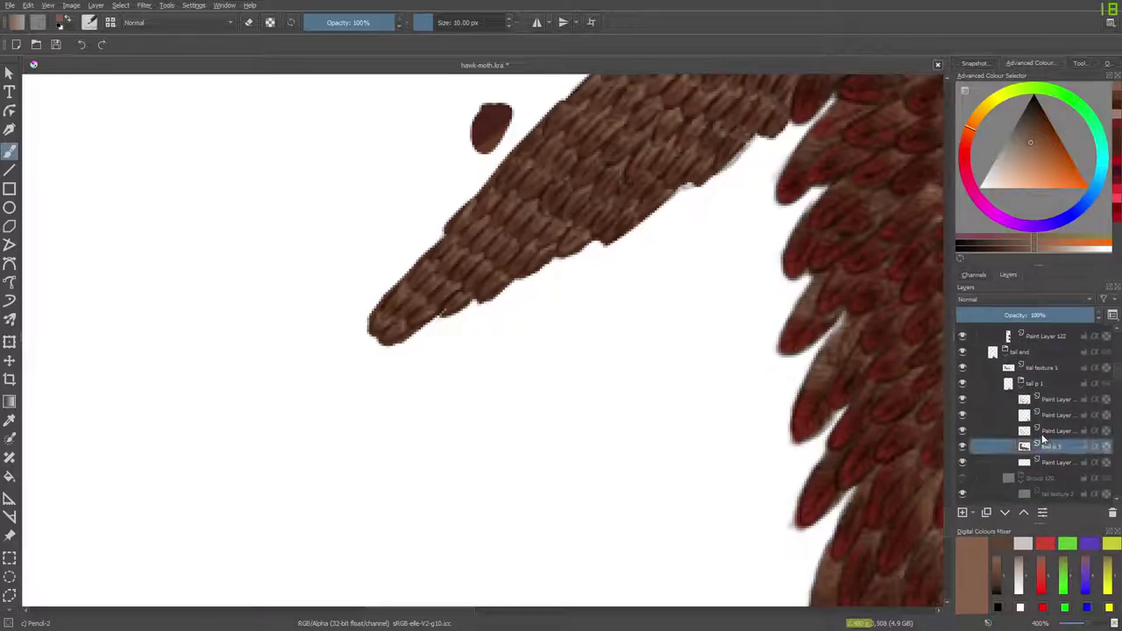
click(963, 446)
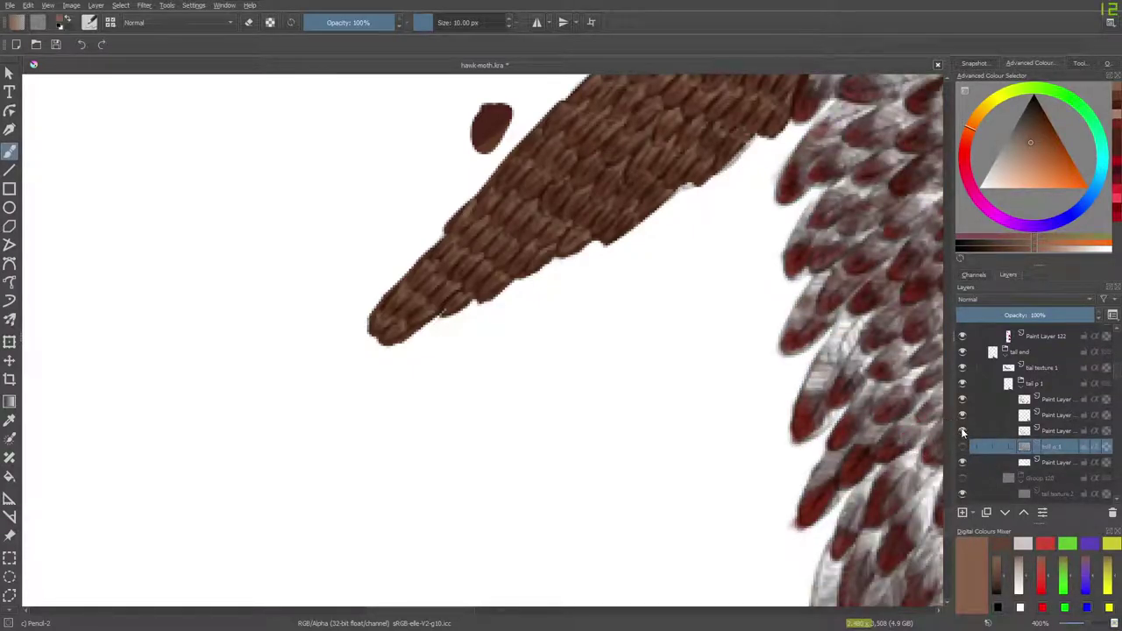
click(963, 431)
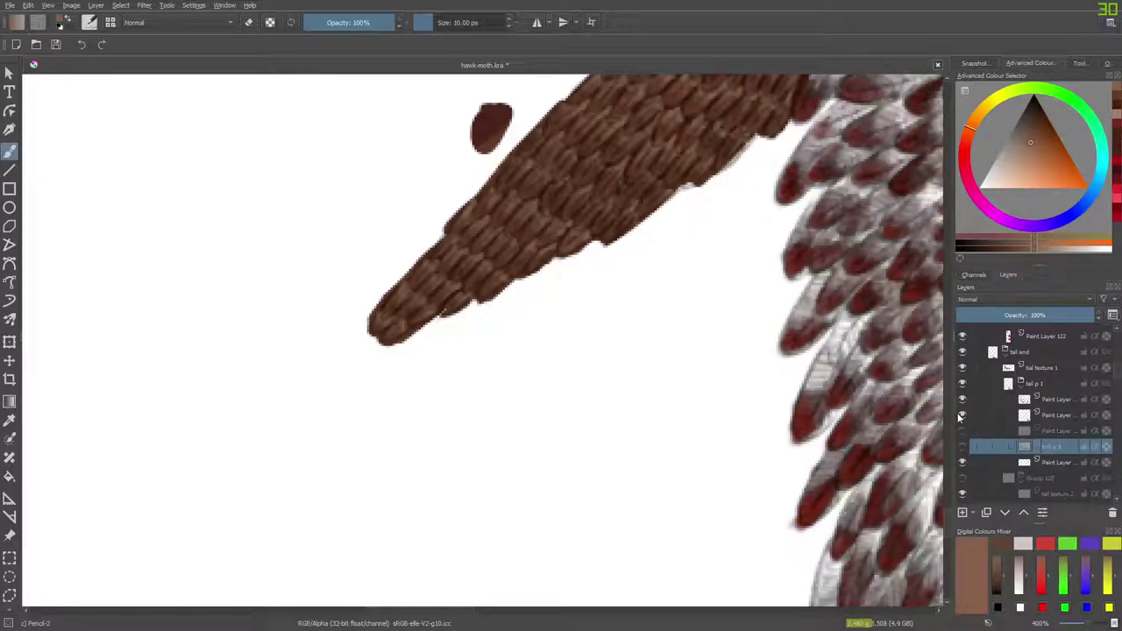
click(961, 417)
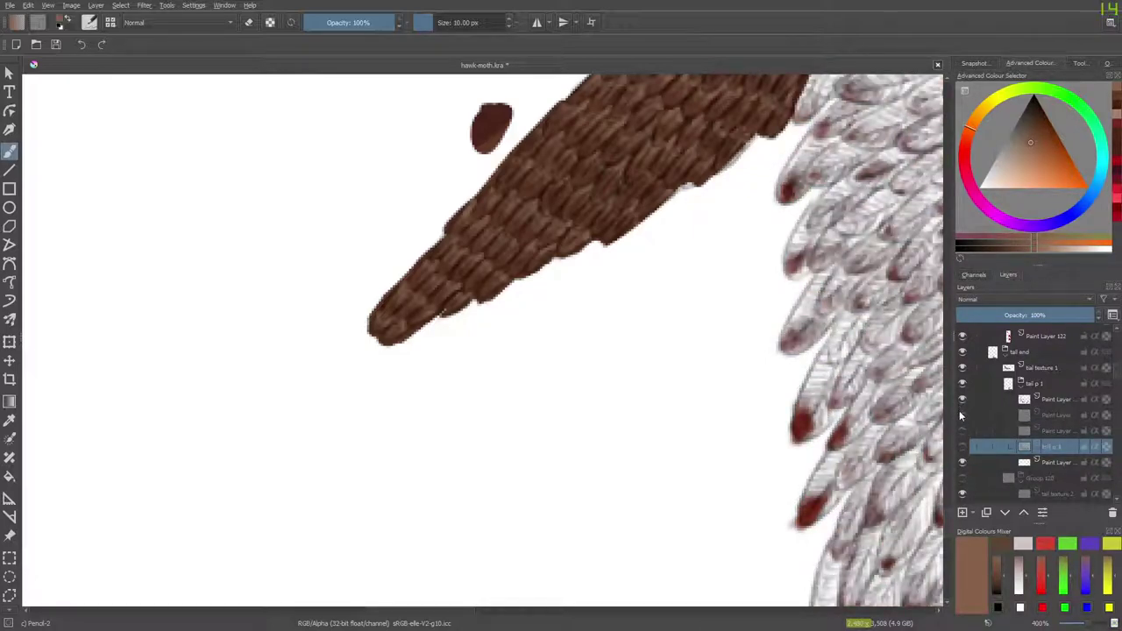
click(961, 414)
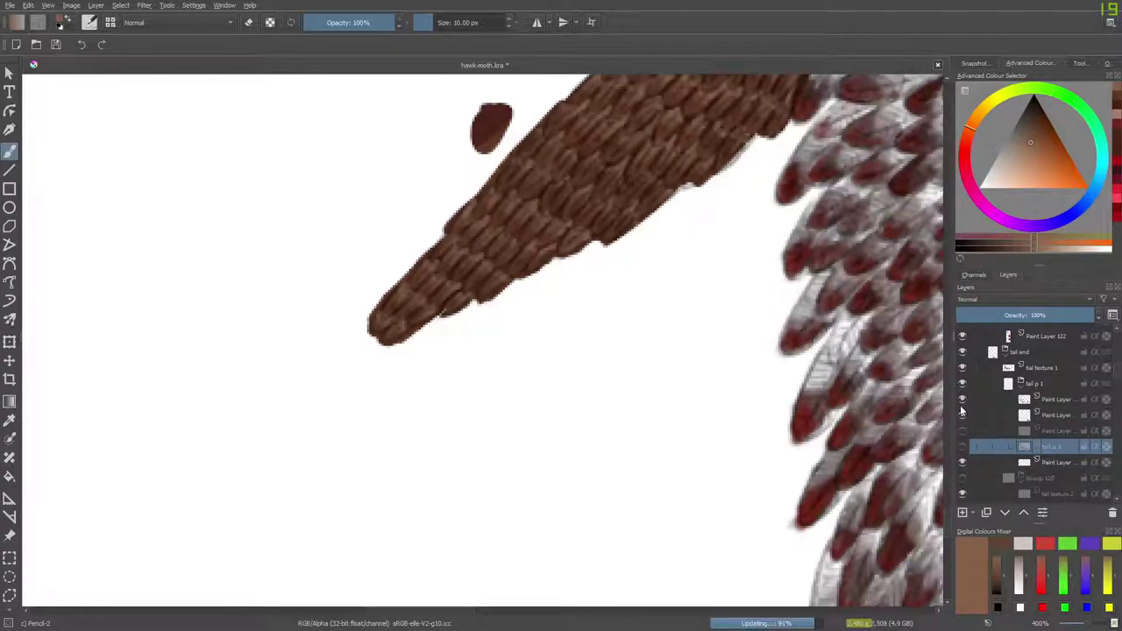
click(962, 399)
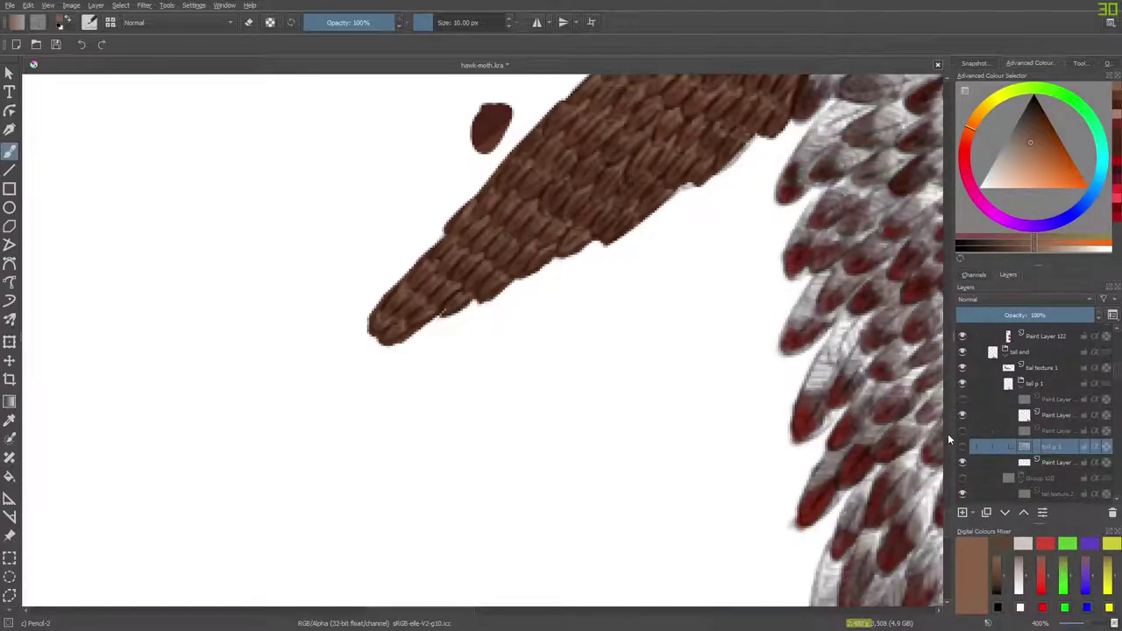
Sample the dark brown from a large tail feather's spot as the painting colour and return to the brush.
drag(462, 612, 574, 628)
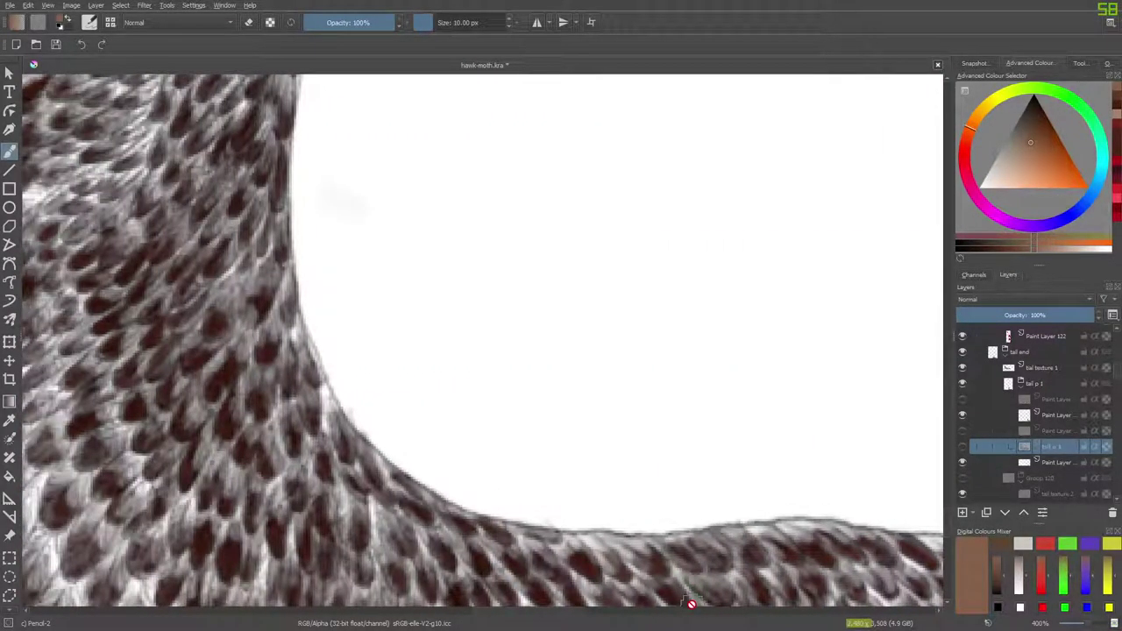
drag(947, 518, 950, 553)
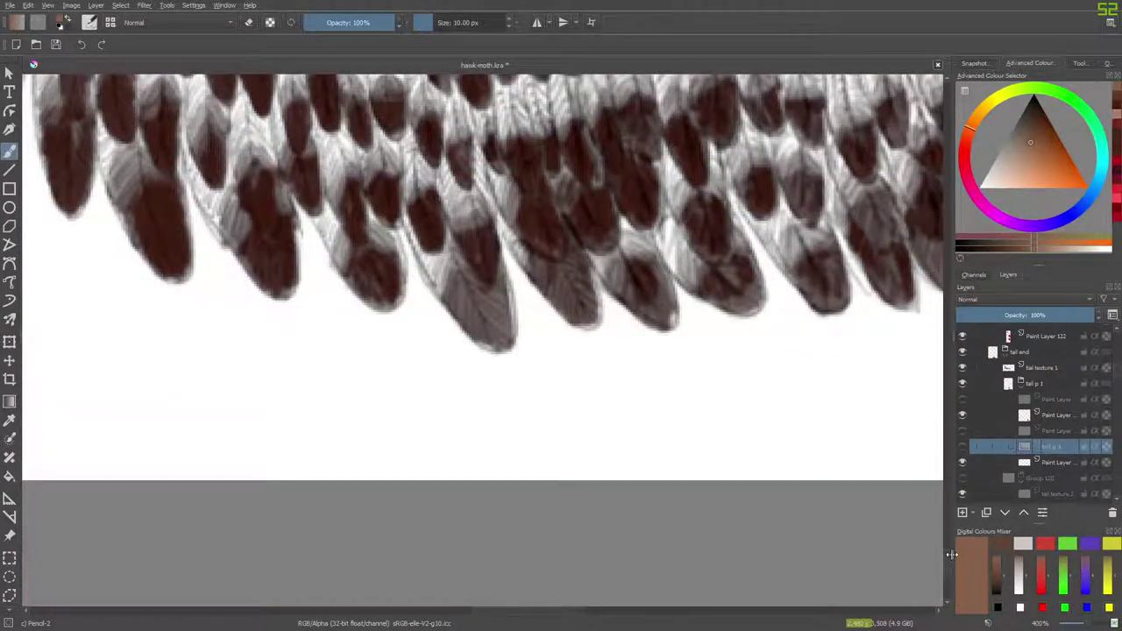
drag(557, 623, 685, 602)
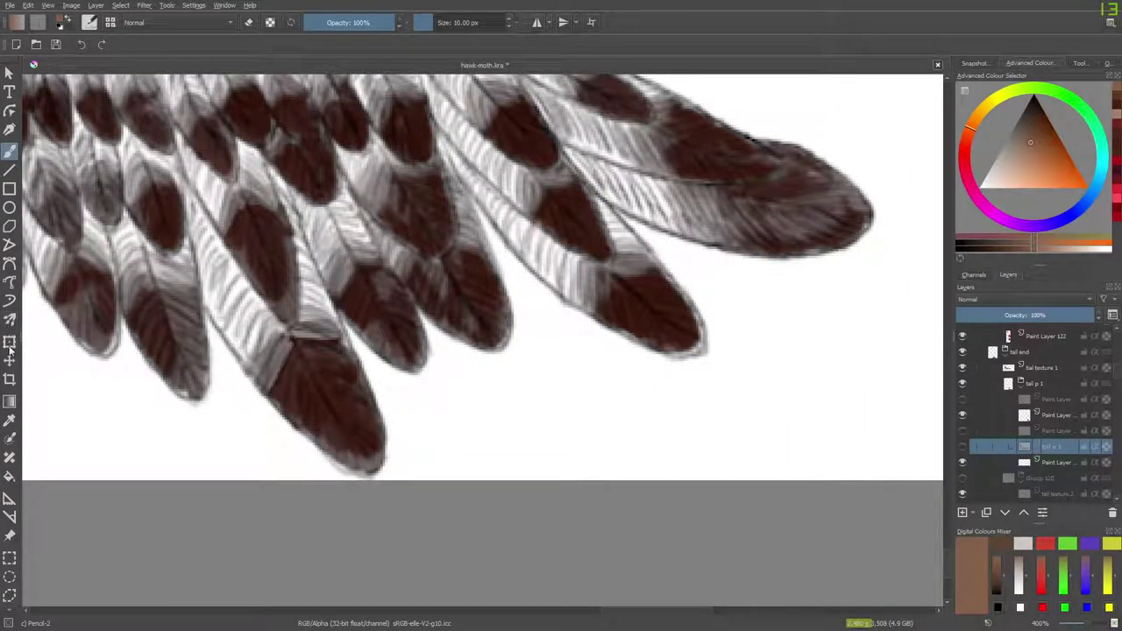
click(10, 421)
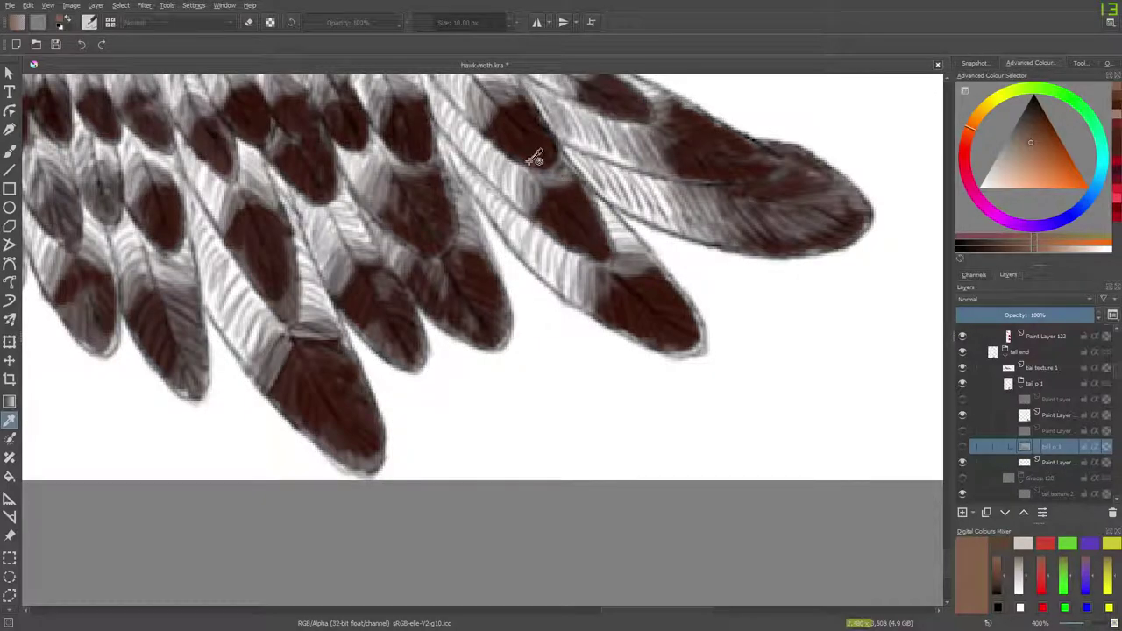
click(565, 214)
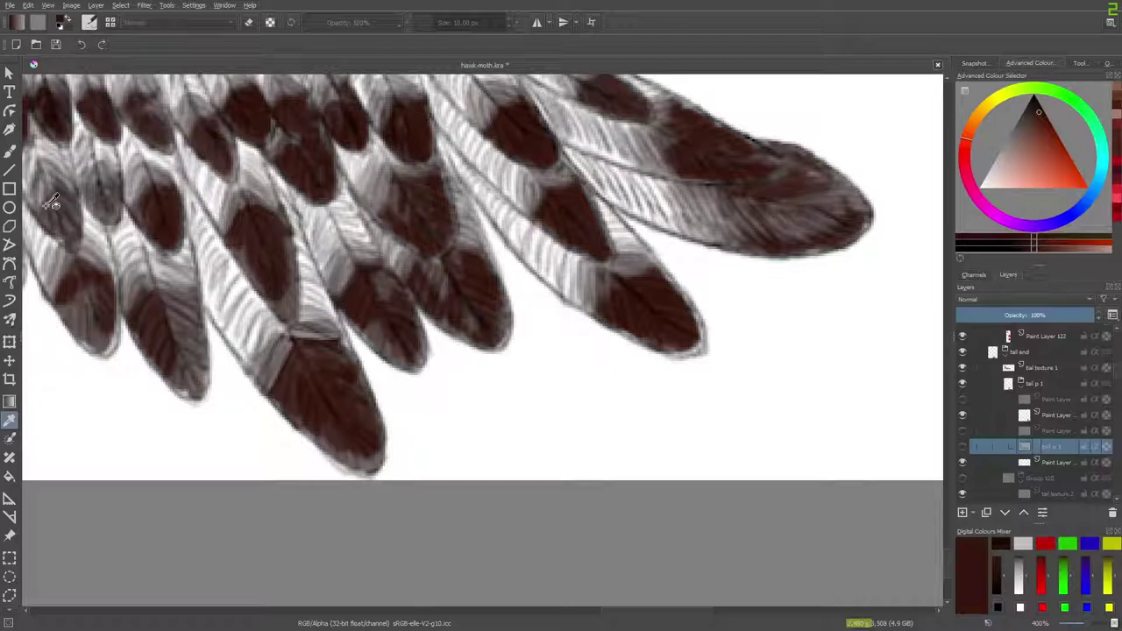
click(11, 149)
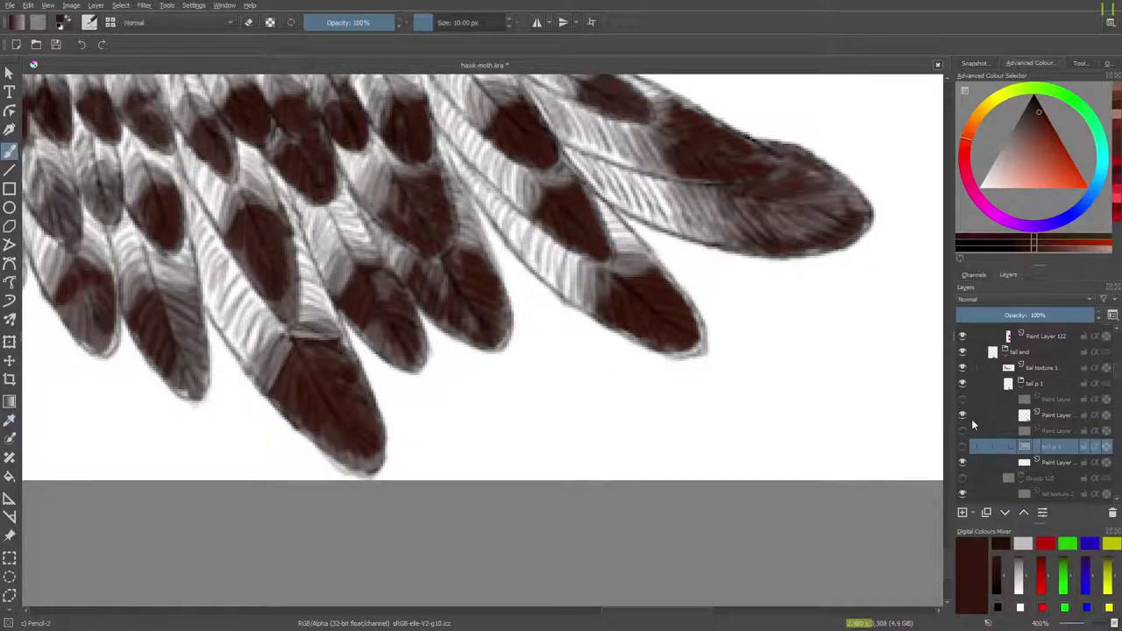
Make the tail colour layer visible again and select Paint Layer 127 in Group 124.
click(962, 430)
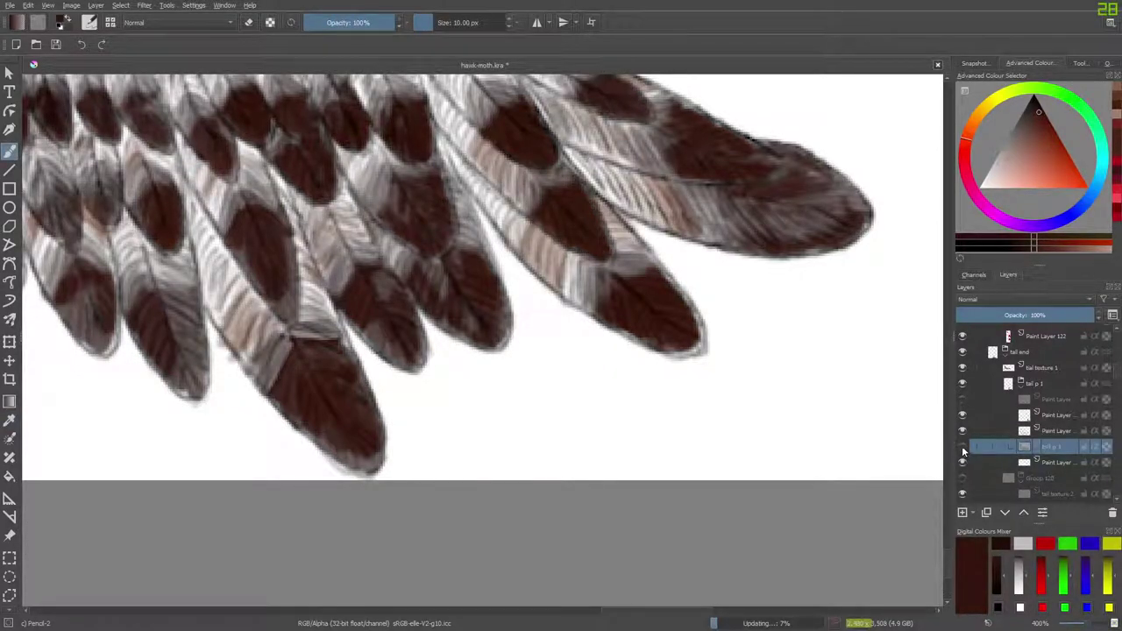
click(962, 447)
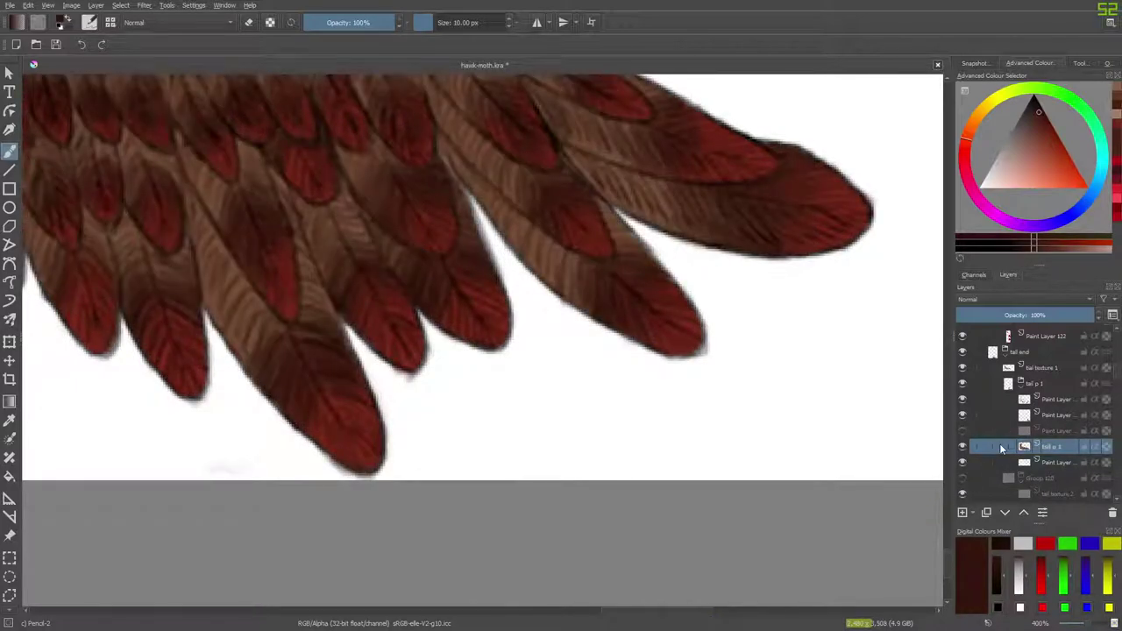
scroll(1117, 383, down, 3)
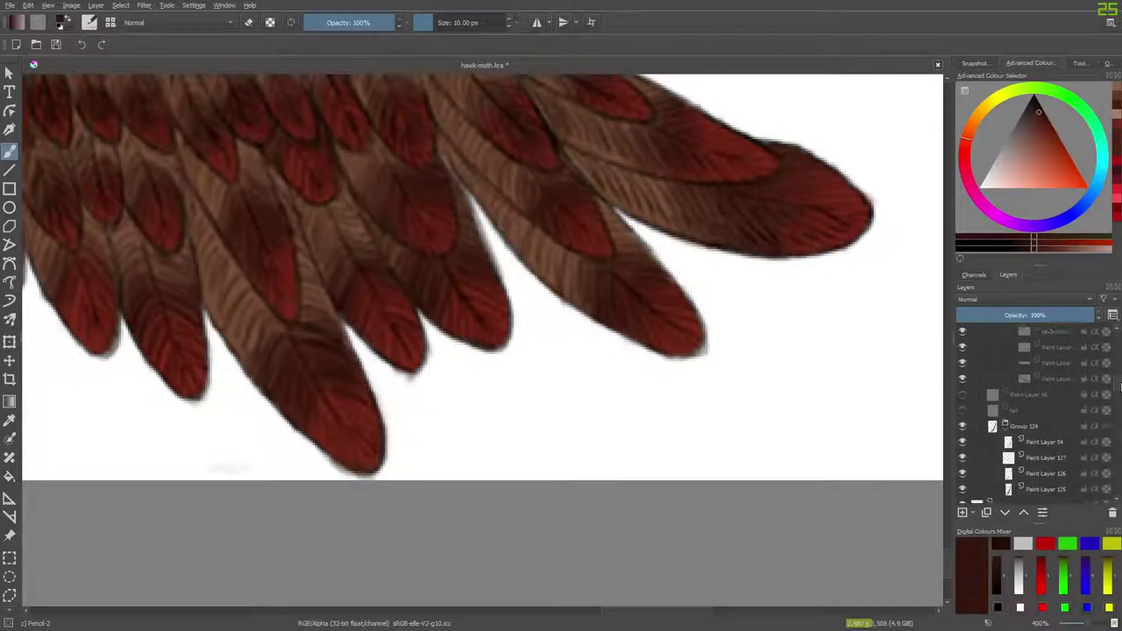
scroll(1055, 412, down, 1)
click(1043, 428)
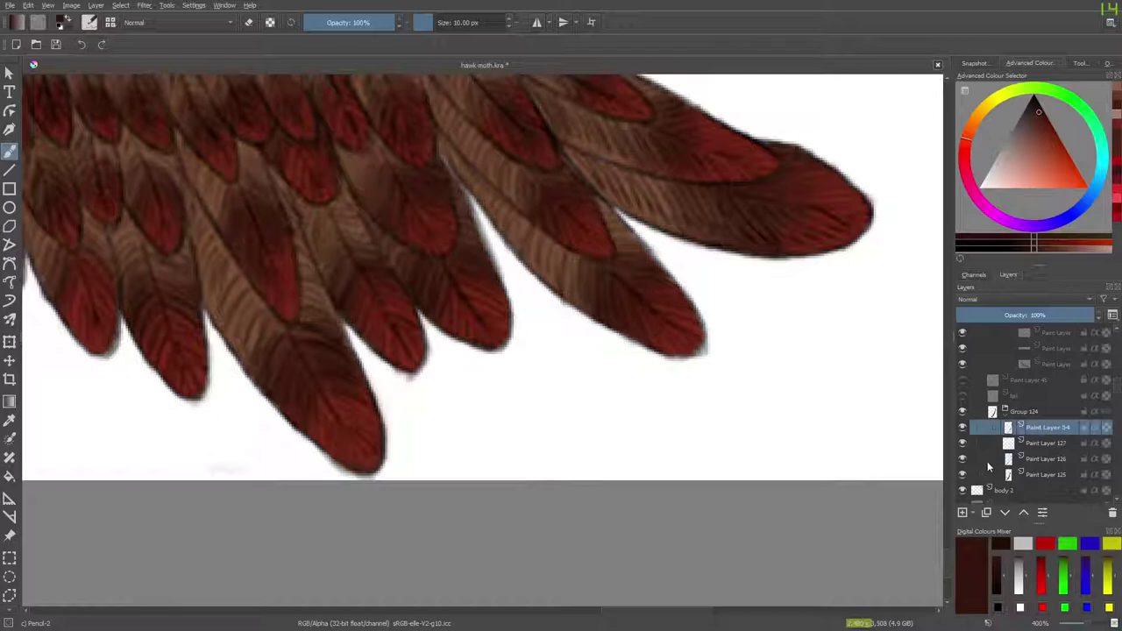
click(1034, 443)
Paint dark-brown shading strokes between the feathers of the band's lower end with Pencil-2 at 3.21 px.
drag(625, 612, 358, 601)
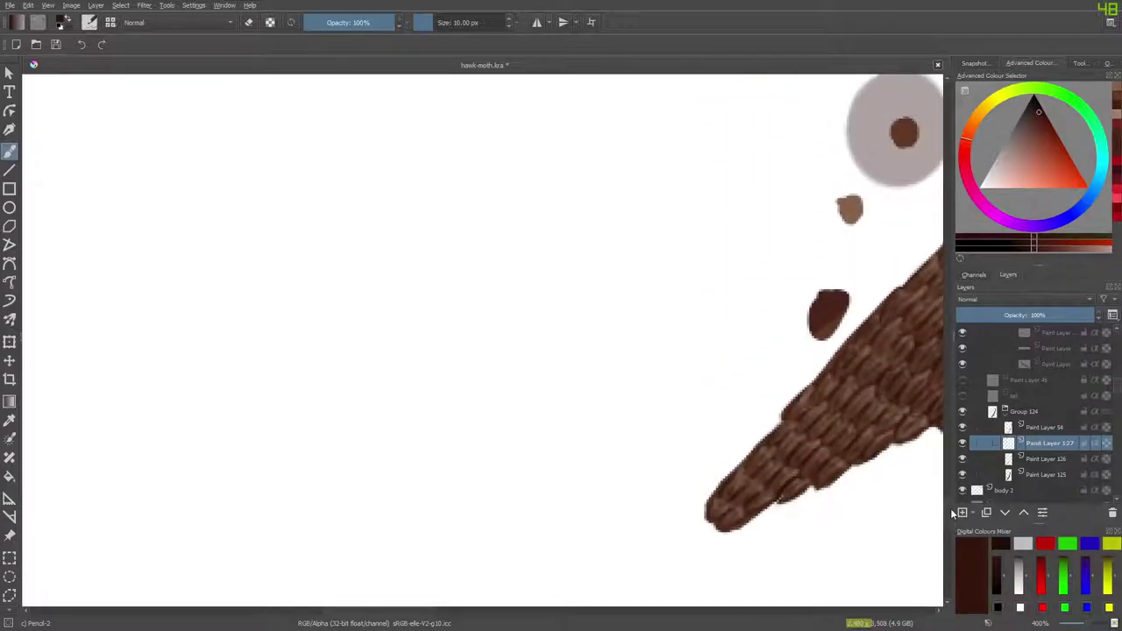
drag(426, 607, 473, 615)
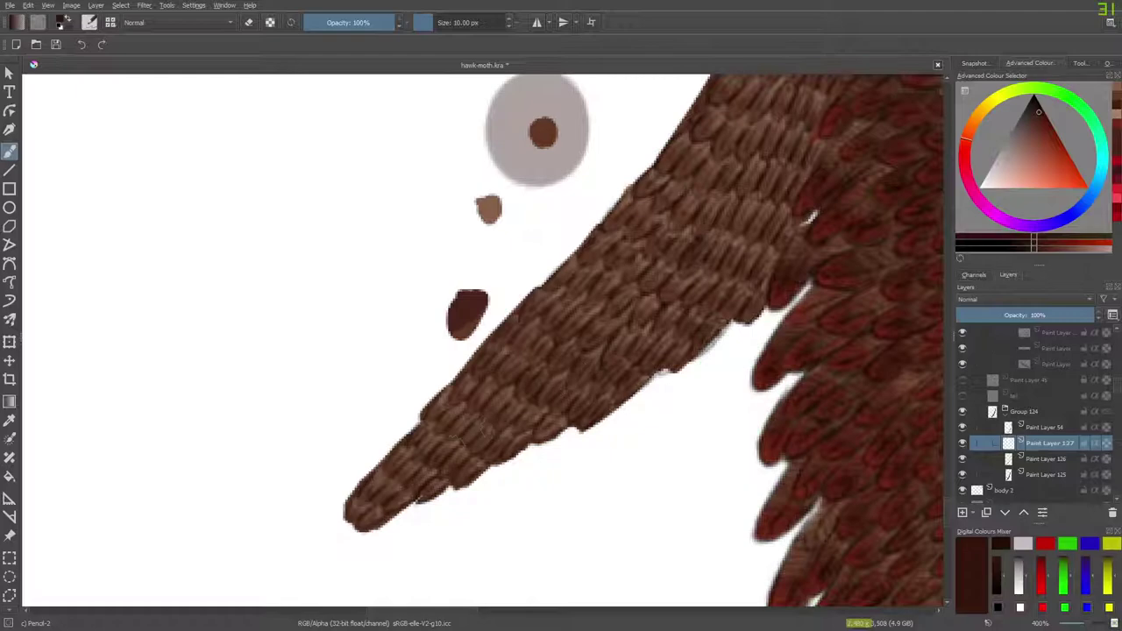
click(429, 21)
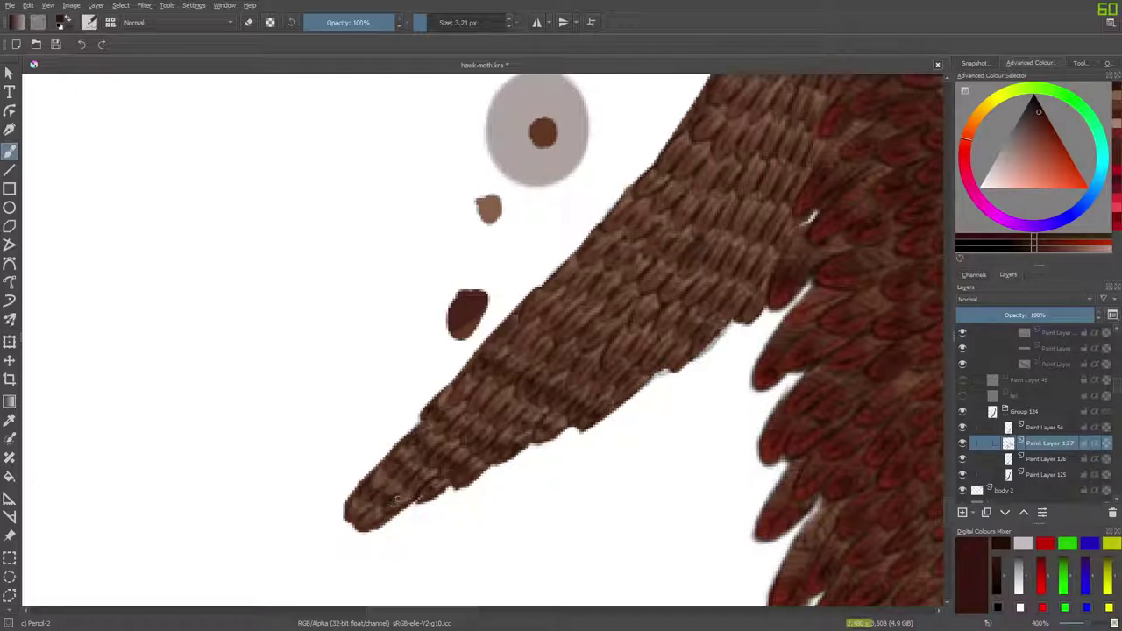
drag(368, 513, 358, 514)
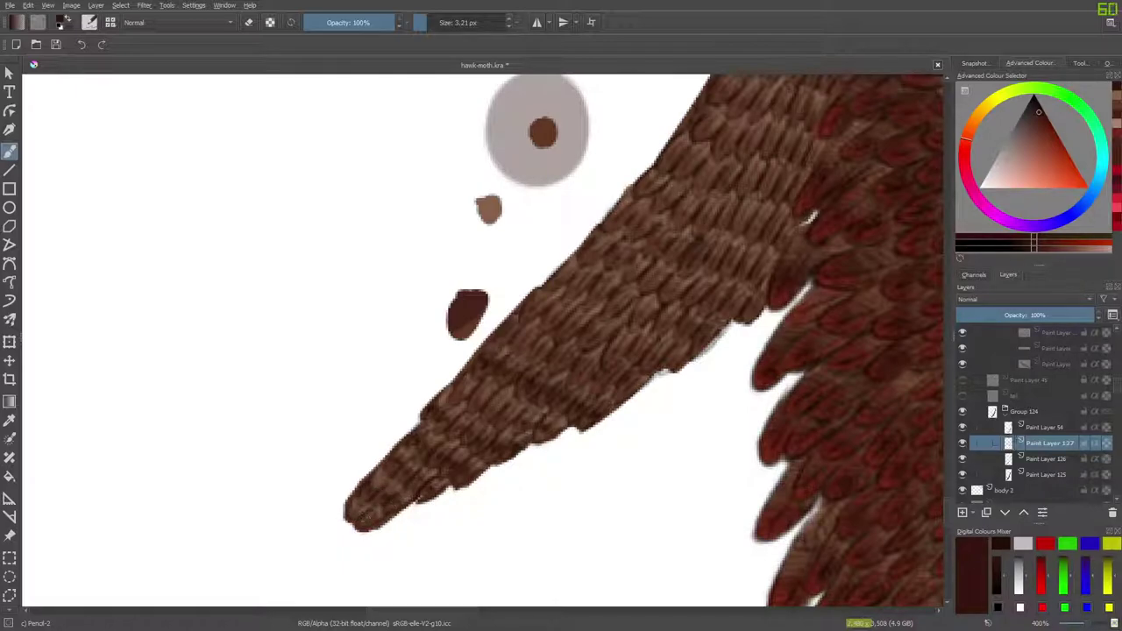
Hide and reshow Paint Layer 54 to check the shading, and move Paint Layer 127 below Paint Layer 126.
click(962, 427)
click(963, 429)
click(1004, 513)
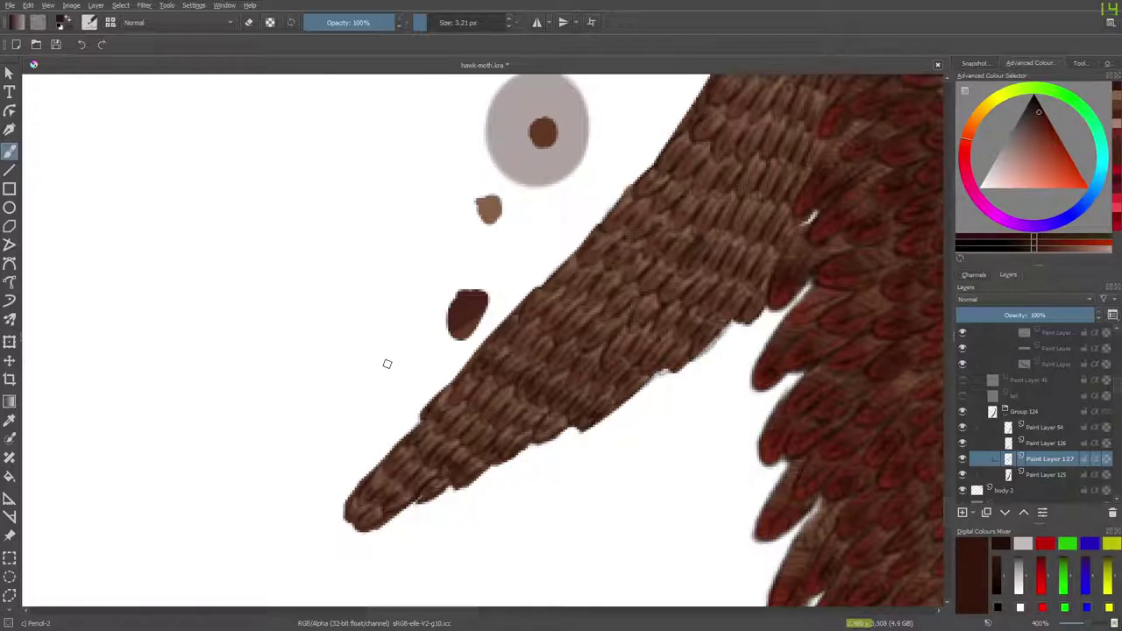
Switch to the Blender Basic brush at 5.19 px and soften the dark-brown shading on the band's lower end.
right_click(364, 351)
click(242, 252)
click(90, 22)
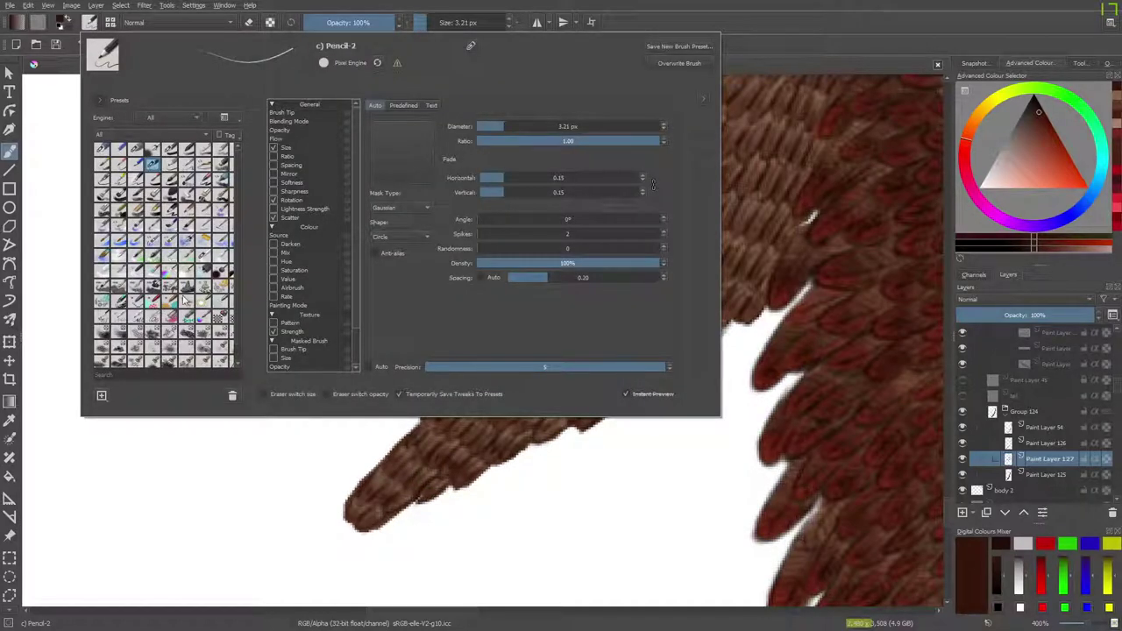
click(203, 260)
click(70, 126)
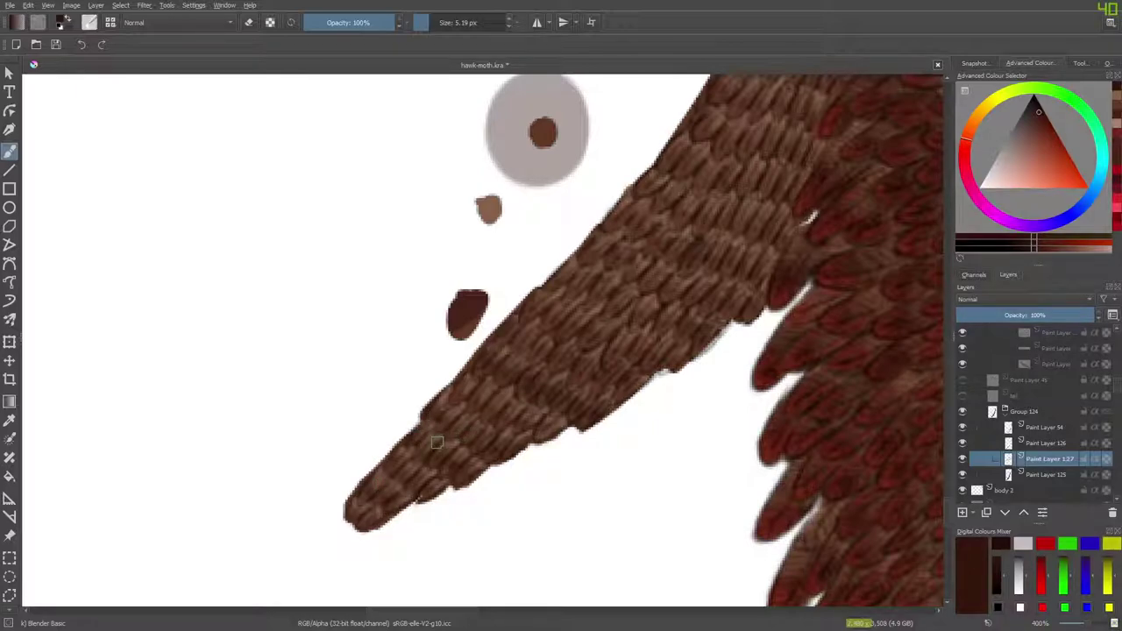
Return to Pencil-2 at 3.21 px, deepen the dark-brown shading on the band's lower end and check the band at 200% zoom.
right_click(387, 338)
click(438, 390)
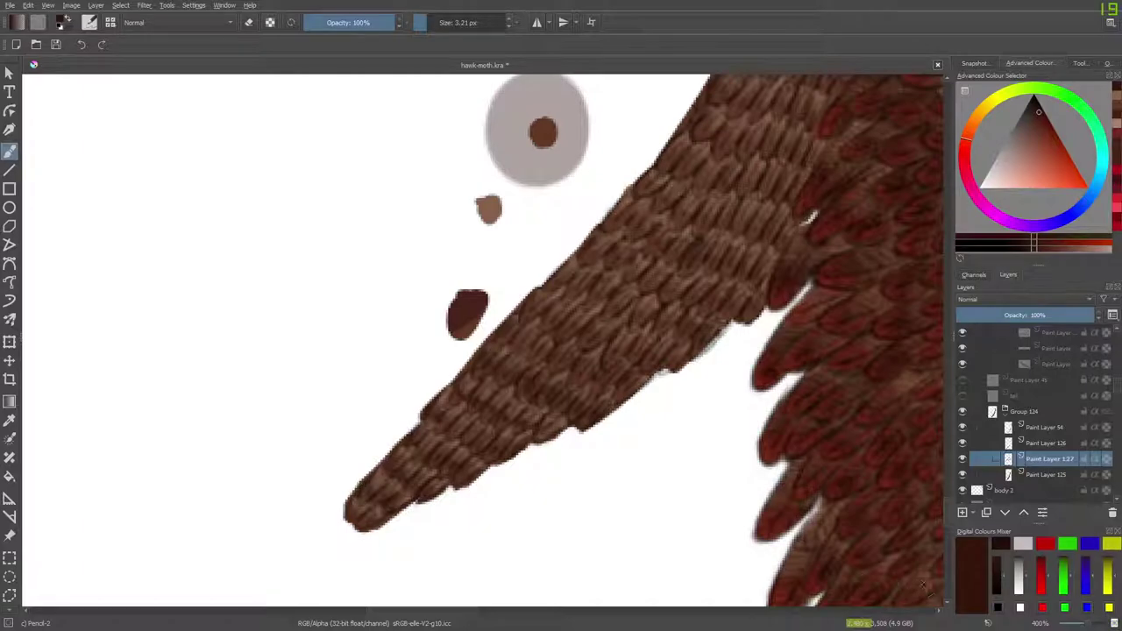
drag(1085, 624, 1080, 626)
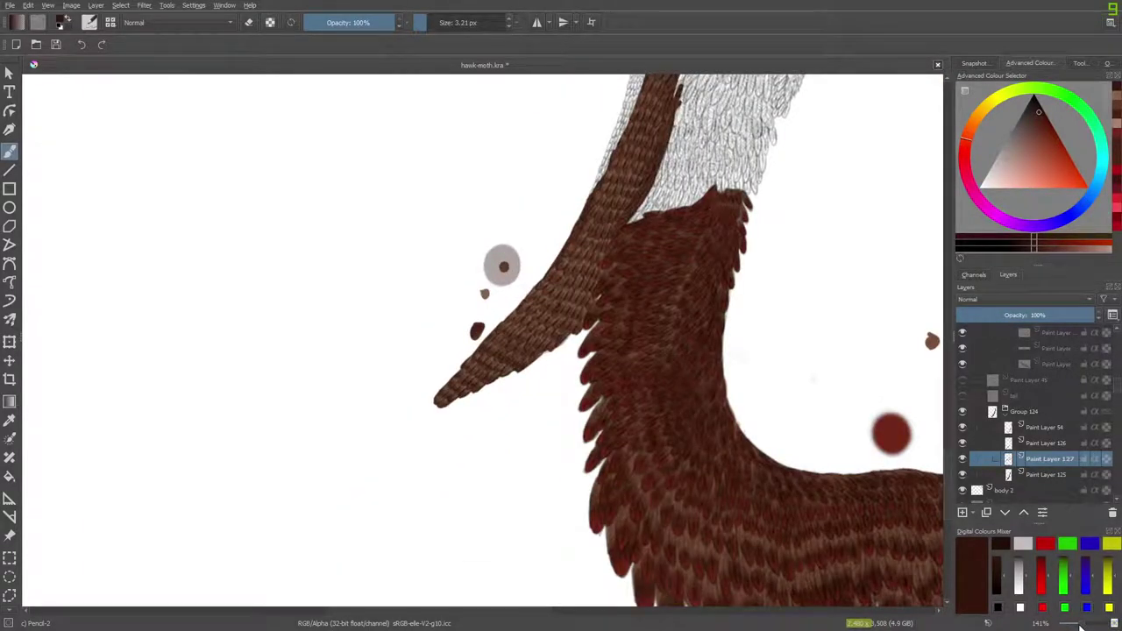
scroll(1080, 627, up, 1)
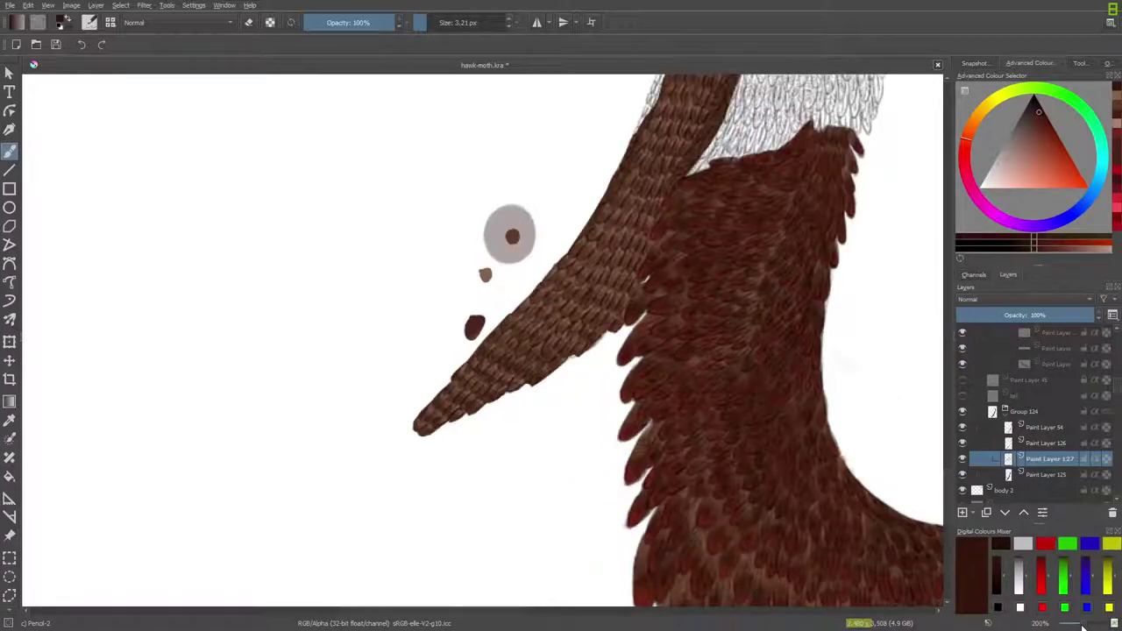
Sample the dark red from the body feathers and add a new paint layer above Paint Layer 127.
drag(1080, 625, 1082, 625)
scroll(1082, 626, up, 1)
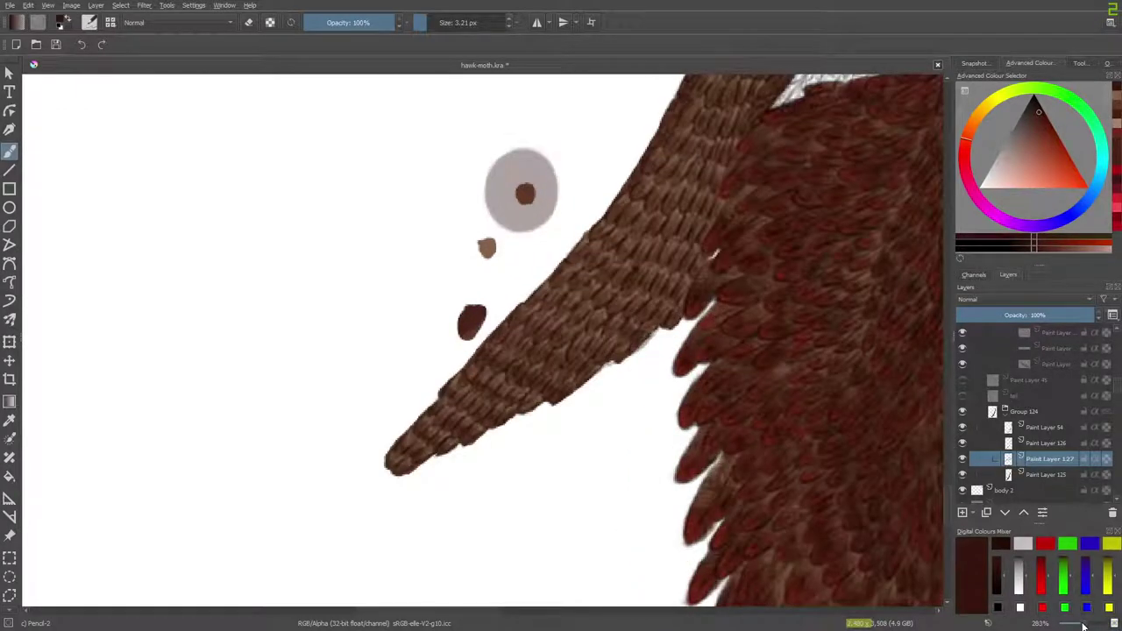
scroll(1083, 626, down, 1)
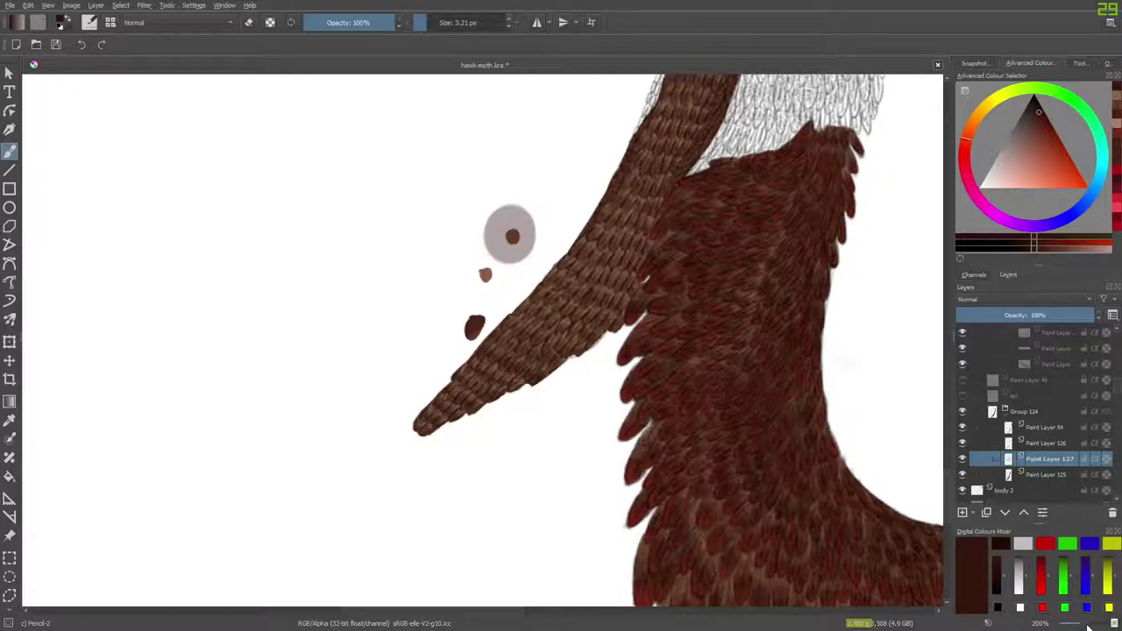
drag(1087, 624, 1089, 624)
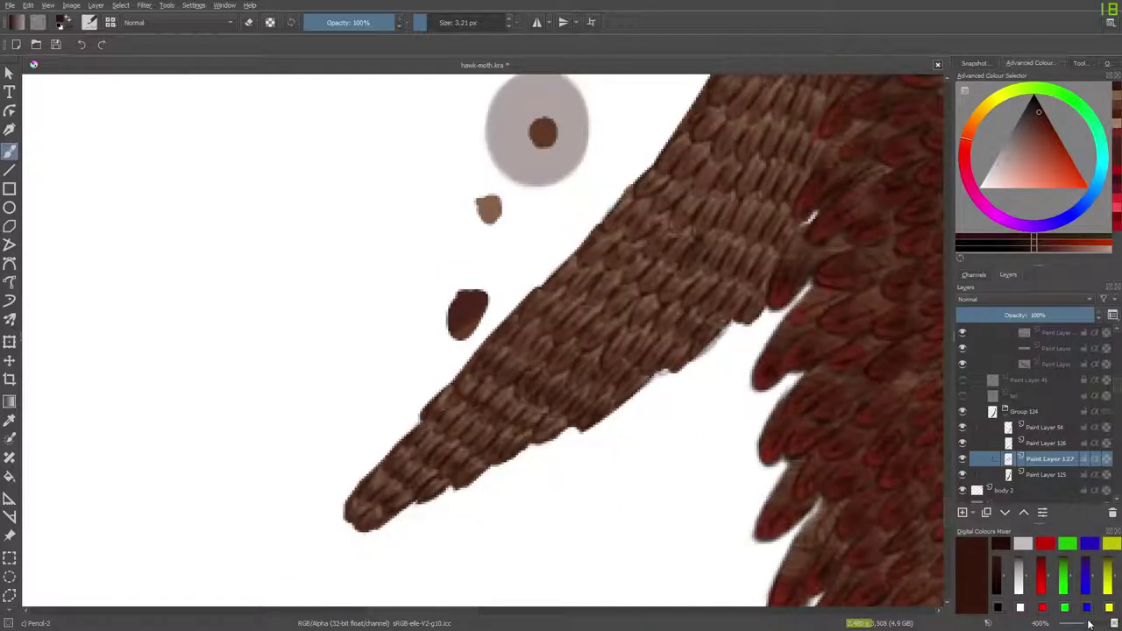
scroll(945, 501, up, 3)
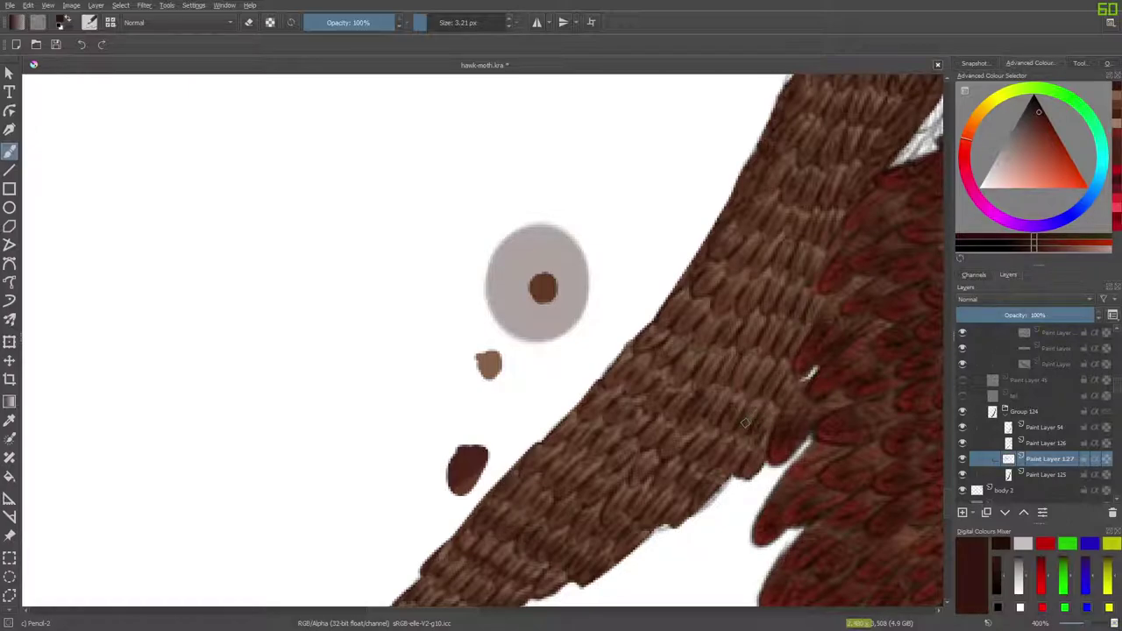
key(p)
click(834, 471)
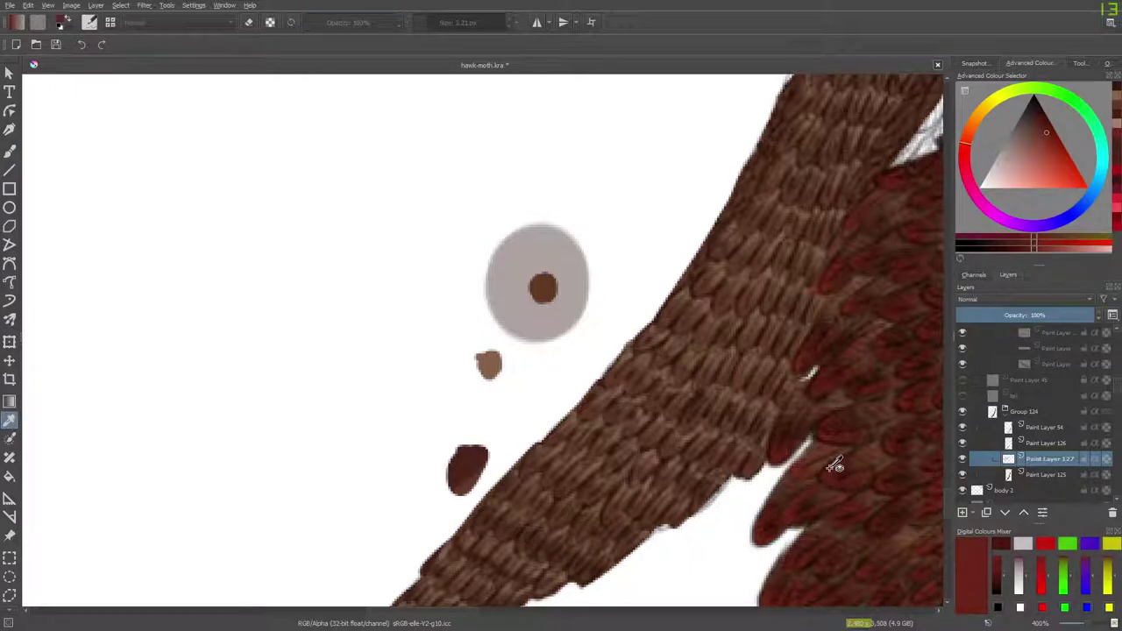
click(965, 509)
Sample white from the canvas and switch from Pencil-2 to the Basic-1 brush at 54.10 px.
click(279, 317)
click(9, 151)
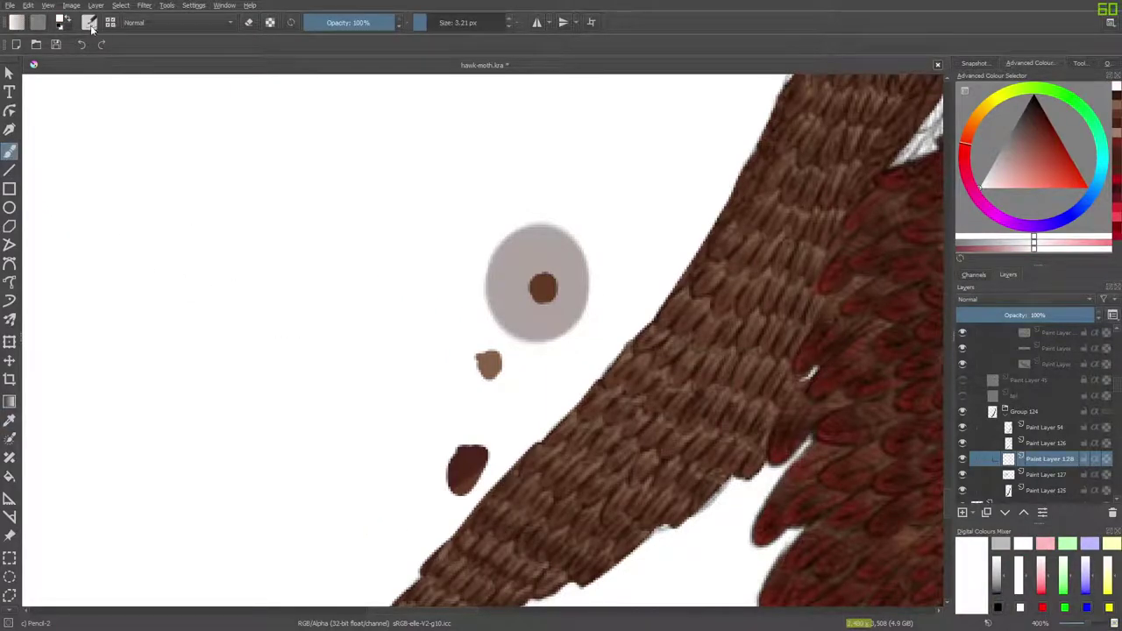
mouse_move(315, 325)
mouse_down()
mouse_move(325, 333)
mouse_move(327, 324)
mouse_up()
right_click(271, 230)
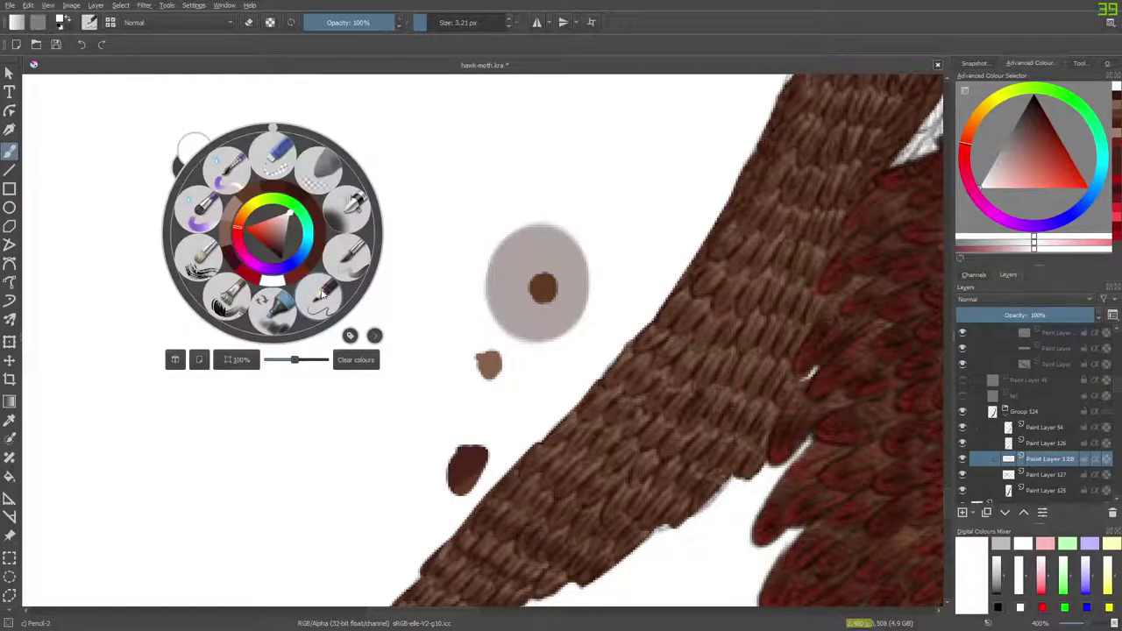
click(313, 302)
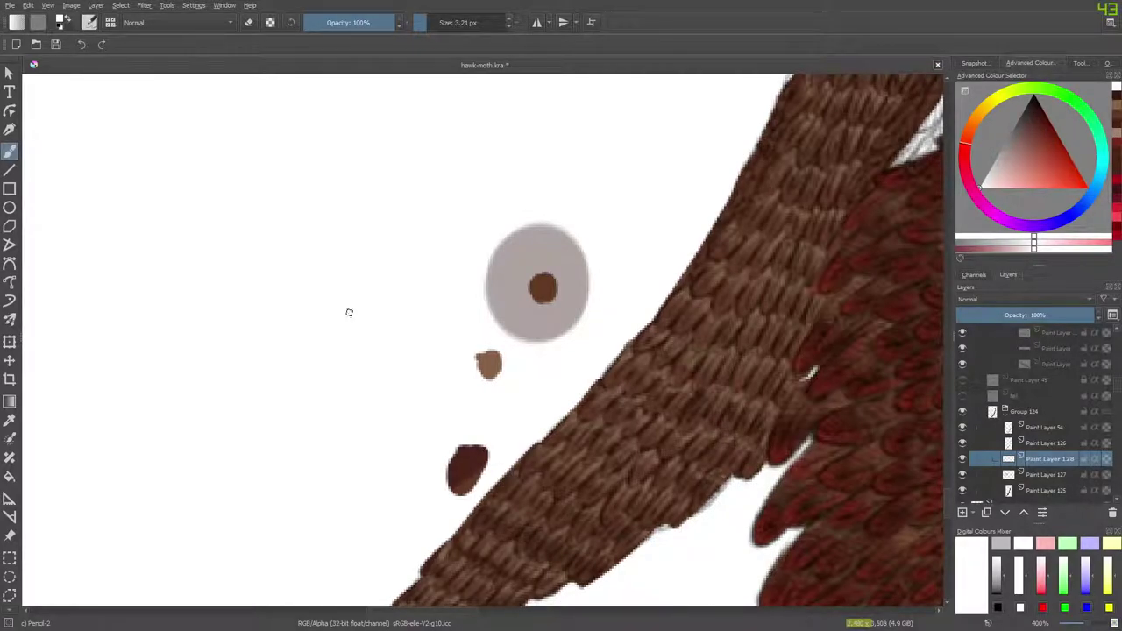
click(89, 22)
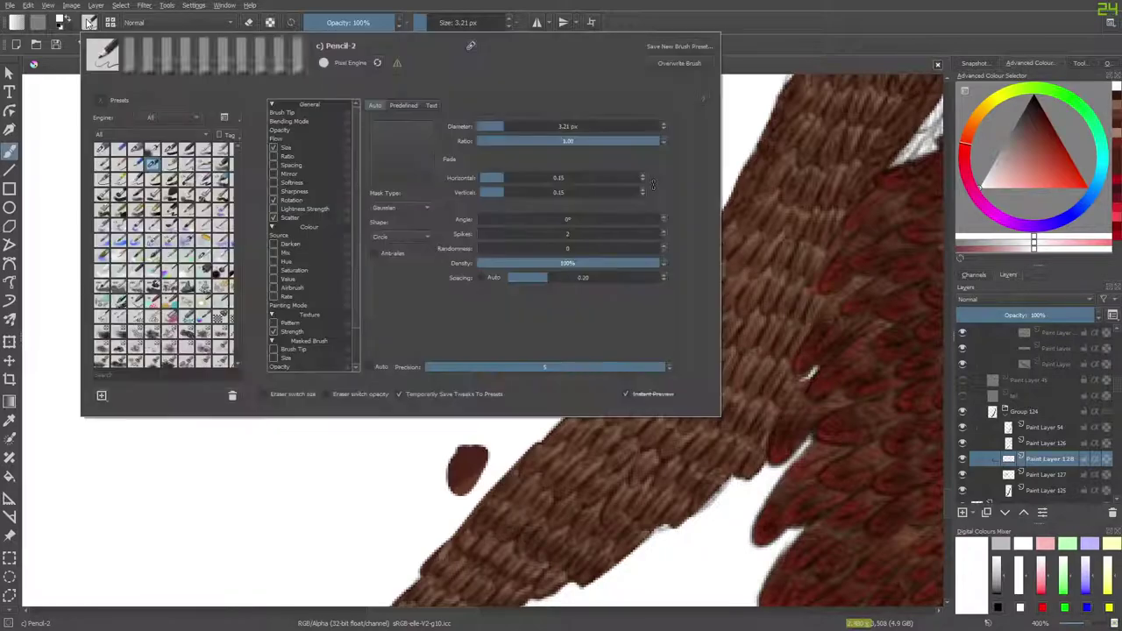
click(170, 152)
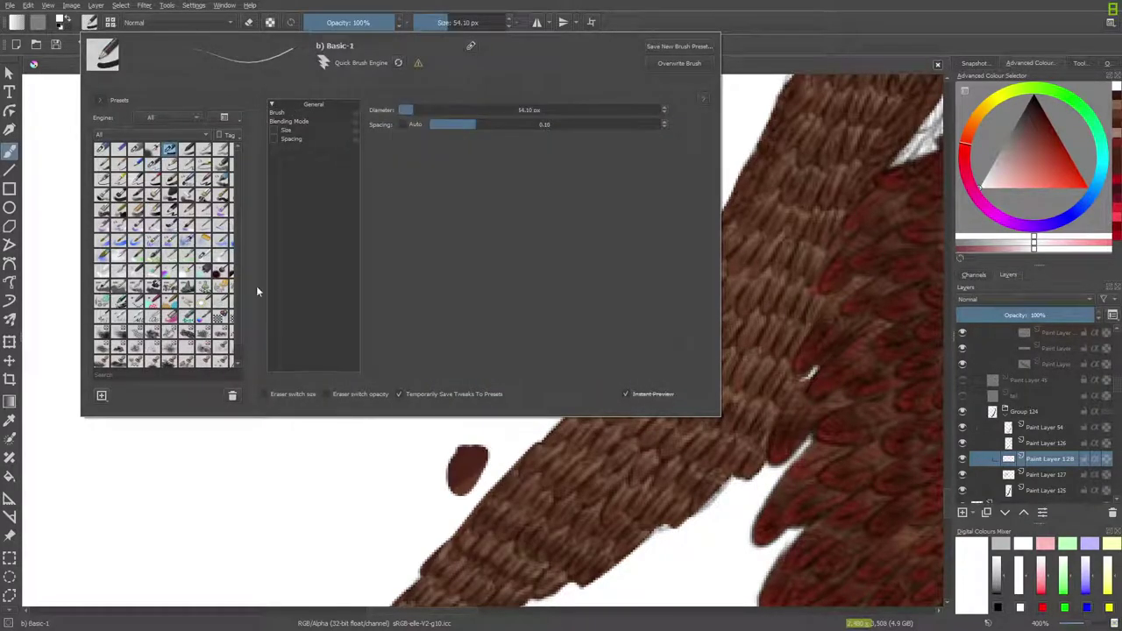
right_click(395, 426)
click(444, 239)
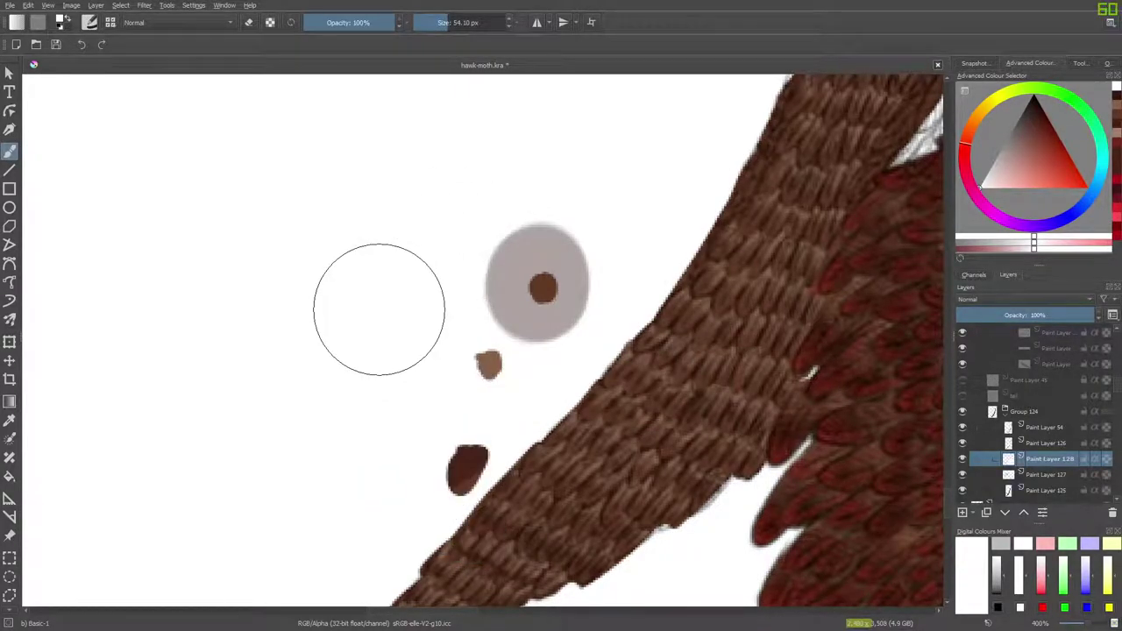
Try covering the grey swatch with white Basic-1 strokes, undo them, and toggle to the Eraser Circle and back.
click(459, 274)
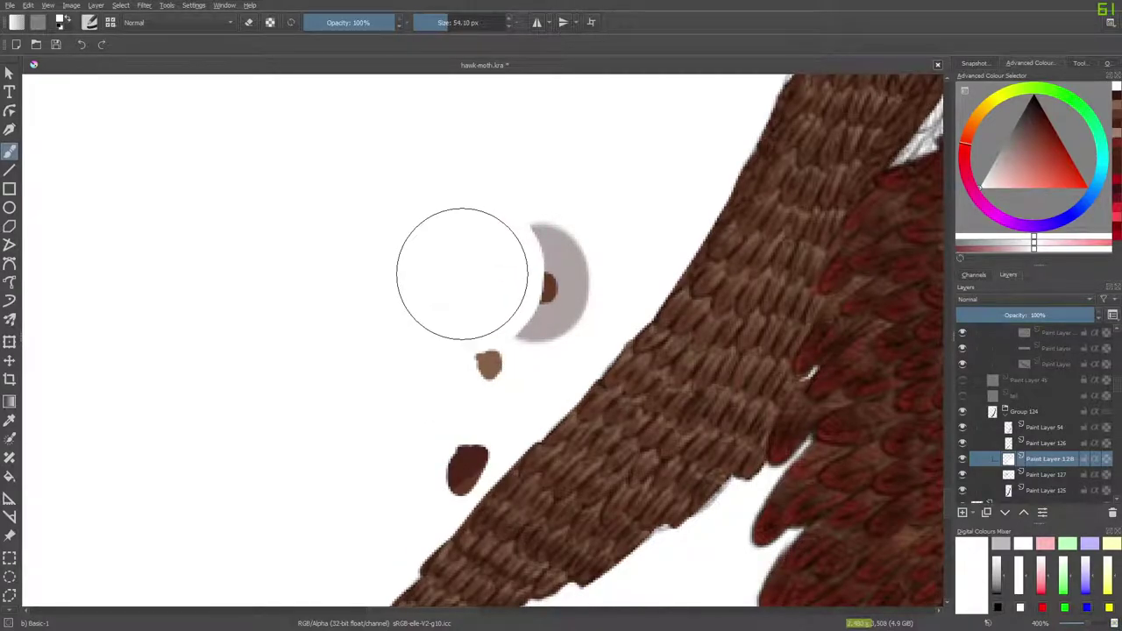
click(247, 23)
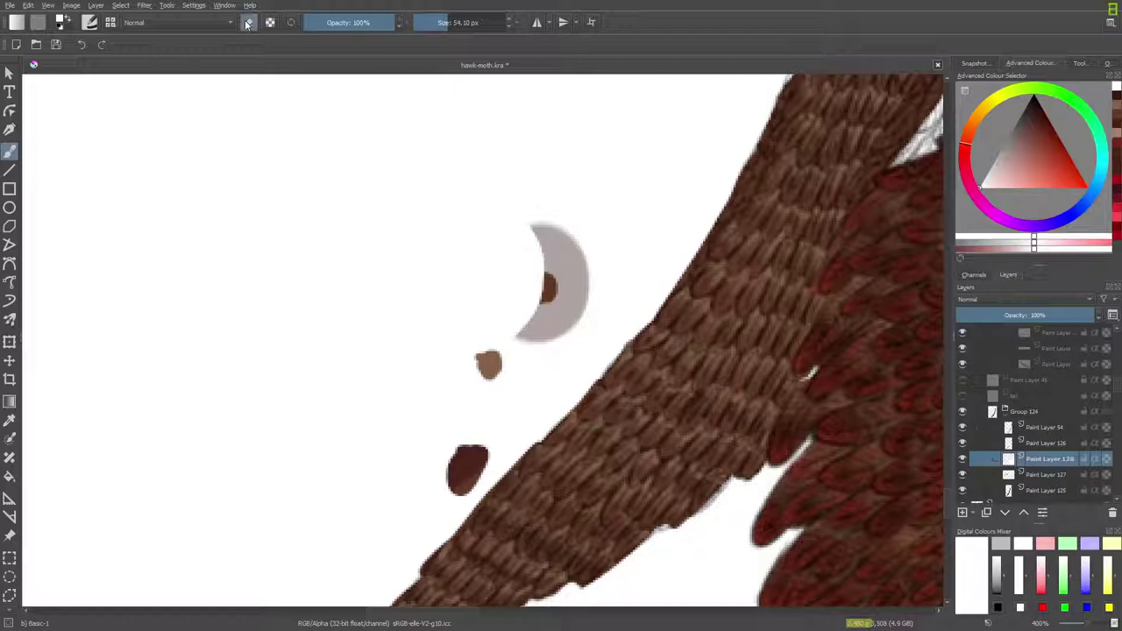
drag(393, 237, 476, 251)
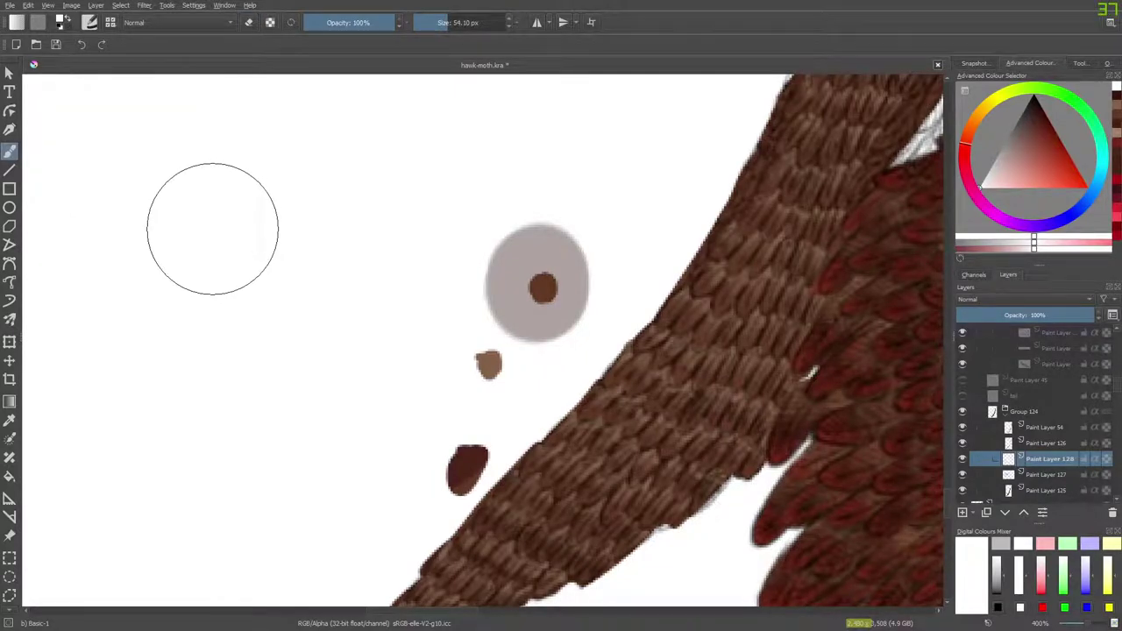
key(slash)
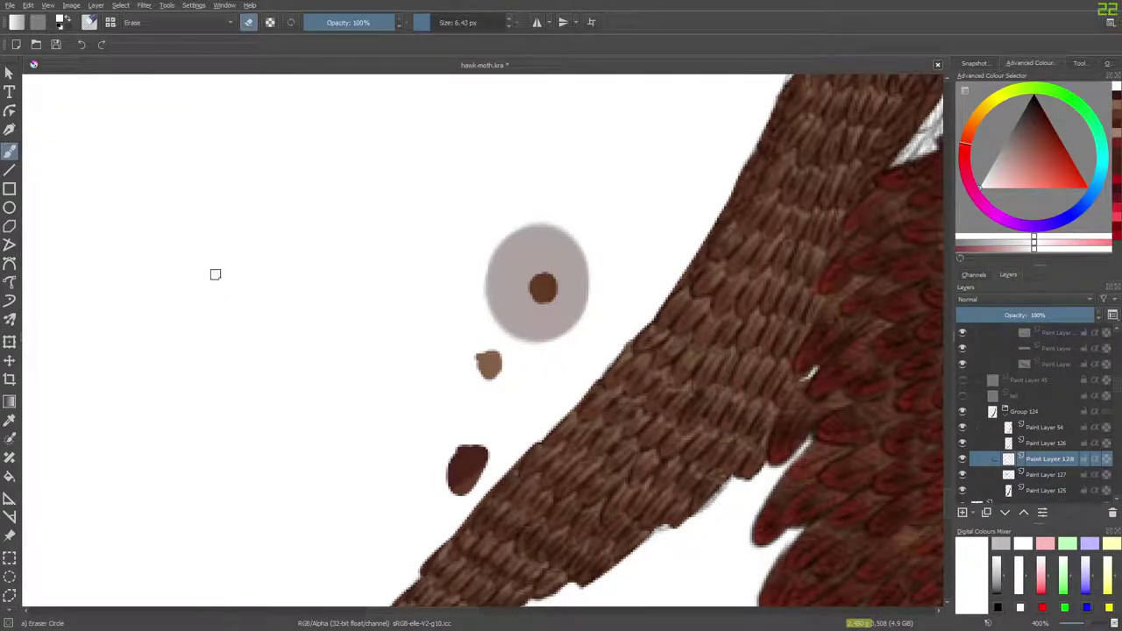
key(slash)
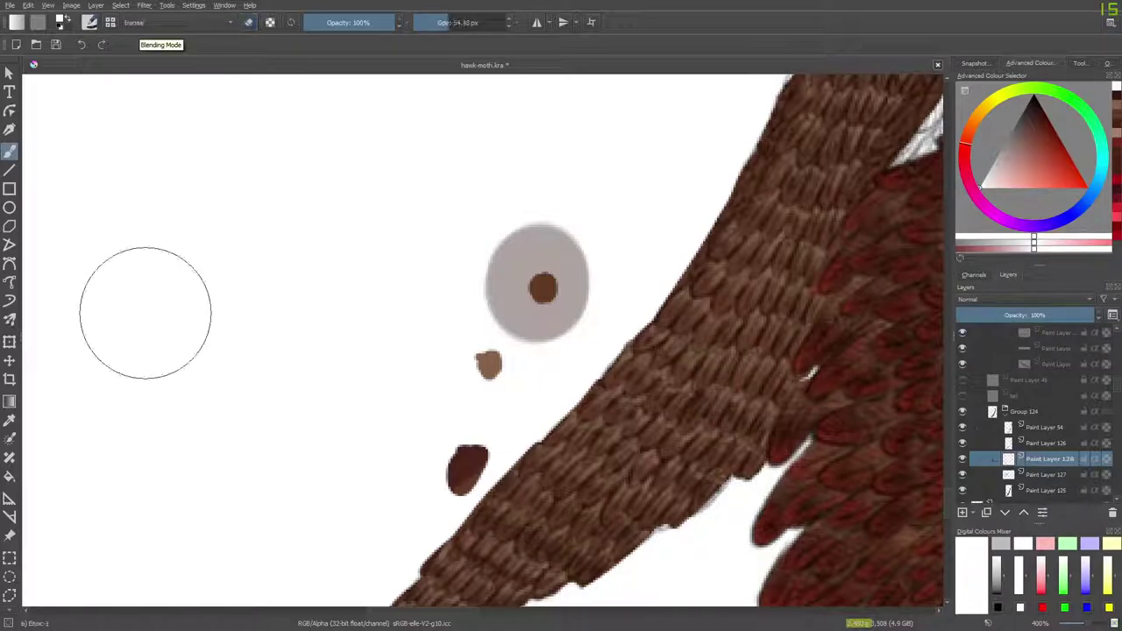
Try the Eraser Soft preset, return to Basic-1 and set the brush size to 19.52 px.
click(88, 22)
click(91, 25)
click(93, 27)
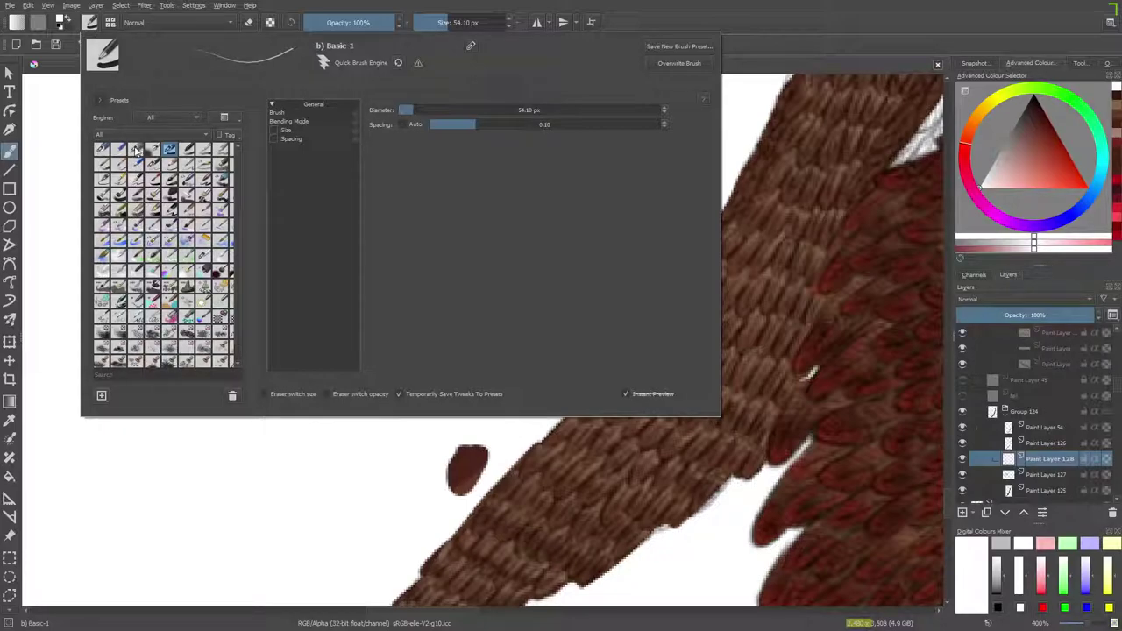
click(133, 150)
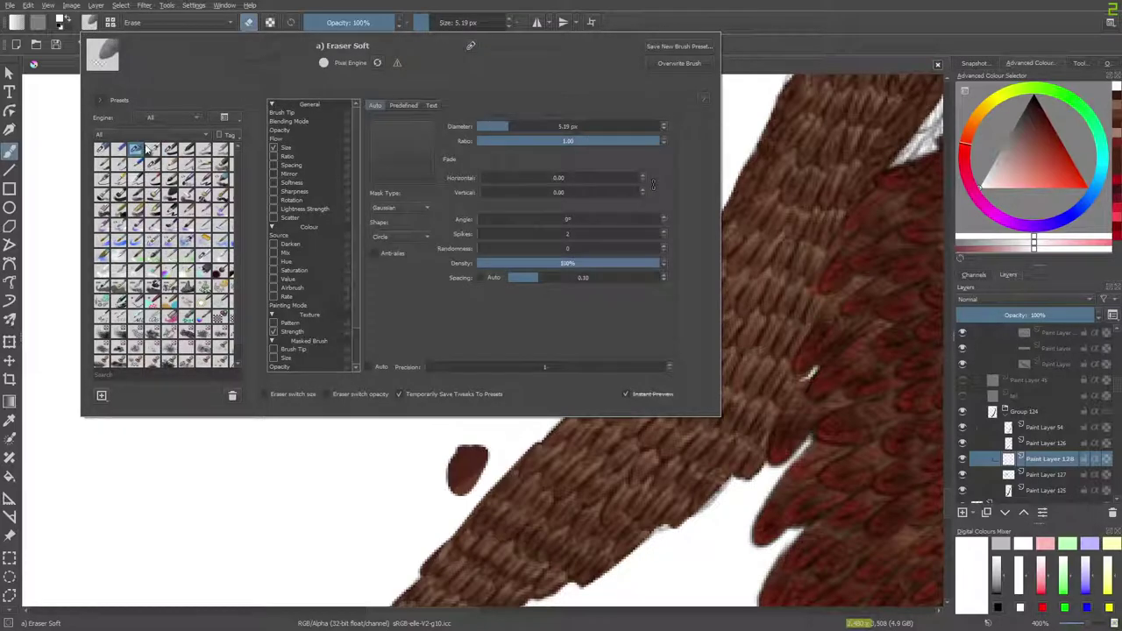
click(165, 150)
right_click(116, 119)
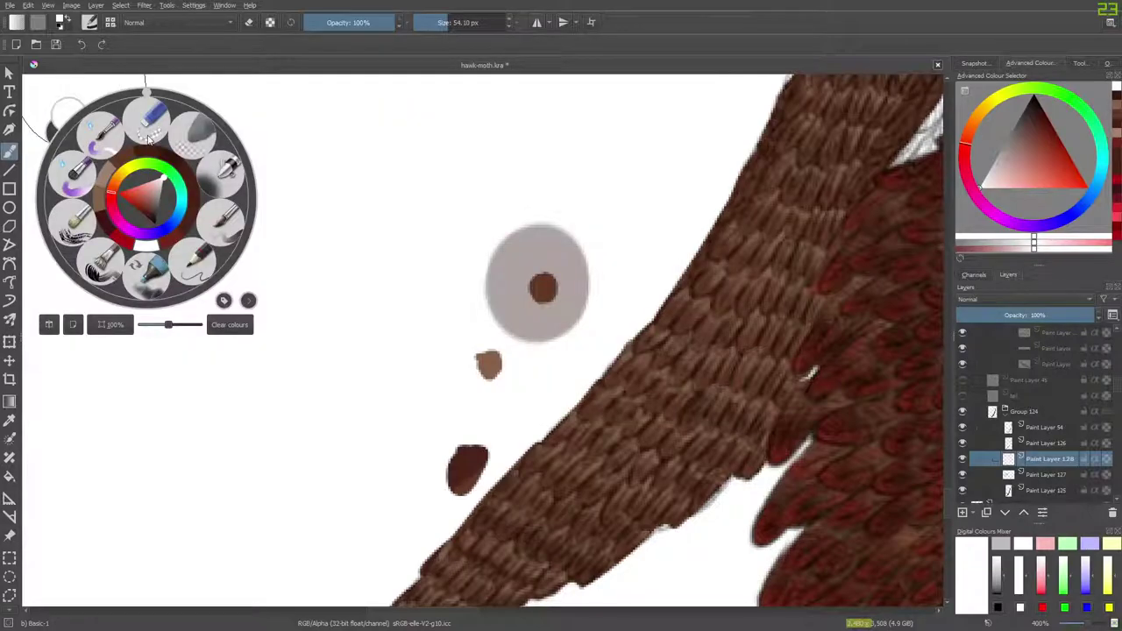
click(437, 24)
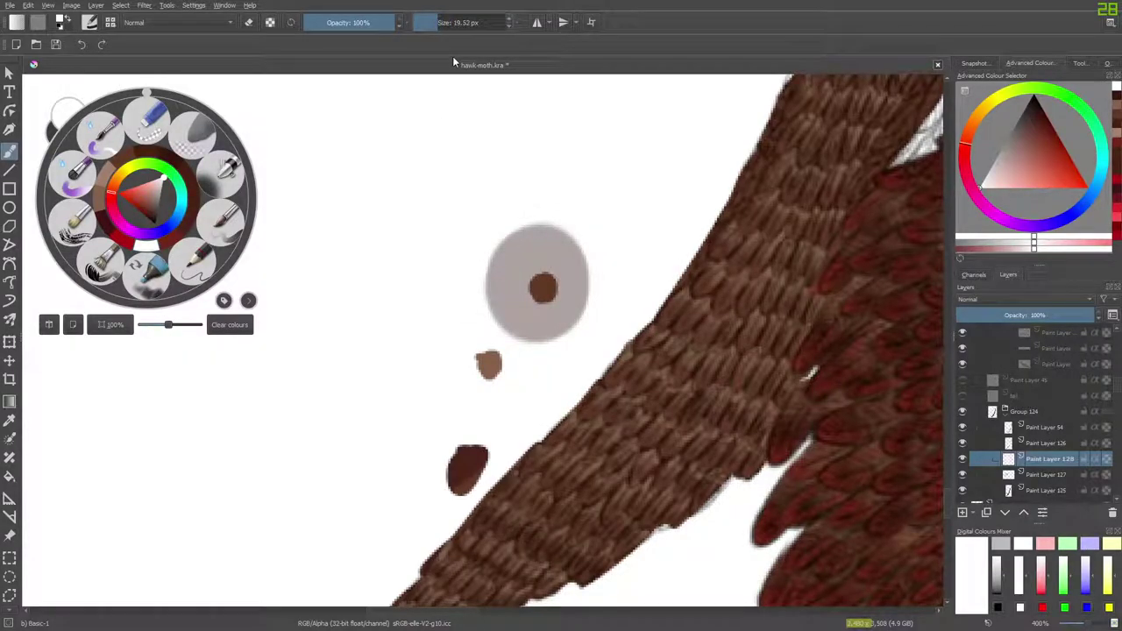
Hide and reshow Paint Layer 128 to check what it contains beside the colour swatches.
click(962, 459)
click(963, 459)
click(962, 459)
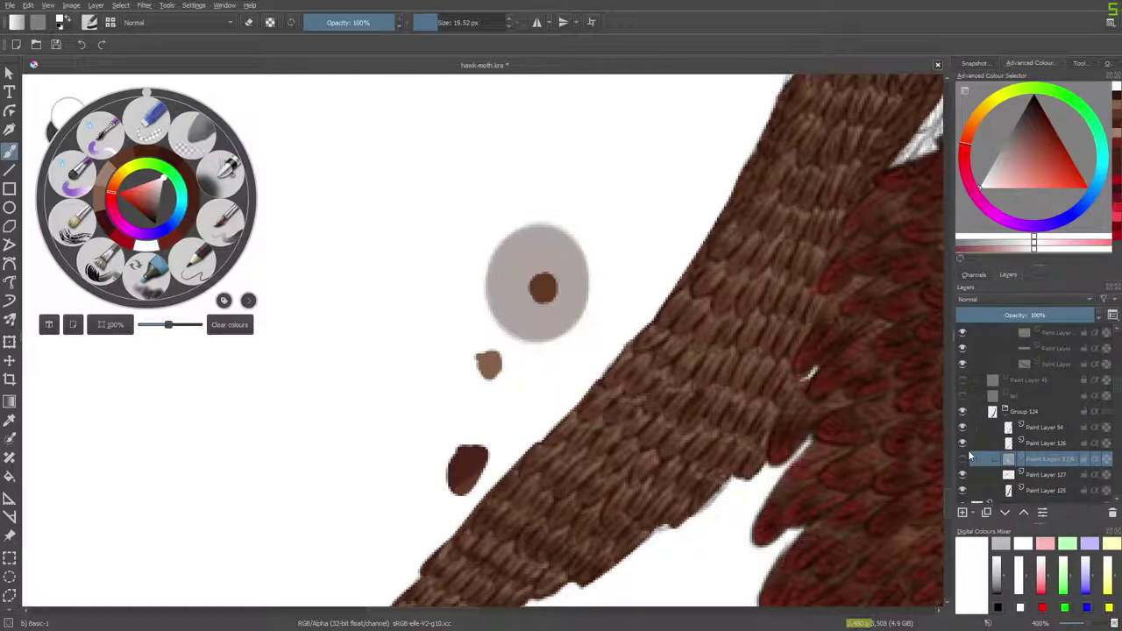
click(453, 234)
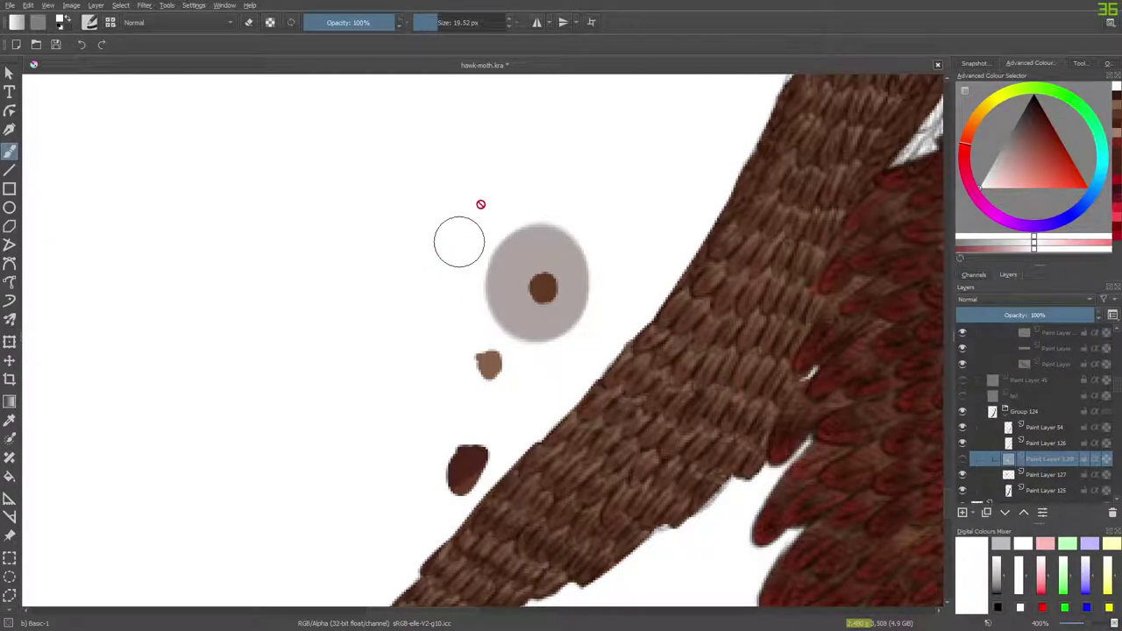
click(962, 459)
Try painting white over the grey swatch at 19.52 px and remove those strokes with the Eraser Circle.
mouse_move(468, 281)
mouse_down()
mouse_move(498, 256)
mouse_move(526, 317)
mouse_move(570, 255)
mouse_move(565, 310)
mouse_up()
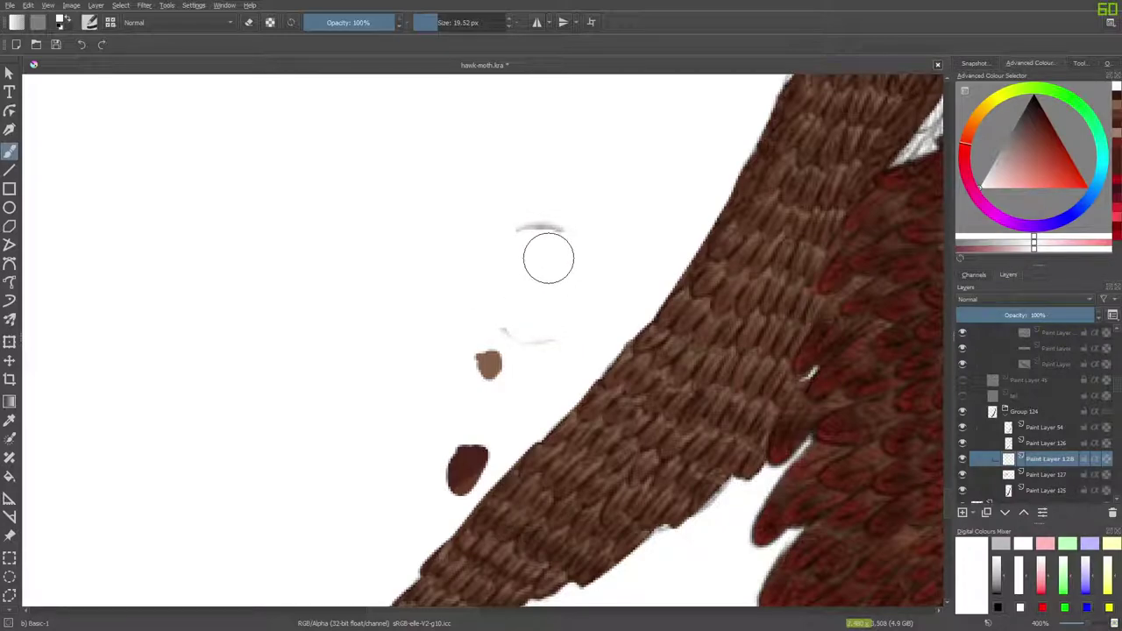
key(/)
drag(502, 242, 493, 312)
mouse_move(533, 230)
mouse_down()
mouse_move(516, 328)
mouse_move(537, 338)
mouse_up()
mouse_move(563, 239)
mouse_down()
mouse_move(563, 269)
mouse_move(566, 220)
mouse_move(478, 220)
mouse_up()
click(445, 16)
drag(446, 16, 456, 18)
mouse_move(556, 258)
mouse_down()
mouse_move(516, 328)
mouse_move(500, 253)
mouse_move(456, 484)
mouse_up()
key(slash)
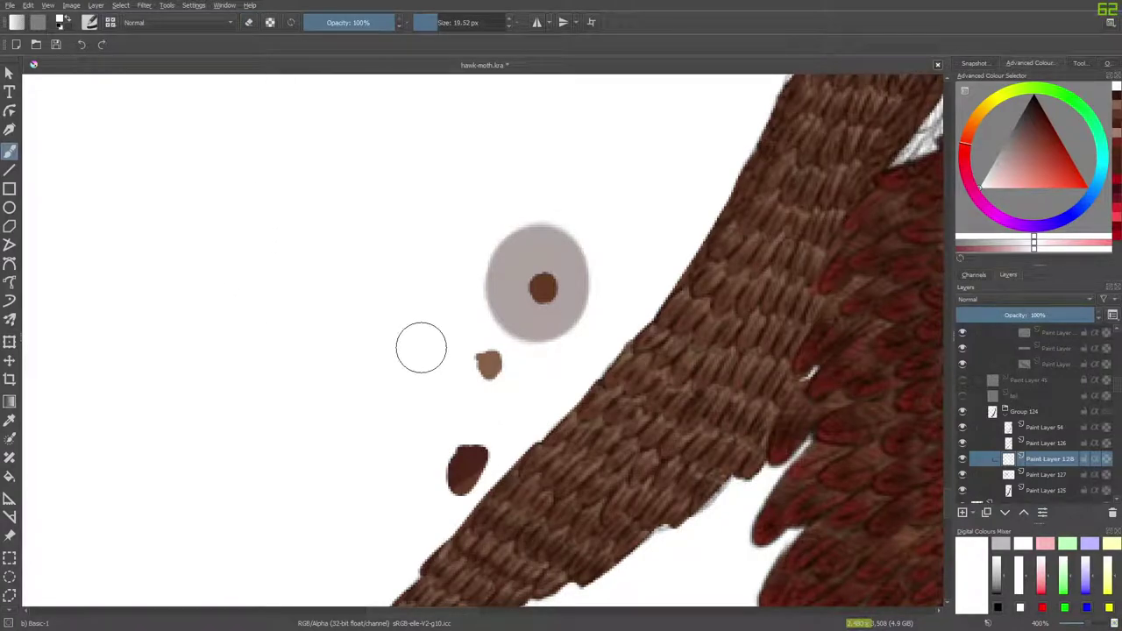
Sample the dark red from the body feathers and paint a round swatch beside the grey one with Basic-1.
click(8, 401)
key(p)
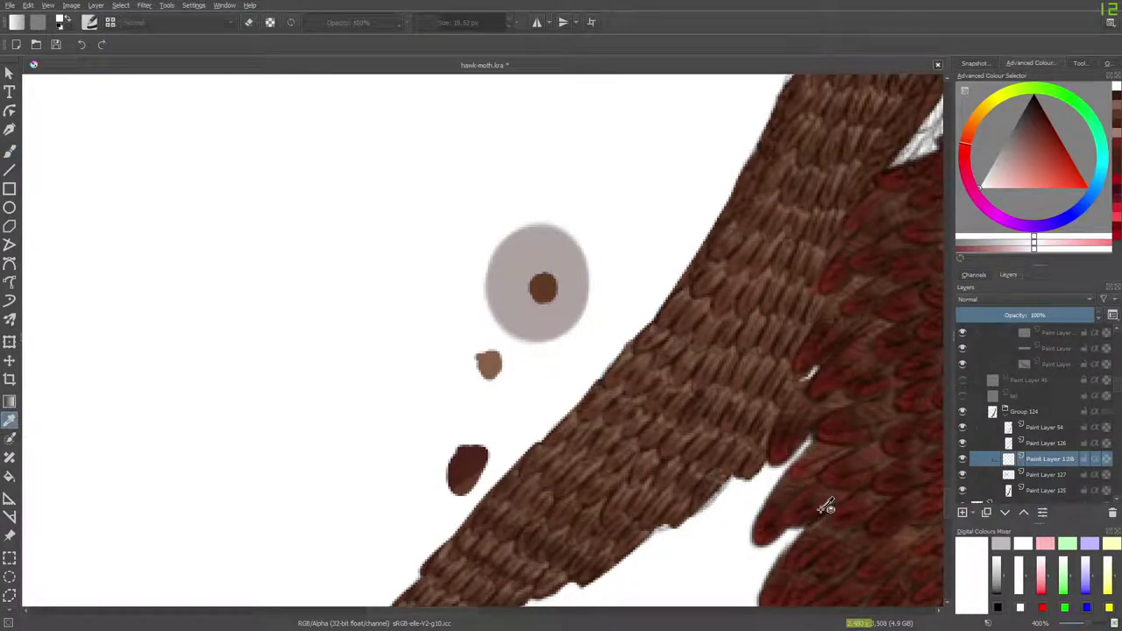
click(833, 475)
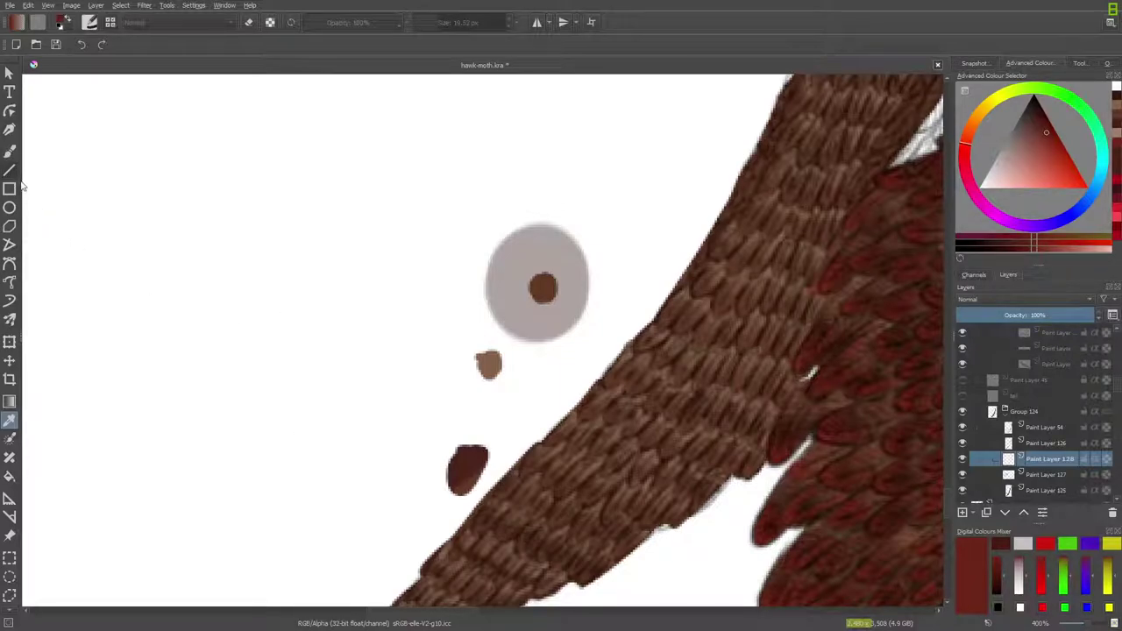
click(10, 150)
click(412, 312)
mouse_move(413, 312)
mouse_down()
mouse_move(410, 298)
mouse_move(415, 305)
mouse_up()
Test Basic-1 at 2.44 px, switch to Pencil-2 at 3.21 px and add dark-red accents to the band's lower feathers.
drag(434, 22, 427, 22)
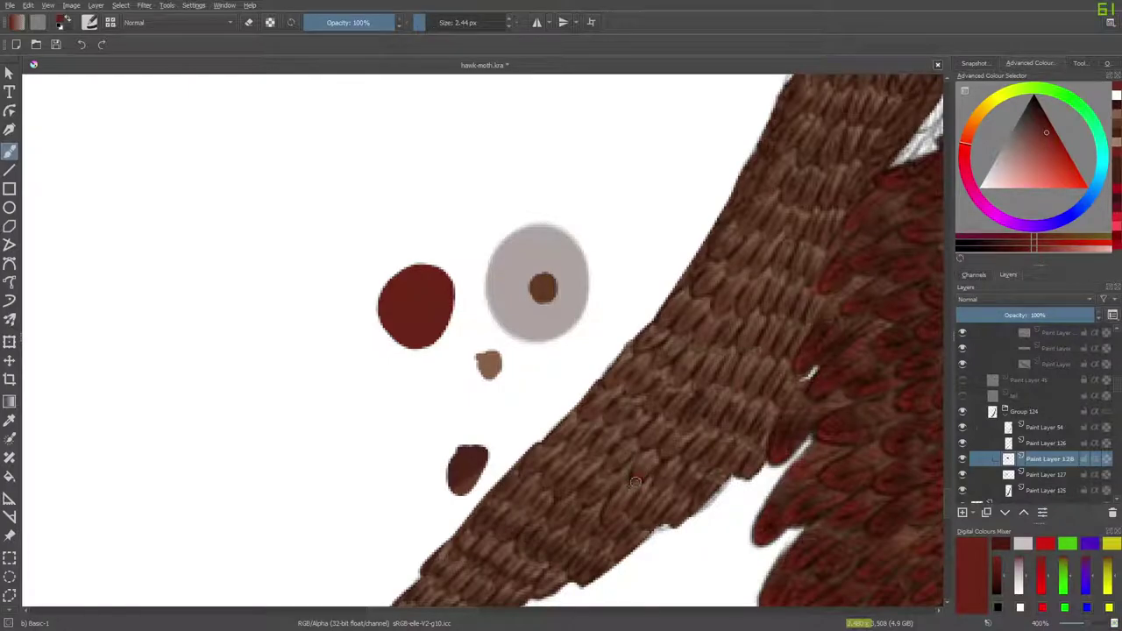
drag(633, 484, 642, 477)
right_click(619, 361)
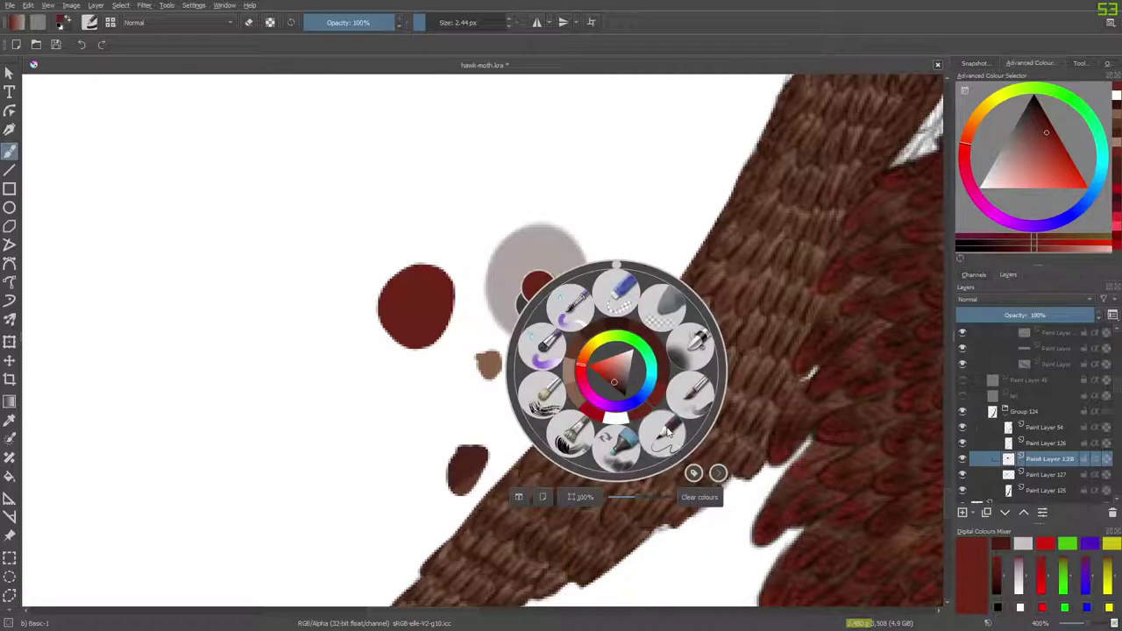
click(548, 440)
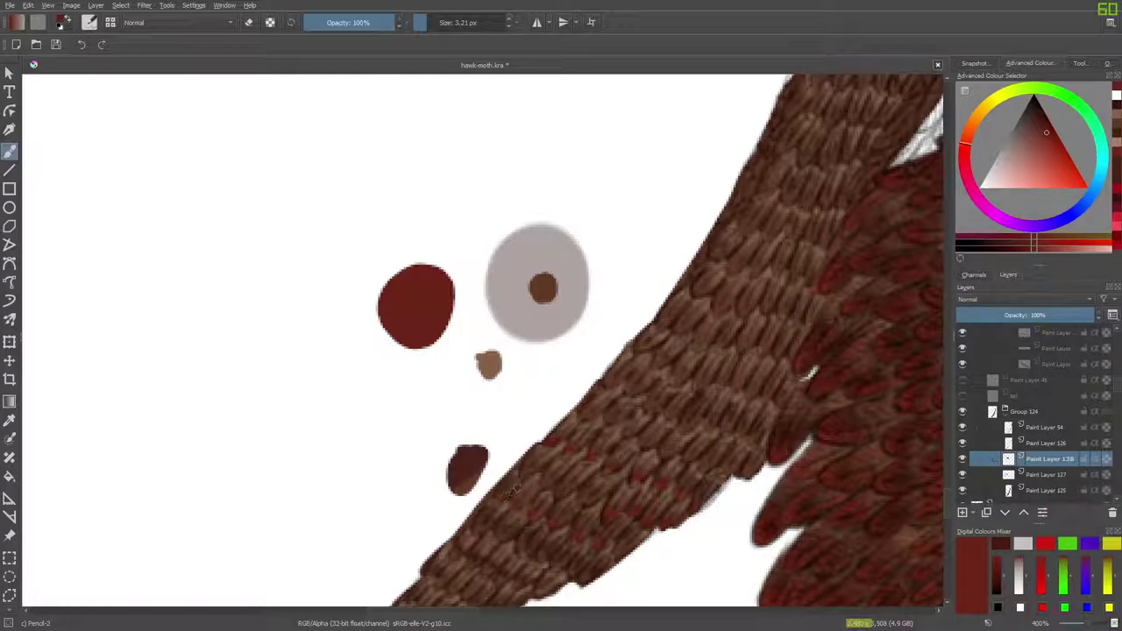
mouse_move(469, 611)
mouse_down()
mouse_move(514, 613)
mouse_move(456, 609)
mouse_up()
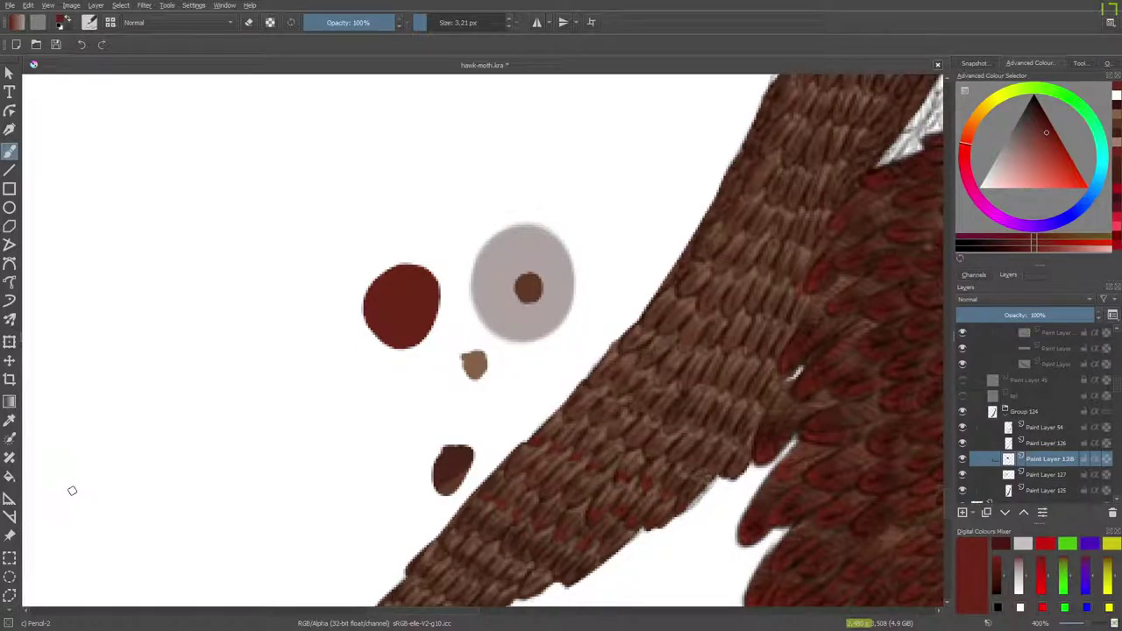
Hide and reshow Paint Layer 54 at 200% zoom to compare the band's shading, and view it at 100%.
scroll(1085, 626, down, 3)
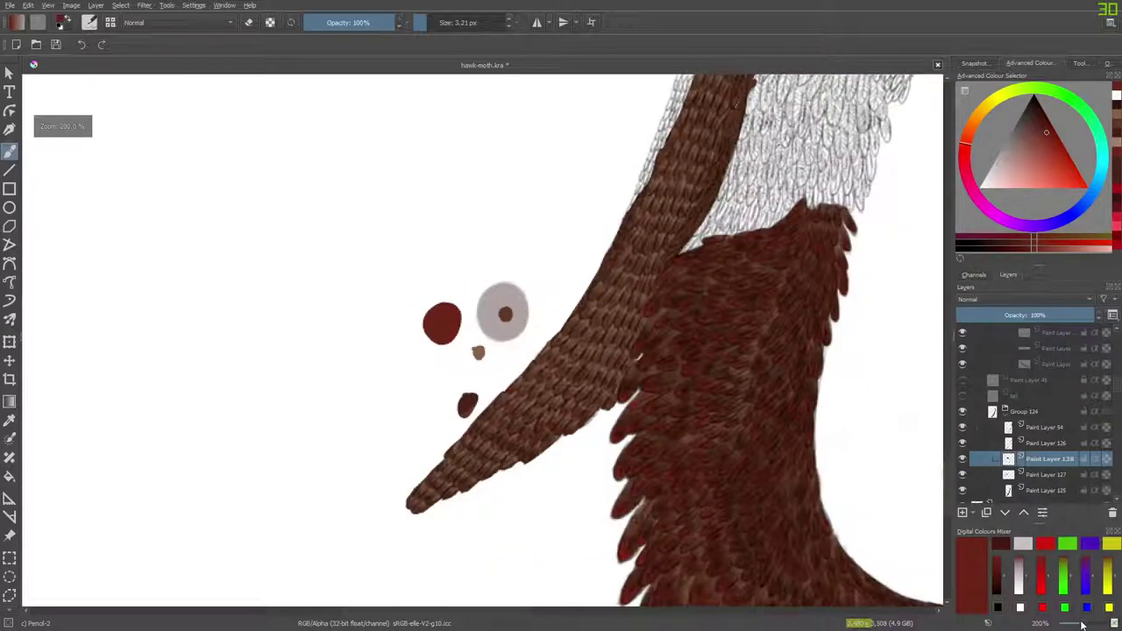
scroll(1084, 626, up, 1)
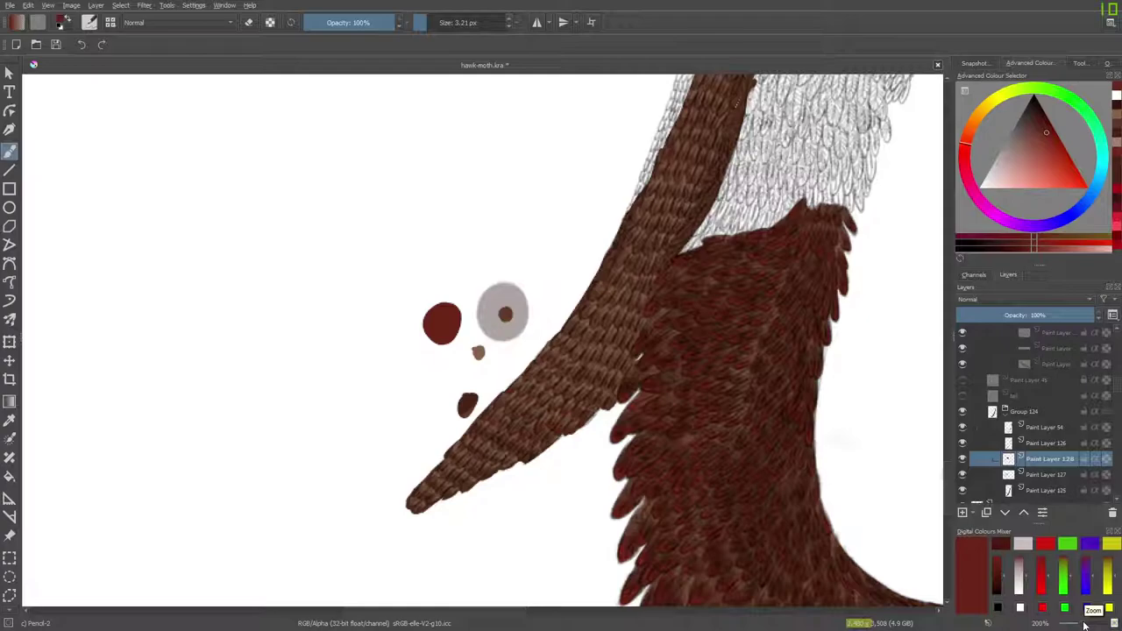
click(962, 427)
click(963, 428)
click(964, 430)
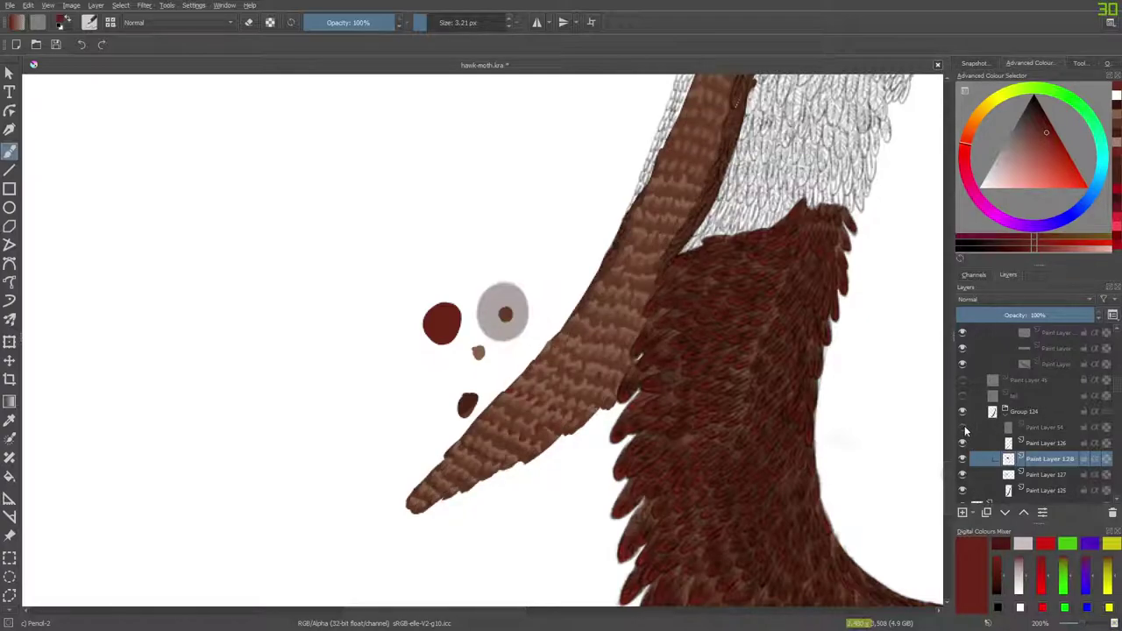
click(963, 428)
click(964, 428)
click(963, 429)
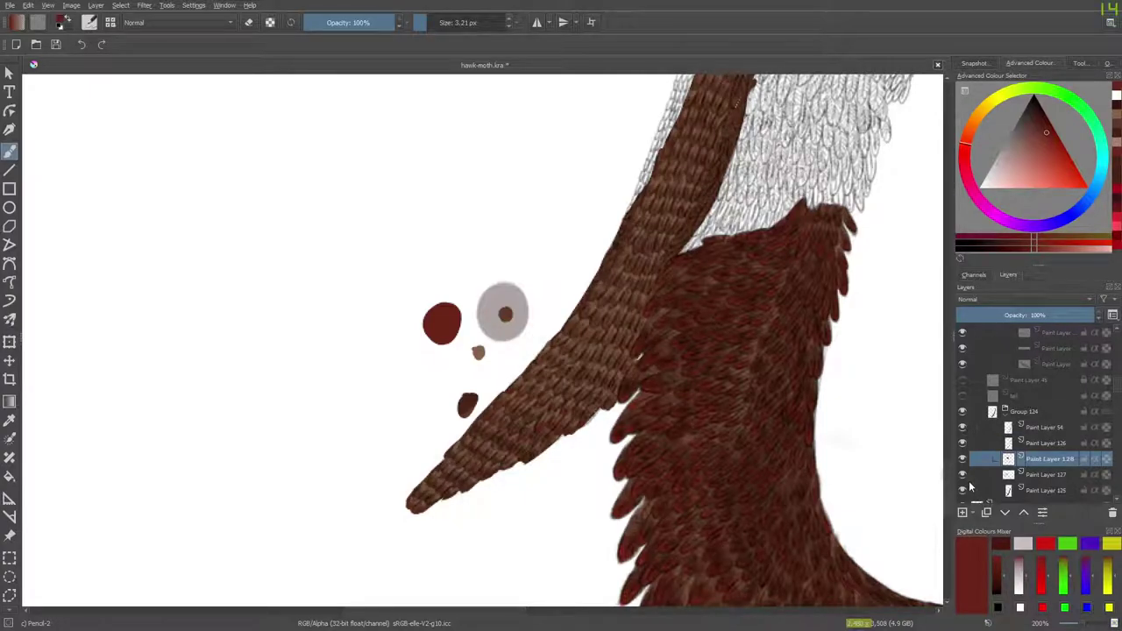
drag(1082, 622, 1077, 625)
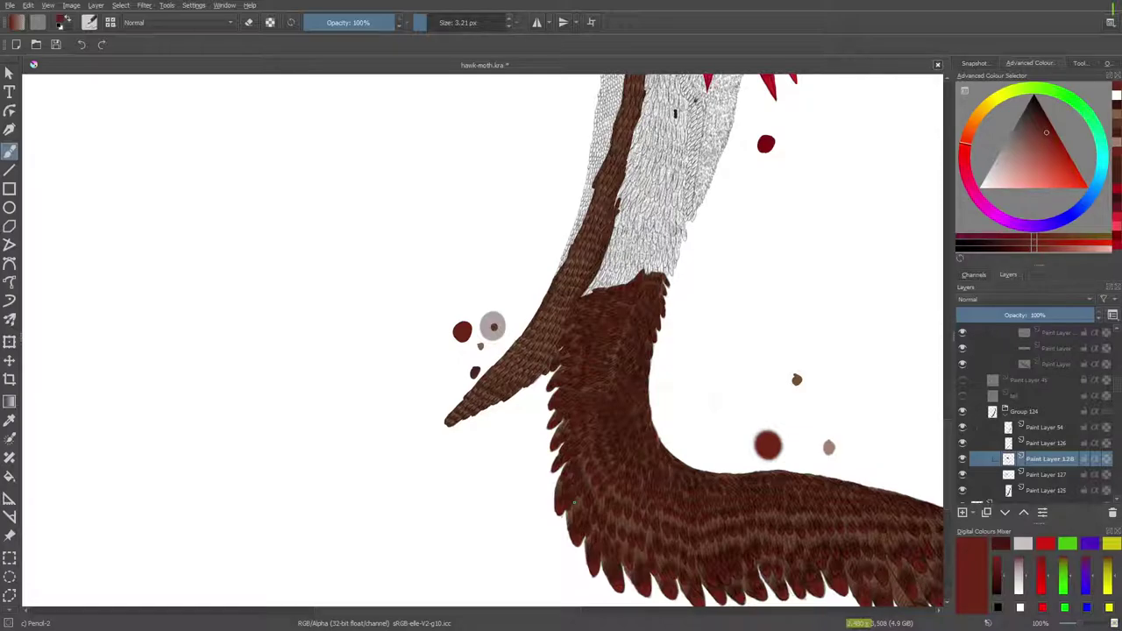
Set the paint colour to black, choose Airbrush Soft and add a new paint layer above Paint Layer 126.
scroll(949, 460, up, 5)
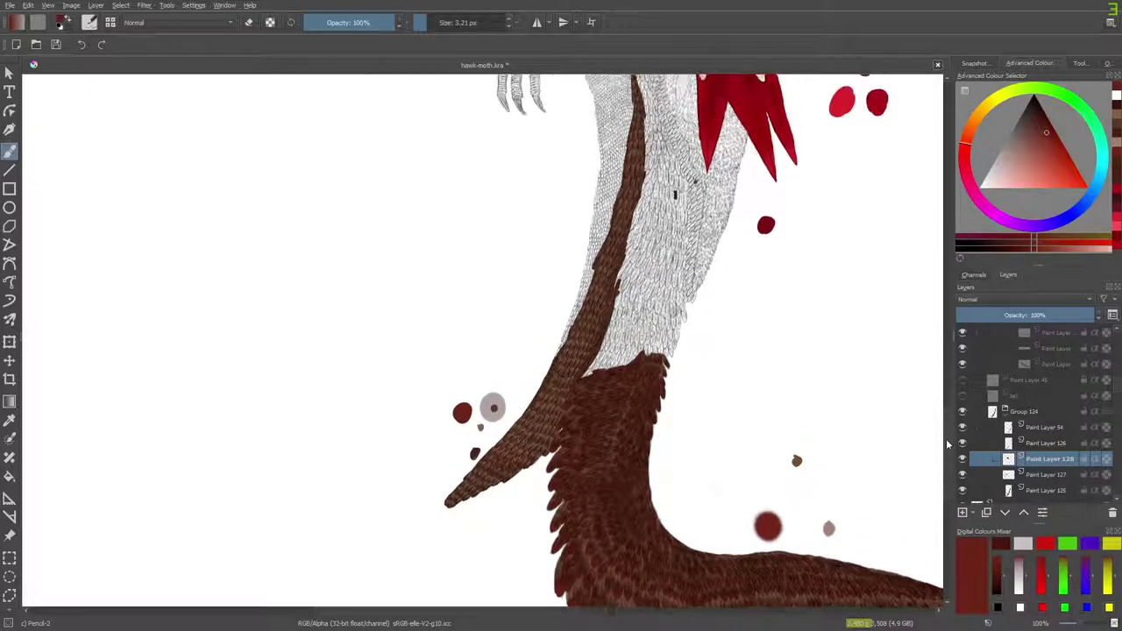
right_click(456, 259)
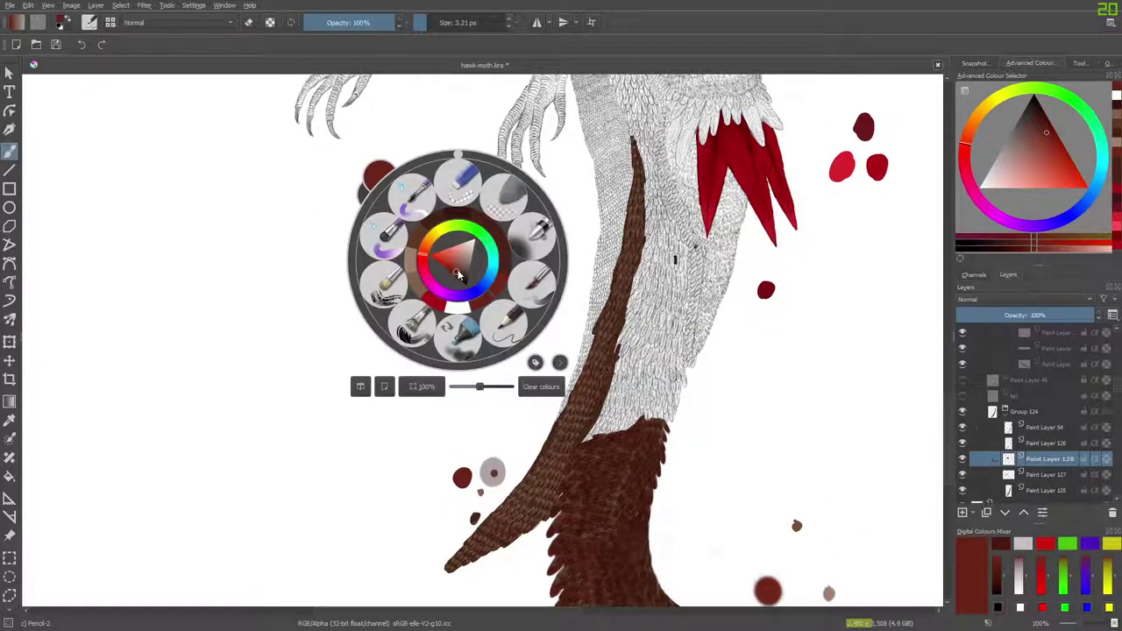
drag(454, 274, 472, 295)
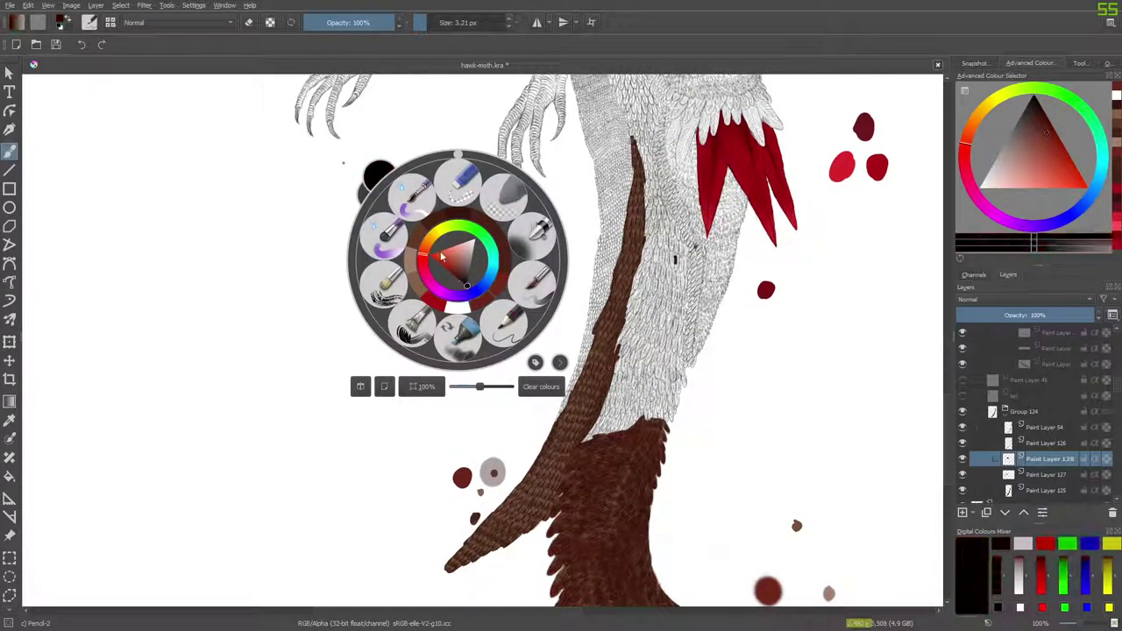
click(357, 158)
right_click(419, 215)
click(514, 257)
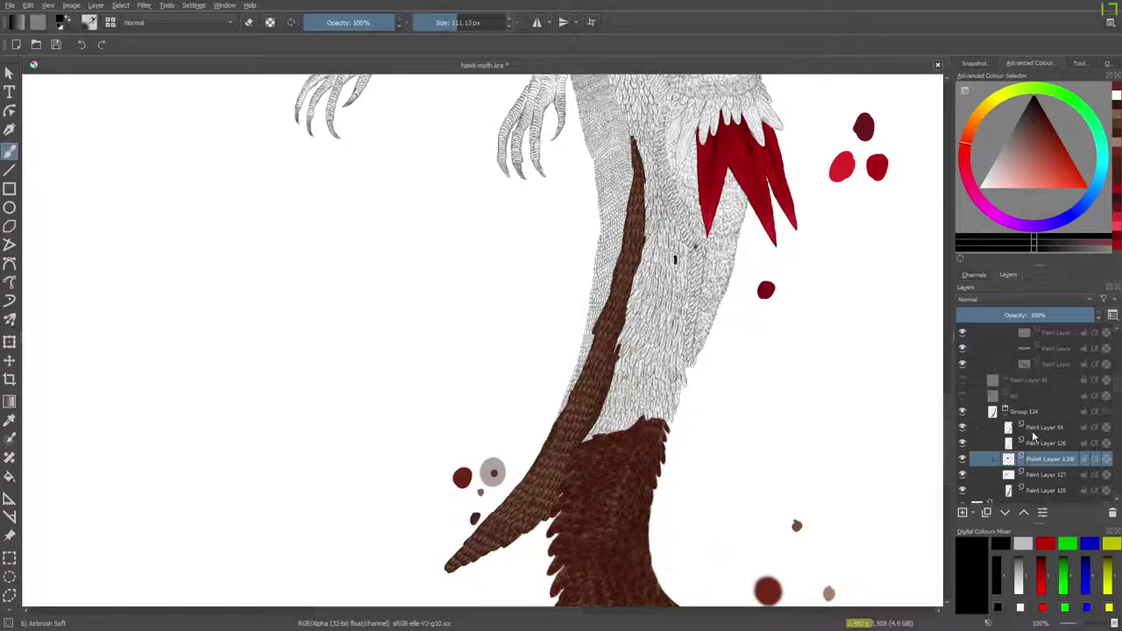
click(1041, 443)
click(962, 511)
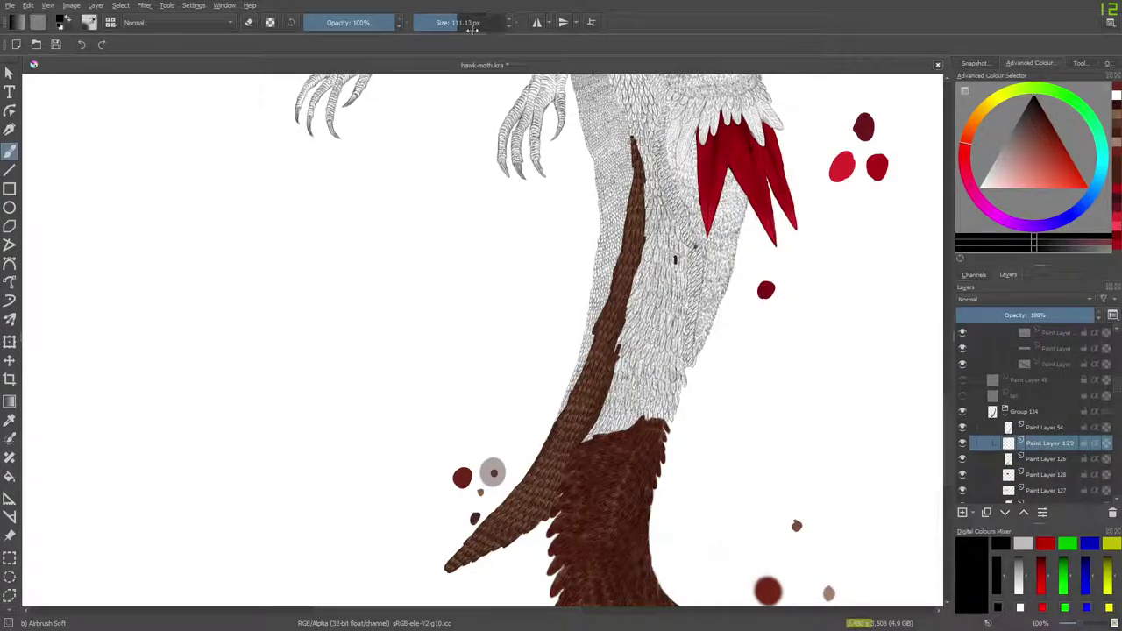
Reduce the airbrush to 69.05 px and shade the brown feather band softly in black along its length.
key(bracketleft)
key(bracketleft)
drag(639, 151, 613, 340)
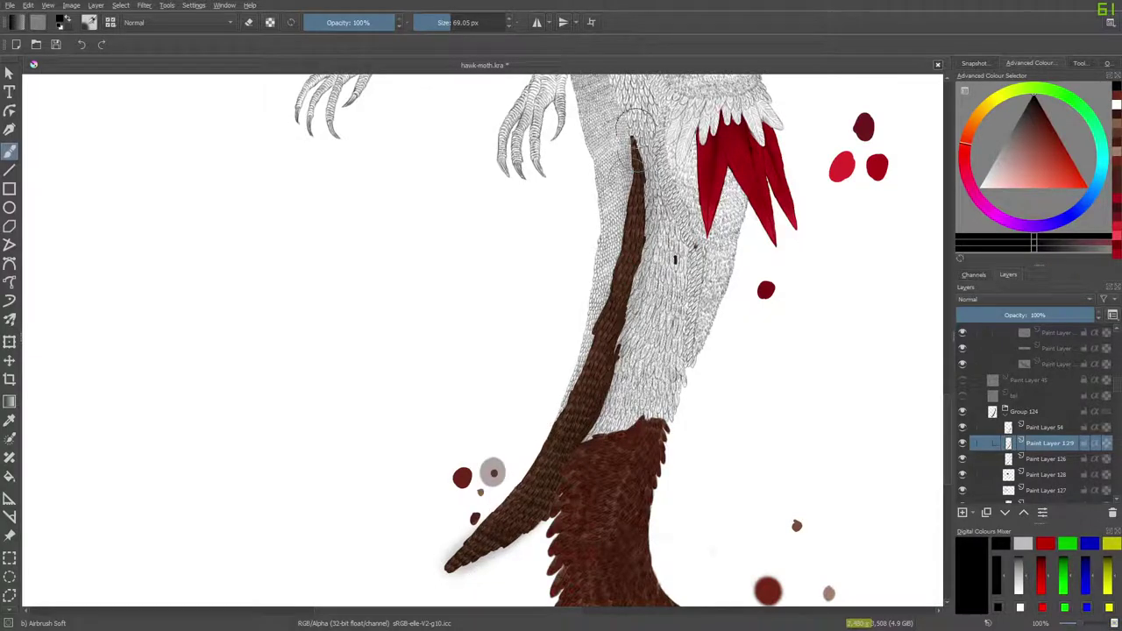
Erase the black overspray around the feather band with the Eraser Circle at 102.47 px and save the document.
key(e)
mouse_move(618, 156)
mouse_down()
mouse_move(595, 280)
mouse_move(545, 408)
mouse_move(553, 391)
mouse_move(493, 482)
mouse_move(512, 460)
mouse_move(416, 562)
mouse_up()
mouse_move(507, 564)
mouse_down()
mouse_move(538, 546)
mouse_move(463, 581)
mouse_move(479, 575)
mouse_up()
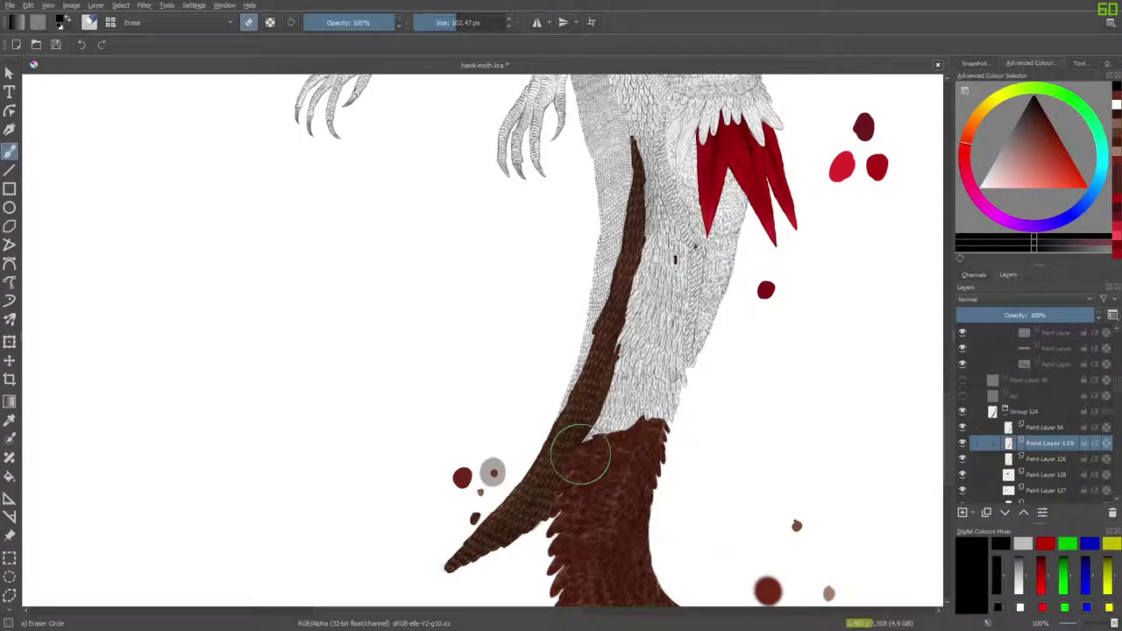
click(54, 47)
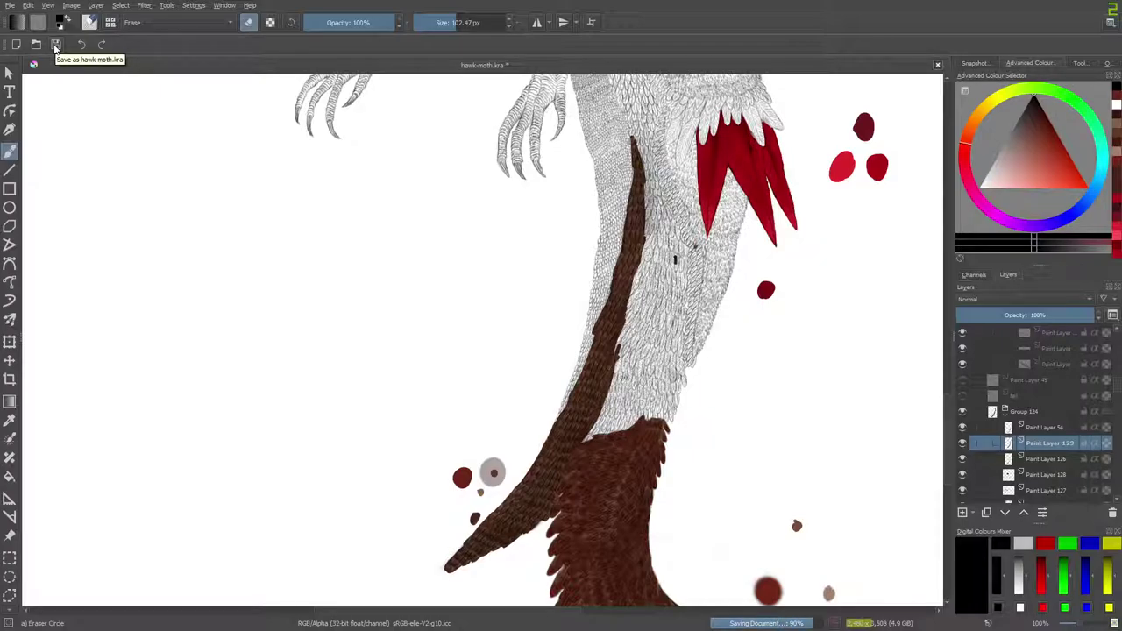
Select Paint Layer 122 in Group 121, hiding and reshowing it to check which red crystals it holds.
drag(1079, 623, 1078, 625)
key(e)
mouse_move(946, 373)
mouse_down()
mouse_move(948, 294)
mouse_move(938, 360)
mouse_move(935, 337)
mouse_move(936, 324)
mouse_move(944, 361)
mouse_up()
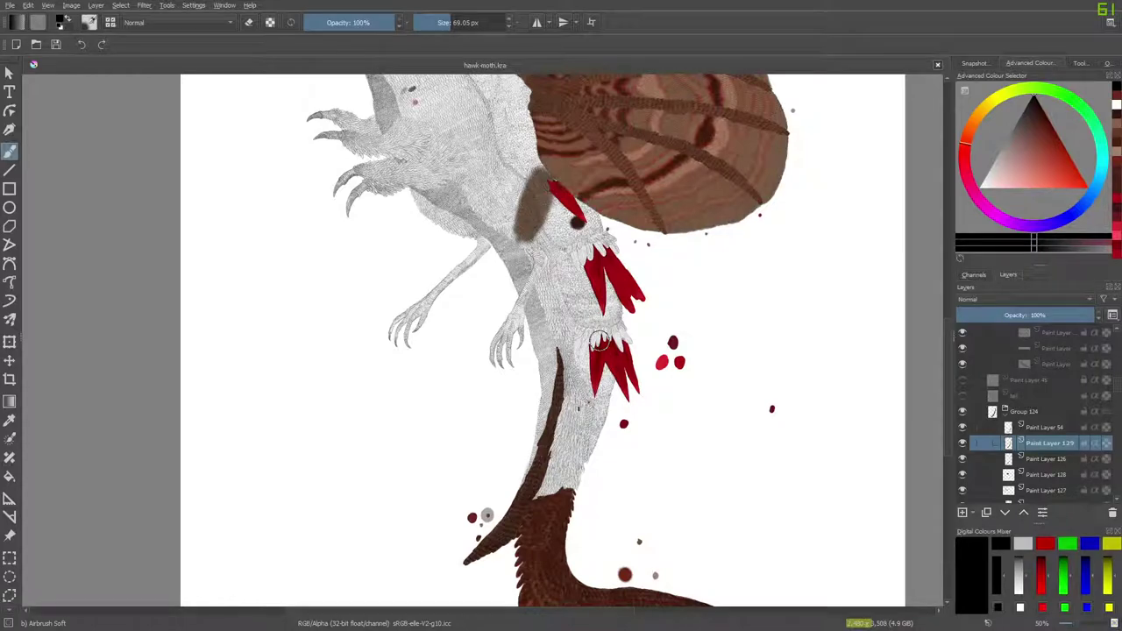
scroll(1119, 375, down, 5)
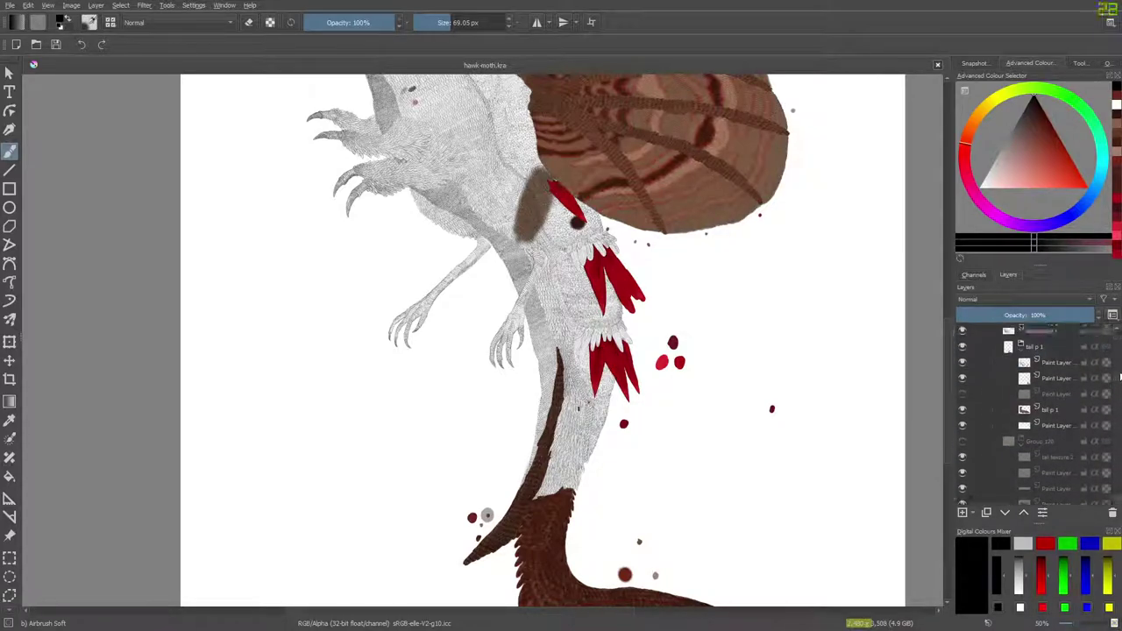
scroll(1119, 375, up, 4)
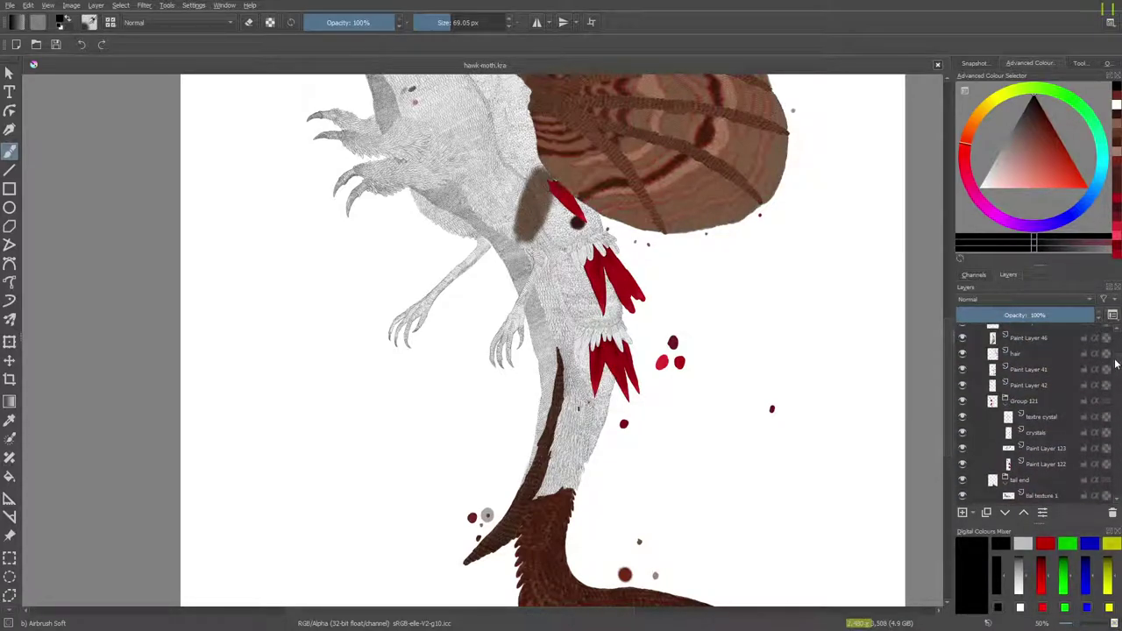
scroll(1116, 364, down, 2)
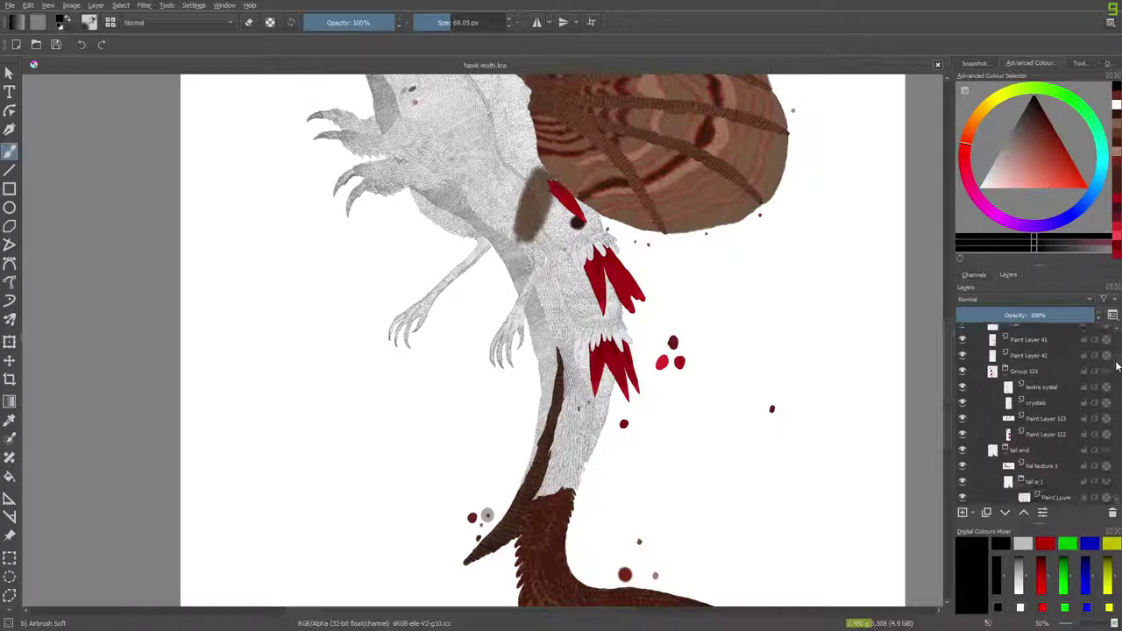
click(1019, 373)
click(1029, 405)
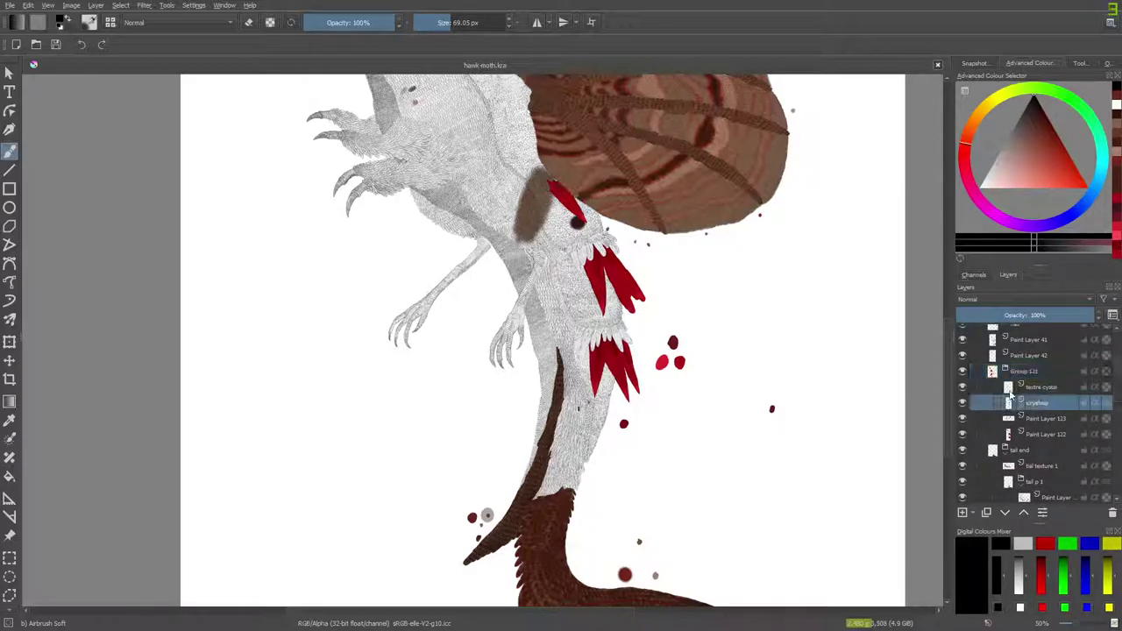
click(1030, 434)
click(963, 433)
click(963, 434)
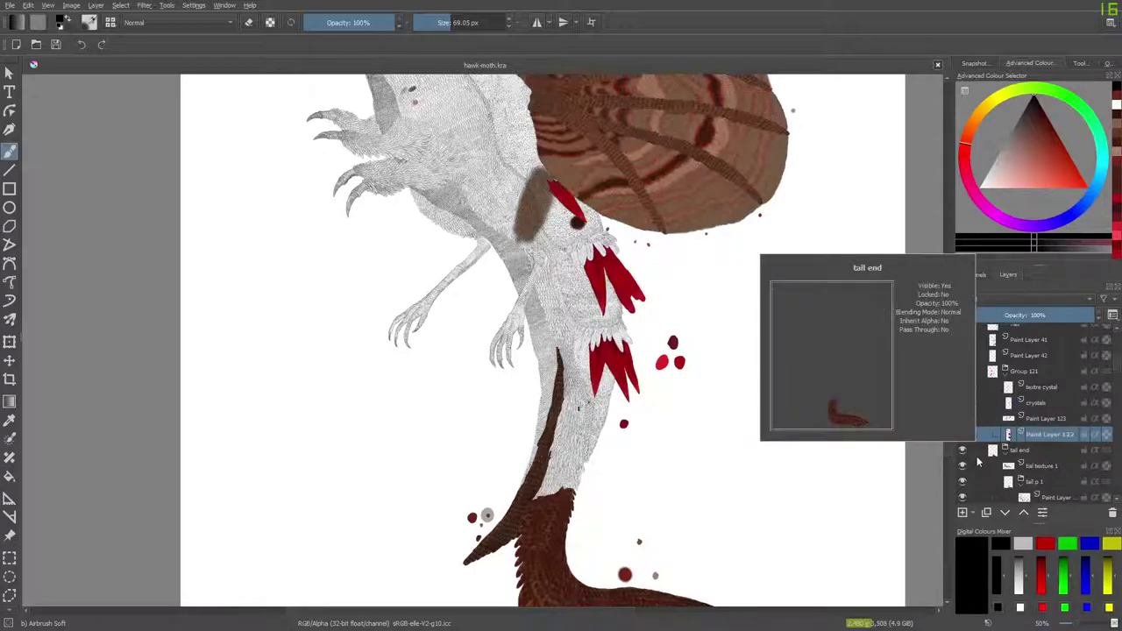
Trim the outer edge of the upper forked red crystal on Paint Layer 122 with the Eraser Circle at 7.12 px.
drag(1065, 623, 1084, 625)
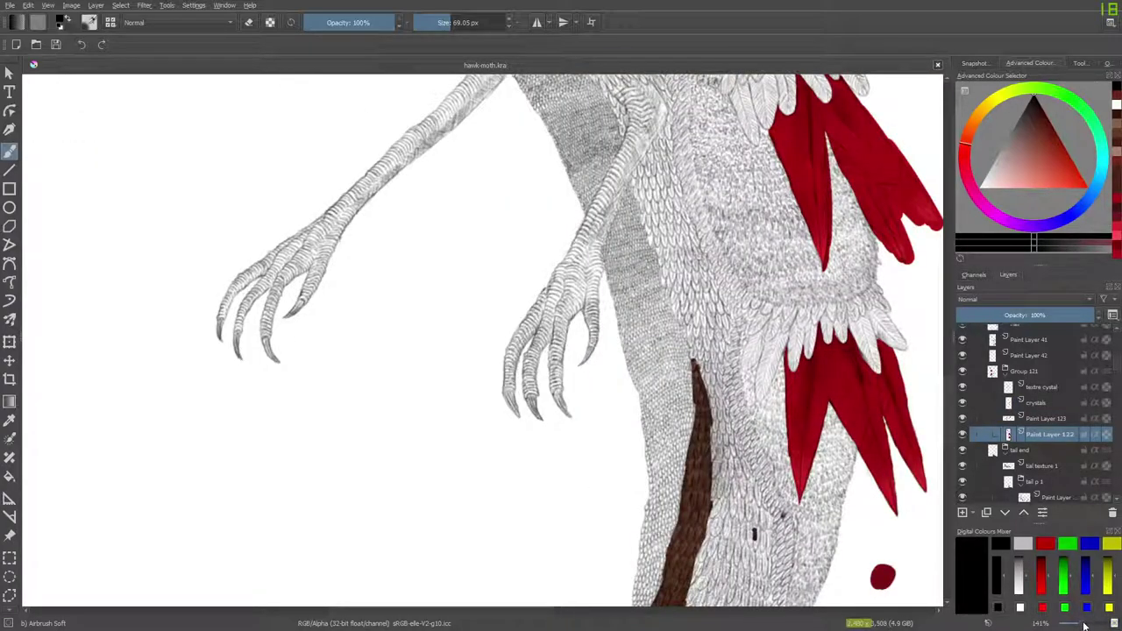
drag(503, 612, 597, 582)
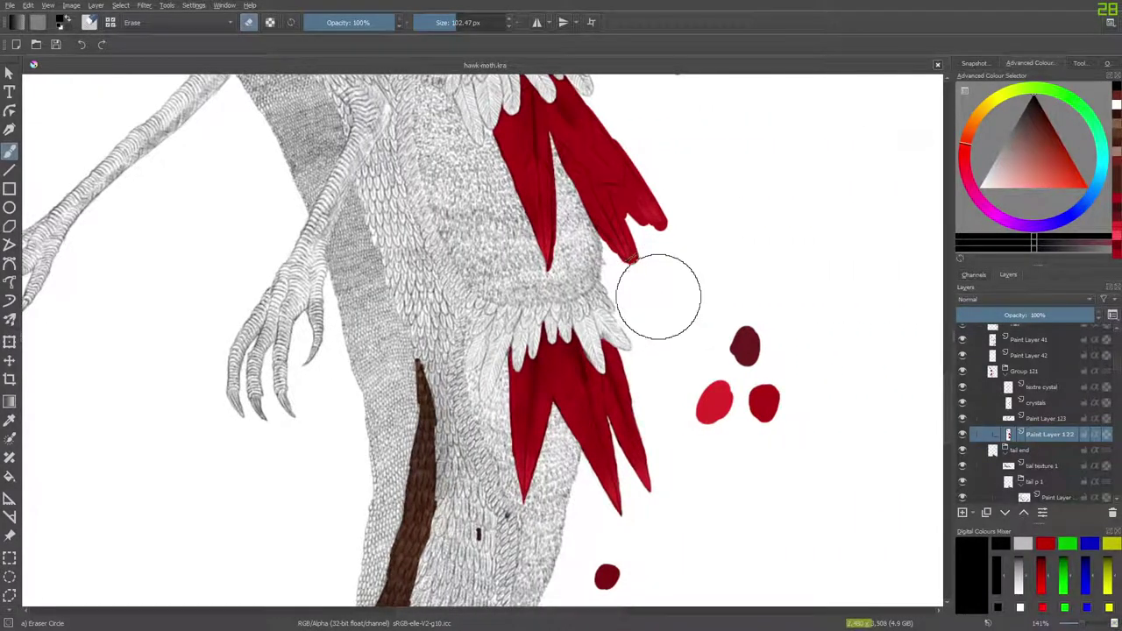
drag(452, 22, 429, 22)
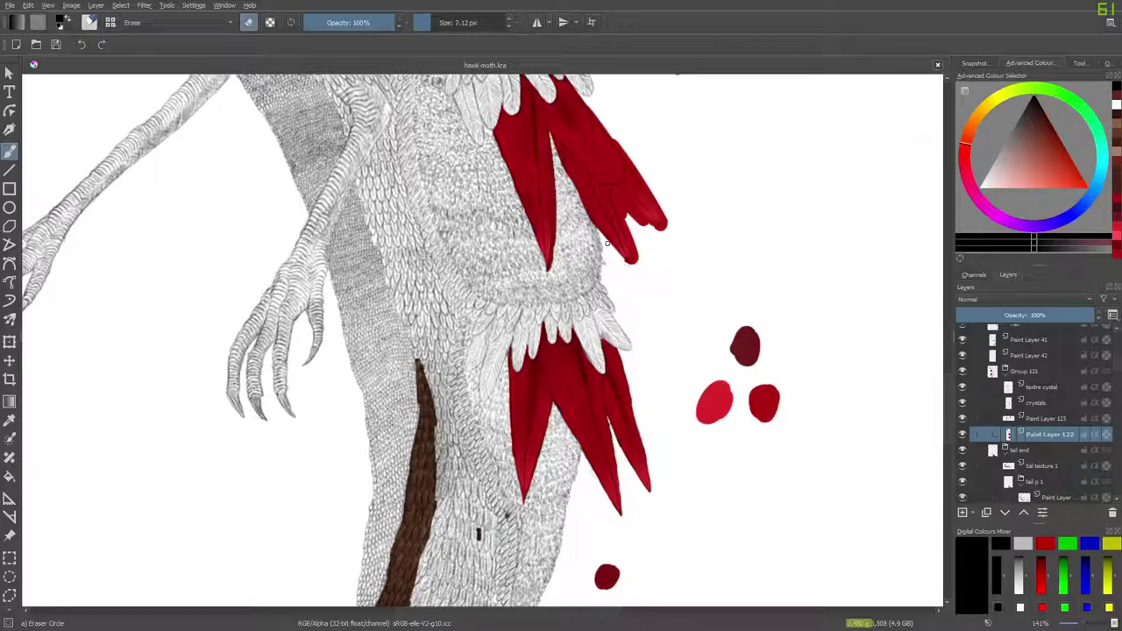
click(631, 273)
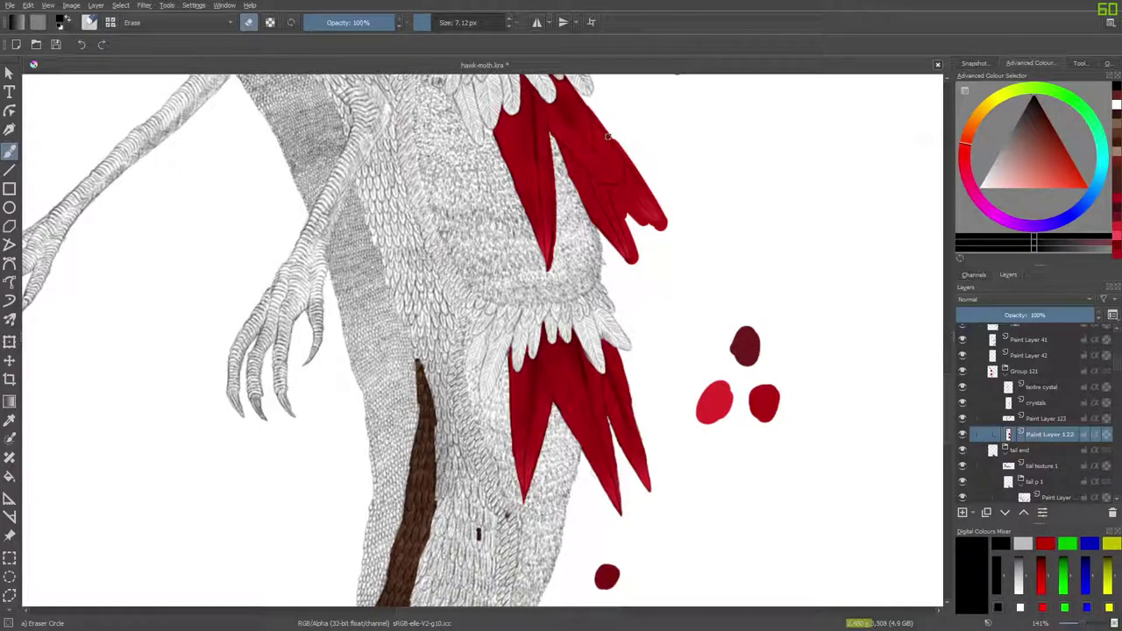
mouse_move(587, 105)
mouse_down()
mouse_move(632, 166)
mouse_move(617, 143)
mouse_up()
drag(633, 164, 670, 231)
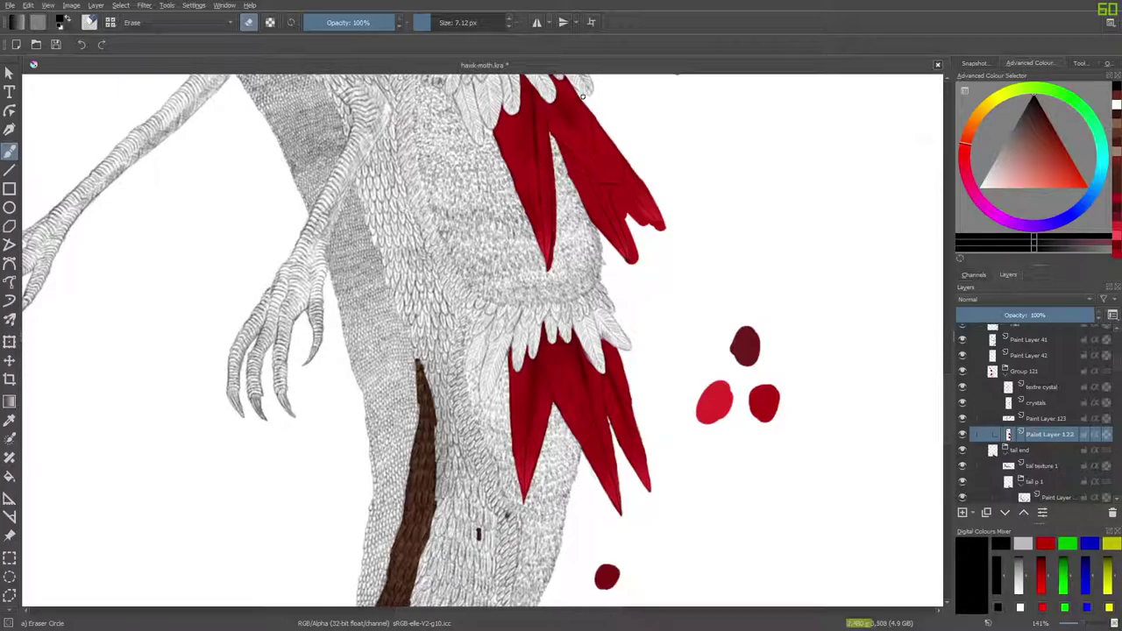
drag(635, 169, 664, 220)
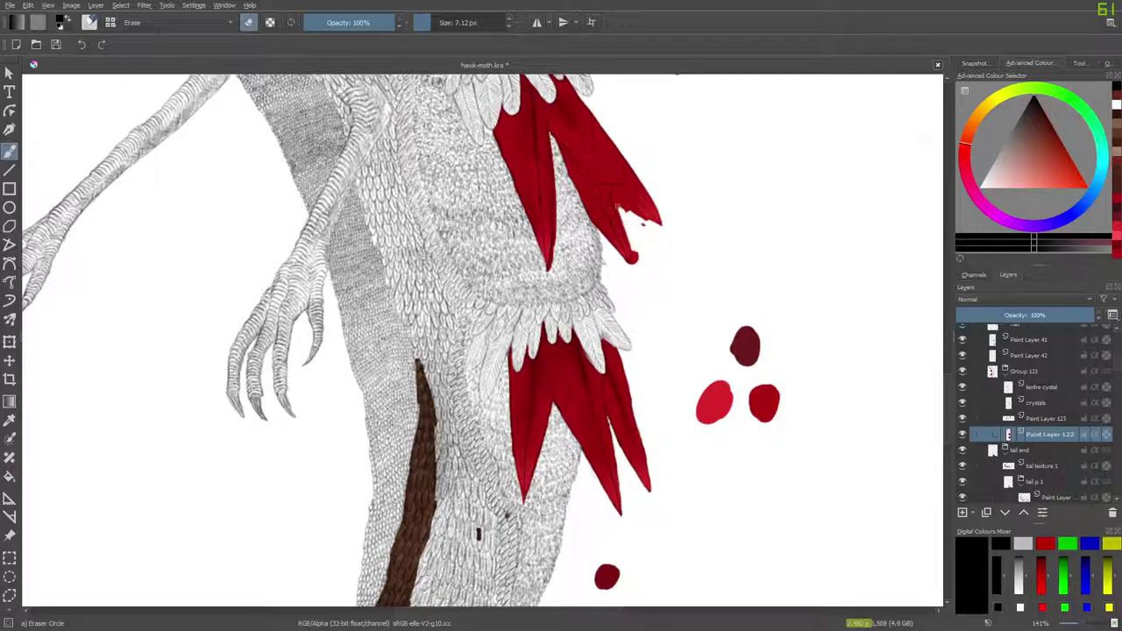
Sharpen the forked crystal's two tips and the neighbouring crystal's point by erasing excess red, and return to Airbrush Soft.
drag(619, 209, 635, 261)
drag(619, 204, 641, 220)
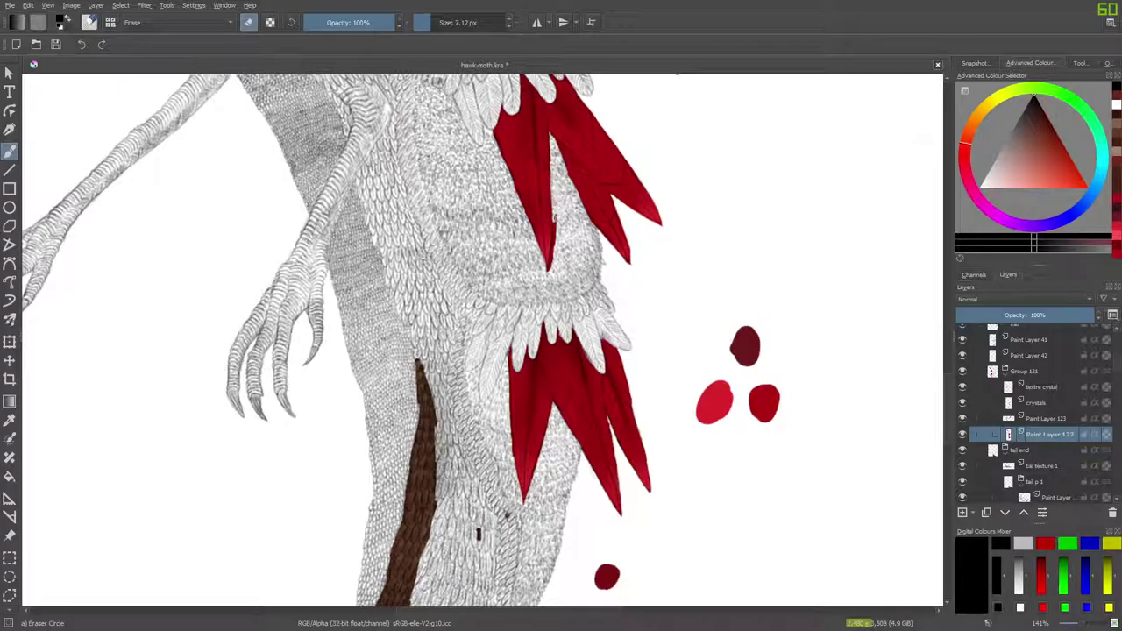
drag(554, 213, 548, 268)
key(slash)
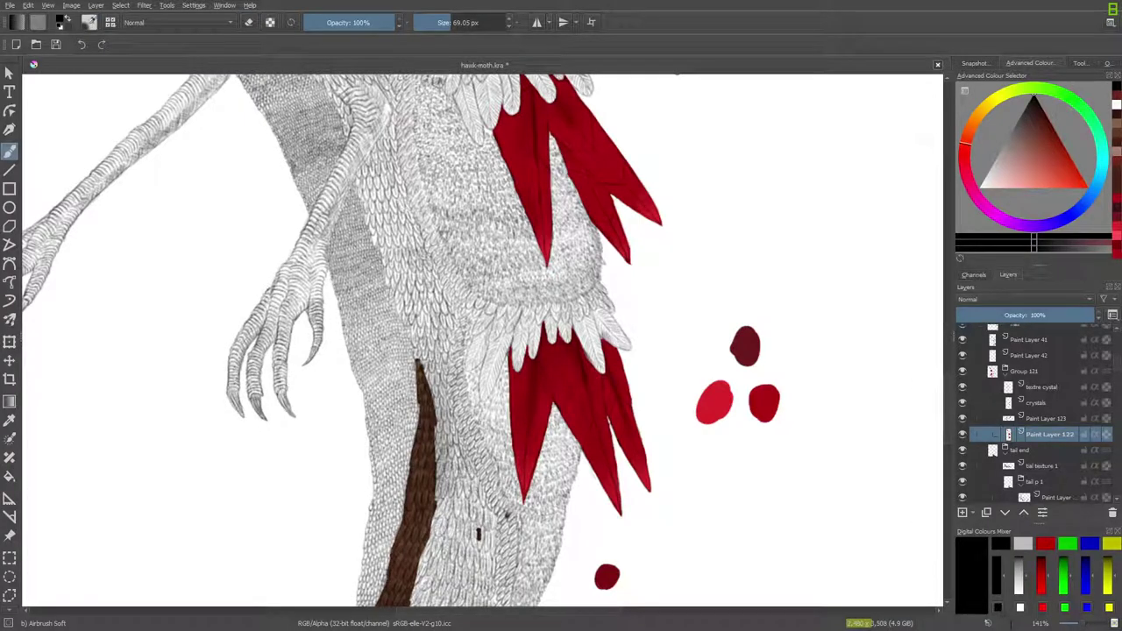
Check the trimmed red crystals against the whole figure from a distance and at 100% zoom.
key(minus)
key(minus)
key(minus)
key(minus)
key(minus)
key(minus)
key(minus)
key(minus)
key(plus)
key(plus)
key(plus)
key(plus)
key(plus)
key(1)
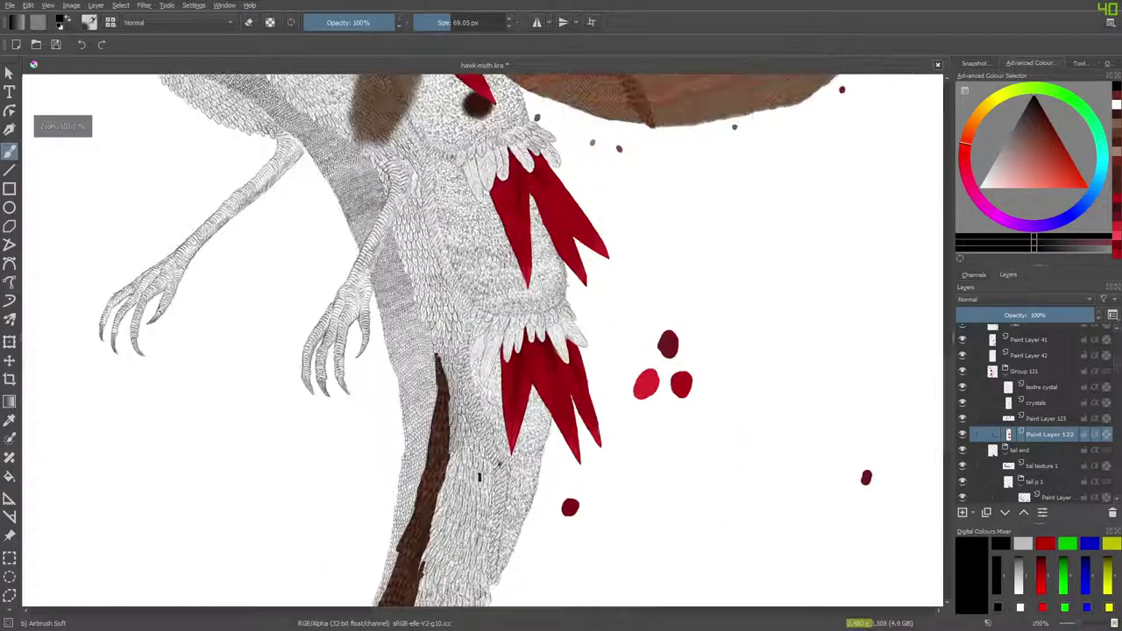
Select the crystals layer and make the hidden Group 120 with the second tail texture visible.
click(1037, 404)
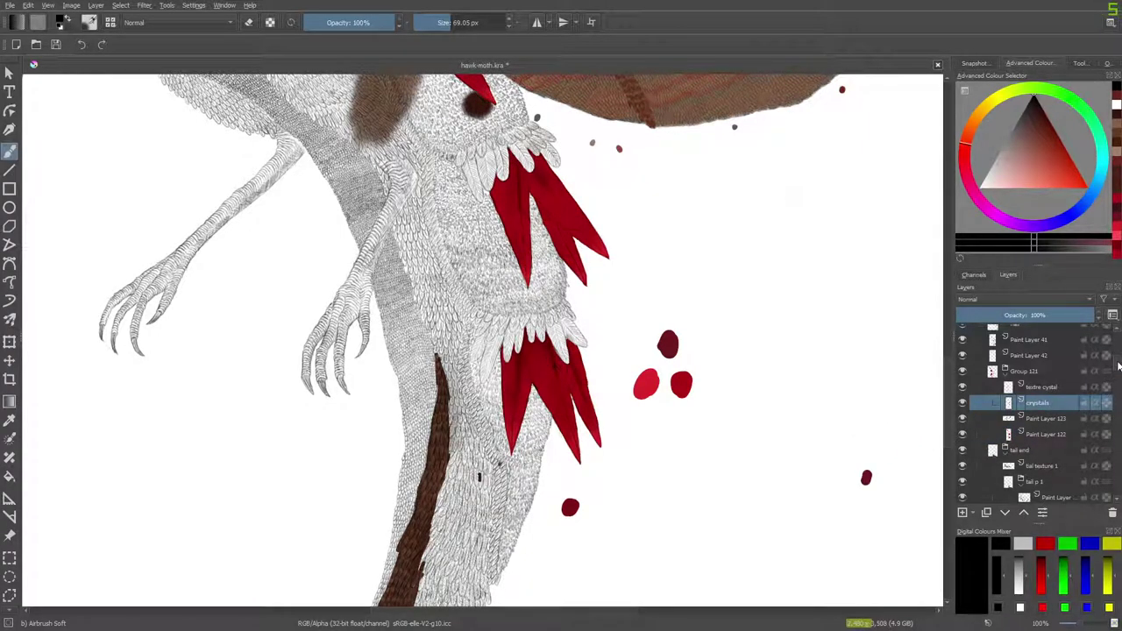
scroll(1108, 375, down, 3)
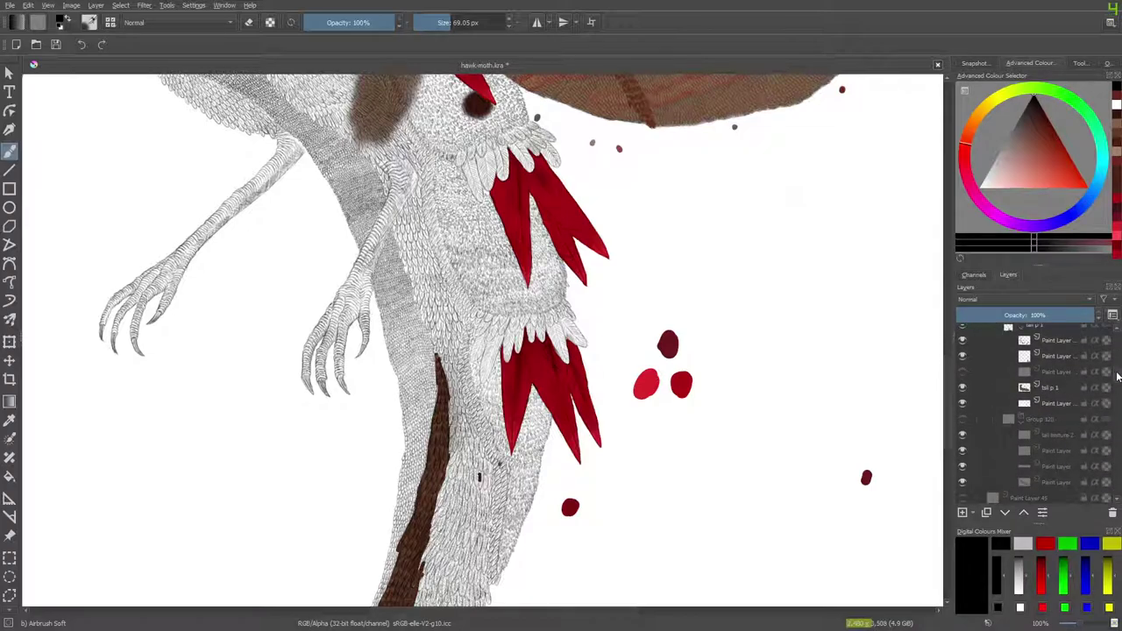
scroll(1115, 378, down, 1)
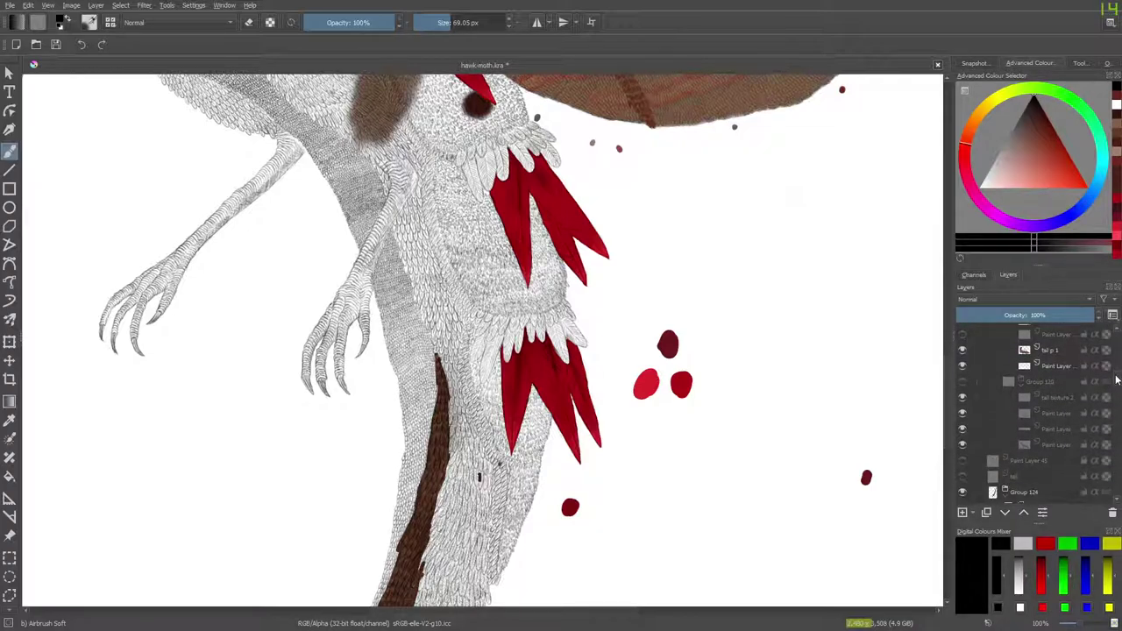
click(961, 382)
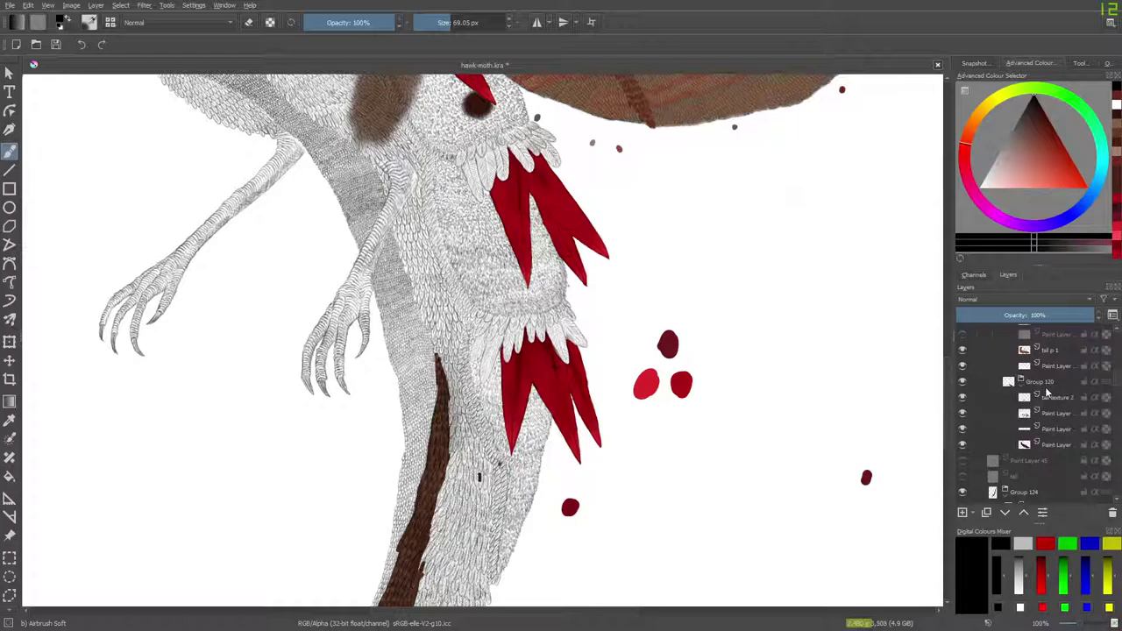
Look through the layers below Group 120 and examine the lower body and tail on the canvas.
scroll(967, 415, down, 3)
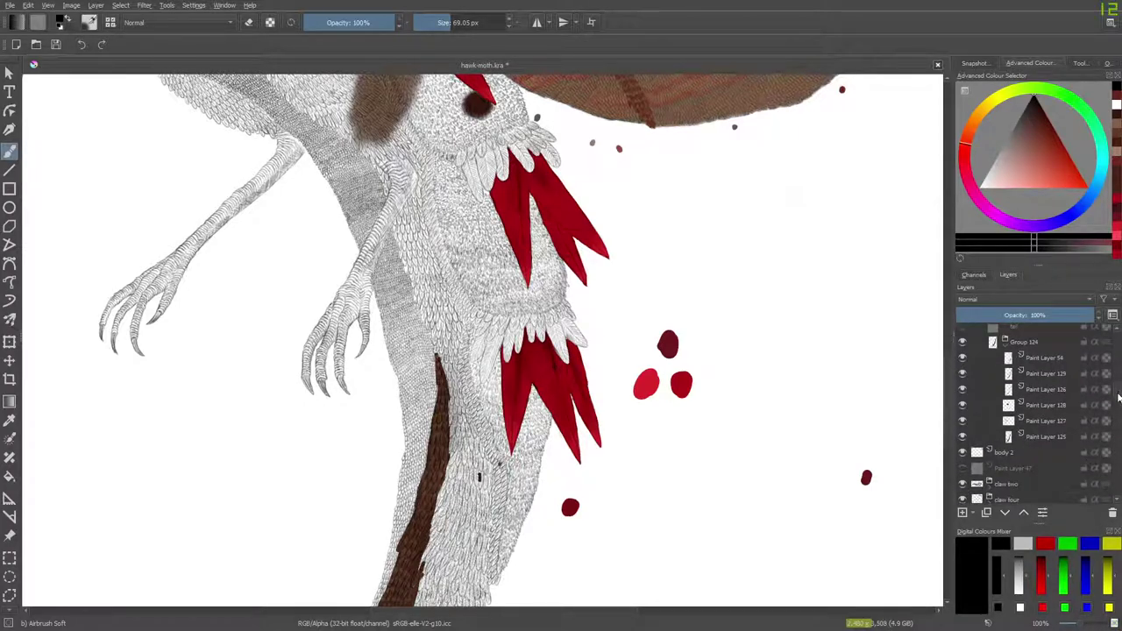
scroll(936, 421, down, 5)
scroll(936, 435, down, 4)
scroll(936, 420, up, 6)
scroll(940, 396, up, 2)
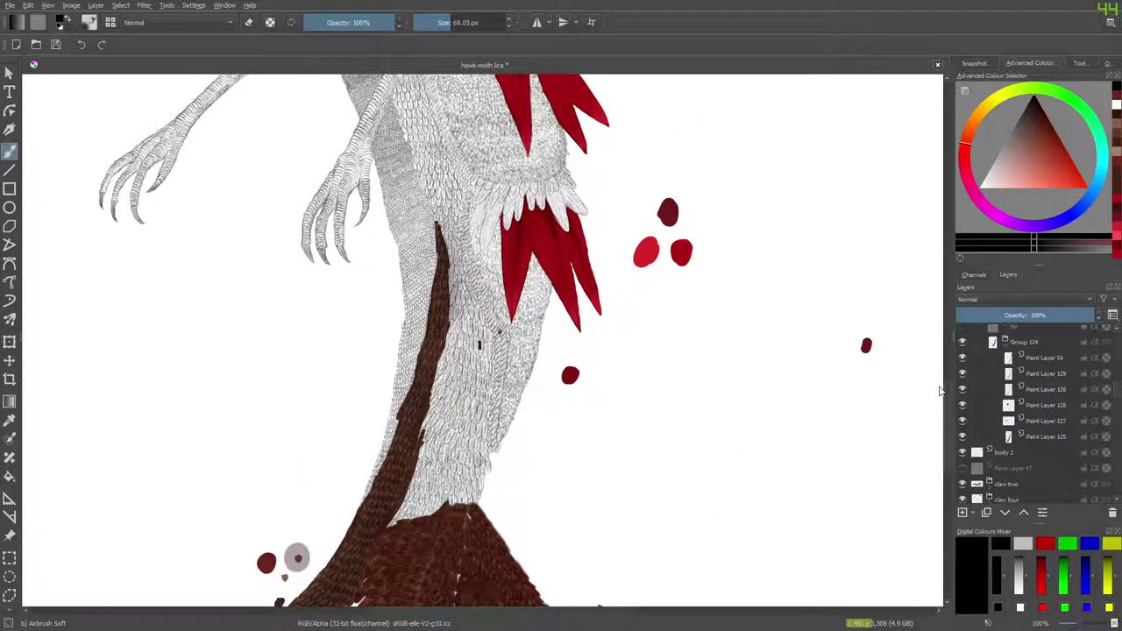
scroll(939, 396, down, 3)
scroll(936, 401, up, 3)
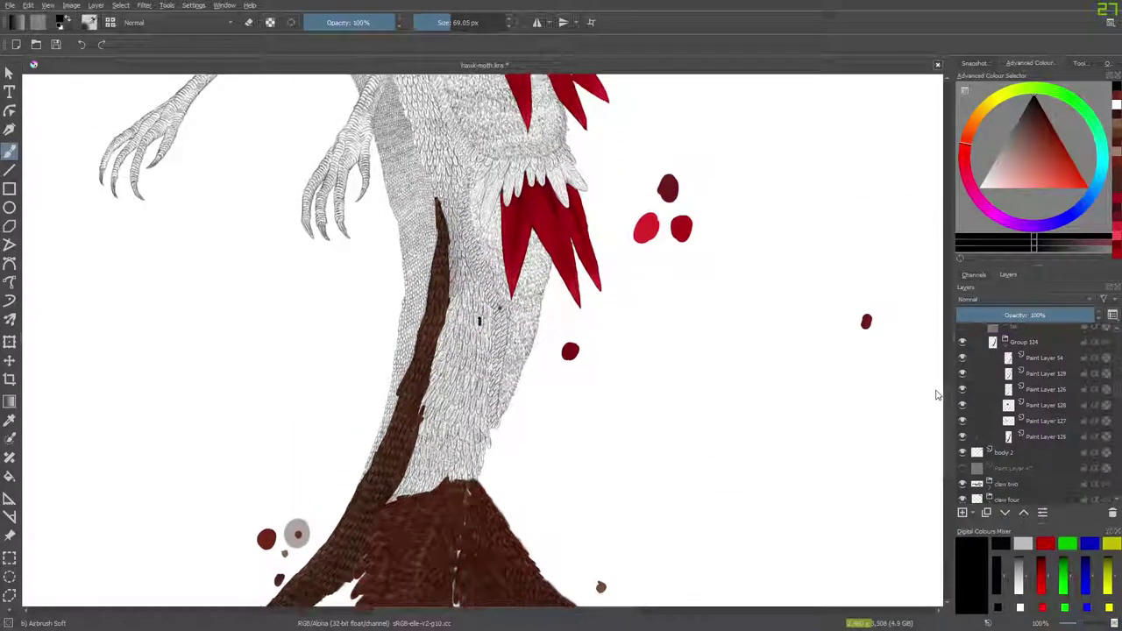
scroll(936, 395, down, 1)
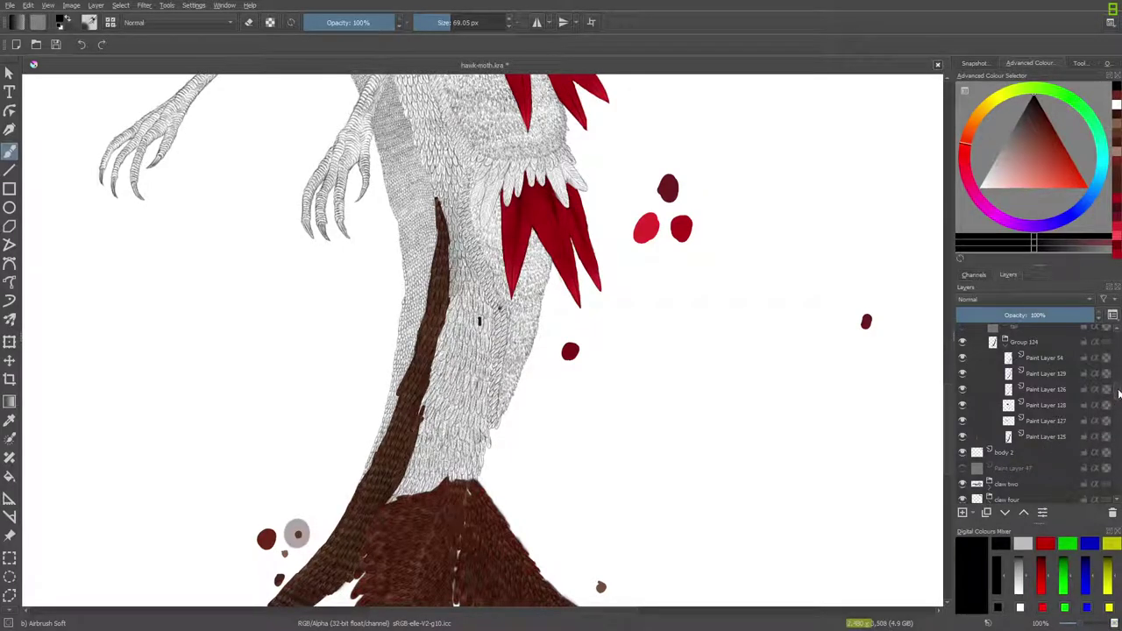
scroll(1116, 397, down, 3)
Expand the claw two group and hide and reshow it to identify its part of the figure.
click(999, 372)
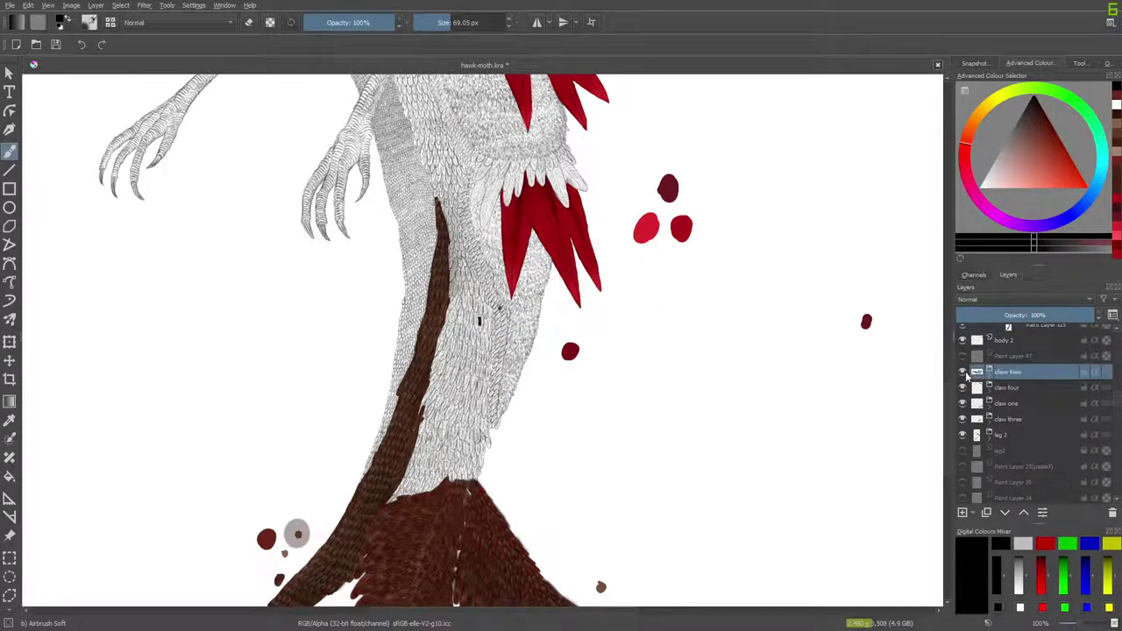
click(988, 372)
drag(1117, 400, 1117, 399)
drag(947, 407, 947, 350)
click(961, 376)
click(961, 376)
click(962, 376)
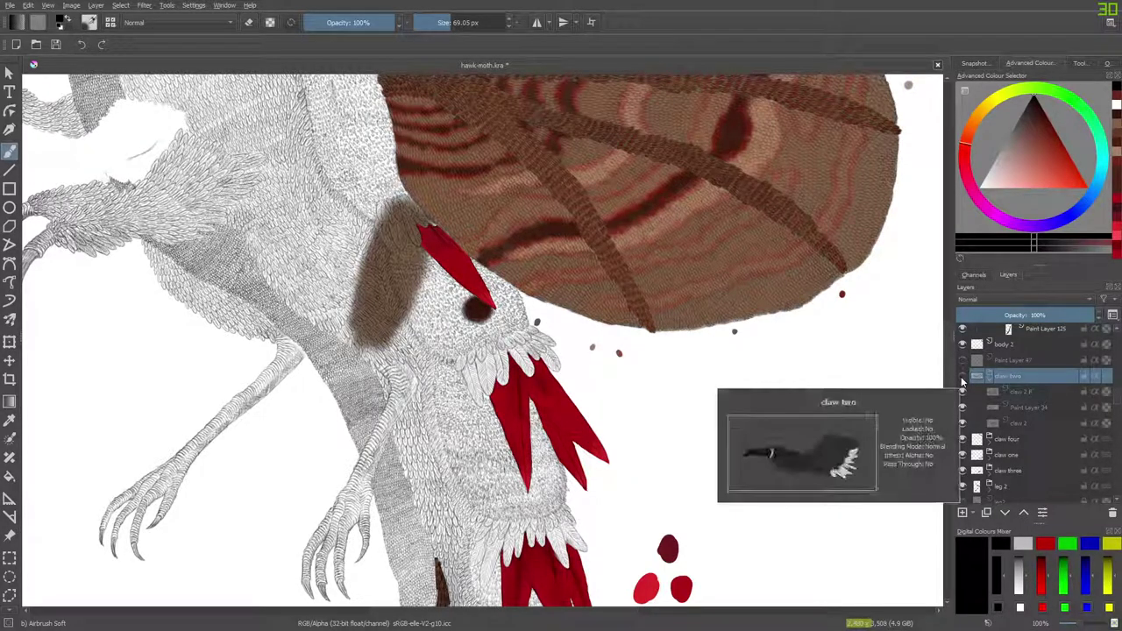
click(962, 376)
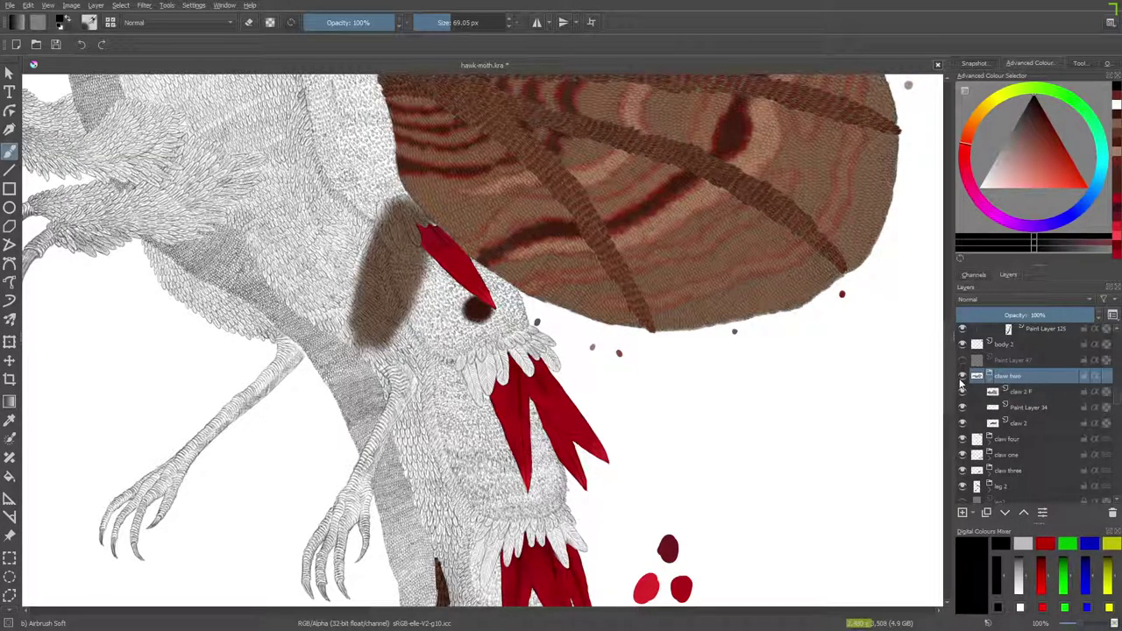
Select the claw 2 P layer and hide and reshow it to check what it contains.
click(1015, 392)
click(963, 392)
click(962, 391)
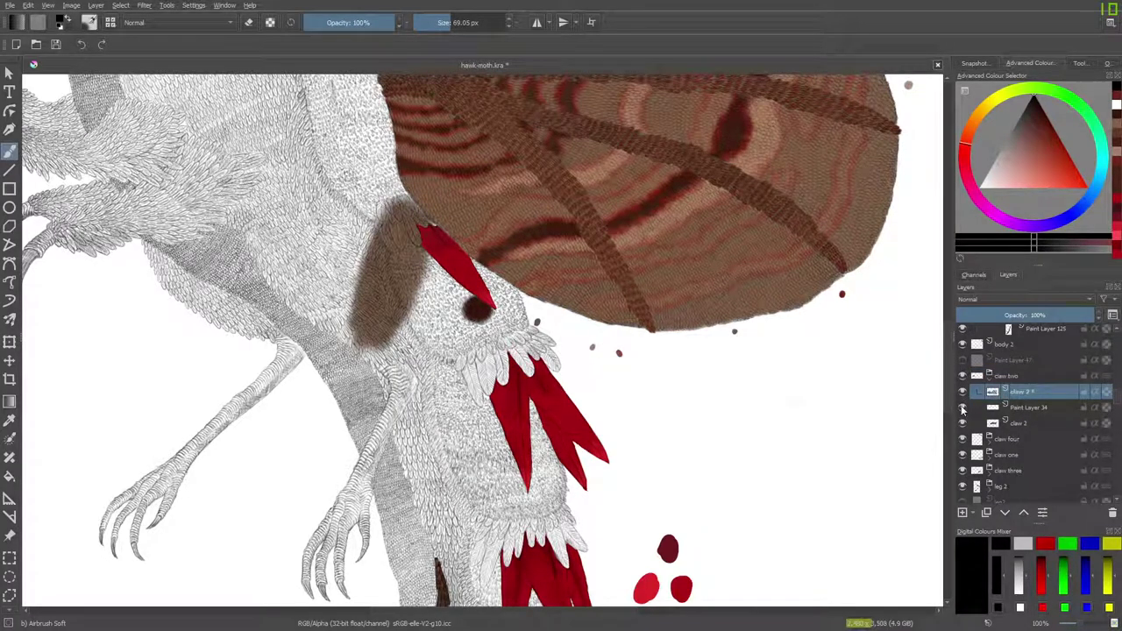
Hide and reshow Paint Layer 34 and the claw four group to check which parts of the figure they hold.
click(963, 407)
click(962, 407)
click(962, 438)
click(962, 438)
Select the hair layer, and hide and reshow it and Paint Layer 41 to identify their parts of the lower body.
mouse_move(1117, 379)
mouse_down()
mouse_move(1118, 456)
mouse_move(1119, 359)
mouse_up()
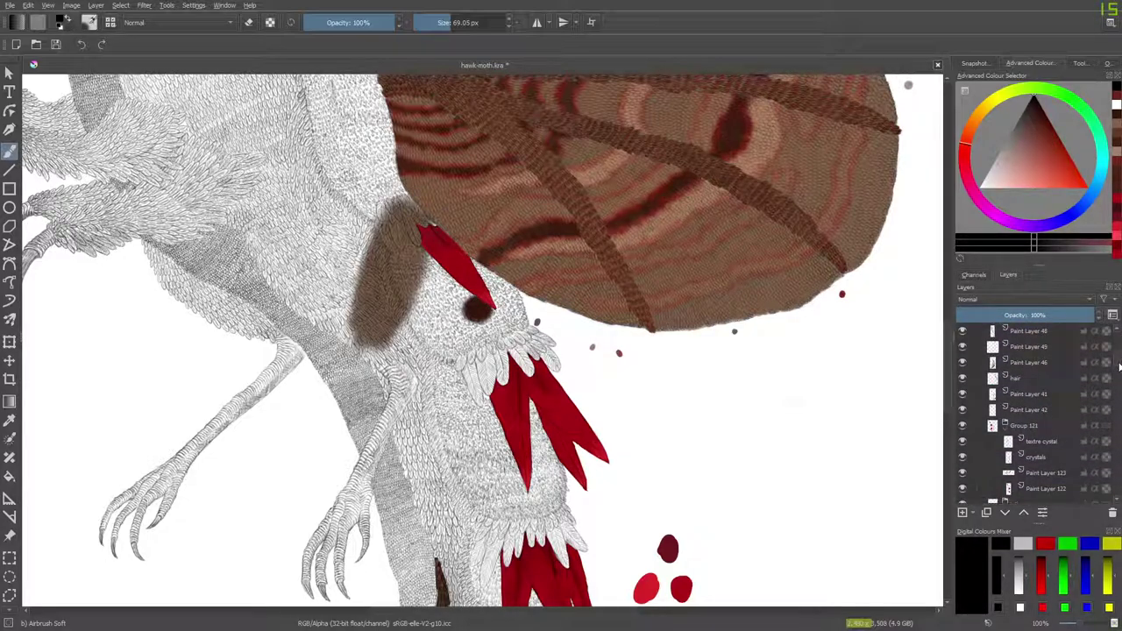
click(1016, 377)
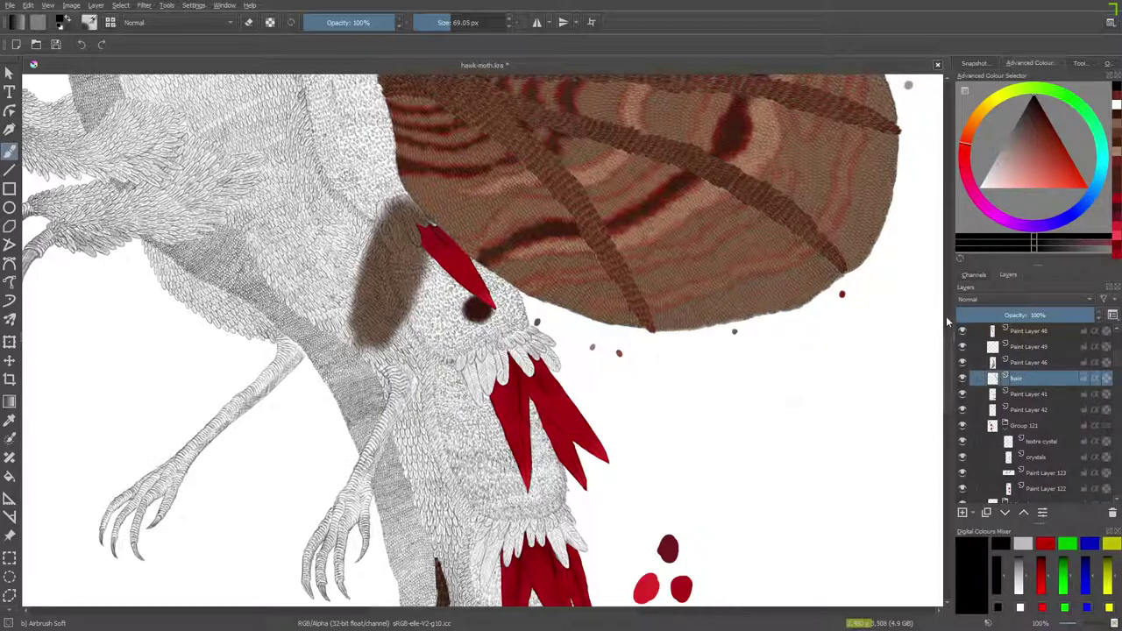
scroll(945, 307, down, 5)
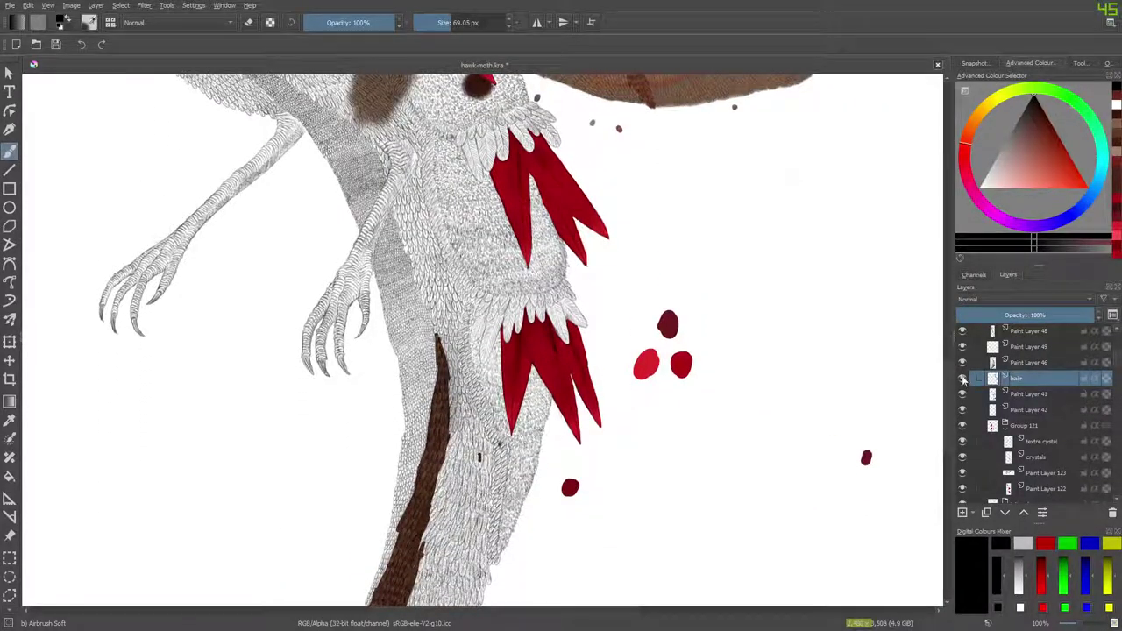
click(963, 377)
click(964, 378)
click(964, 395)
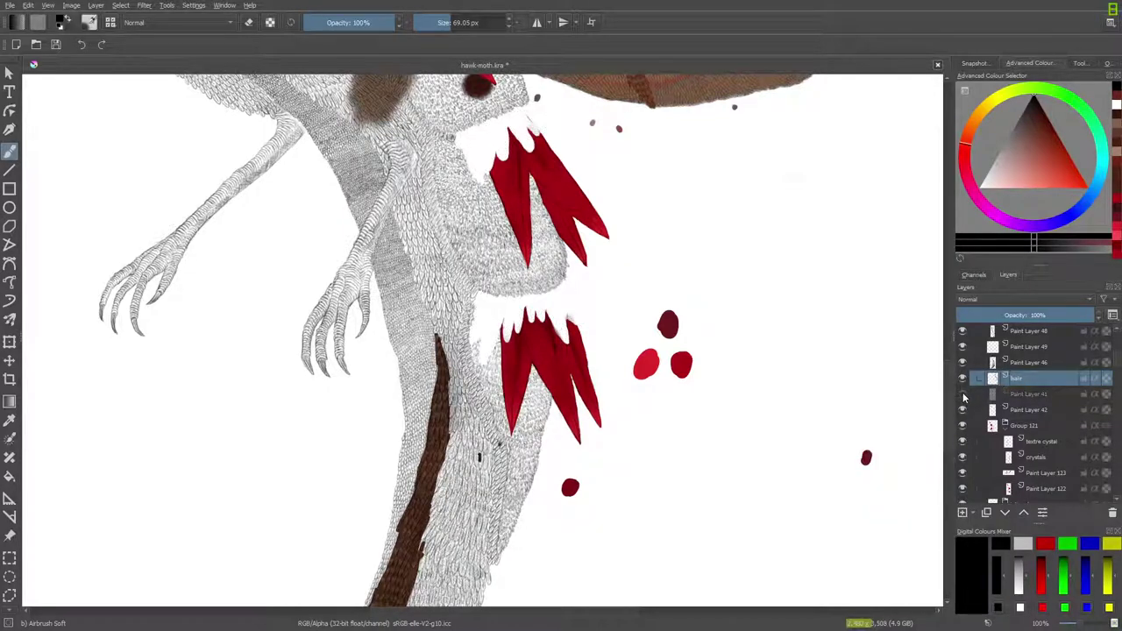
click(963, 395)
Hide Paint Layer 42, examine the body from tail to wing for its content, and make it visible again.
click(963, 409)
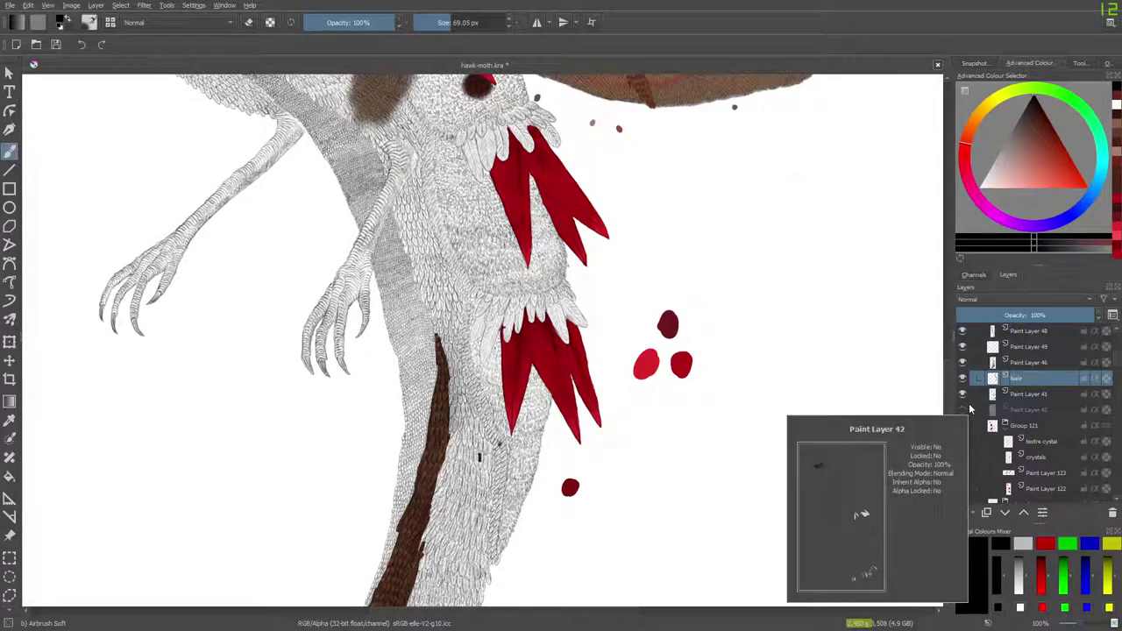
drag(948, 381, 950, 386)
scroll(951, 385, down, 4)
scroll(948, 350, up, 8)
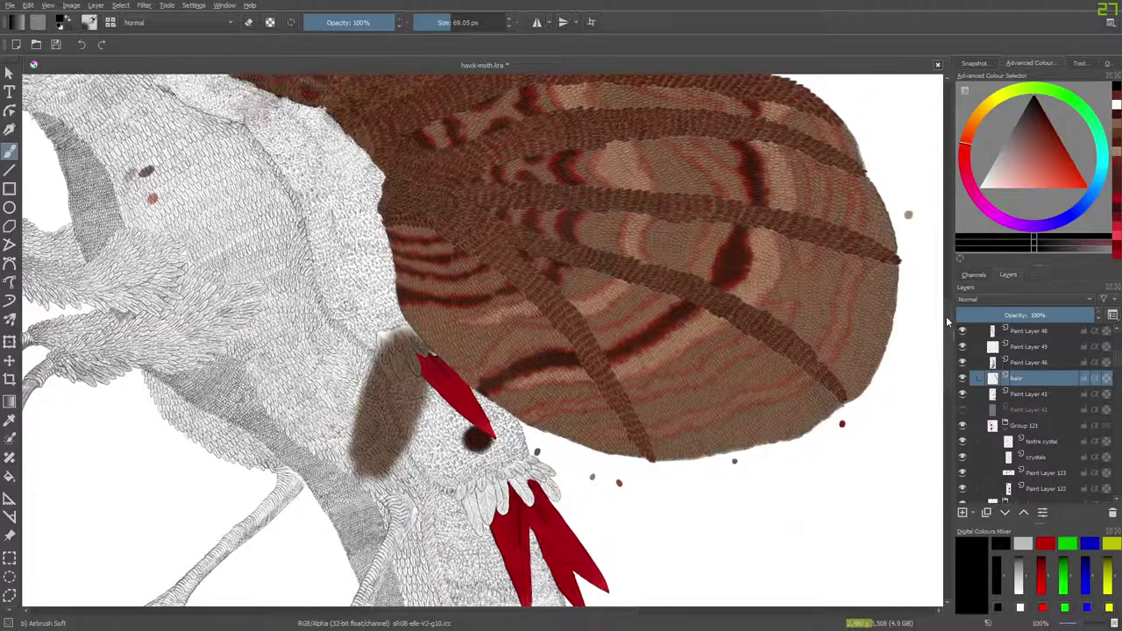
click(962, 409)
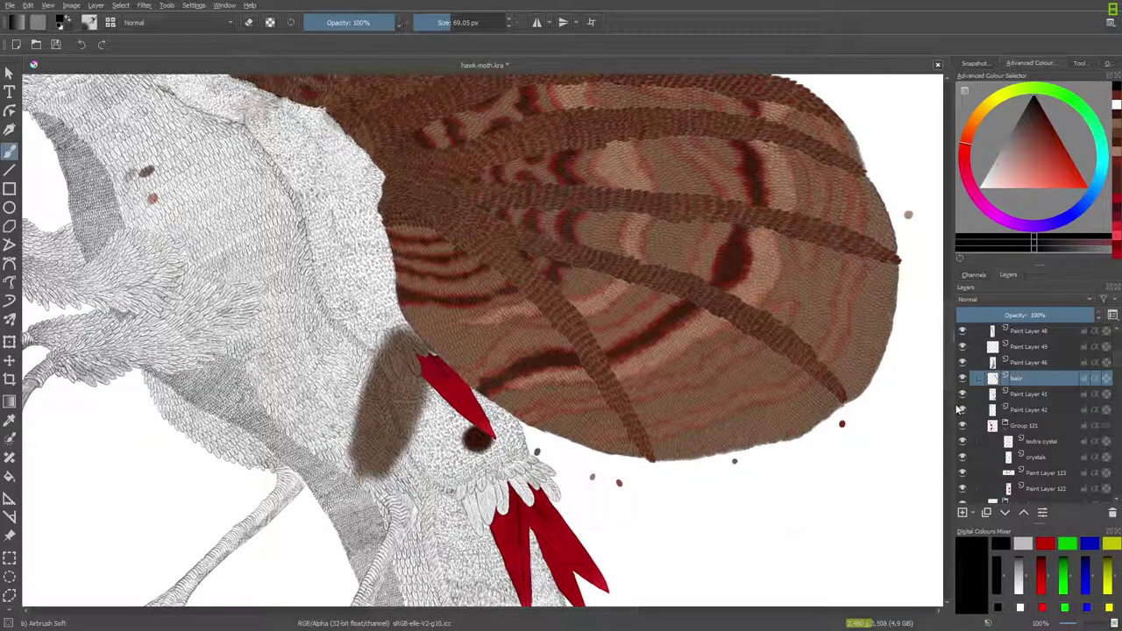
Hide Paint Layer 48, examine the lower body and tail for missing texture, and reshow the layer.
click(961, 331)
scroll(946, 357, down, 2)
scroll(946, 357, down, 10)
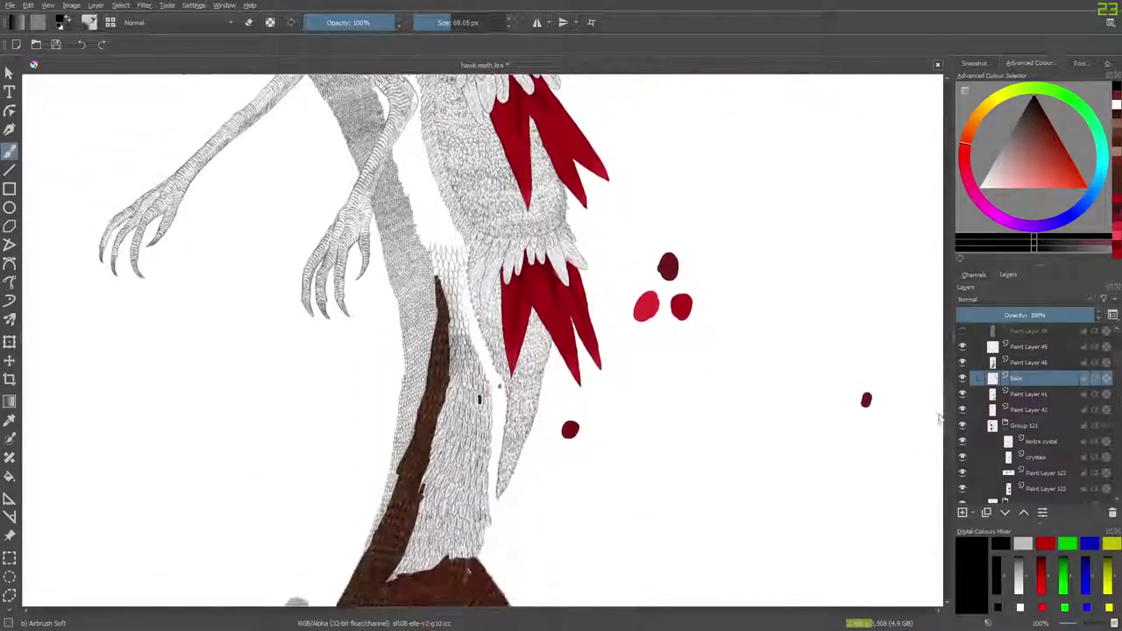
scroll(932, 444, up, 5)
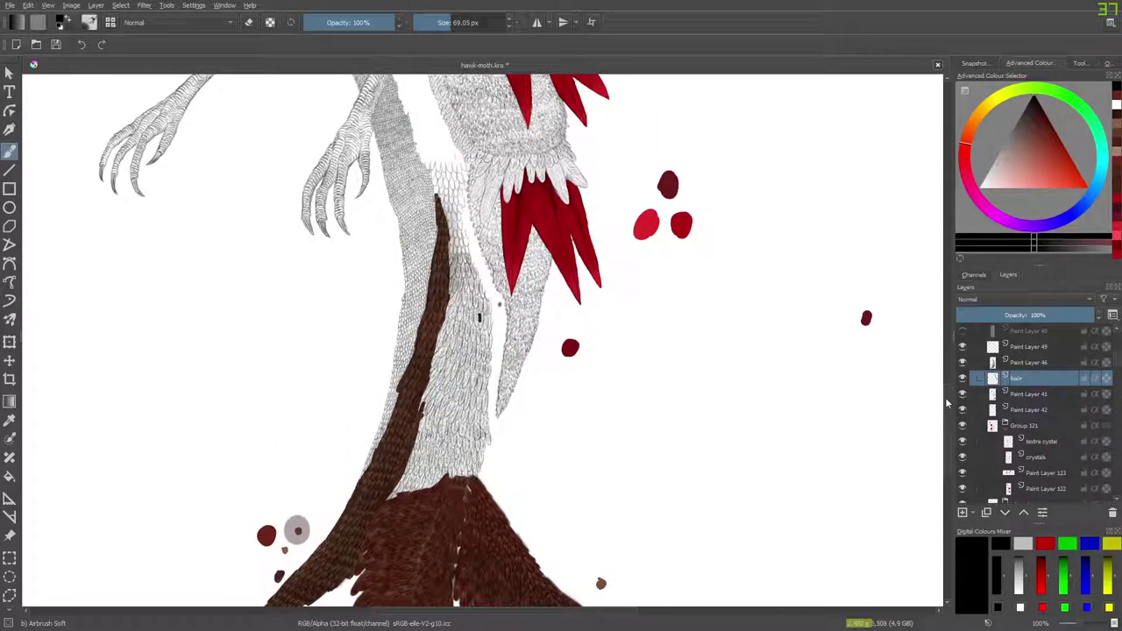
click(962, 332)
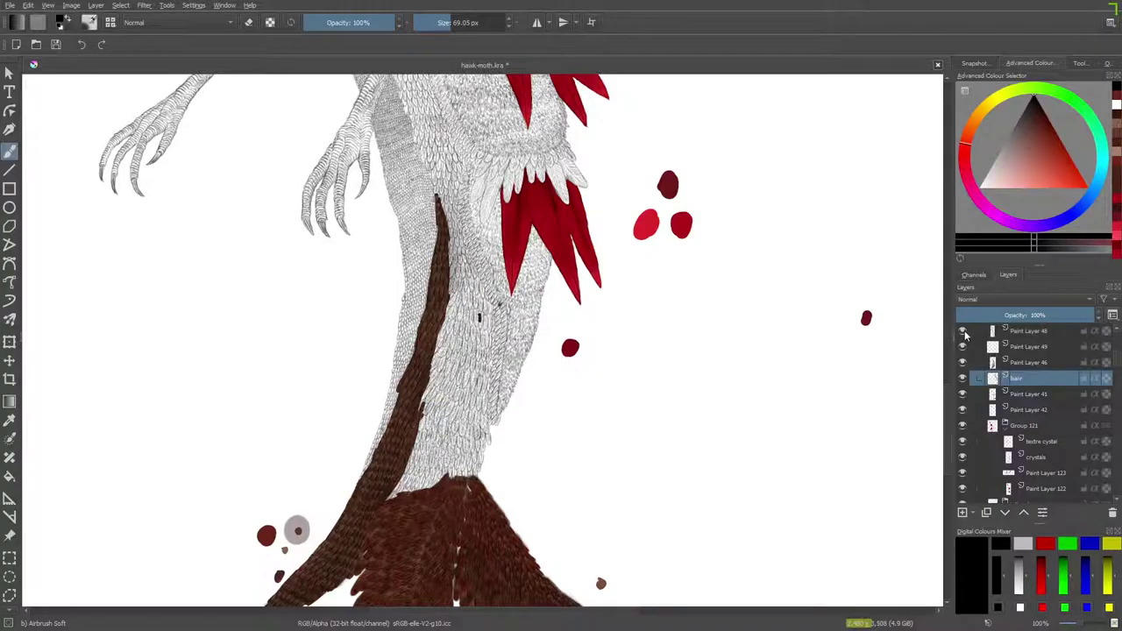
Hide and reshow Paint Layer 49, Paint Layer 46 and the hair layer to find which one holds the tail texture.
click(962, 346)
click(963, 346)
click(962, 361)
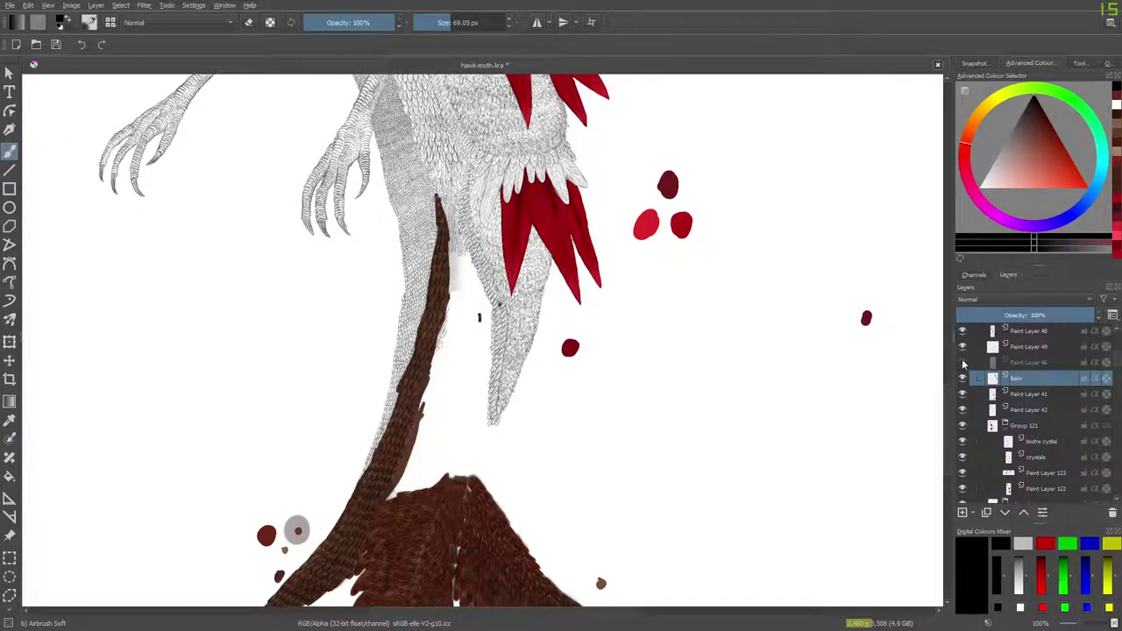
click(962, 362)
click(962, 362)
click(962, 378)
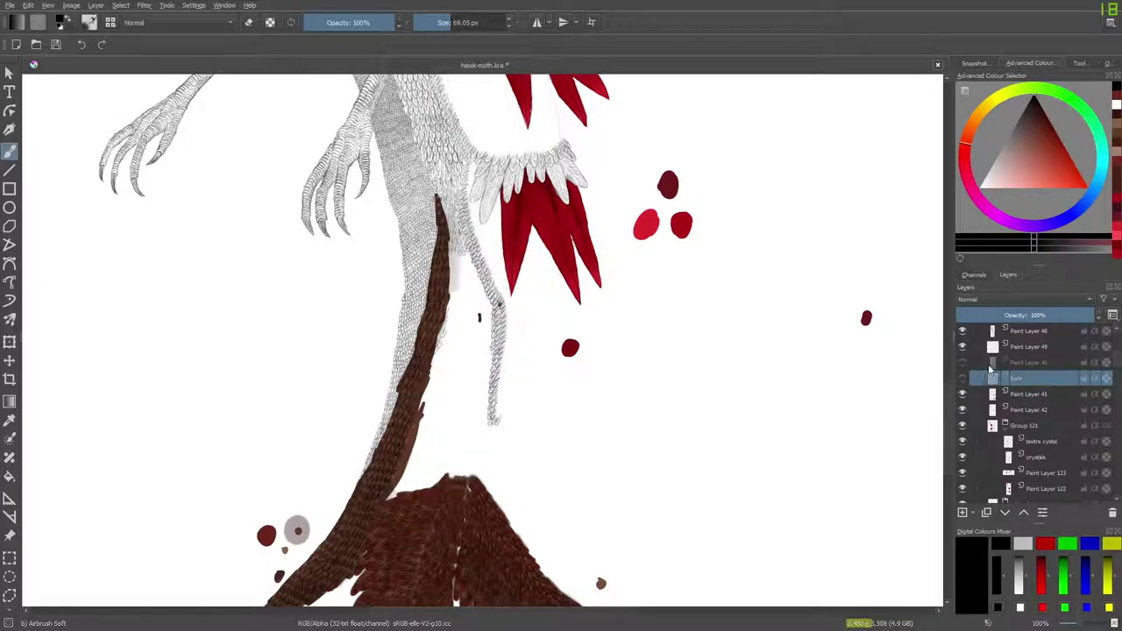
click(963, 374)
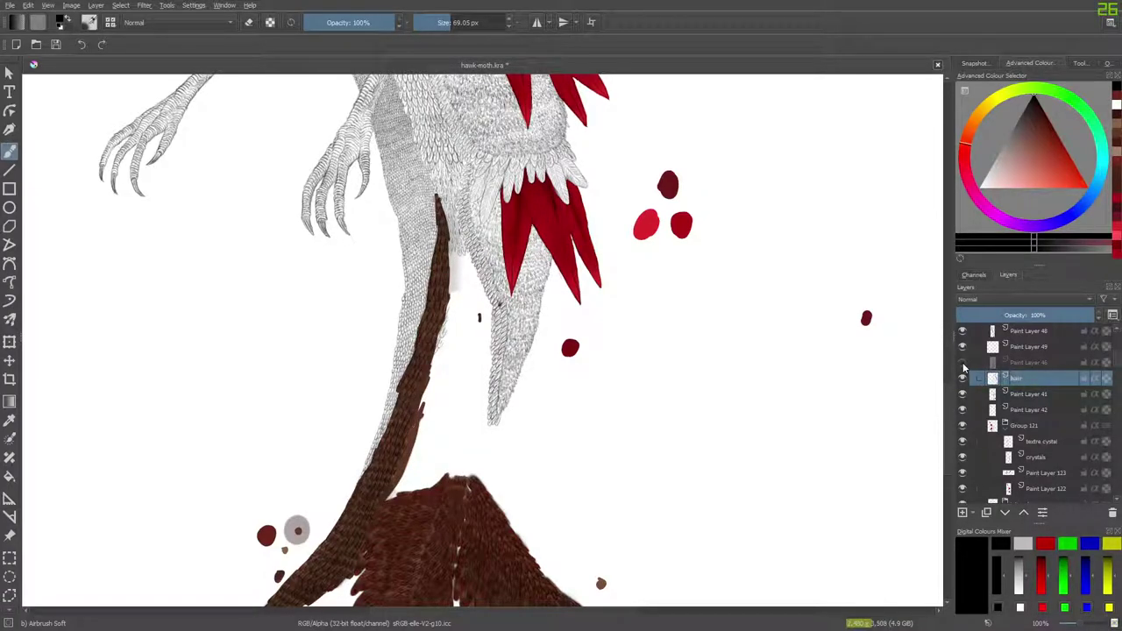
click(963, 362)
Compare the hair layer with Paint Layer 46 by hiding and reshowing each in turn over the tail.
click(963, 378)
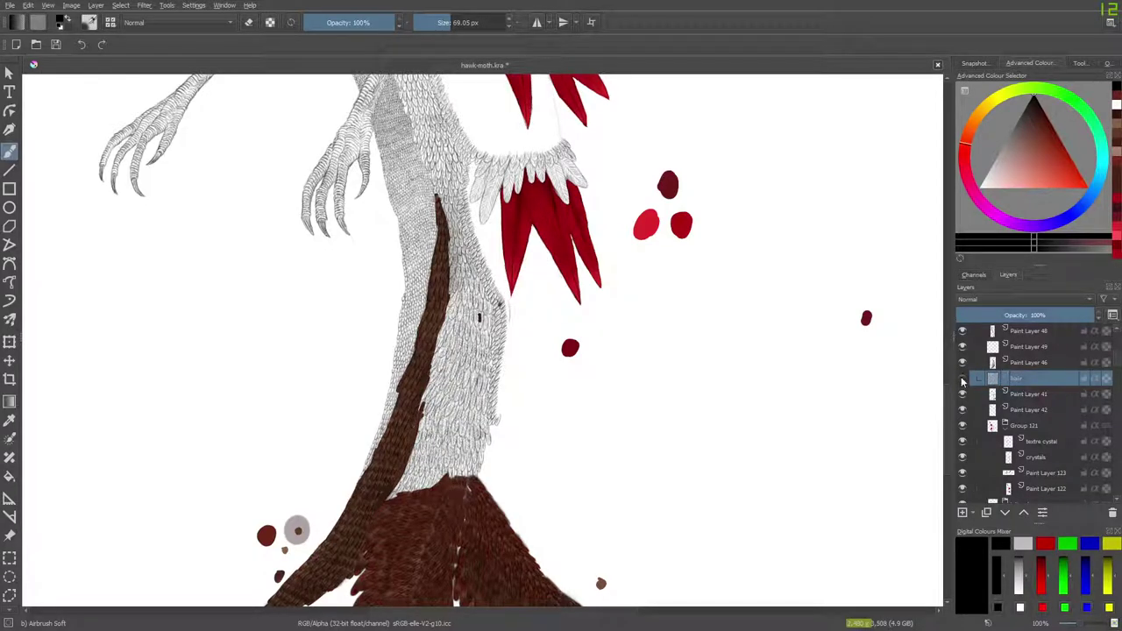
click(962, 377)
click(963, 362)
click(962, 362)
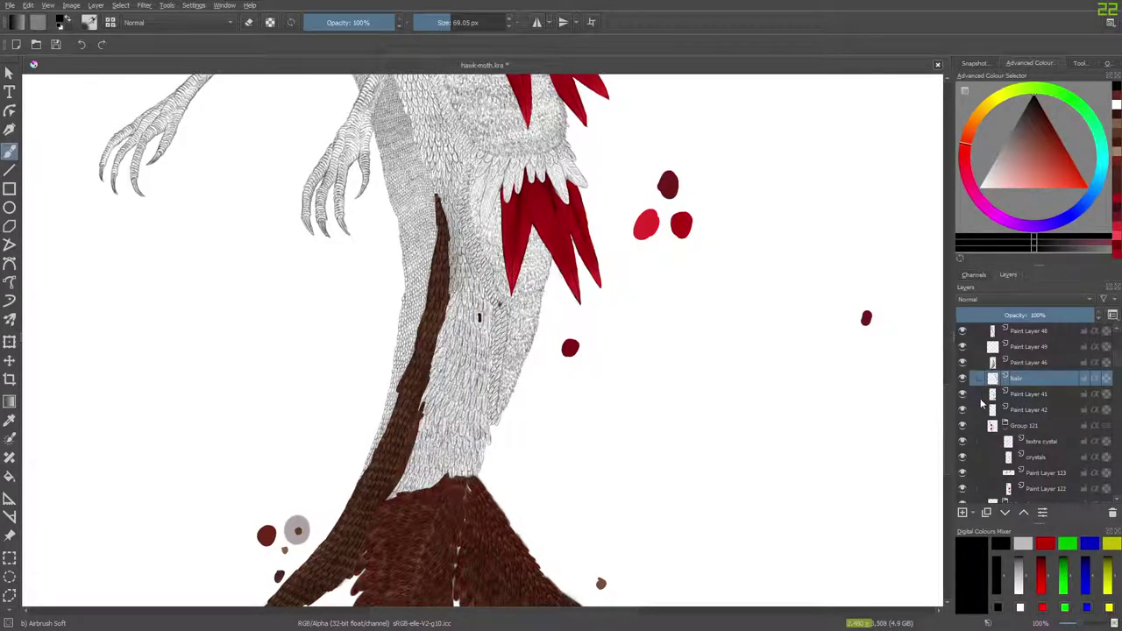
click(964, 378)
click(963, 377)
click(962, 362)
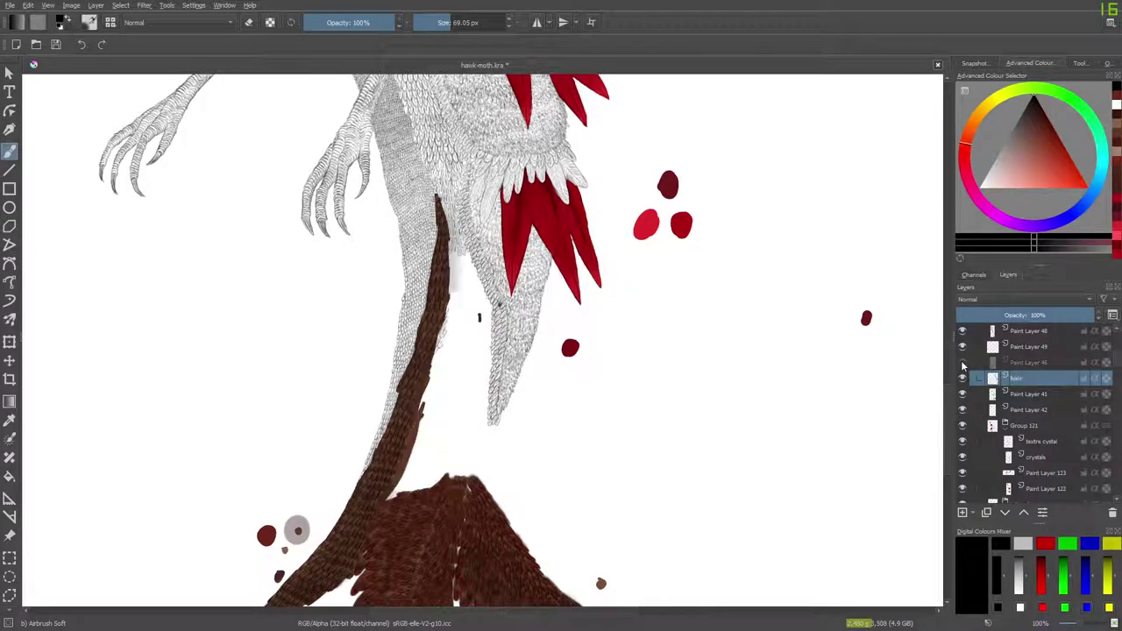
click(962, 362)
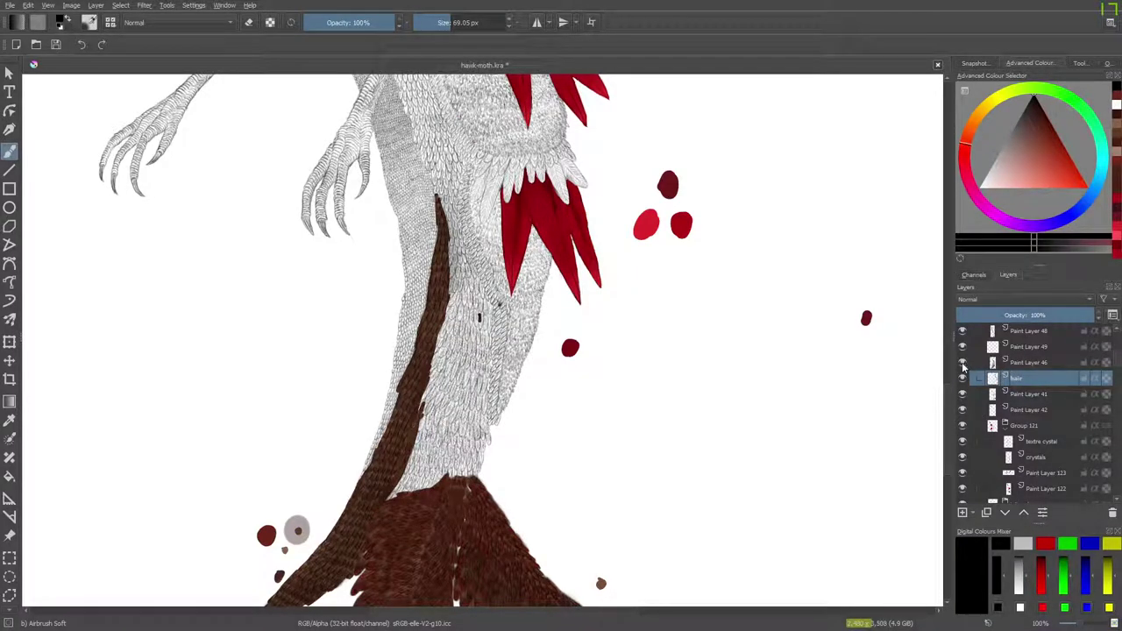
Select Paint Layer 46 with the tail texture and place it in its own new group.
click(1030, 363)
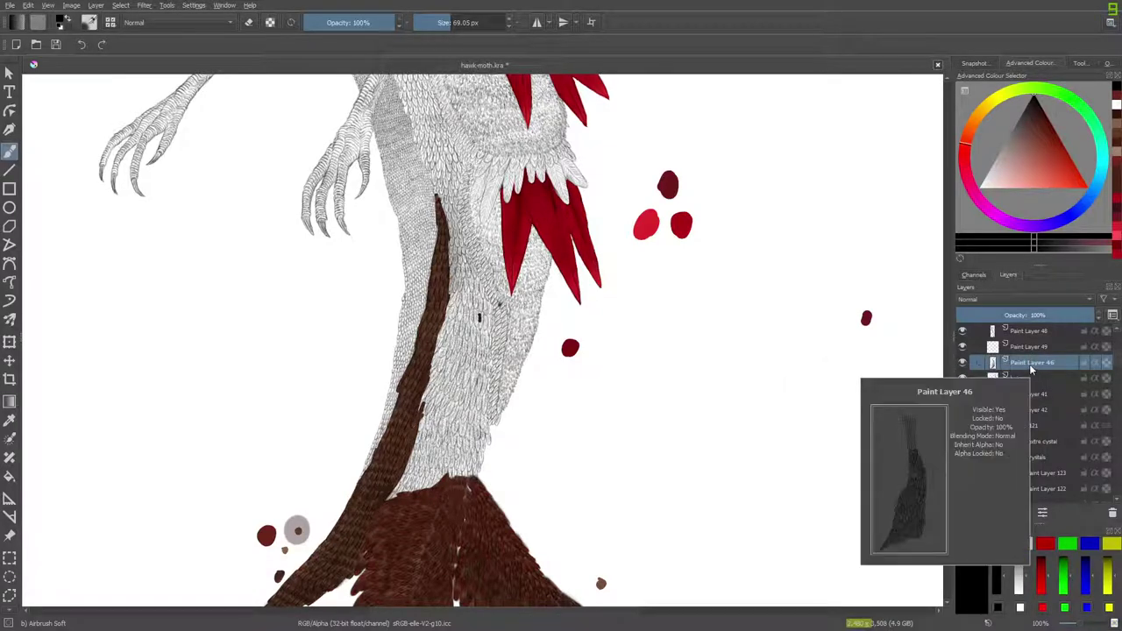
right_click(1030, 369)
mouse_move(941, 265)
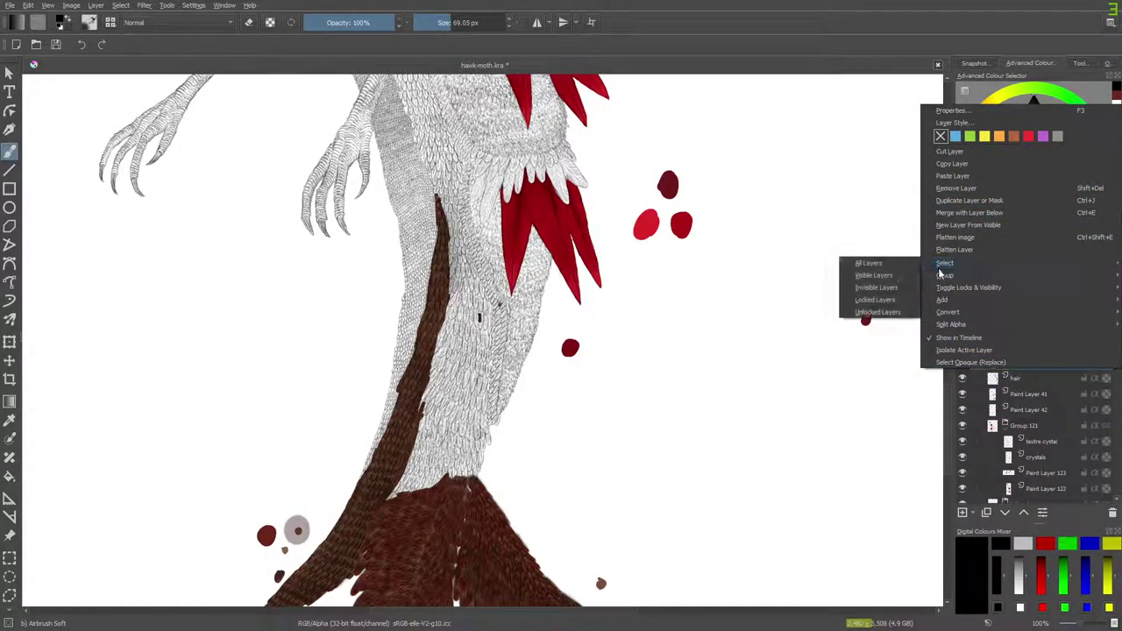
click(899, 275)
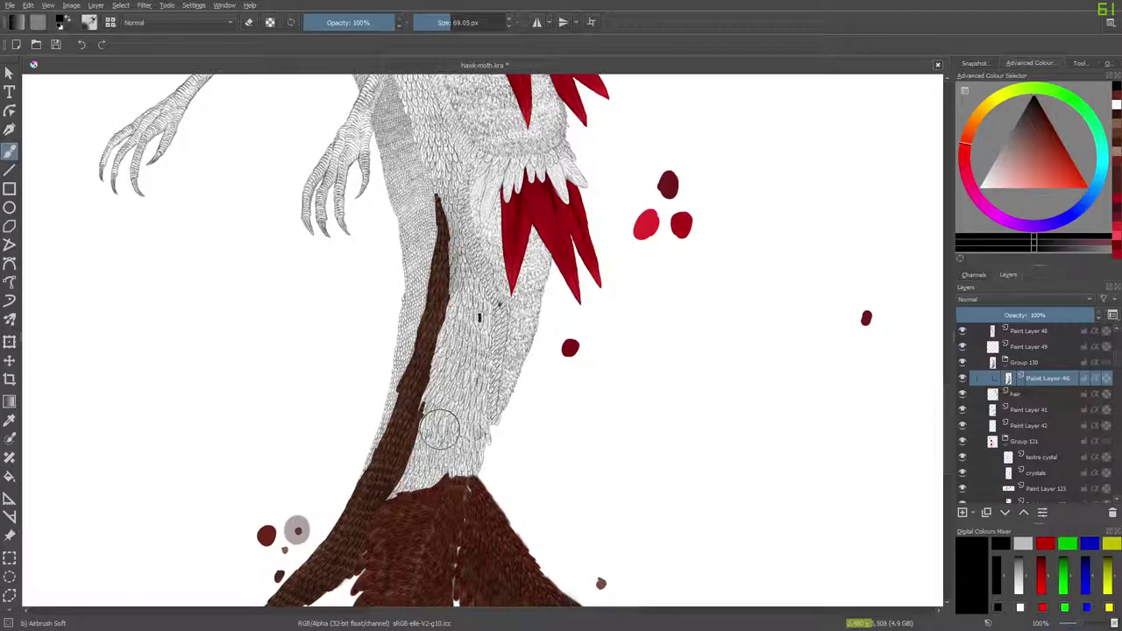
View the figure at 50% zoom from head to tail and save the document.
drag(1084, 623, 1077, 625)
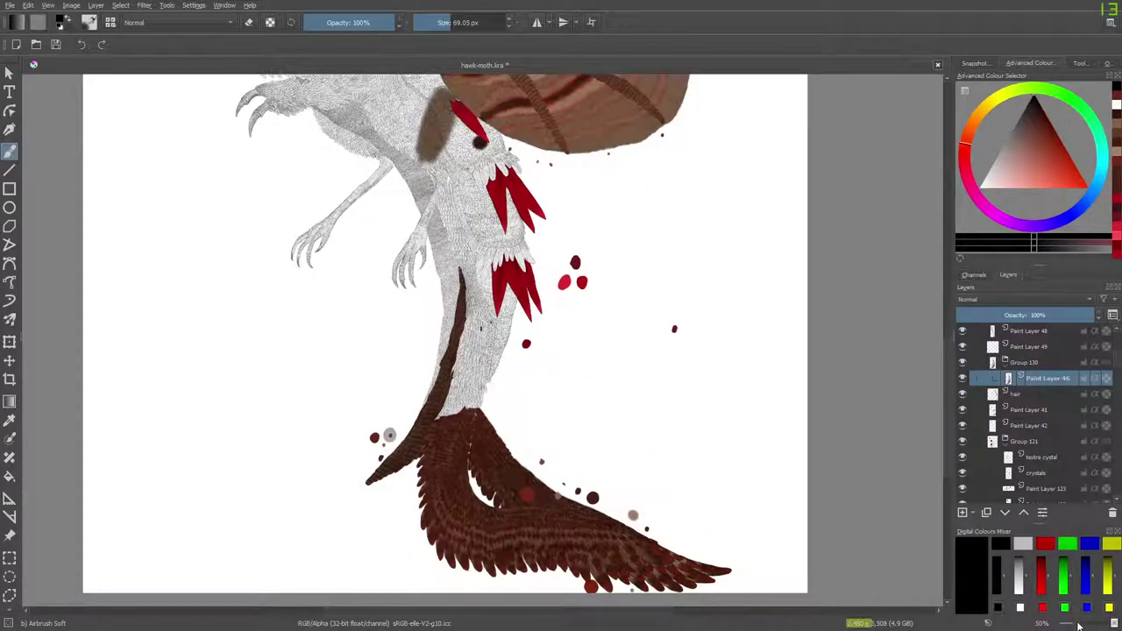
mouse_move(945, 398)
mouse_down()
mouse_move(939, 341)
mouse_move(943, 410)
mouse_move(943, 314)
mouse_move(941, 417)
mouse_move(899, 259)
mouse_move(914, 359)
mouse_move(906, 426)
mouse_move(902, 335)
mouse_move(904, 356)
mouse_up()
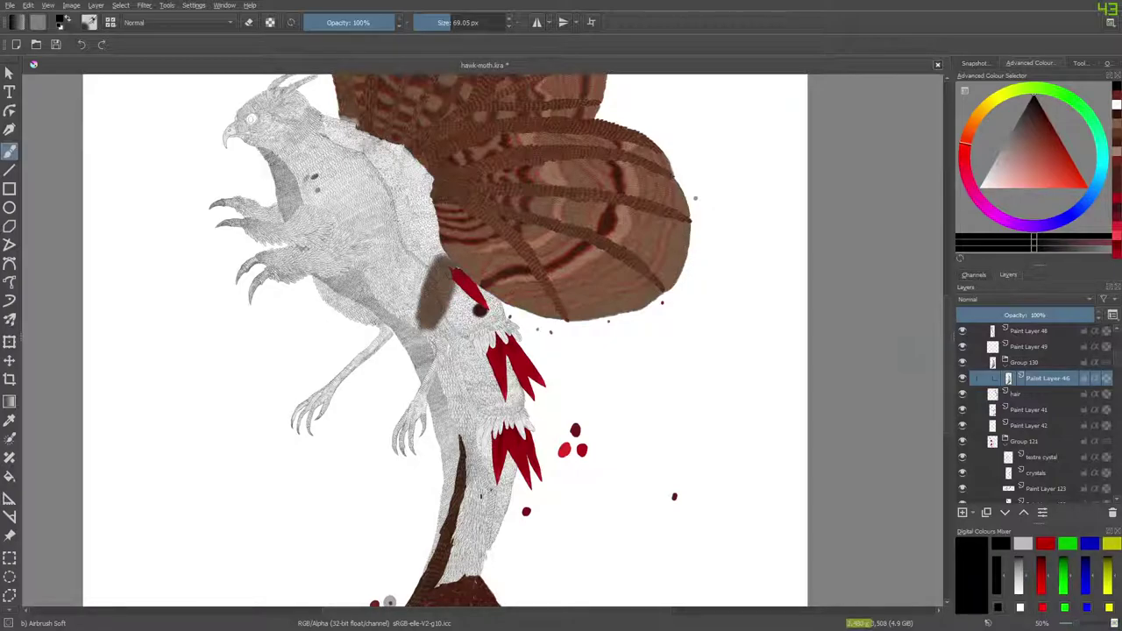
click(54, 45)
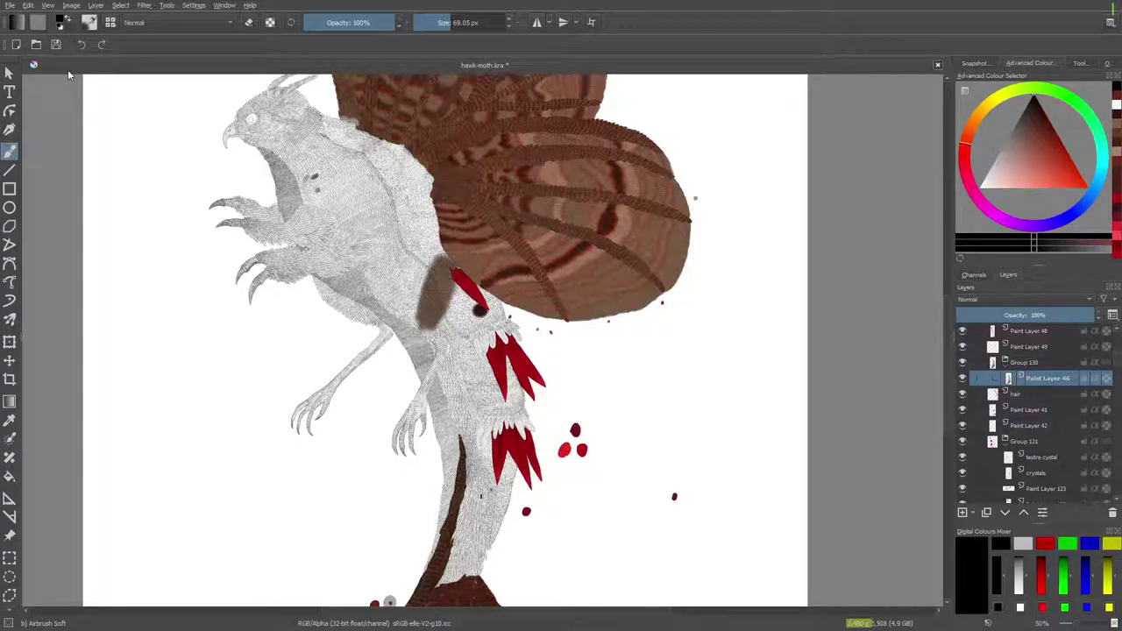